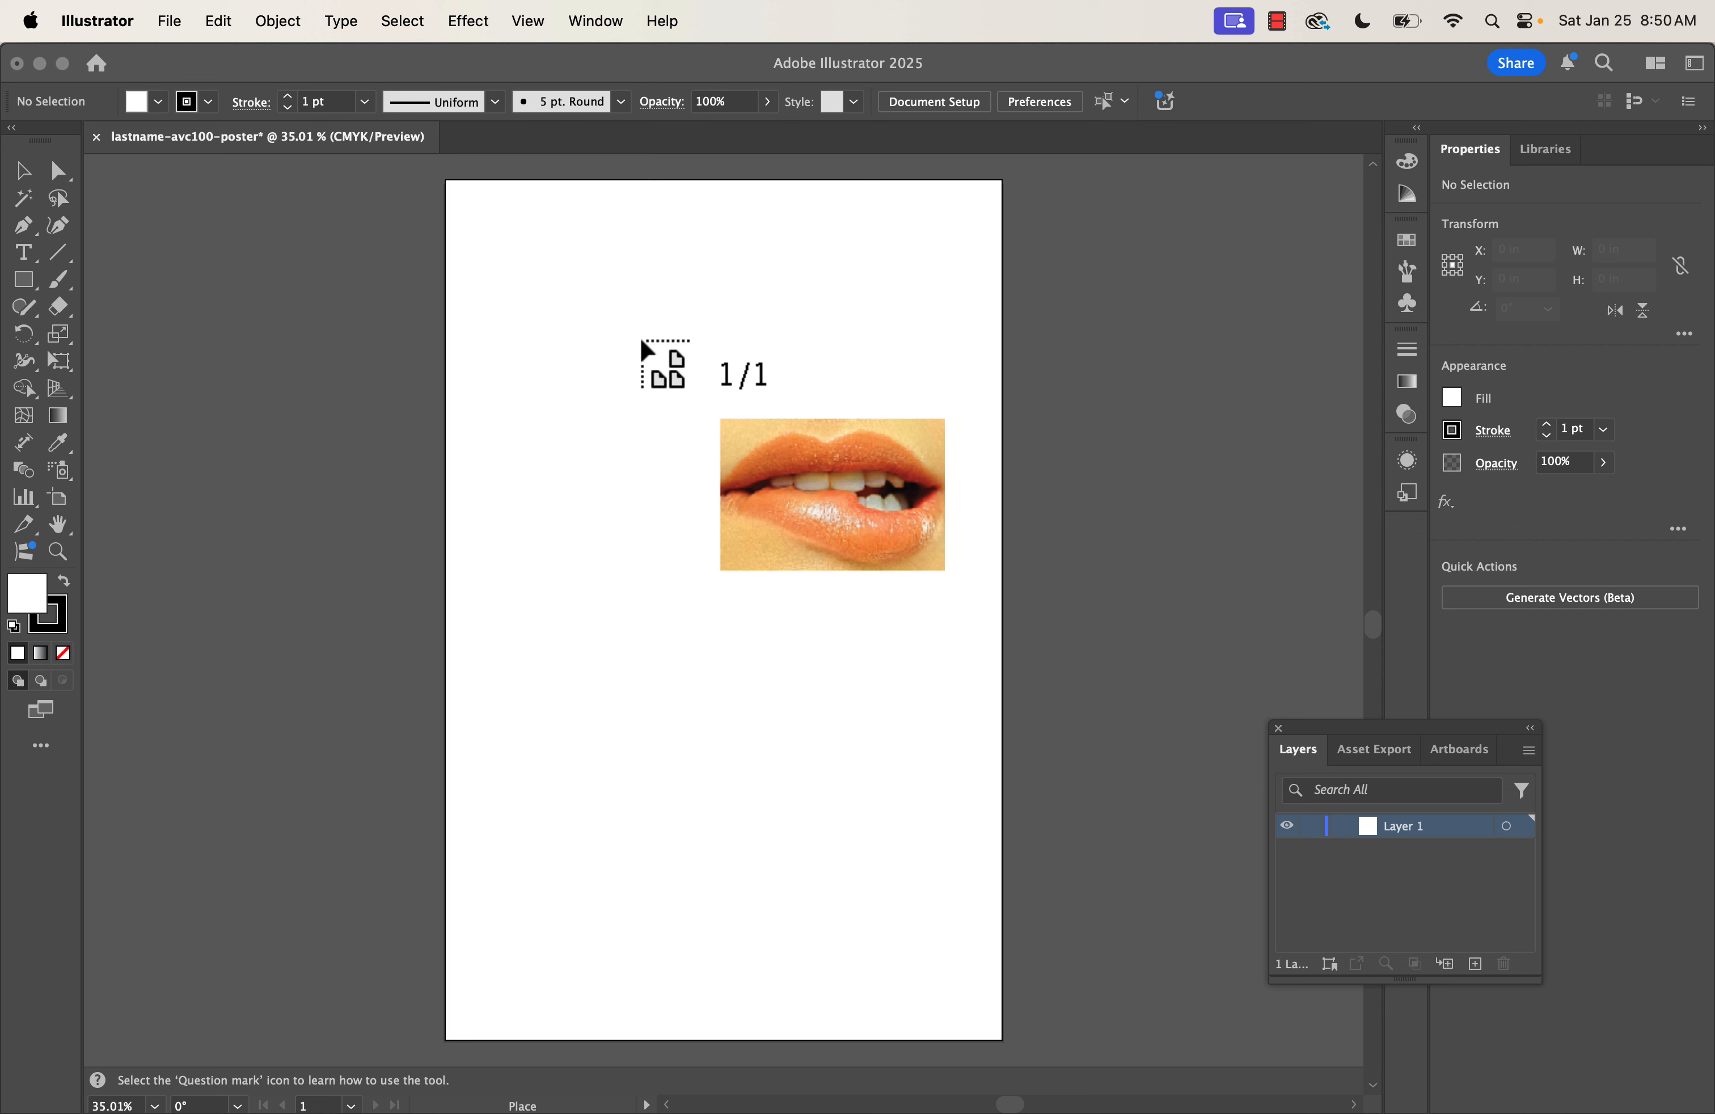
Place the lips image on the artboard, scale it down to about 22.17 in wide and move it across the artboard's middle
left_click(641, 338)
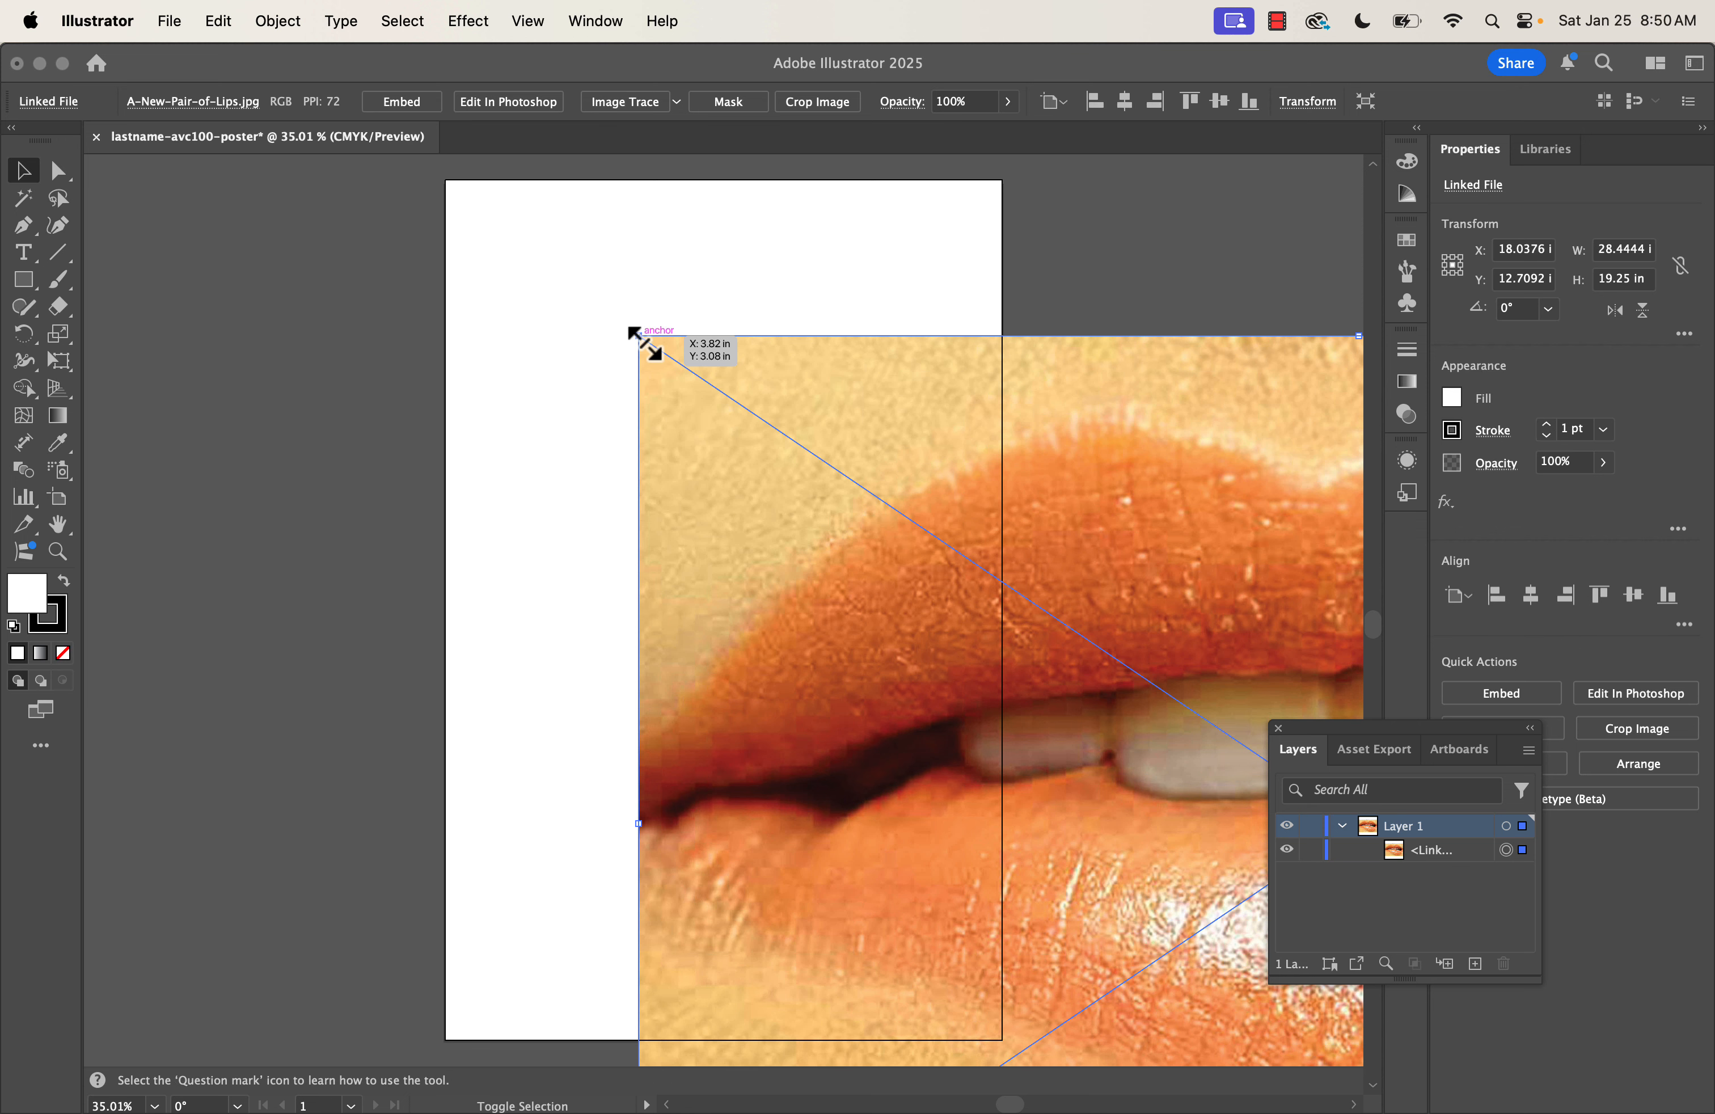
left_click_drag(633, 332, 965, 547)
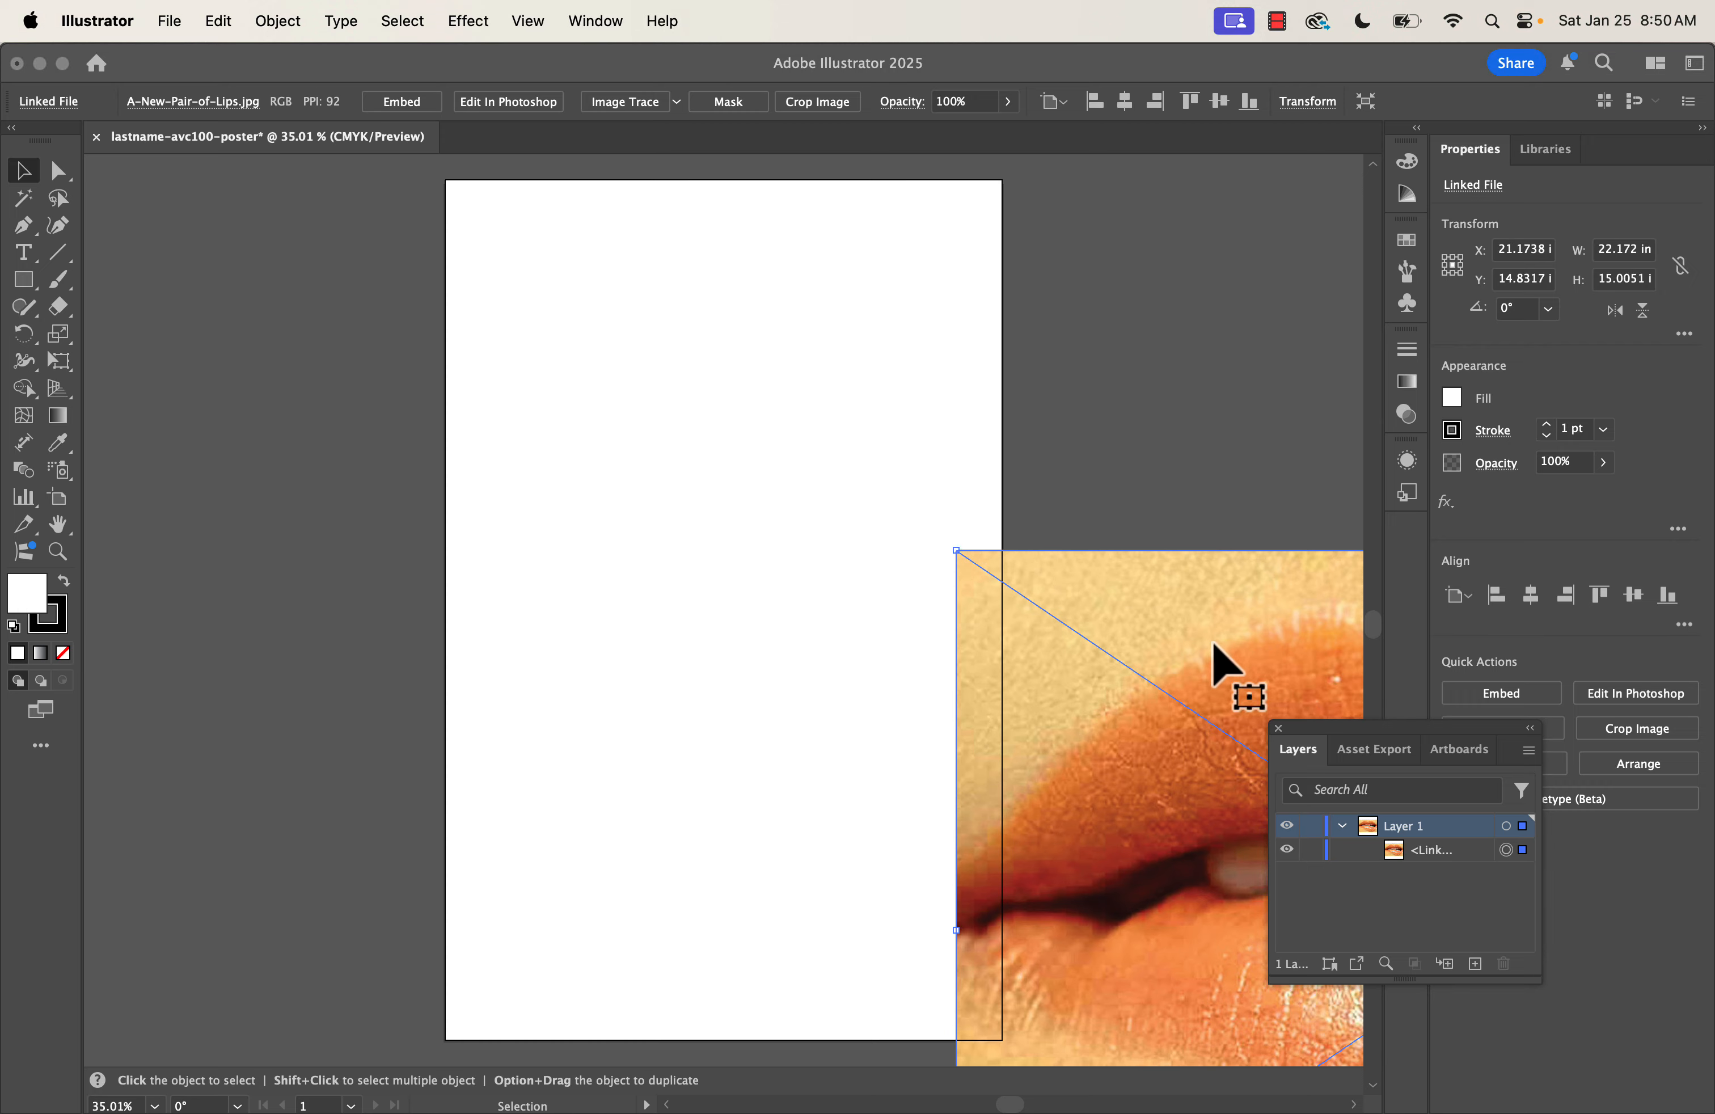
left_click_drag(1225, 675, 434, 334)
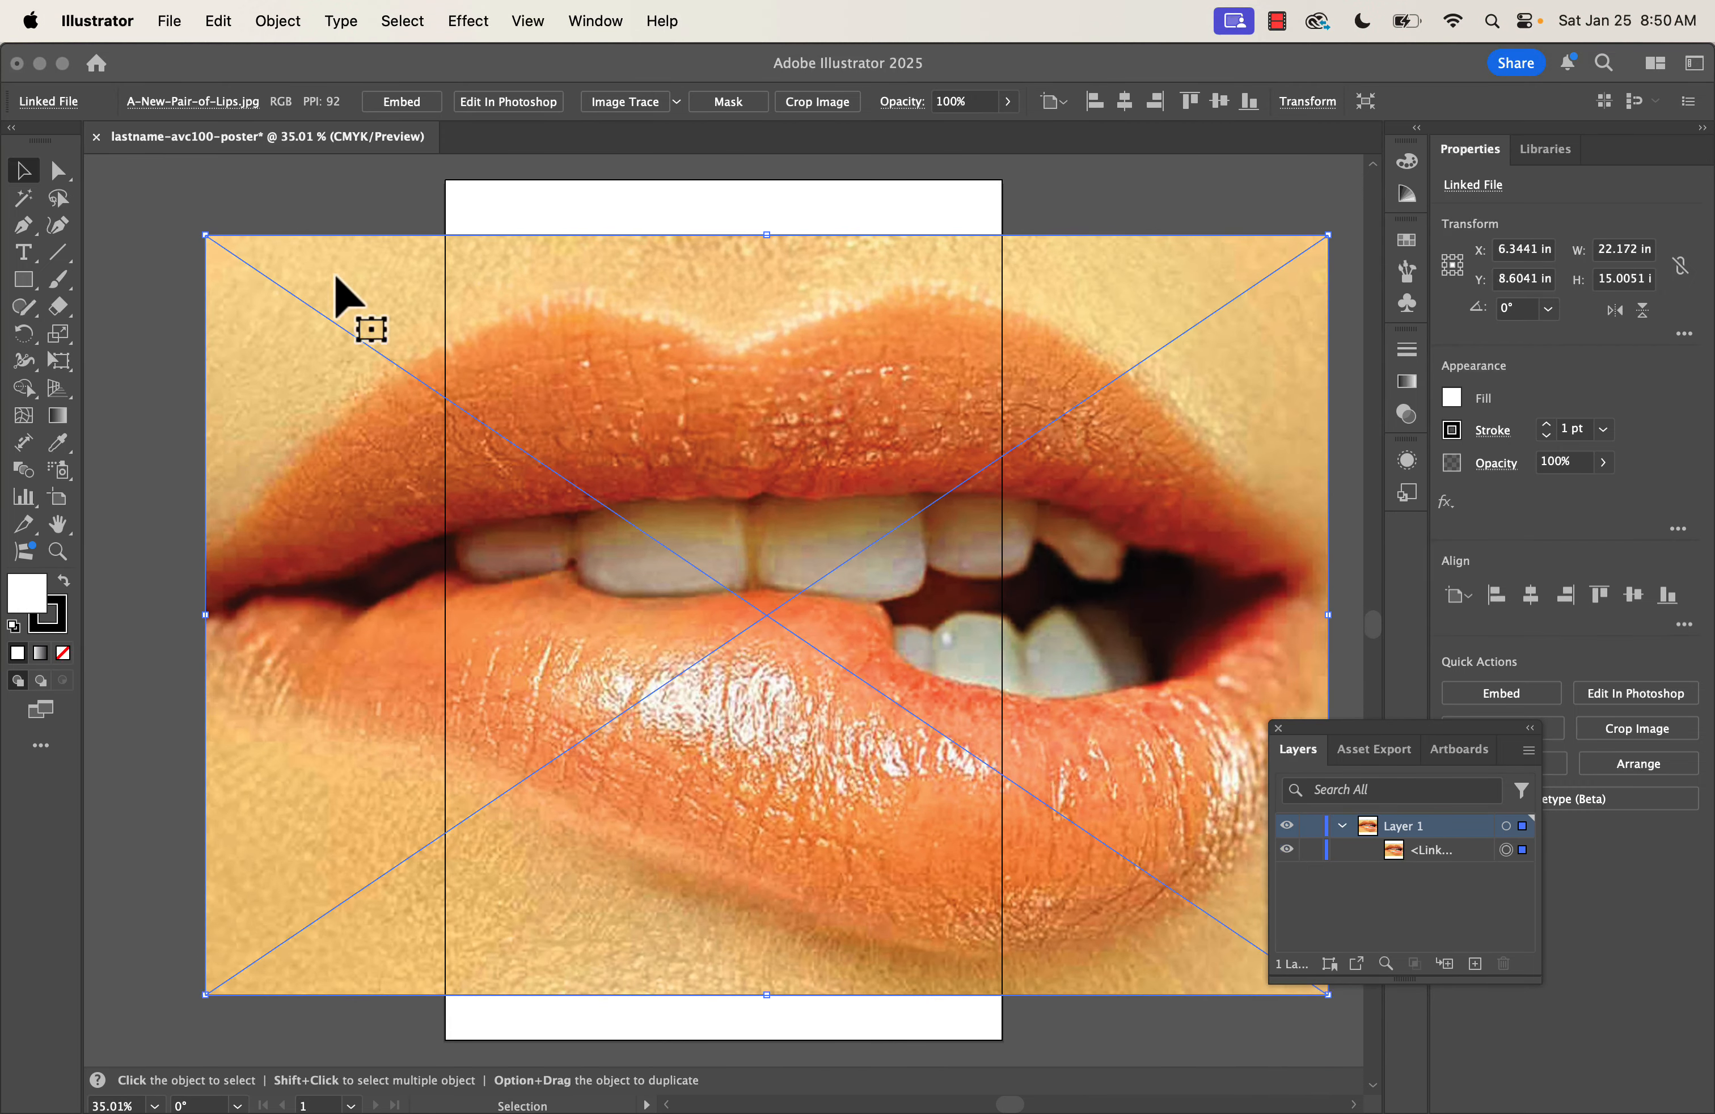
mouse_move(205, 235)
left_mouse_down()
mouse_move(433, 181)
mouse_move(304, 293)
mouse_move(233, 232)
left_mouse_up()
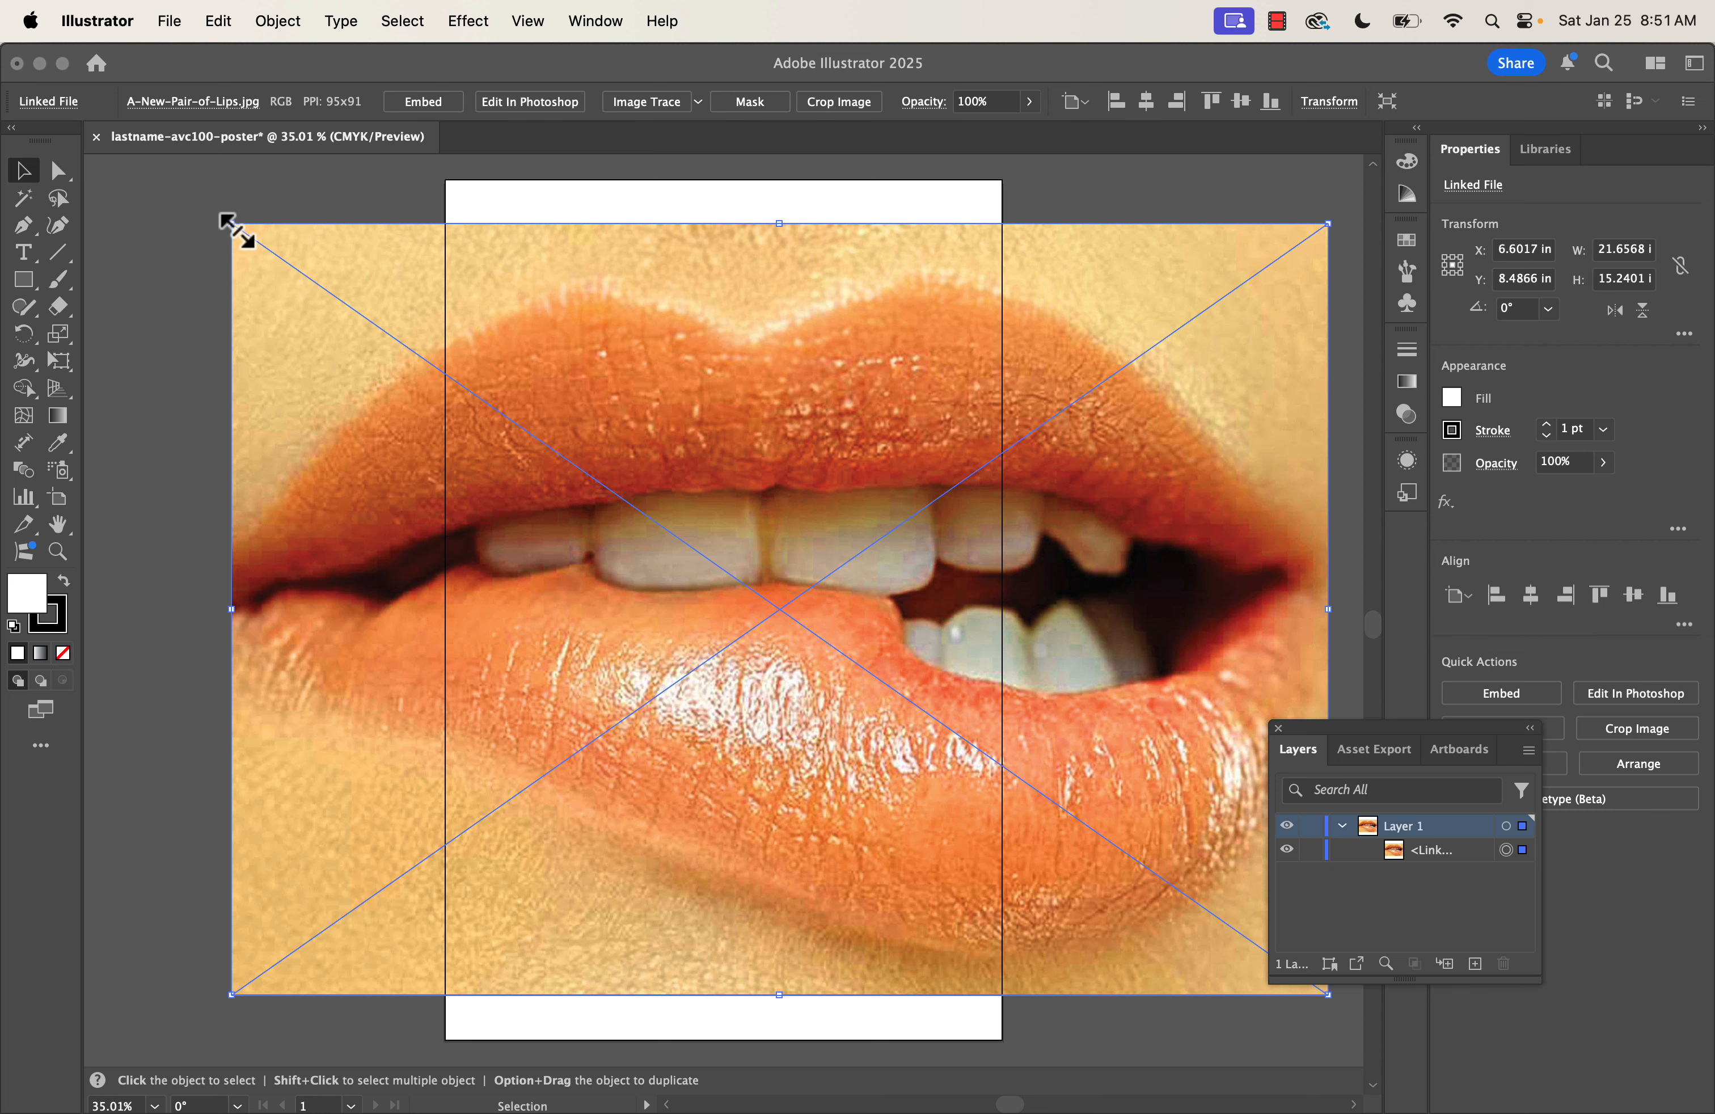
left_click_drag(232, 225, 206, 235)
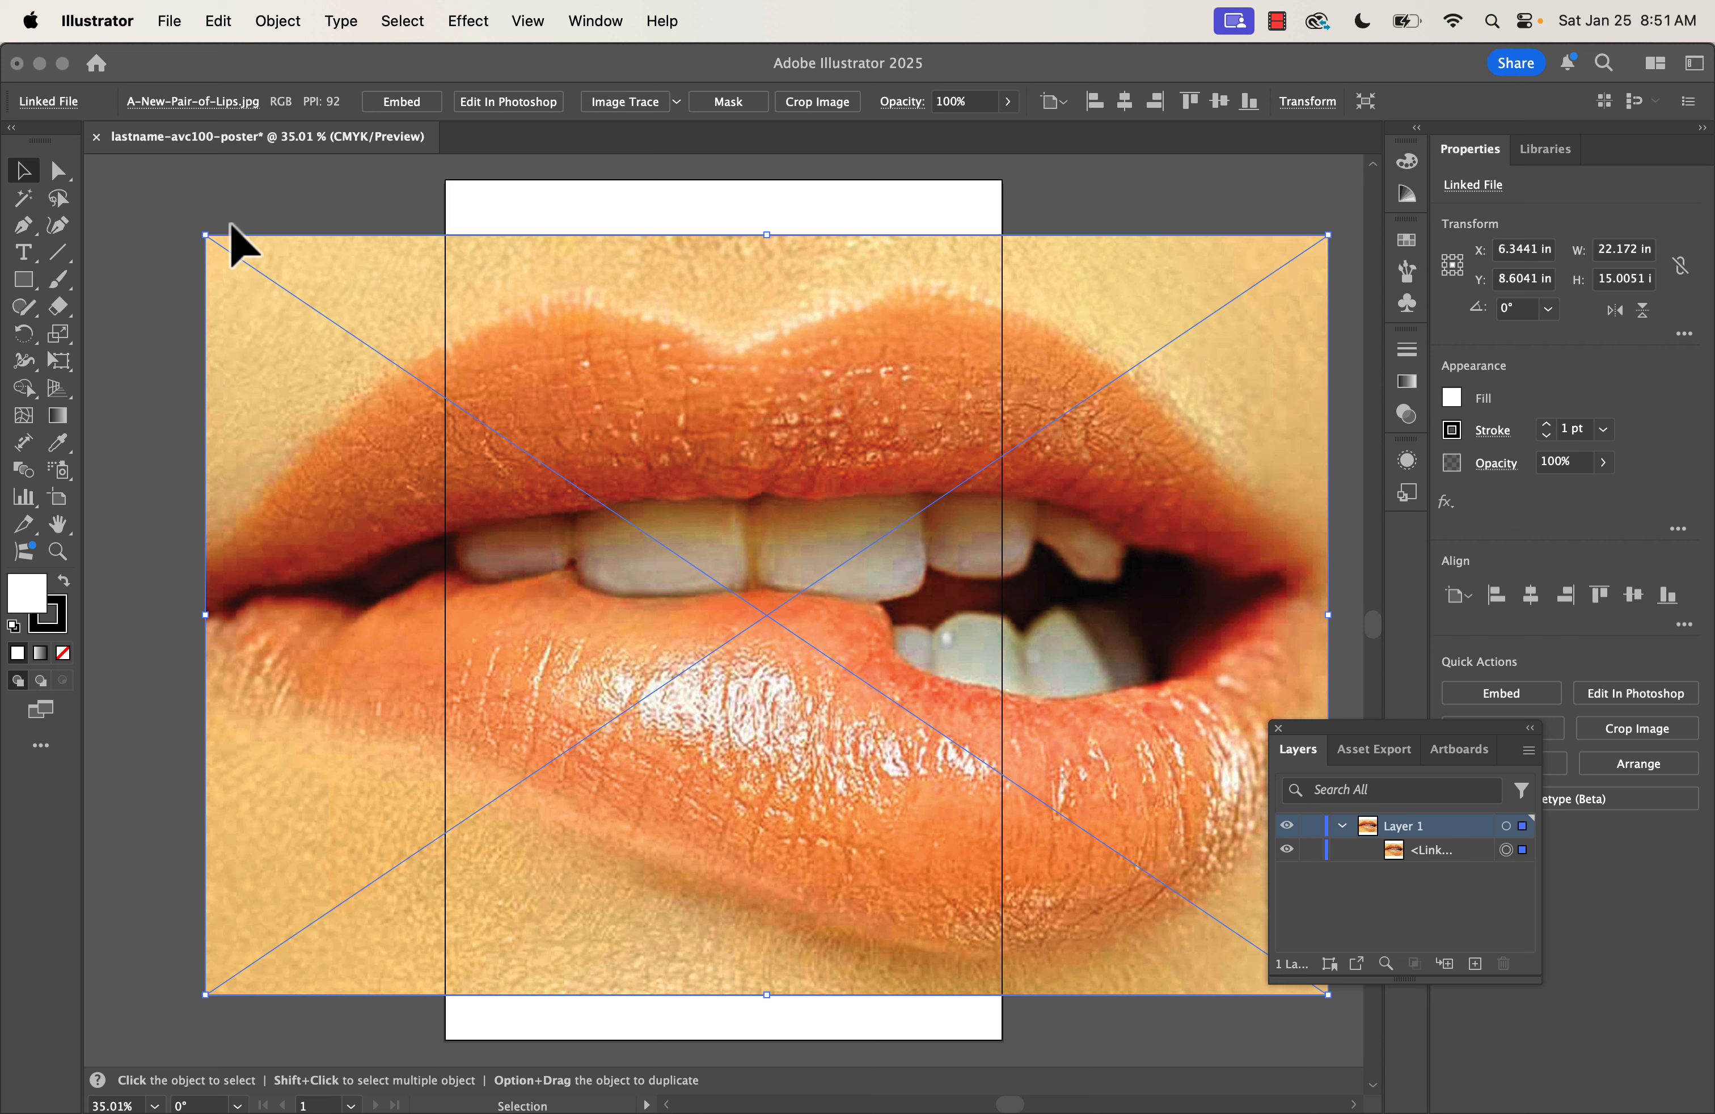
left_click(230, 224)
left_click(241, 279)
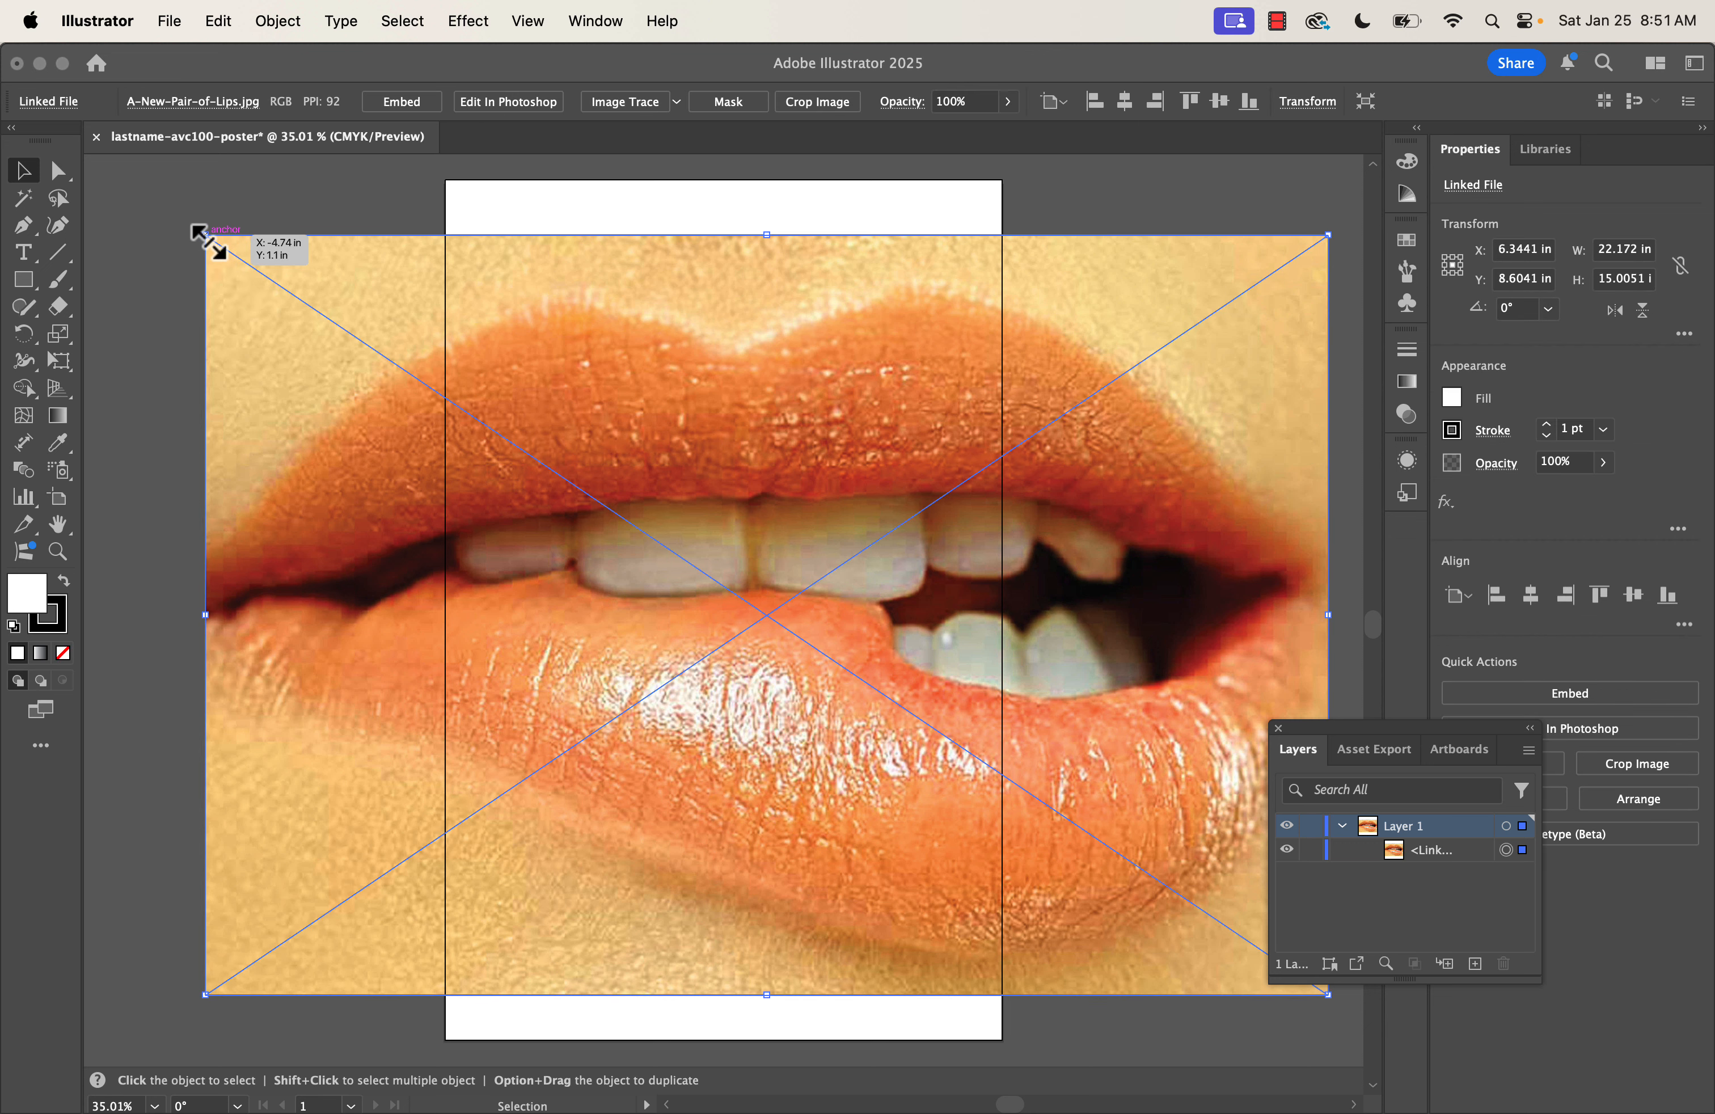
Scale the lips image proportionally to the artboard's 11 in width and align it to the artboard's vertical center
left_click_drag(205, 239, 444, 360)
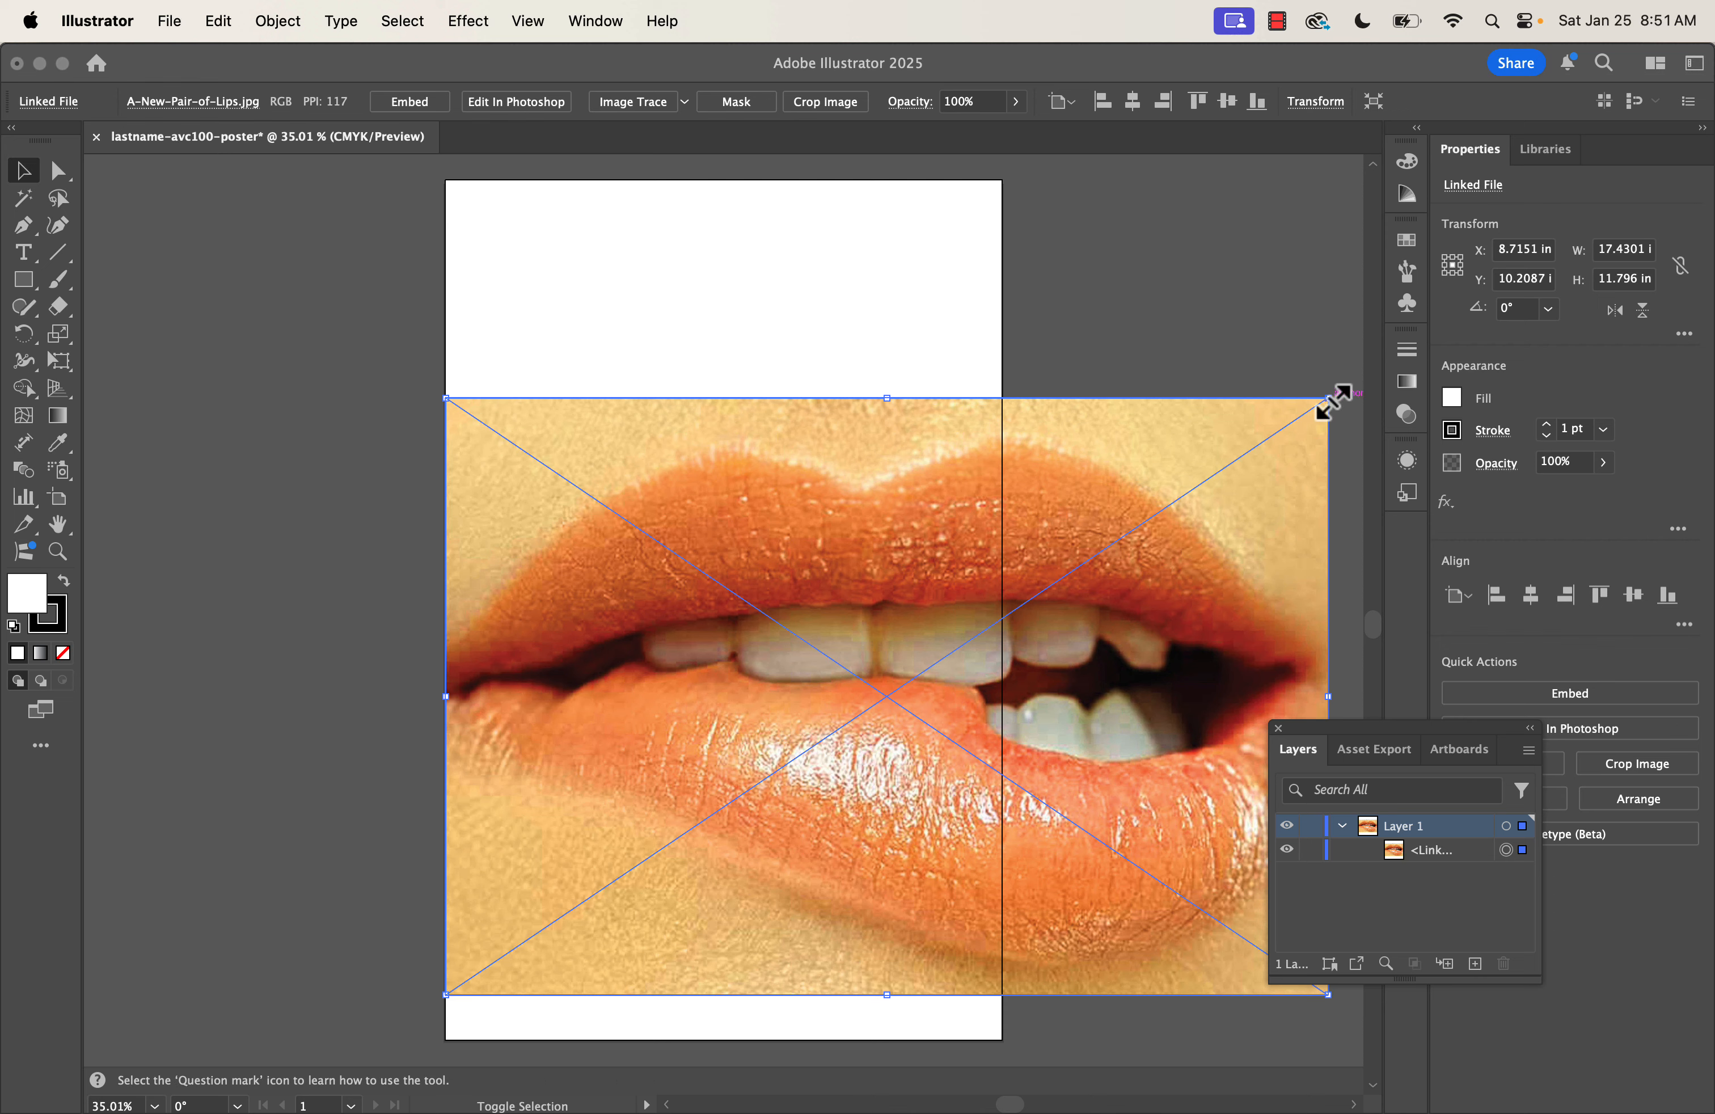
left_click_drag(1328, 400, 1003, 508)
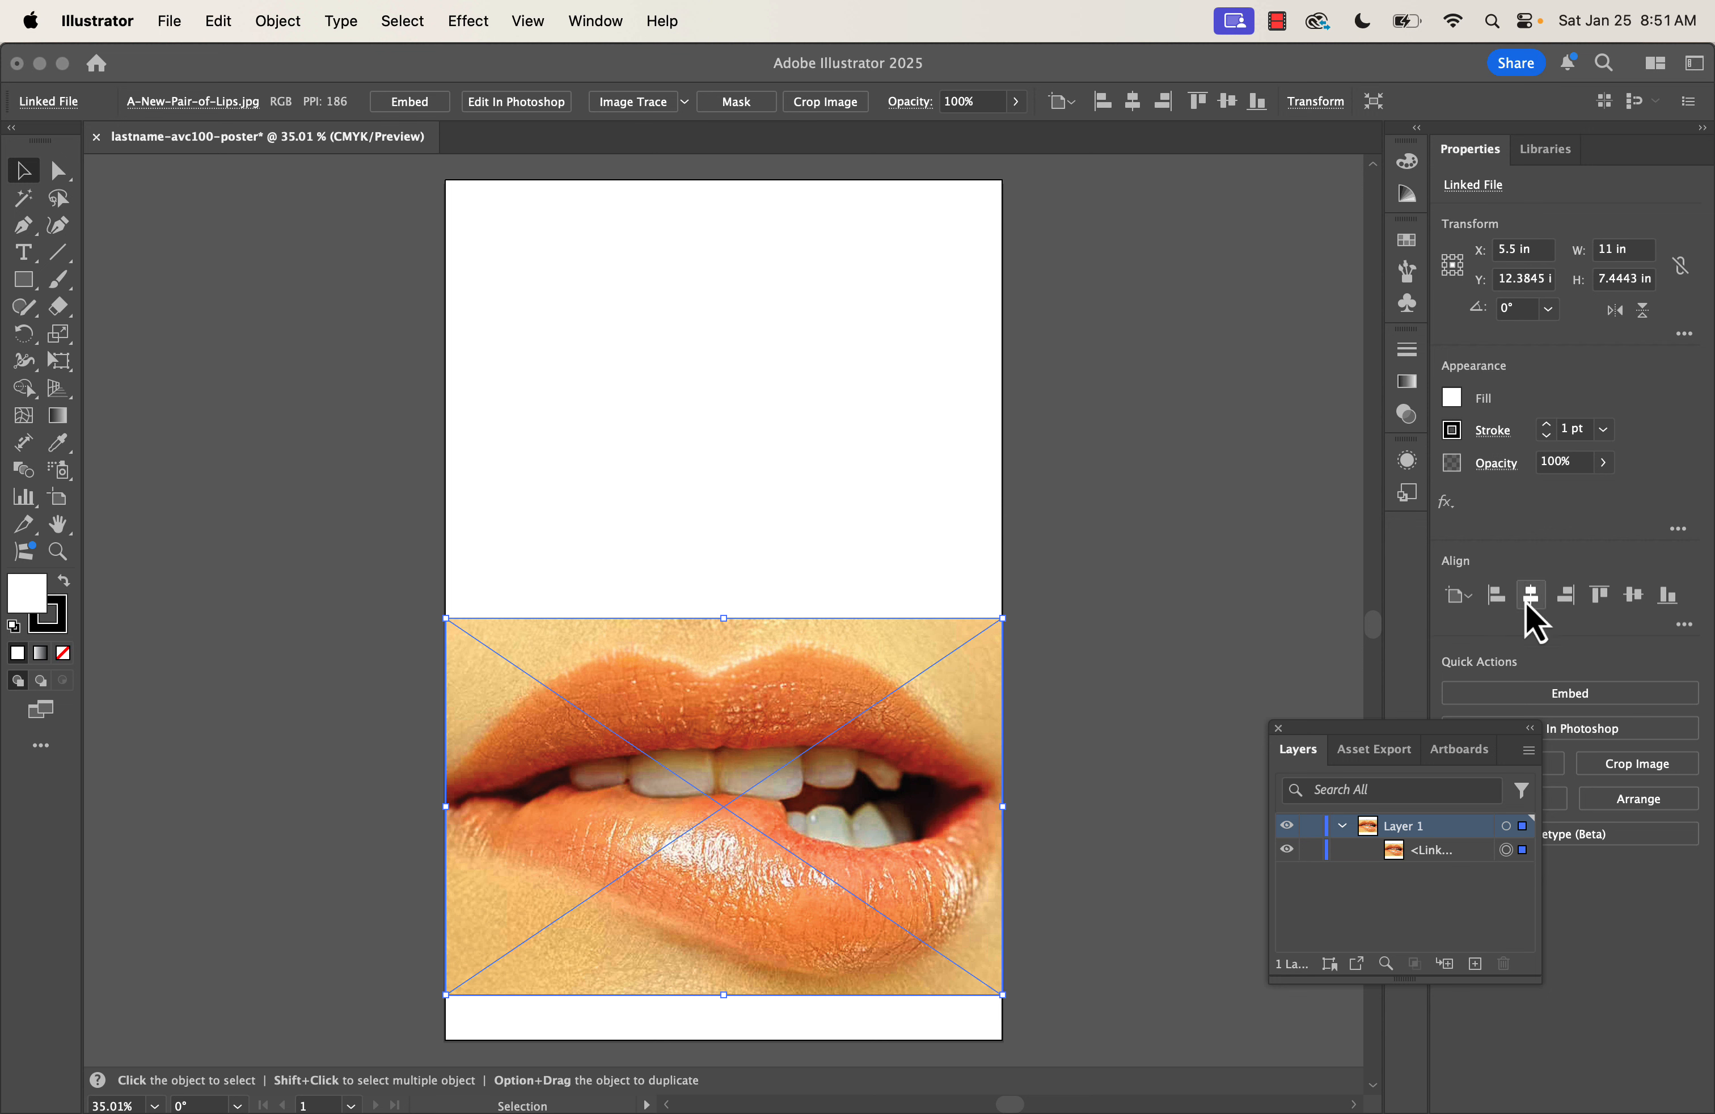
left_click(1623, 597)
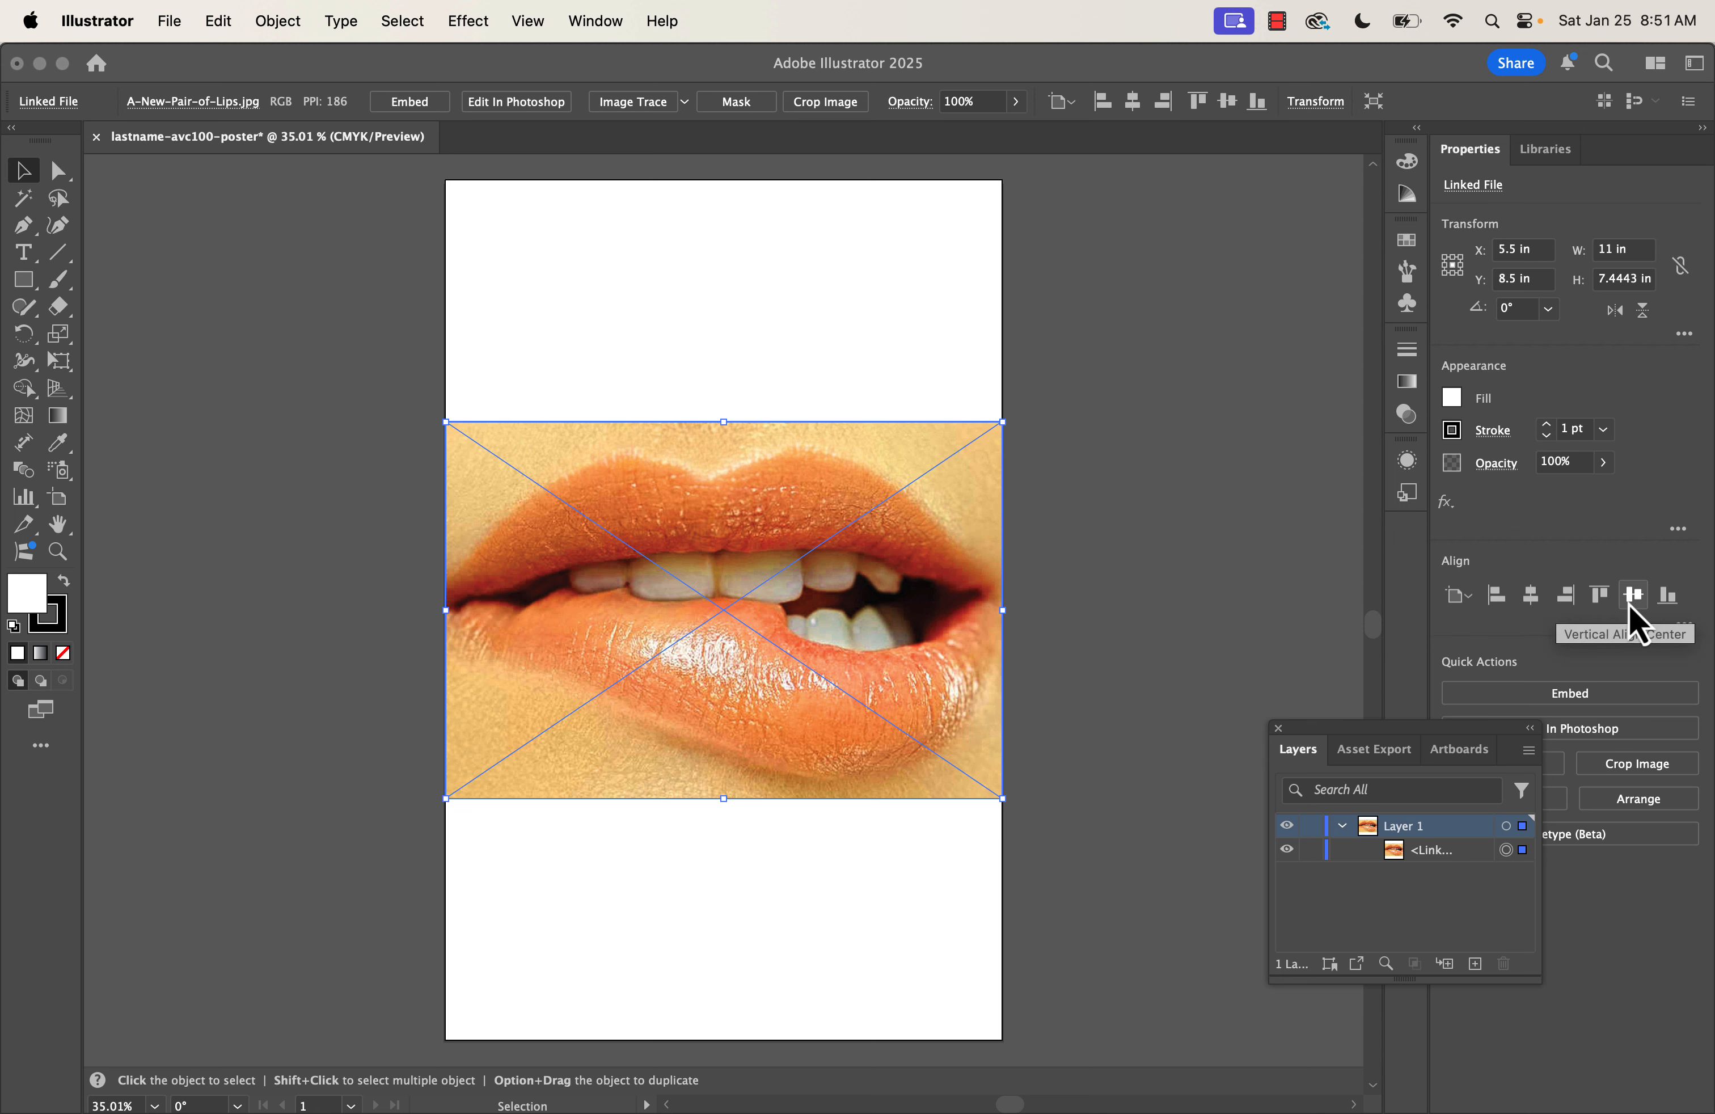
left_click(1667, 606)
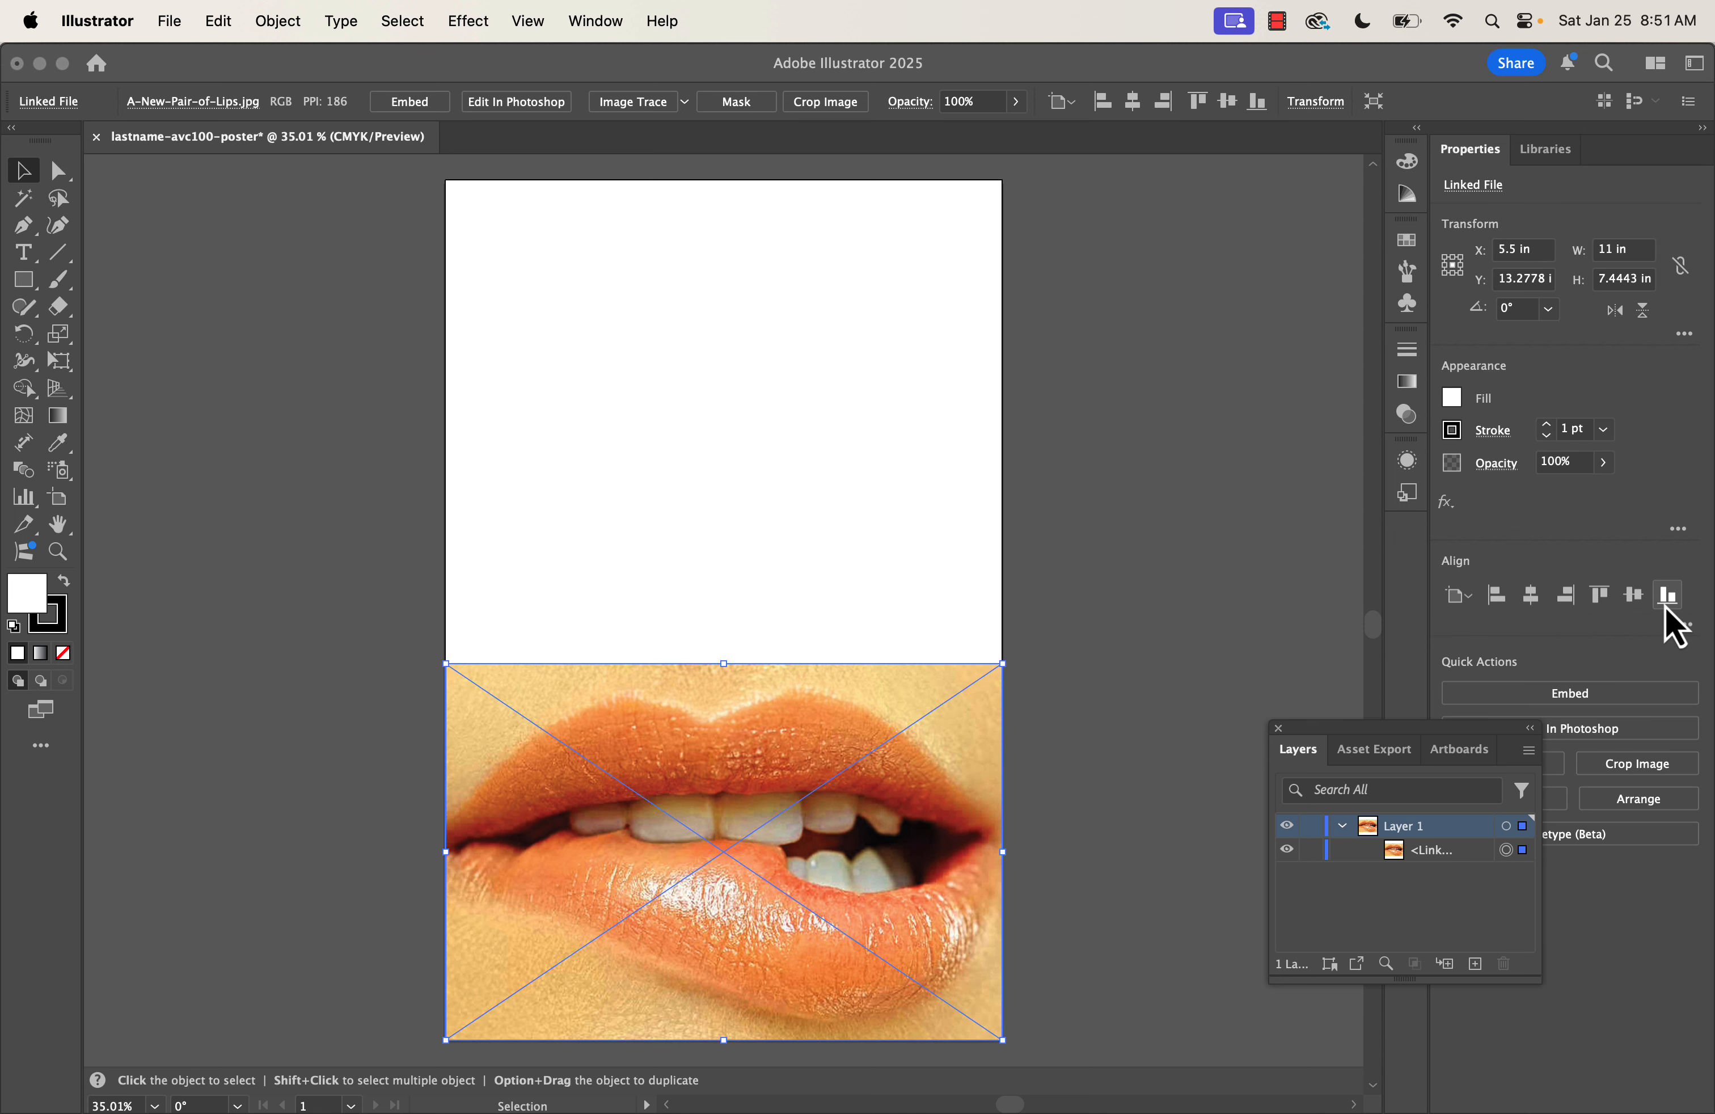
left_click(1598, 605)
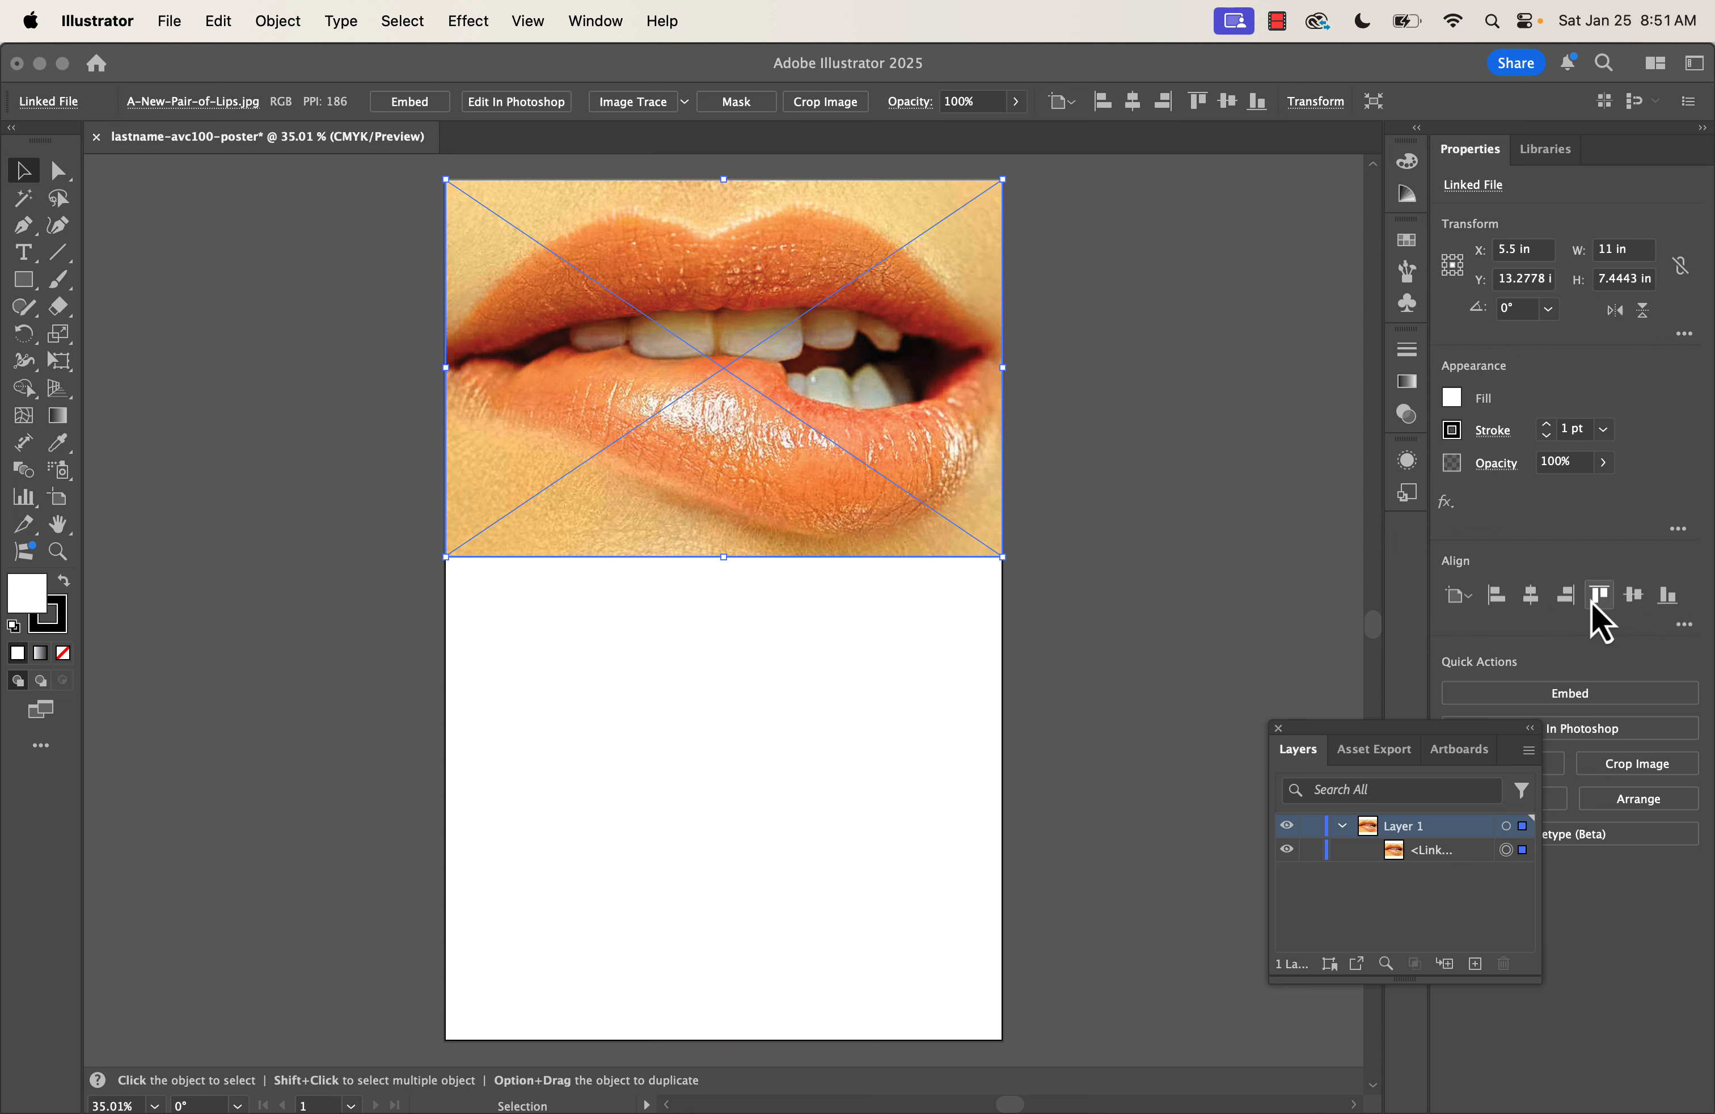
left_click(1628, 604)
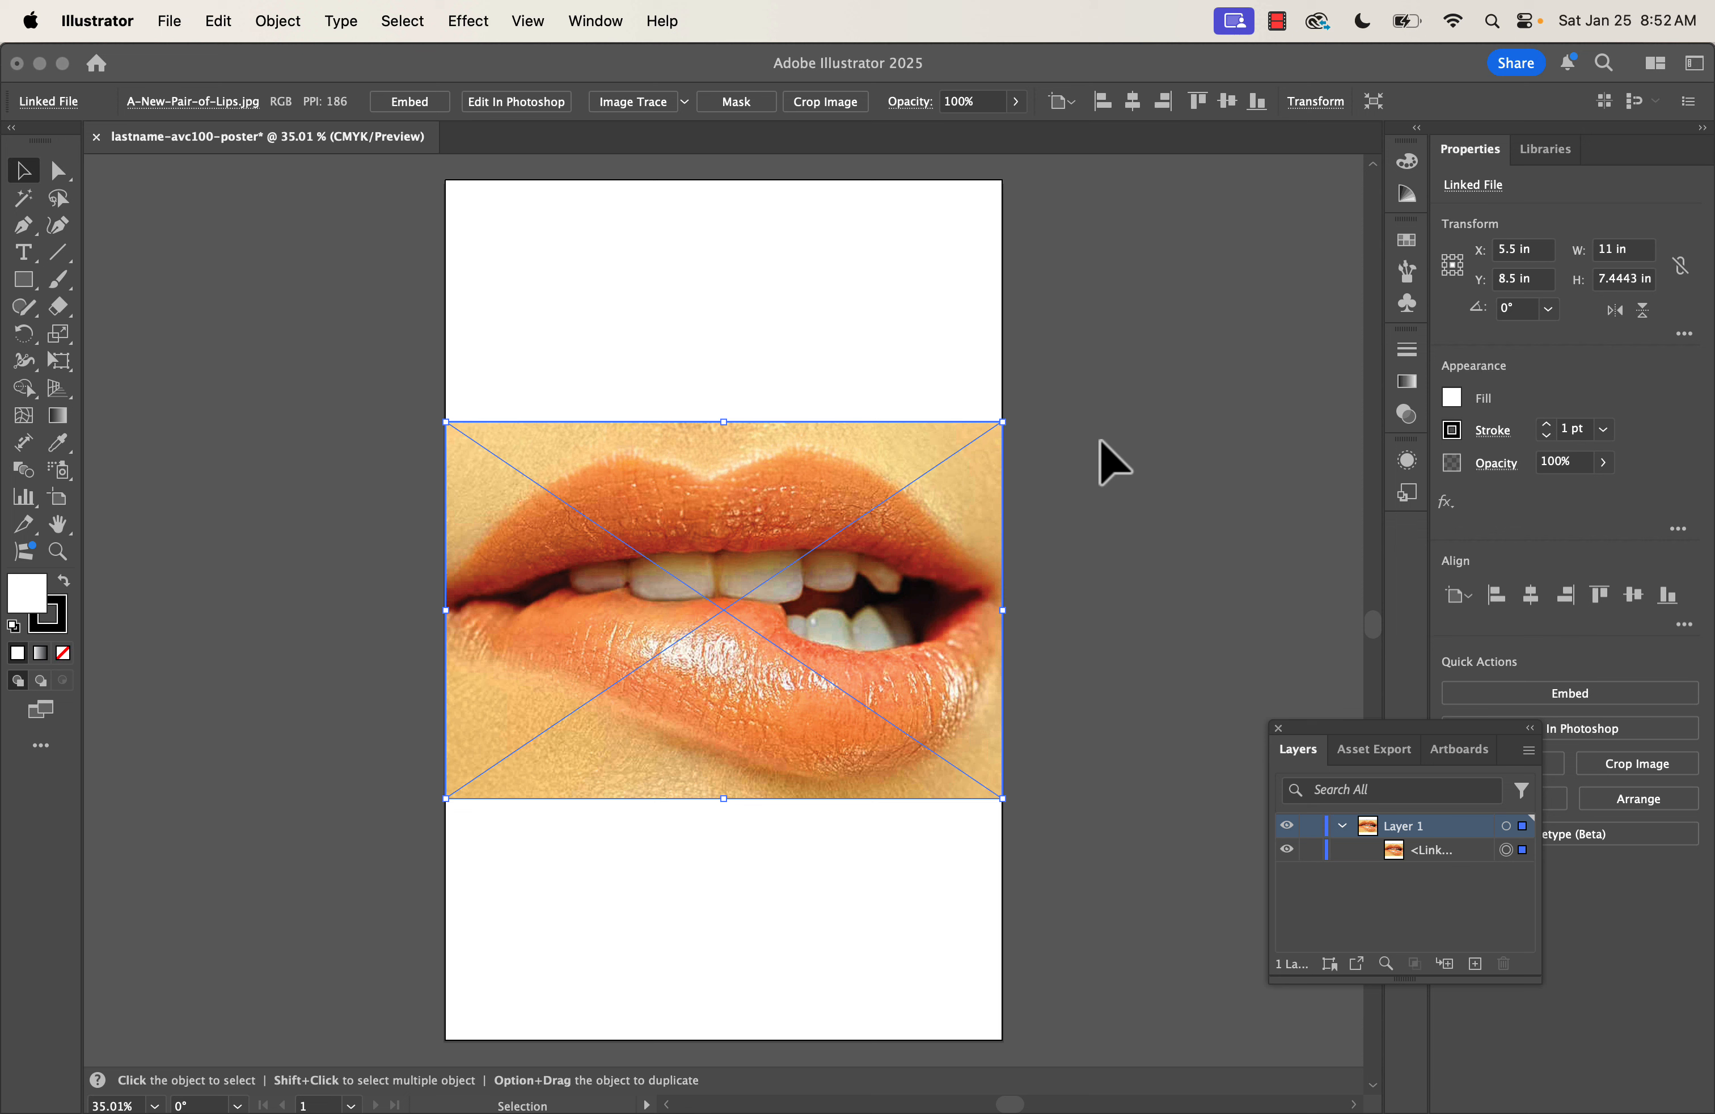
Try tracing the lips image with the default Image Trace settings, and undo the trace
left_click(1344, 829)
left_click(1343, 830)
left_click(645, 107)
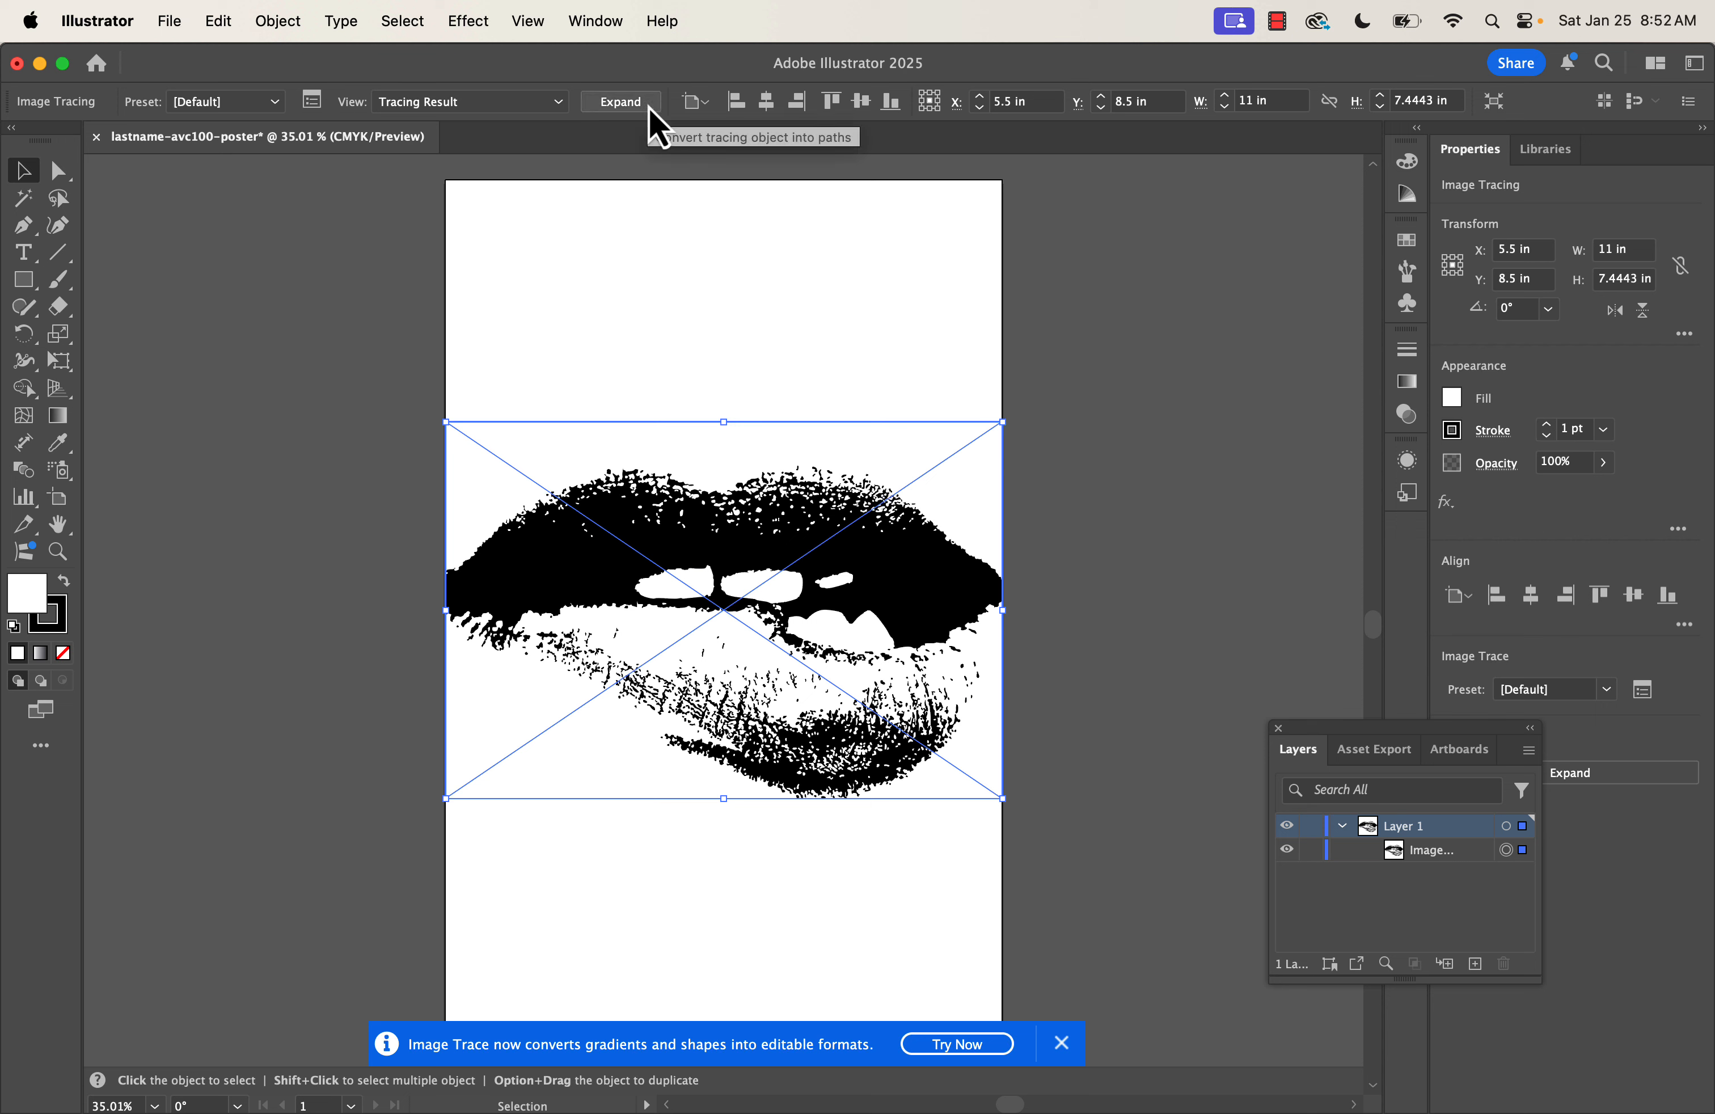
key("super+z")
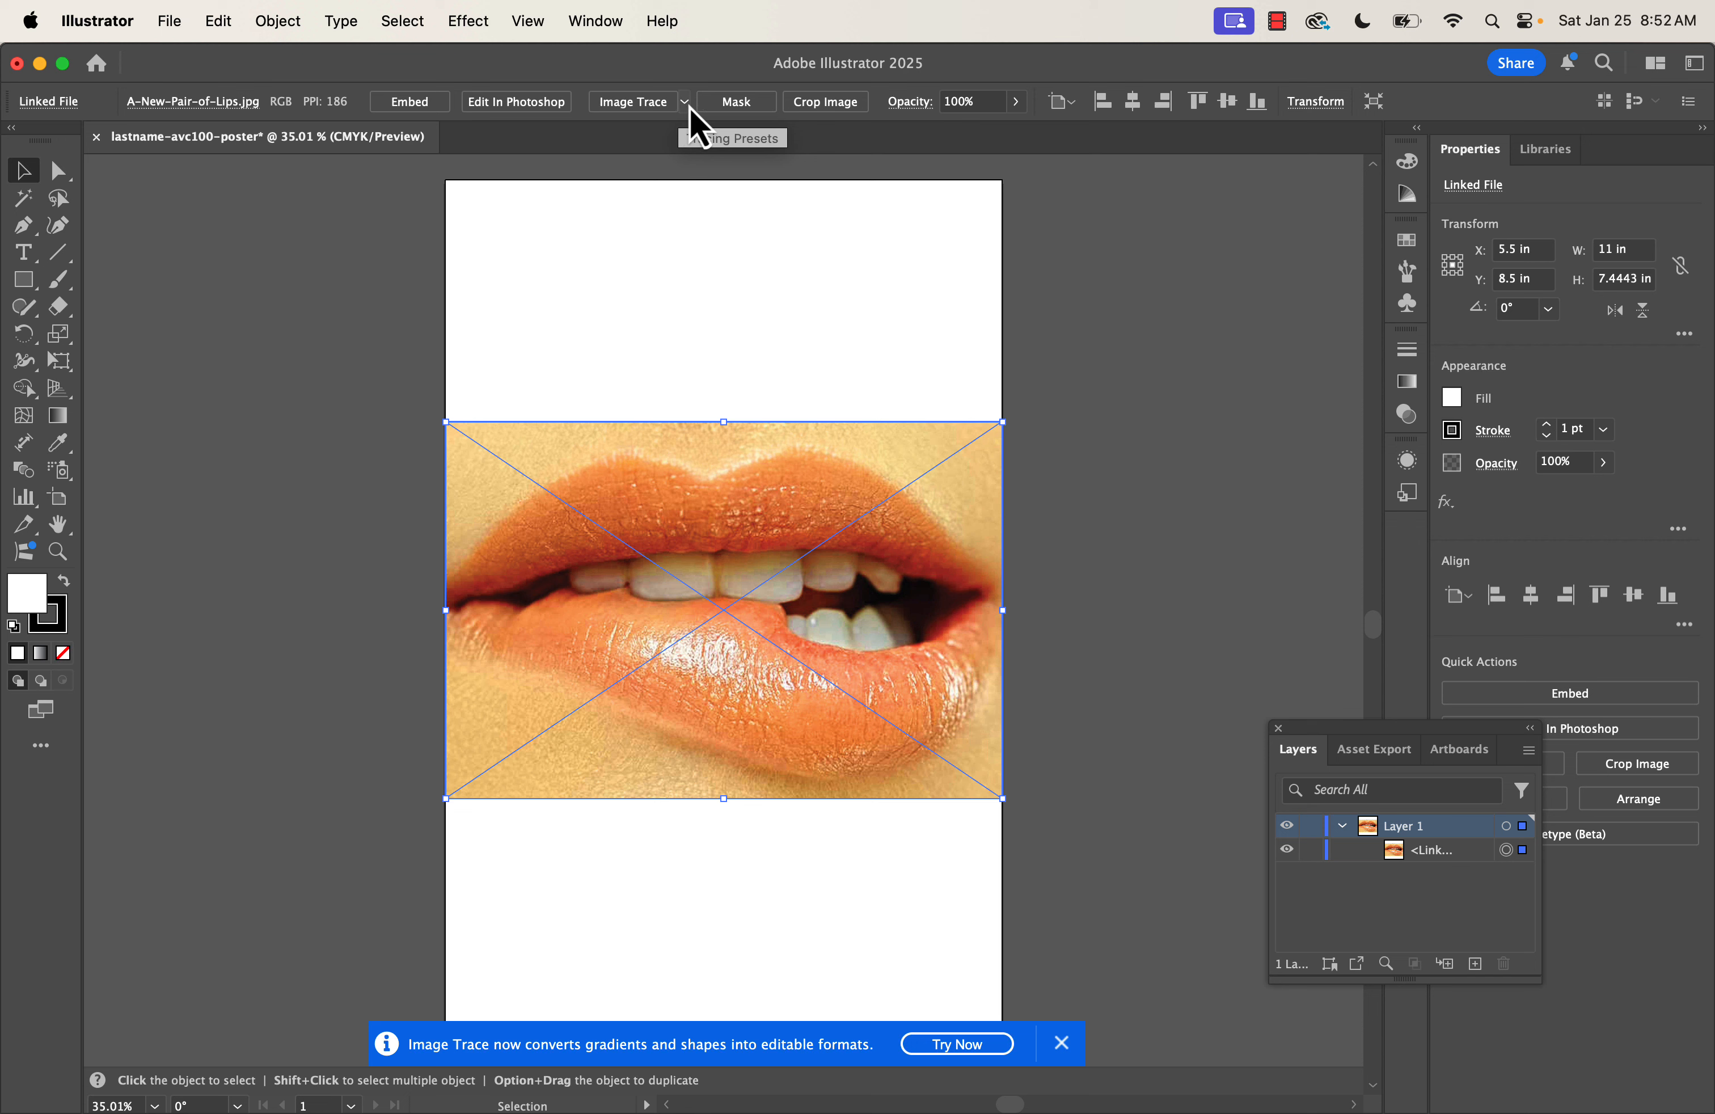
Trace the lips image with the 16 Colors preset, open the detailed Image Trace settings and dismiss the feature notice
left_click(685, 102)
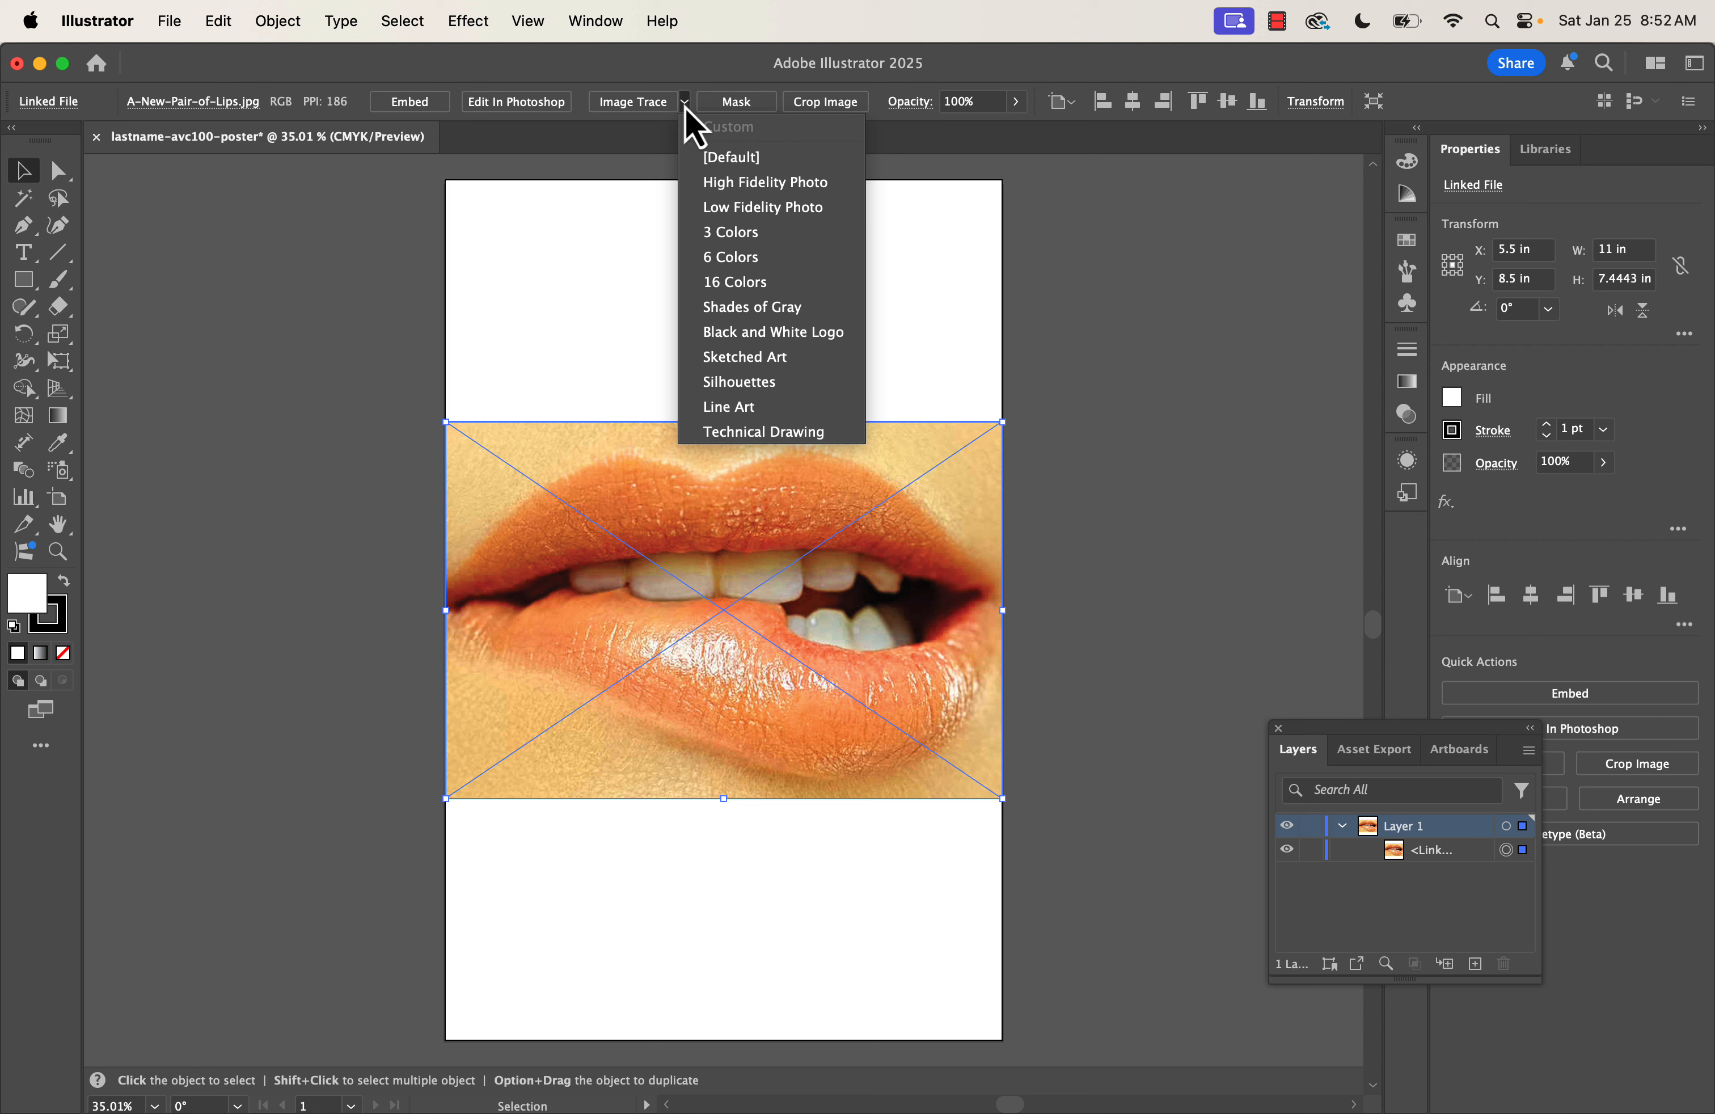
left_click(736, 289)
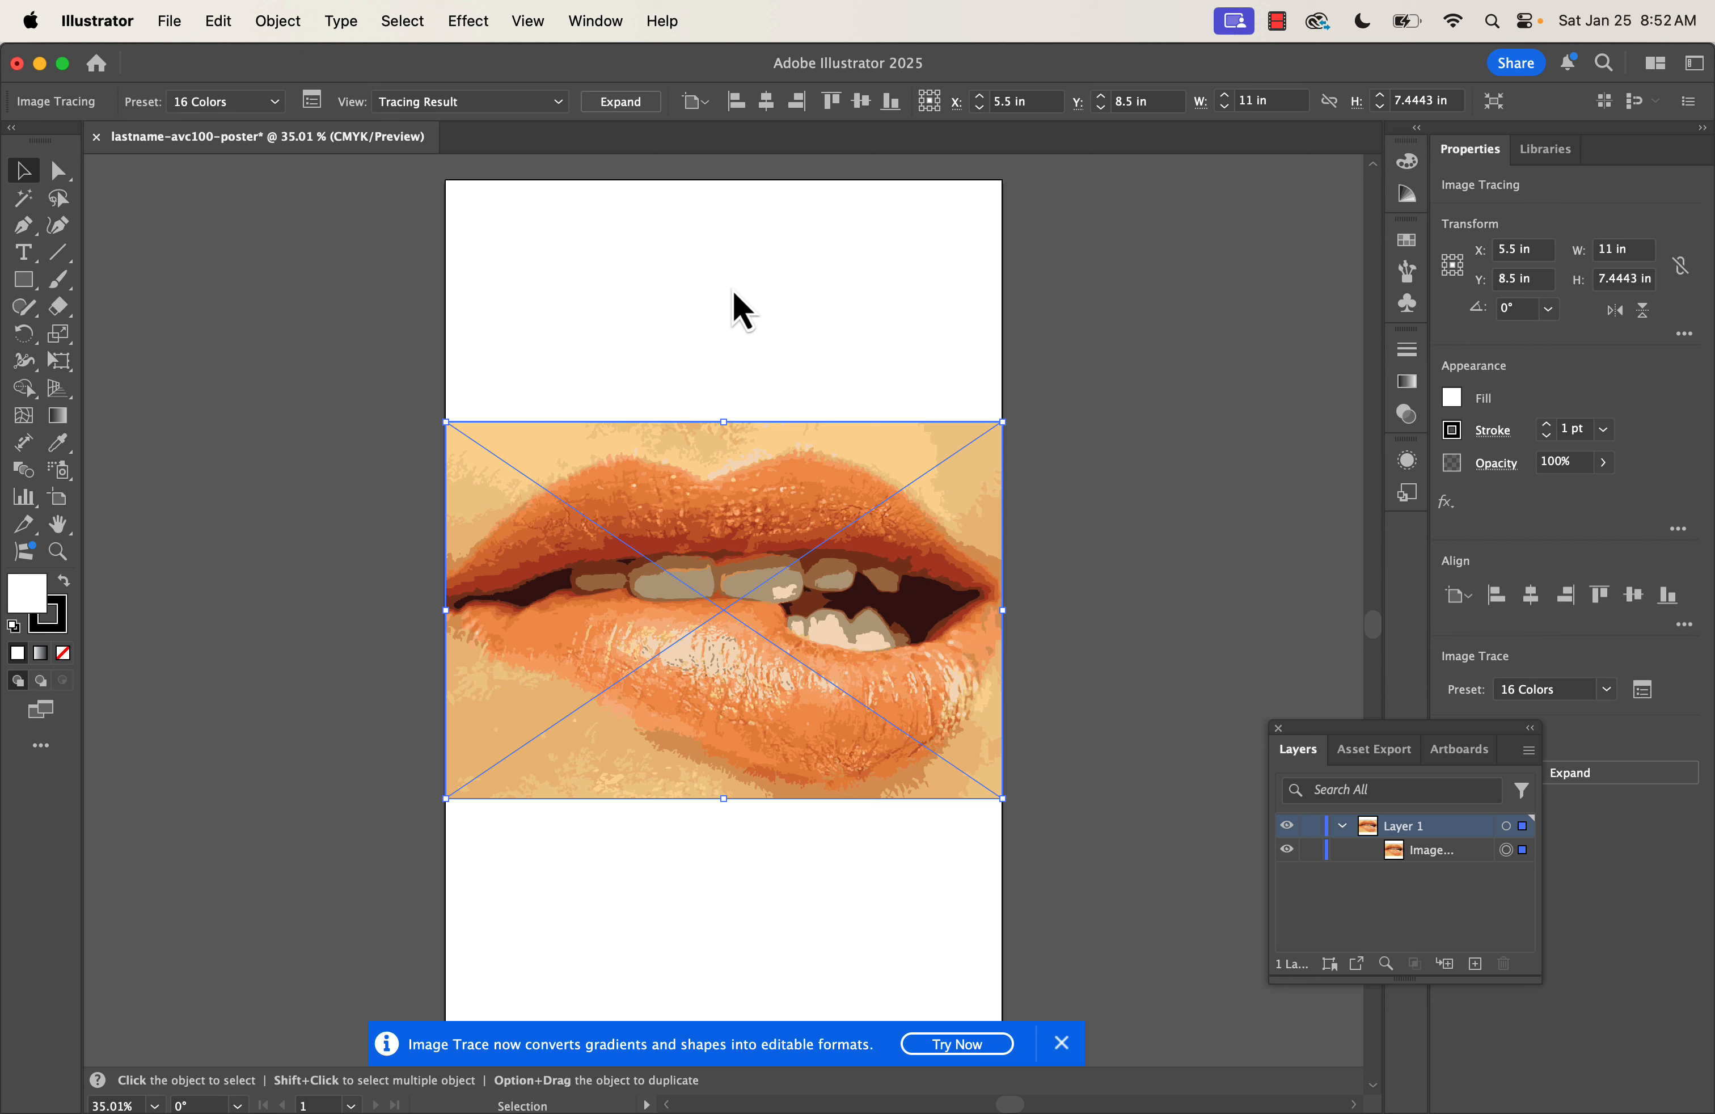
left_click(924, 1054)
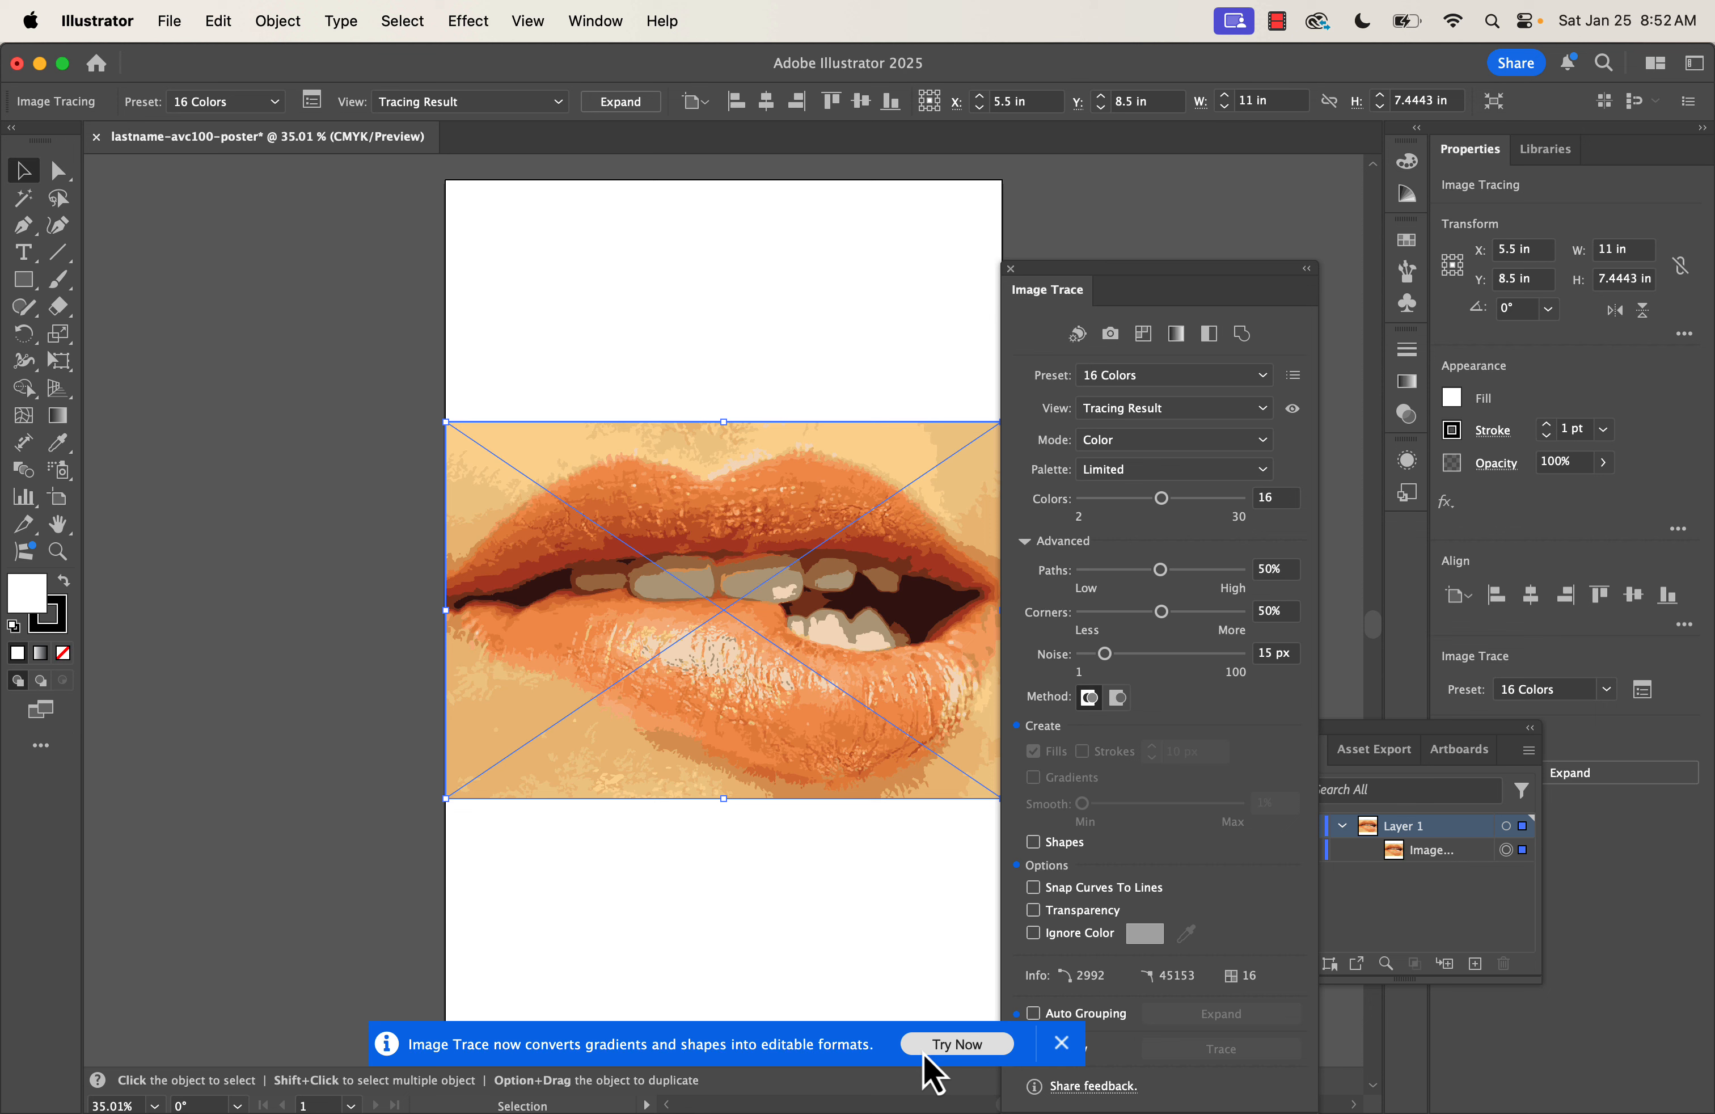
left_click(1061, 1043)
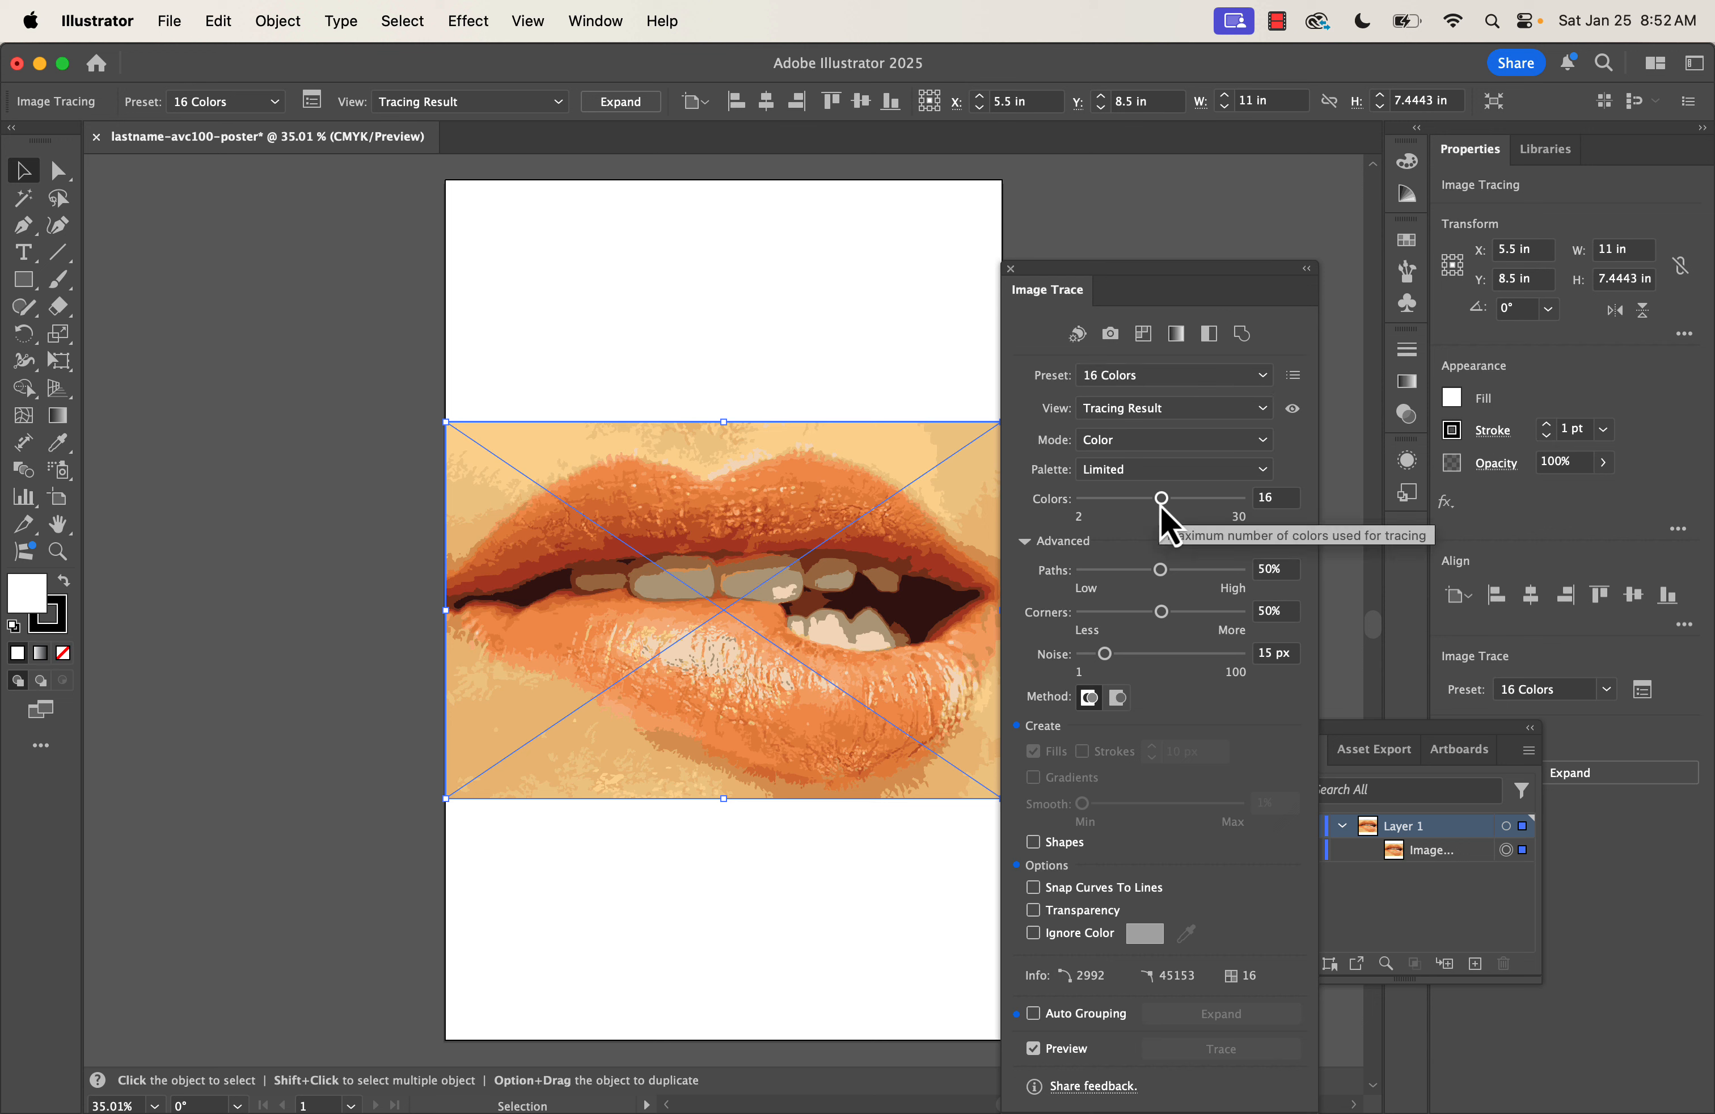
Reduce the lips tracing to 3 colors and set its noise to 38 px
left_click_drag(1161, 501, 1087, 503)
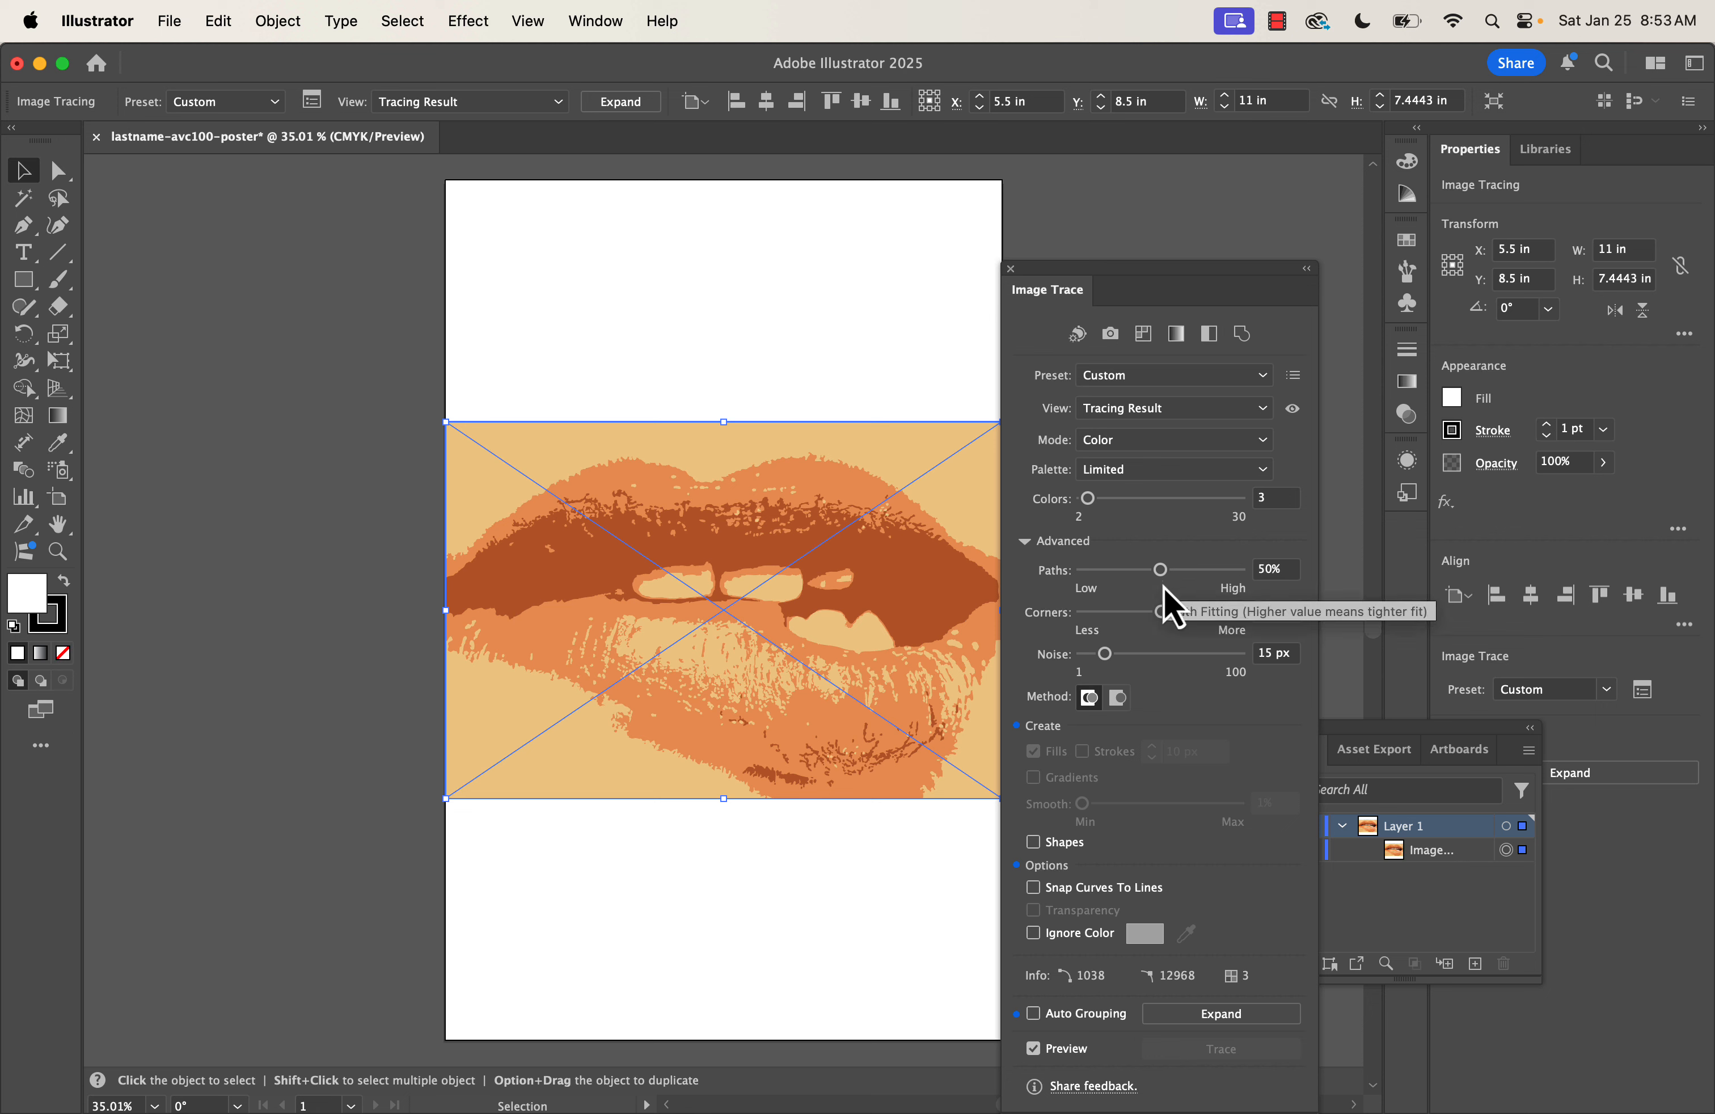
left_click_drag(1107, 655, 1225, 652)
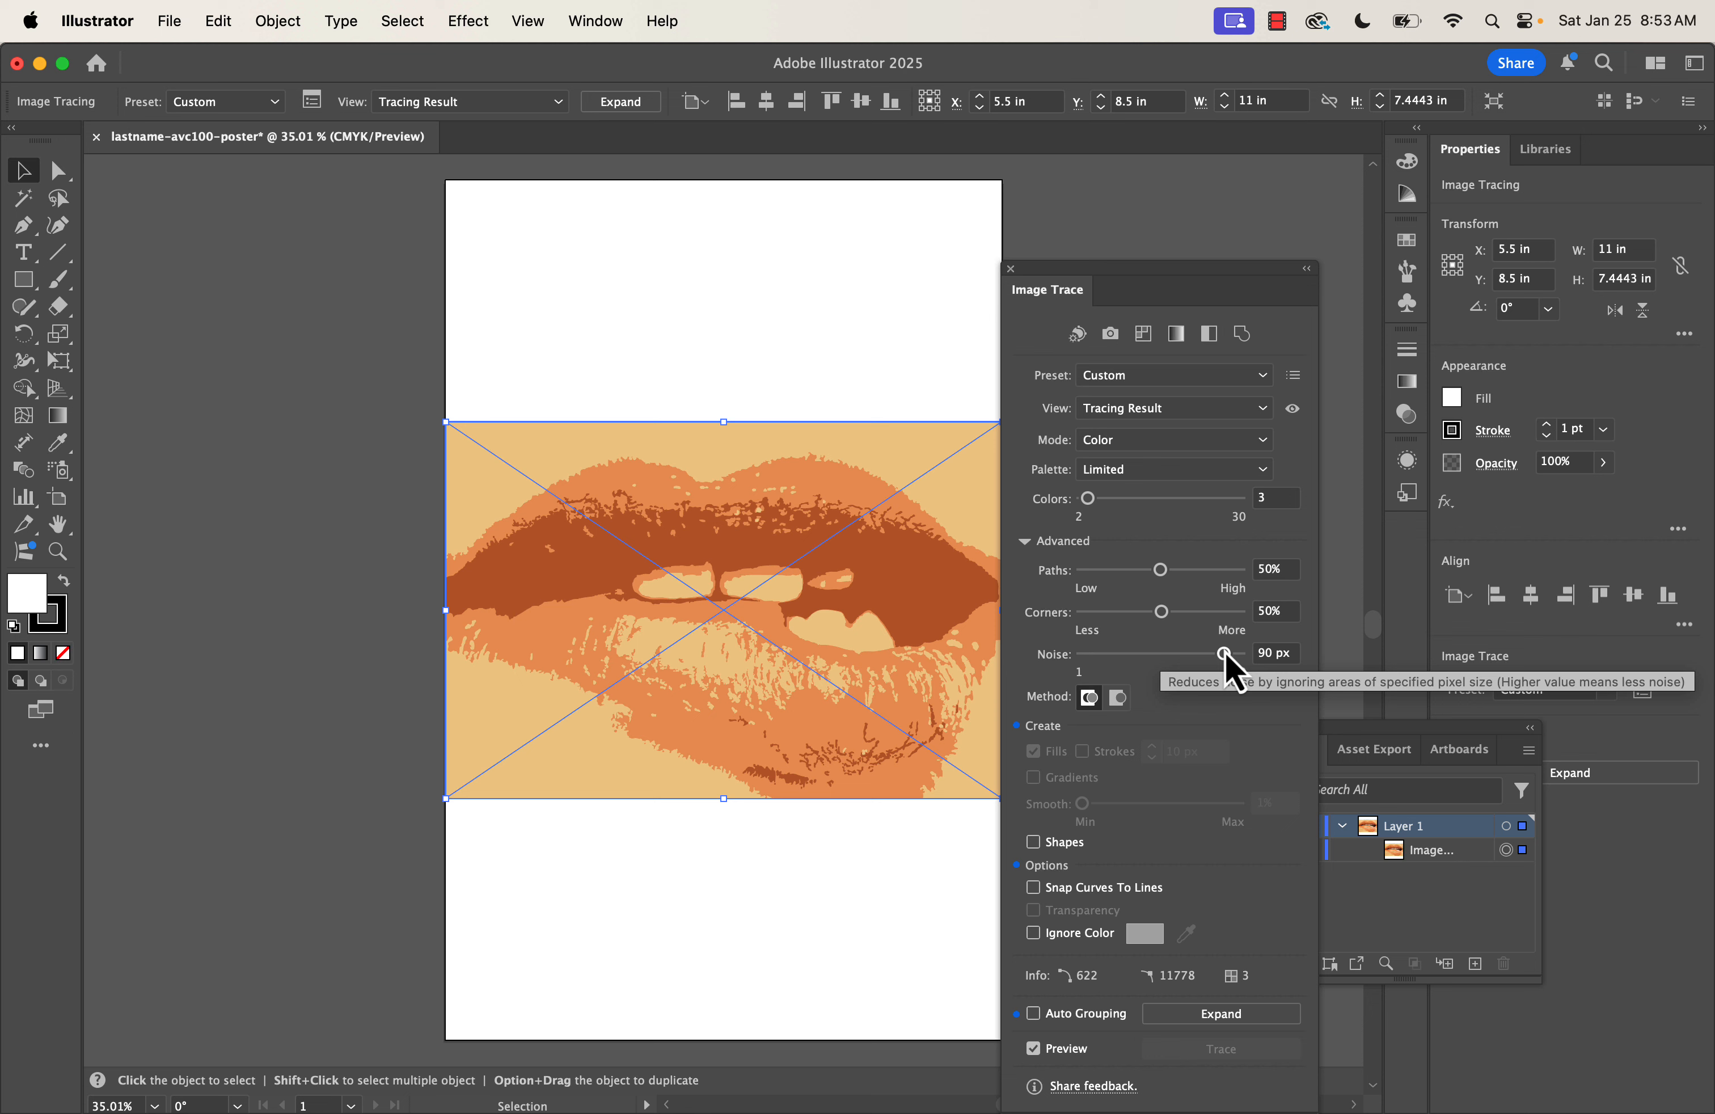
left_click_drag(1225, 654, 1142, 654)
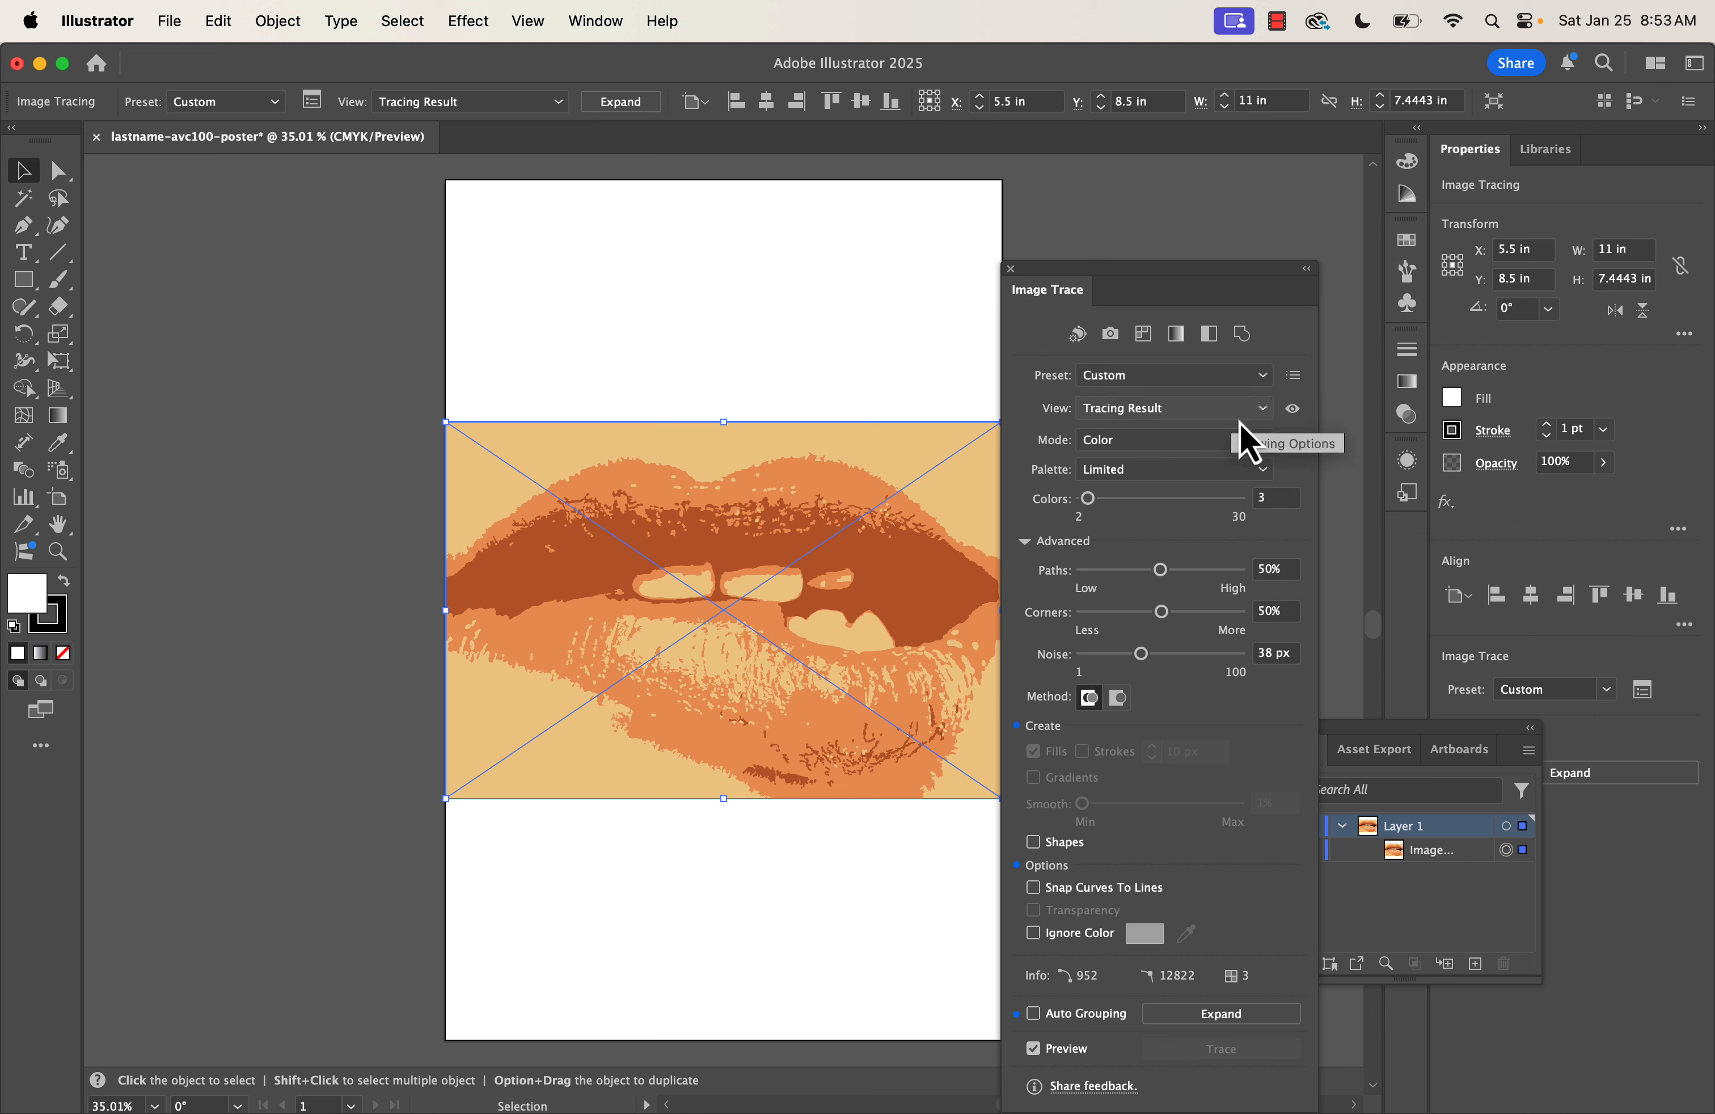
left_click(1264, 442)
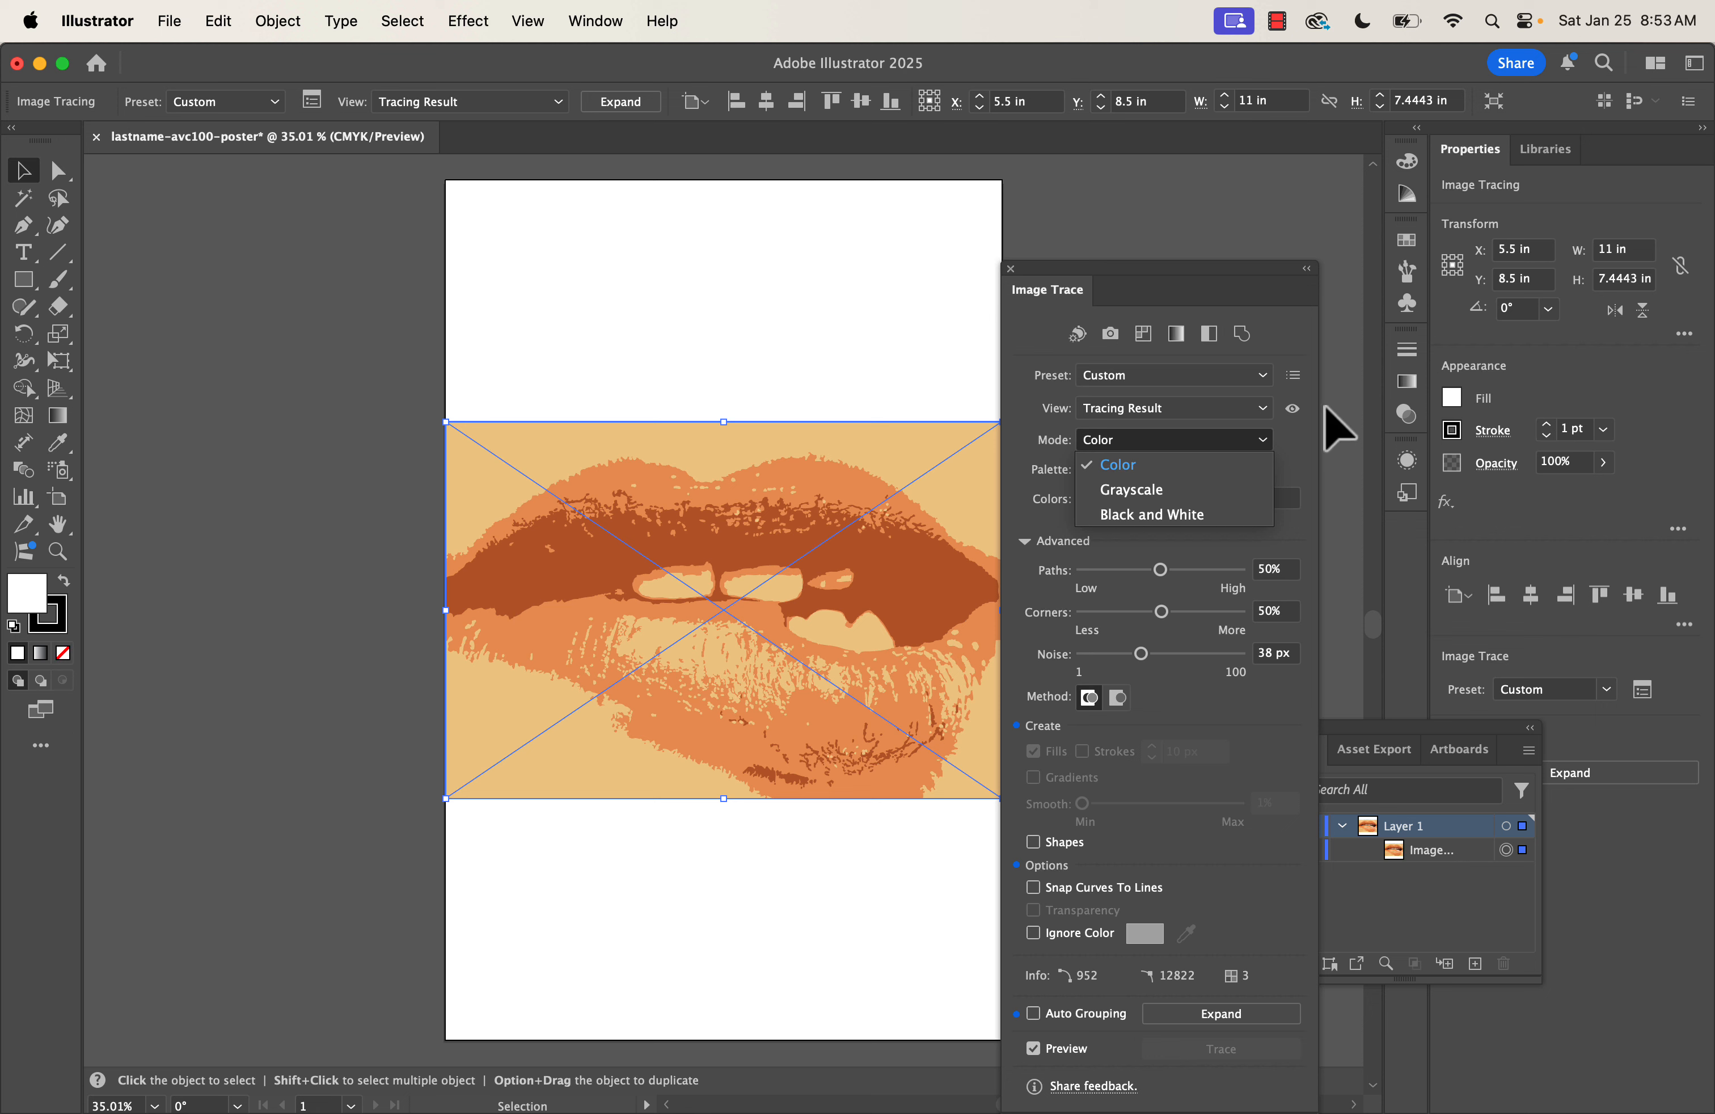
left_click(1300, 442)
left_click(1258, 470)
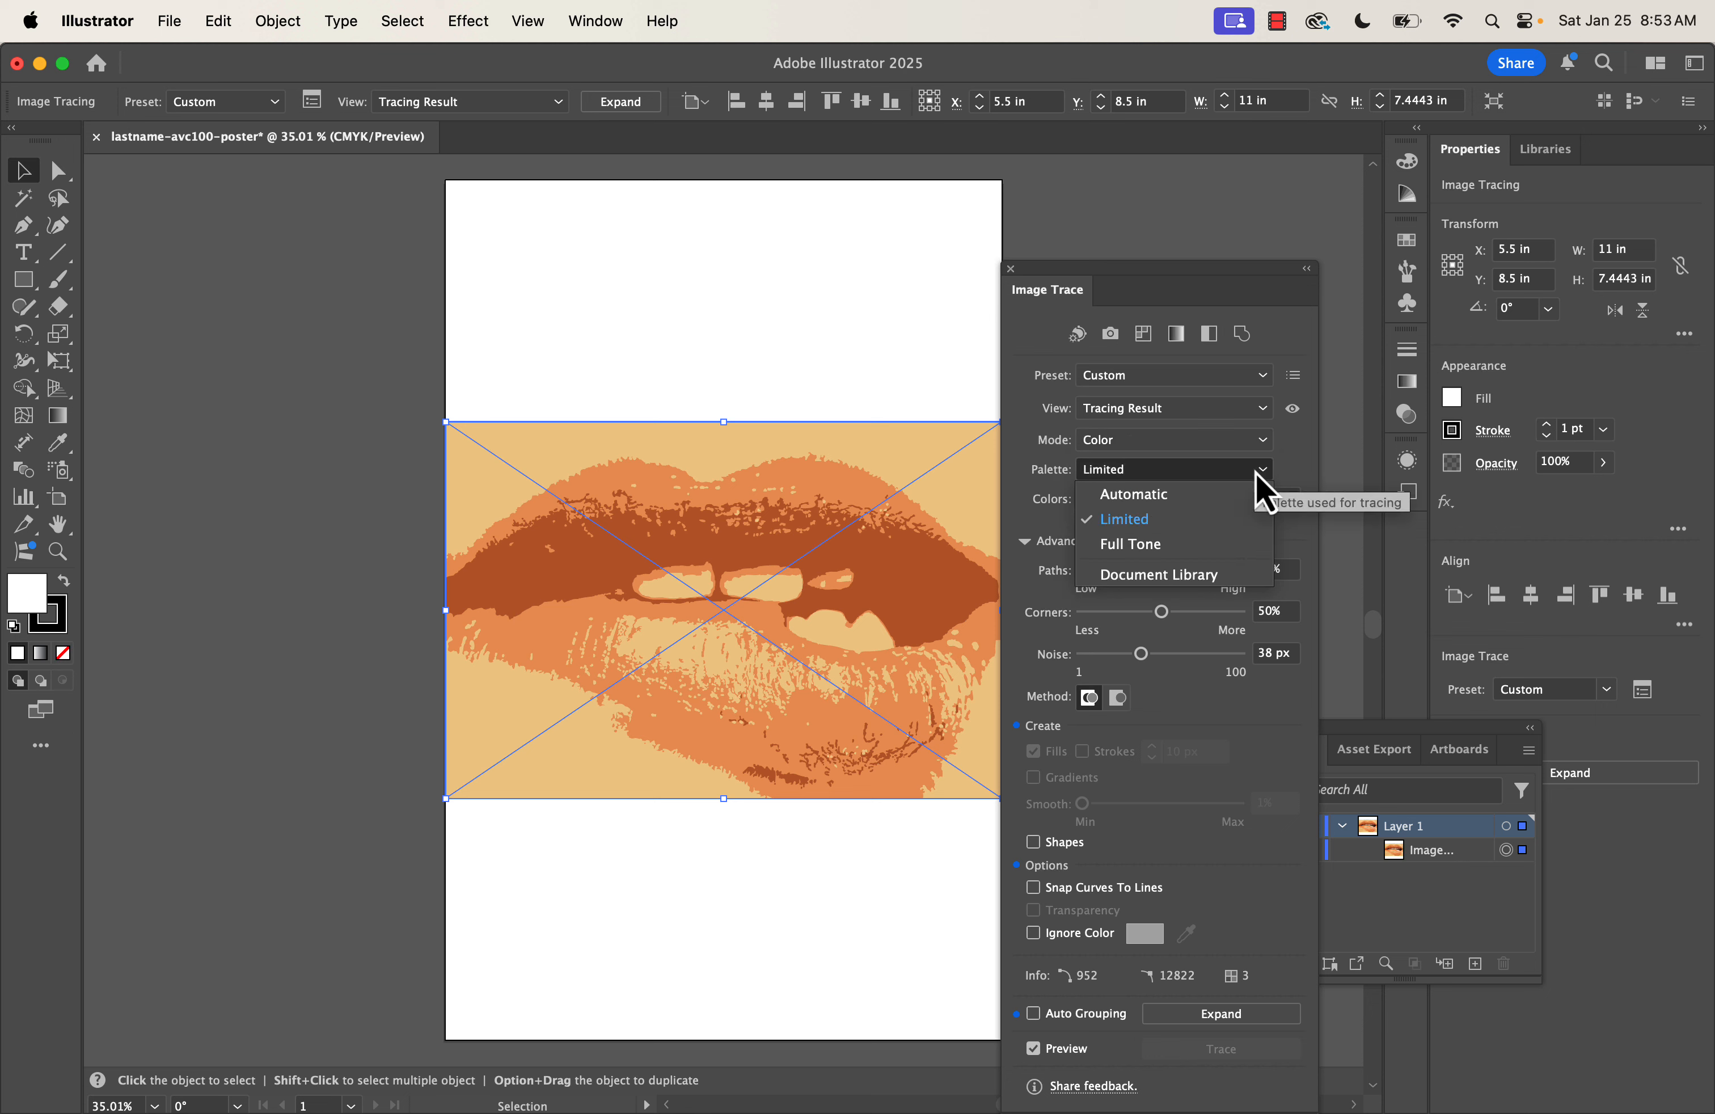
left_click(1308, 457)
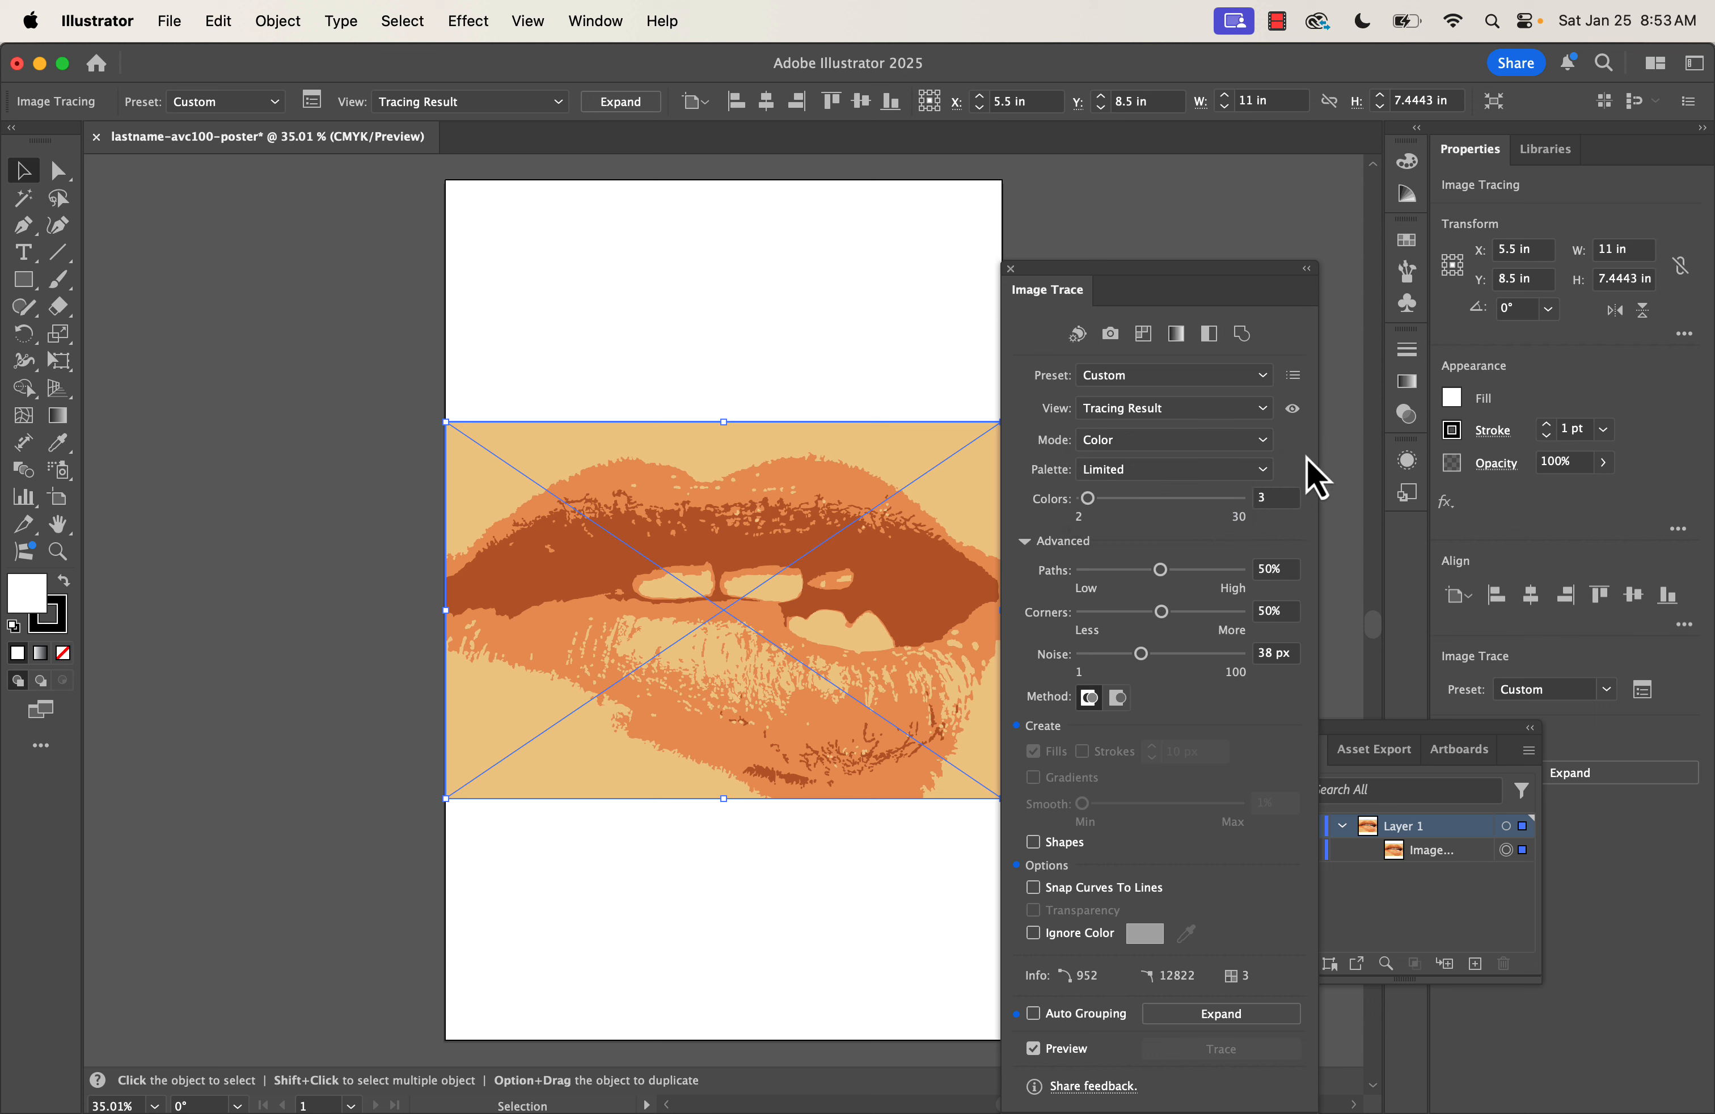
Try the Sketched Art and Technical Drawing presets on the lips tracing
left_click(1265, 374)
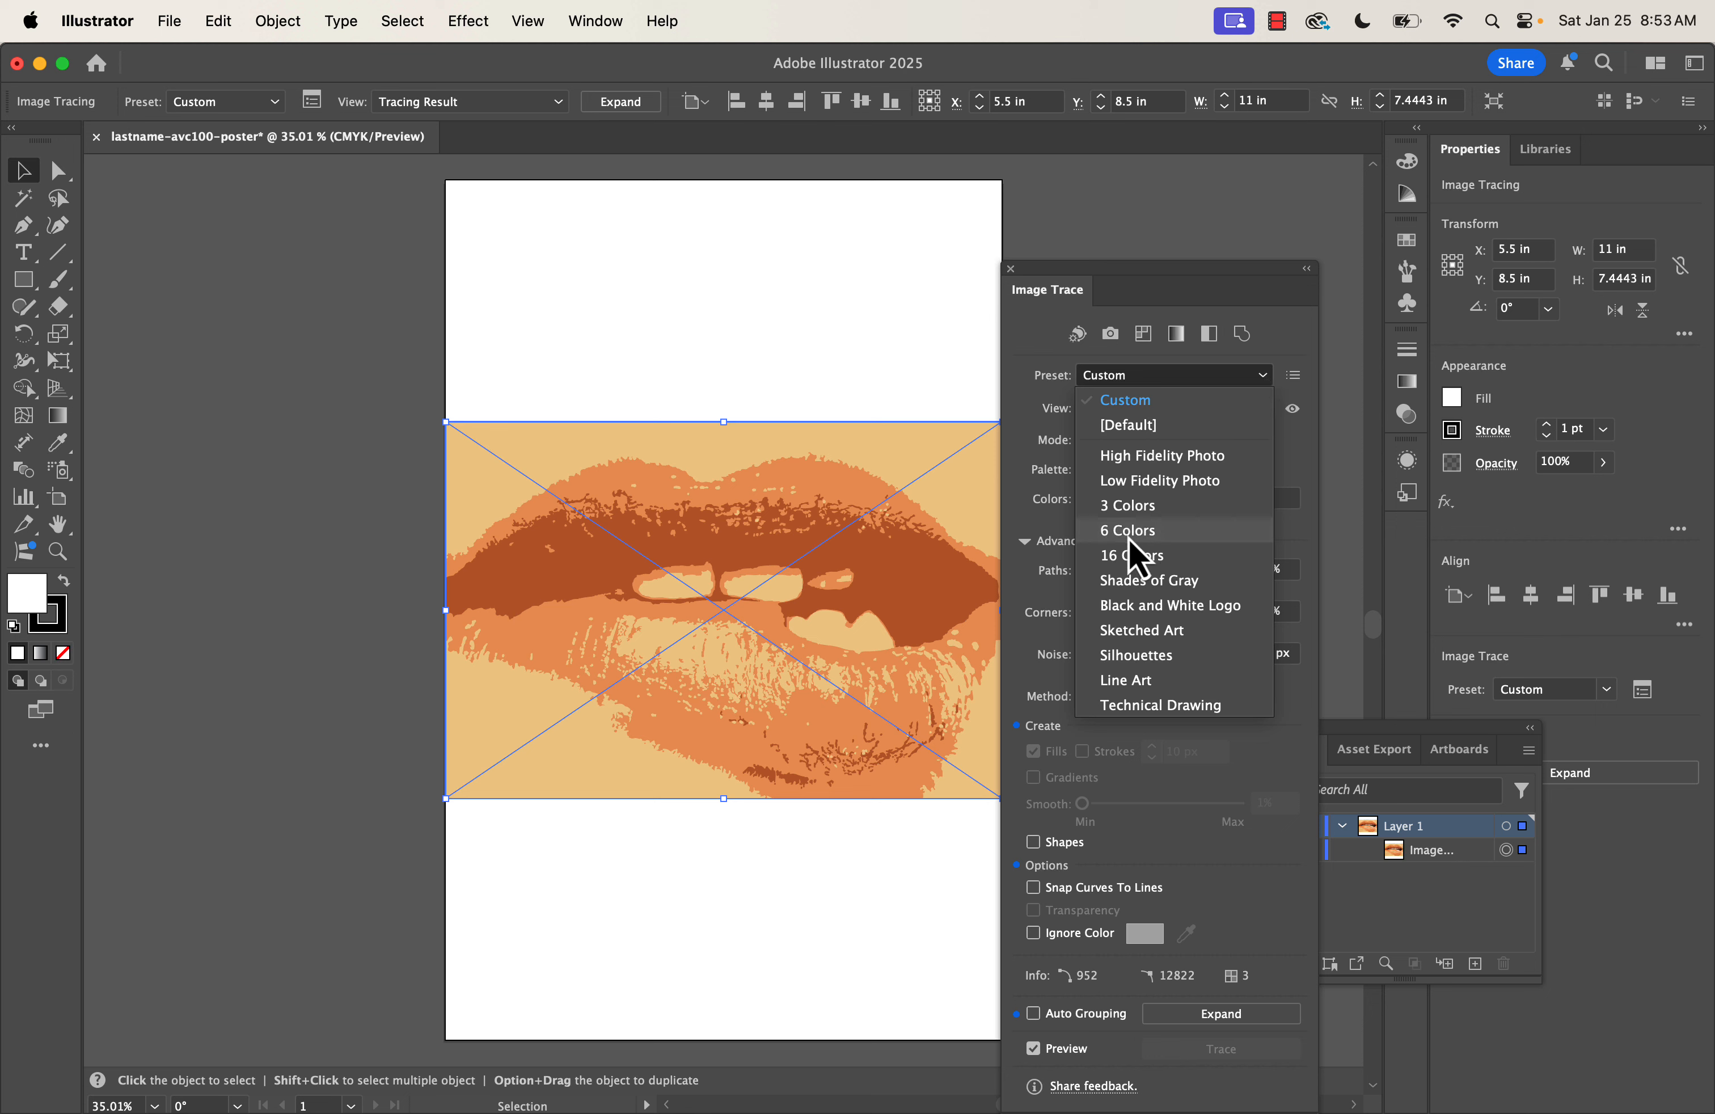
left_click(1141, 638)
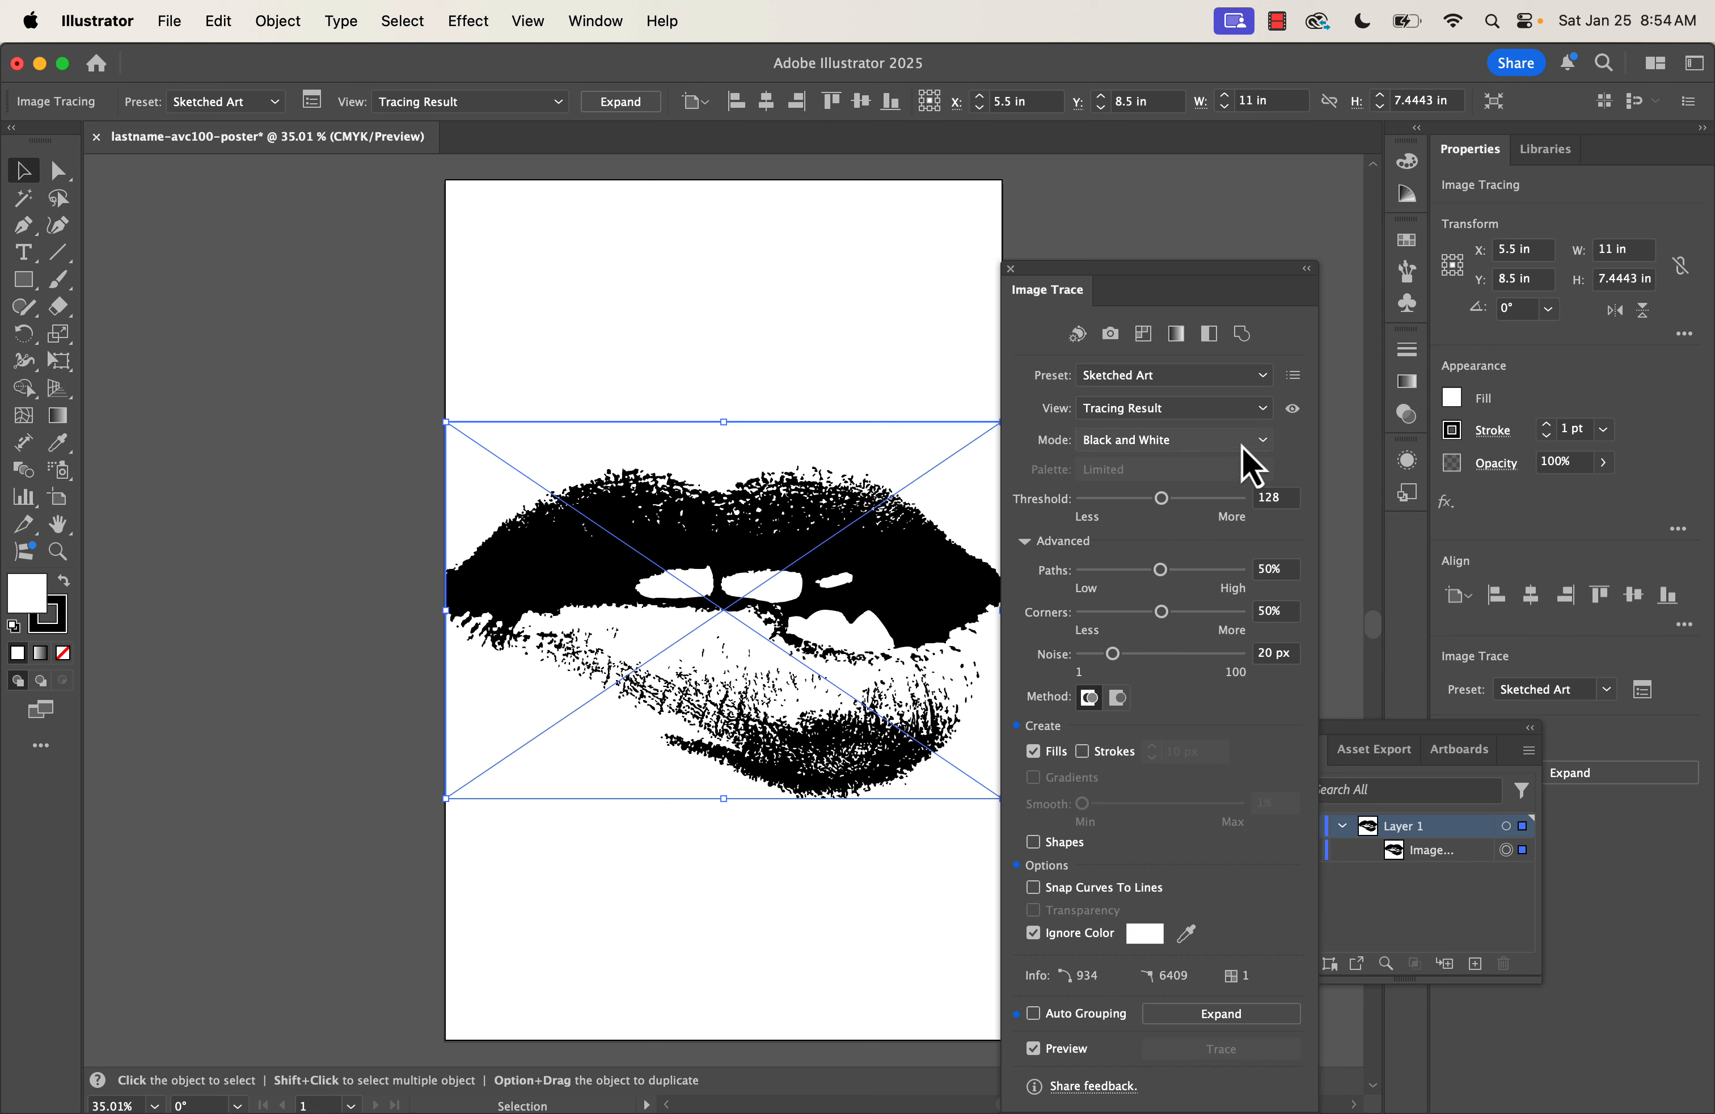
left_click(1257, 382)
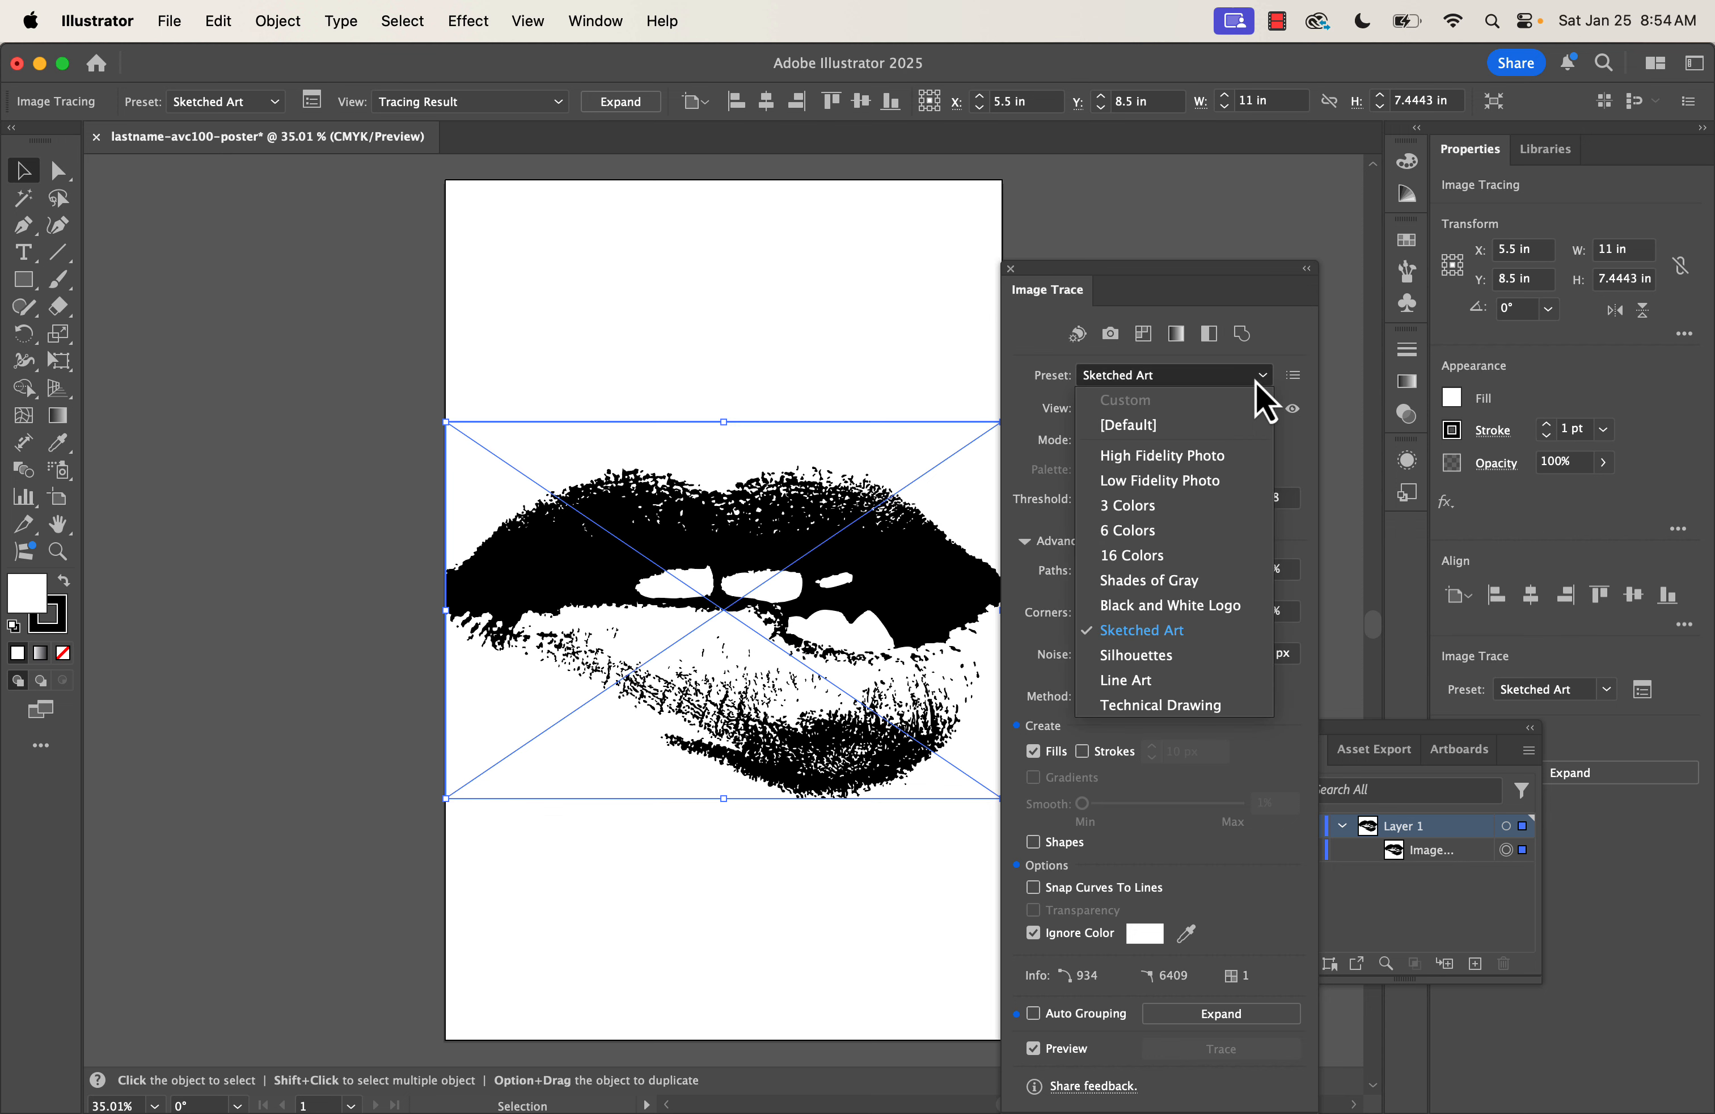
left_click(1148, 705)
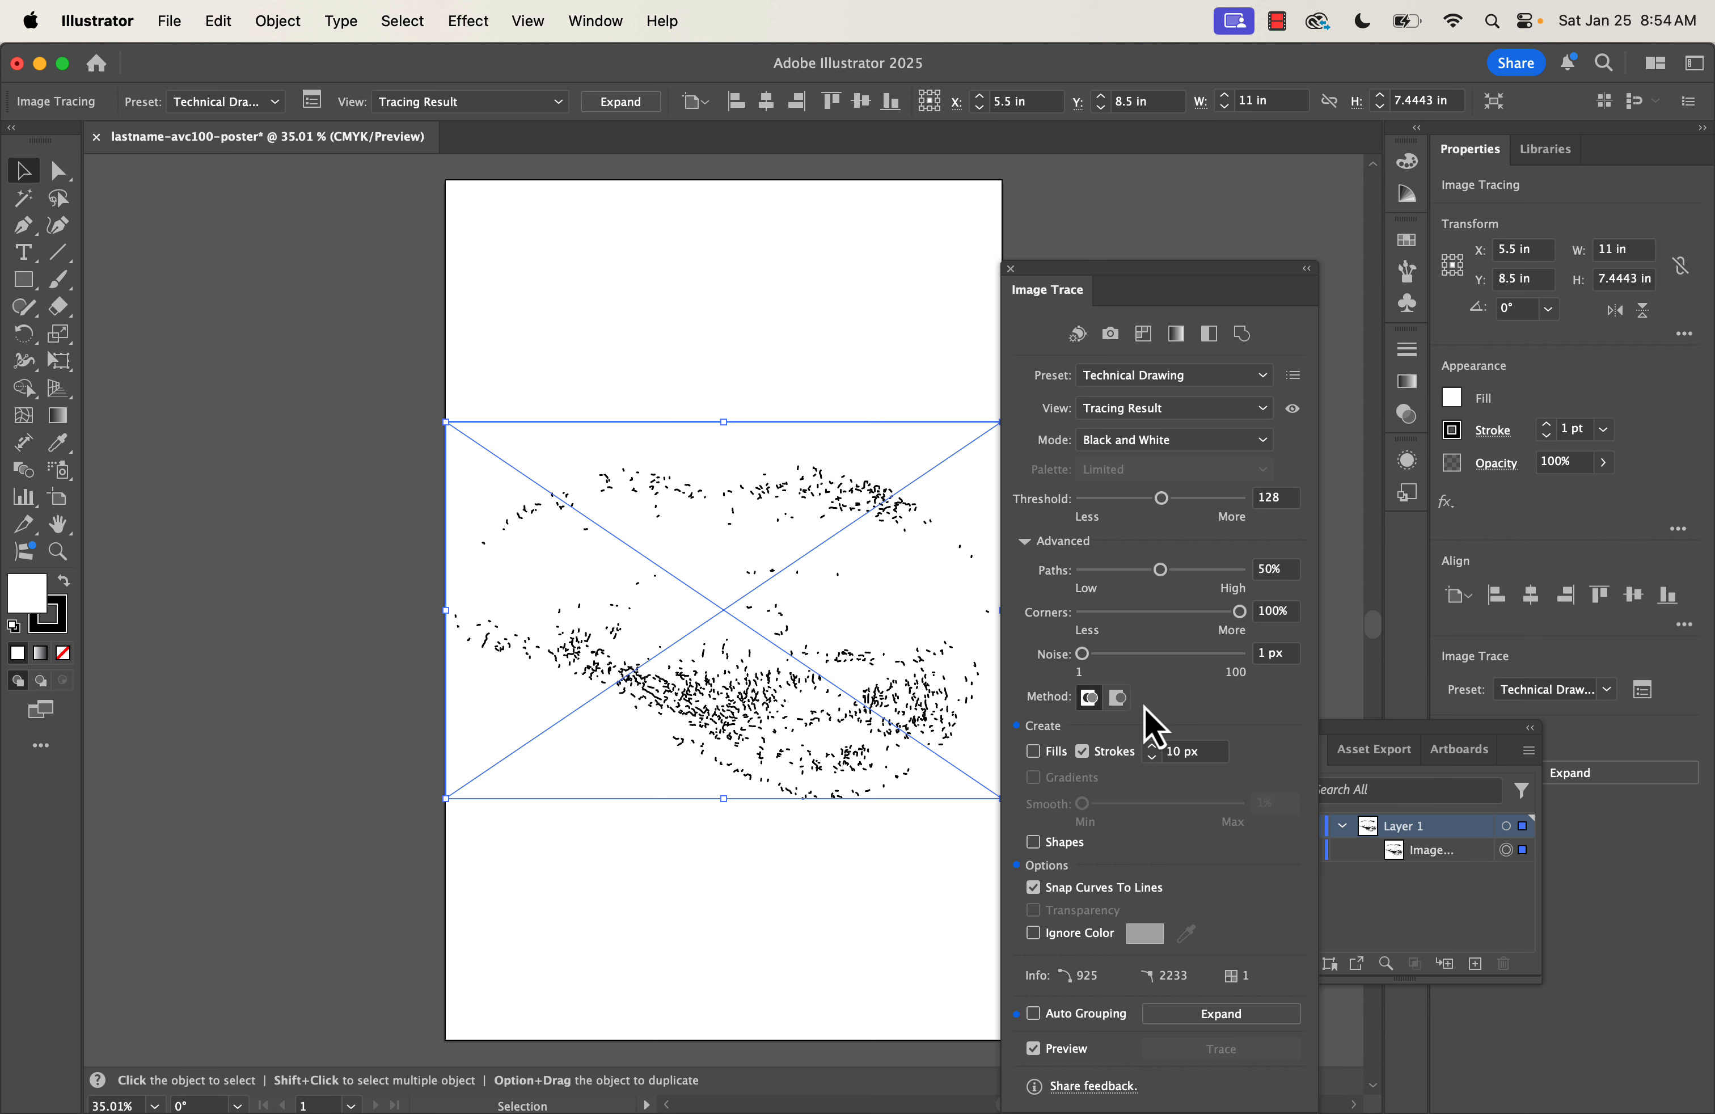
Apply the 16 Colors preset to the lips tracing and limit it to 4 colors
left_click(1267, 413)
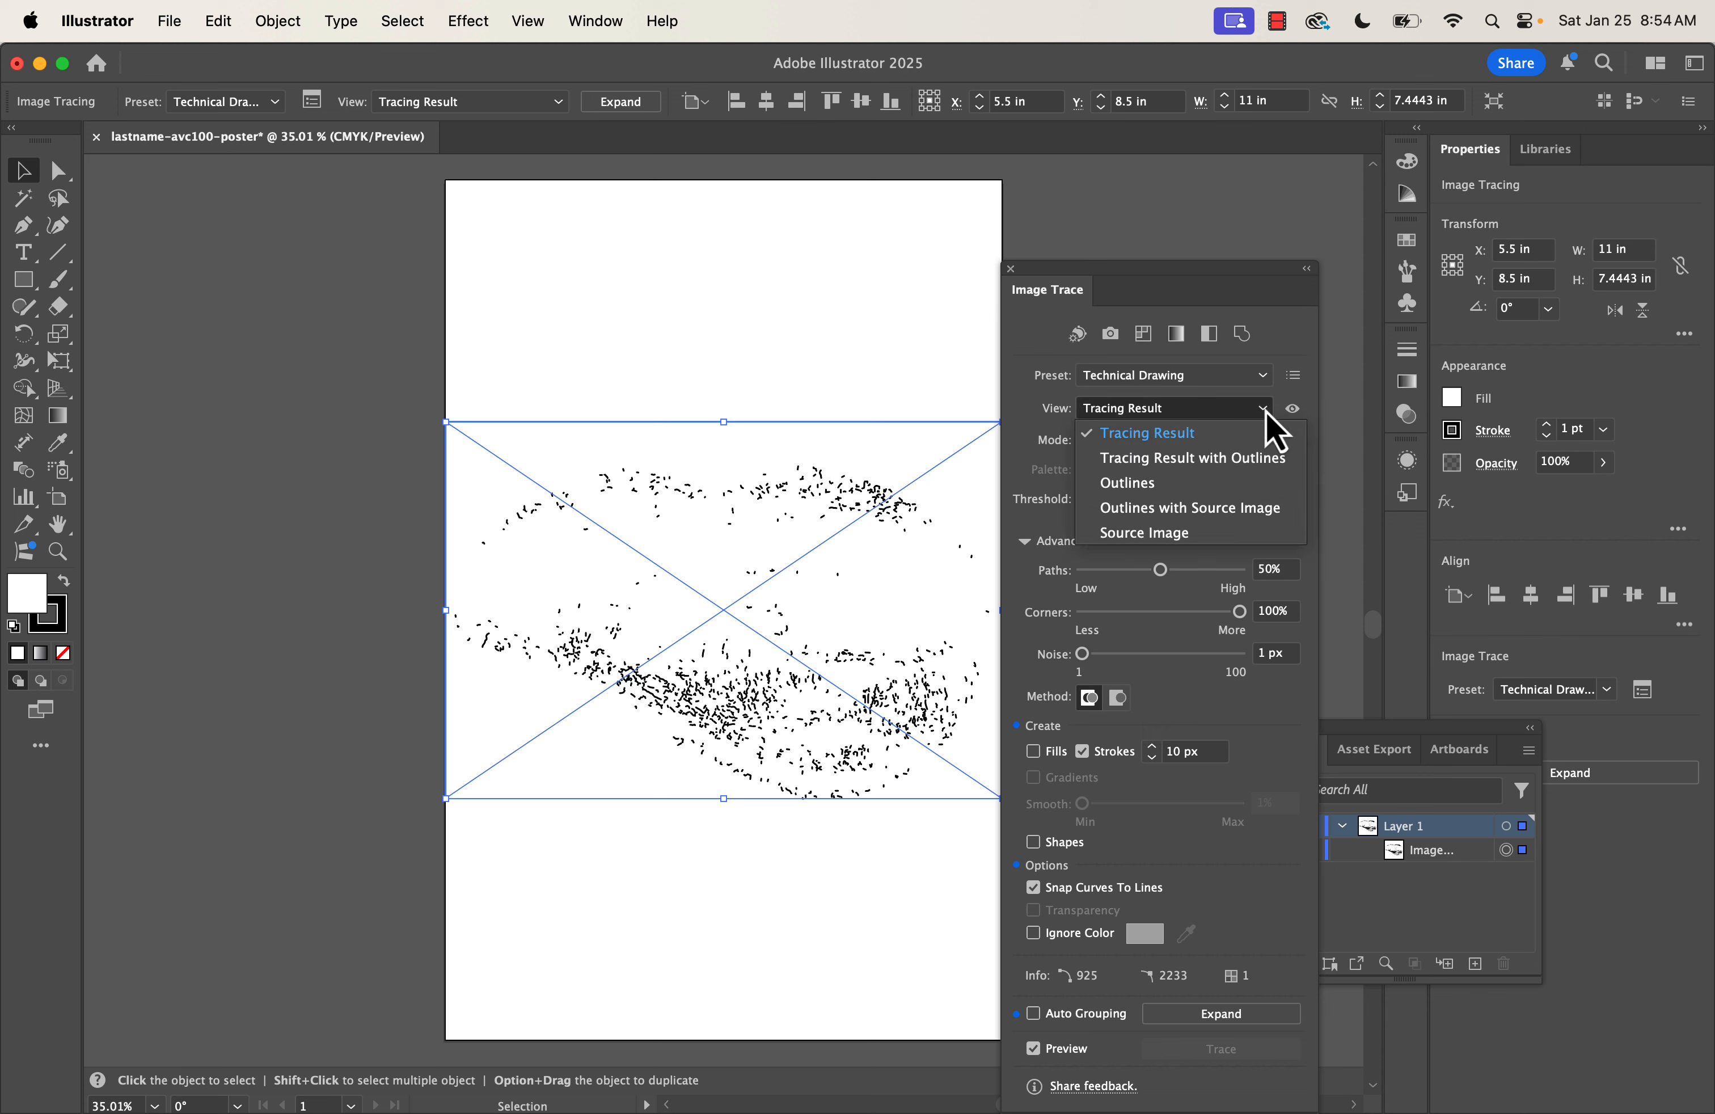
left_click(1264, 380)
left_click(1263, 375)
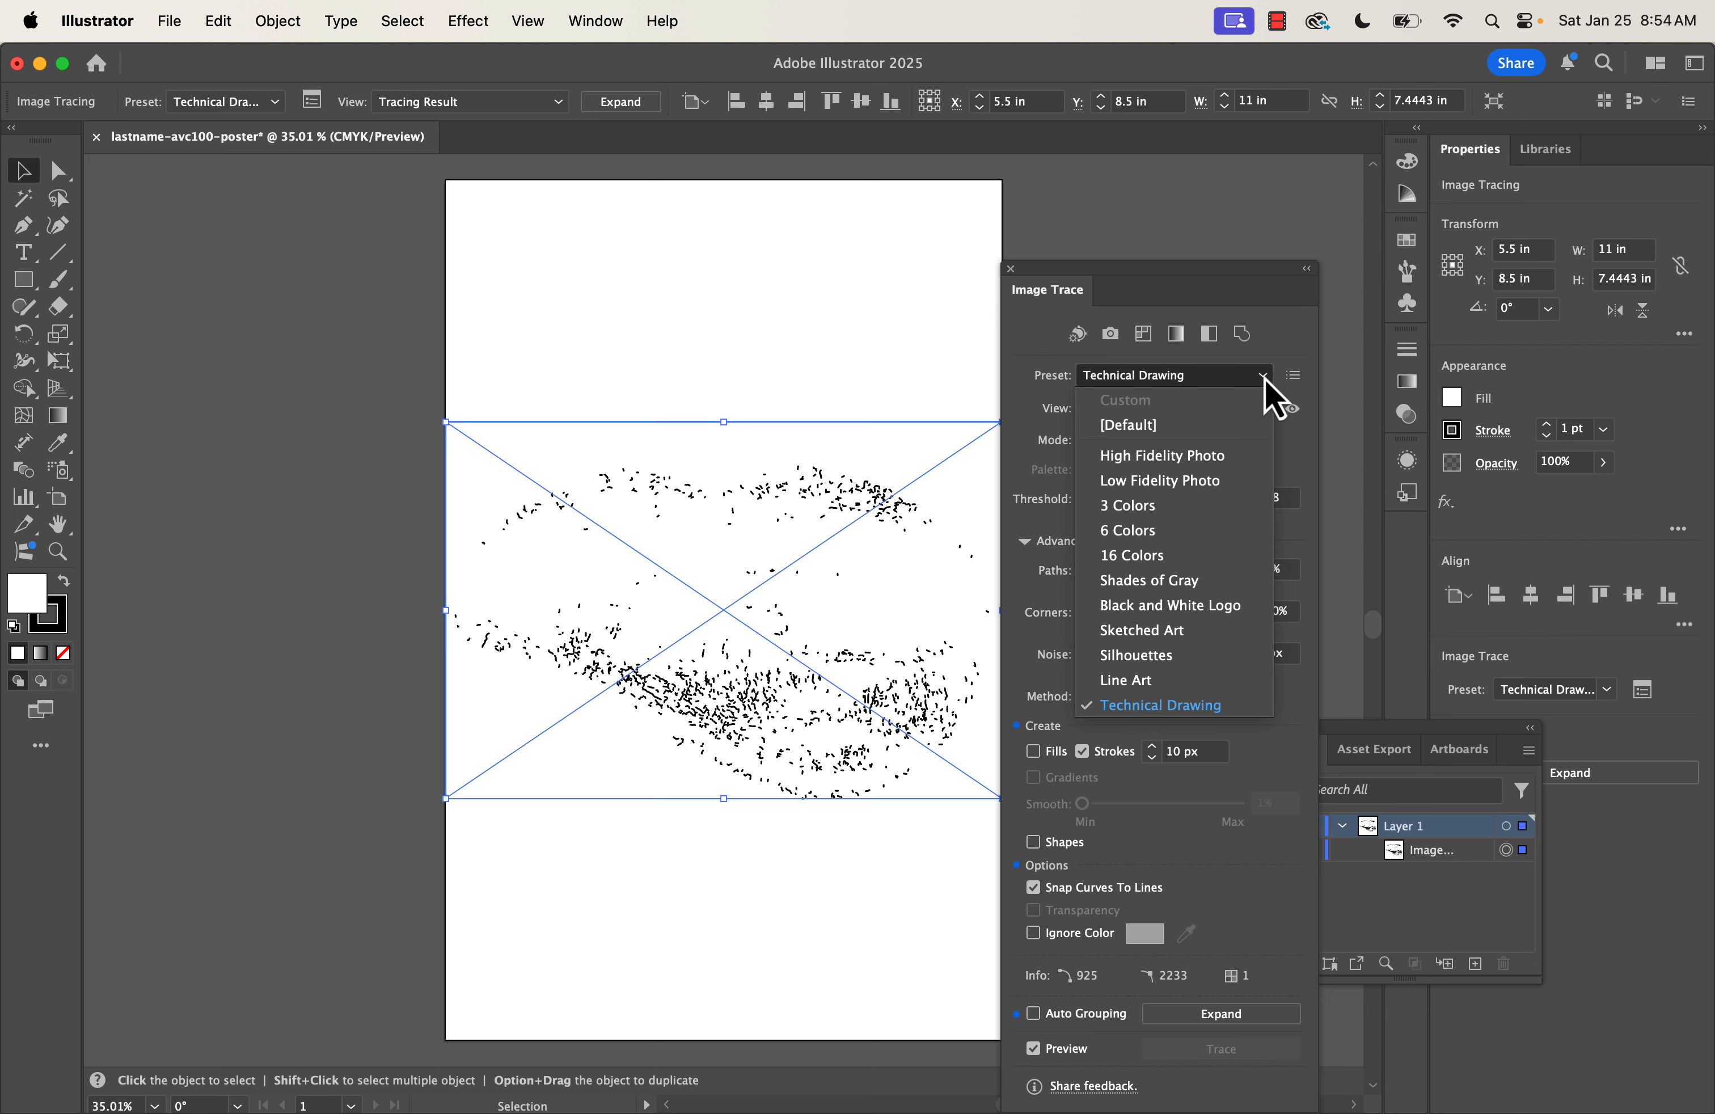
left_click(1144, 557)
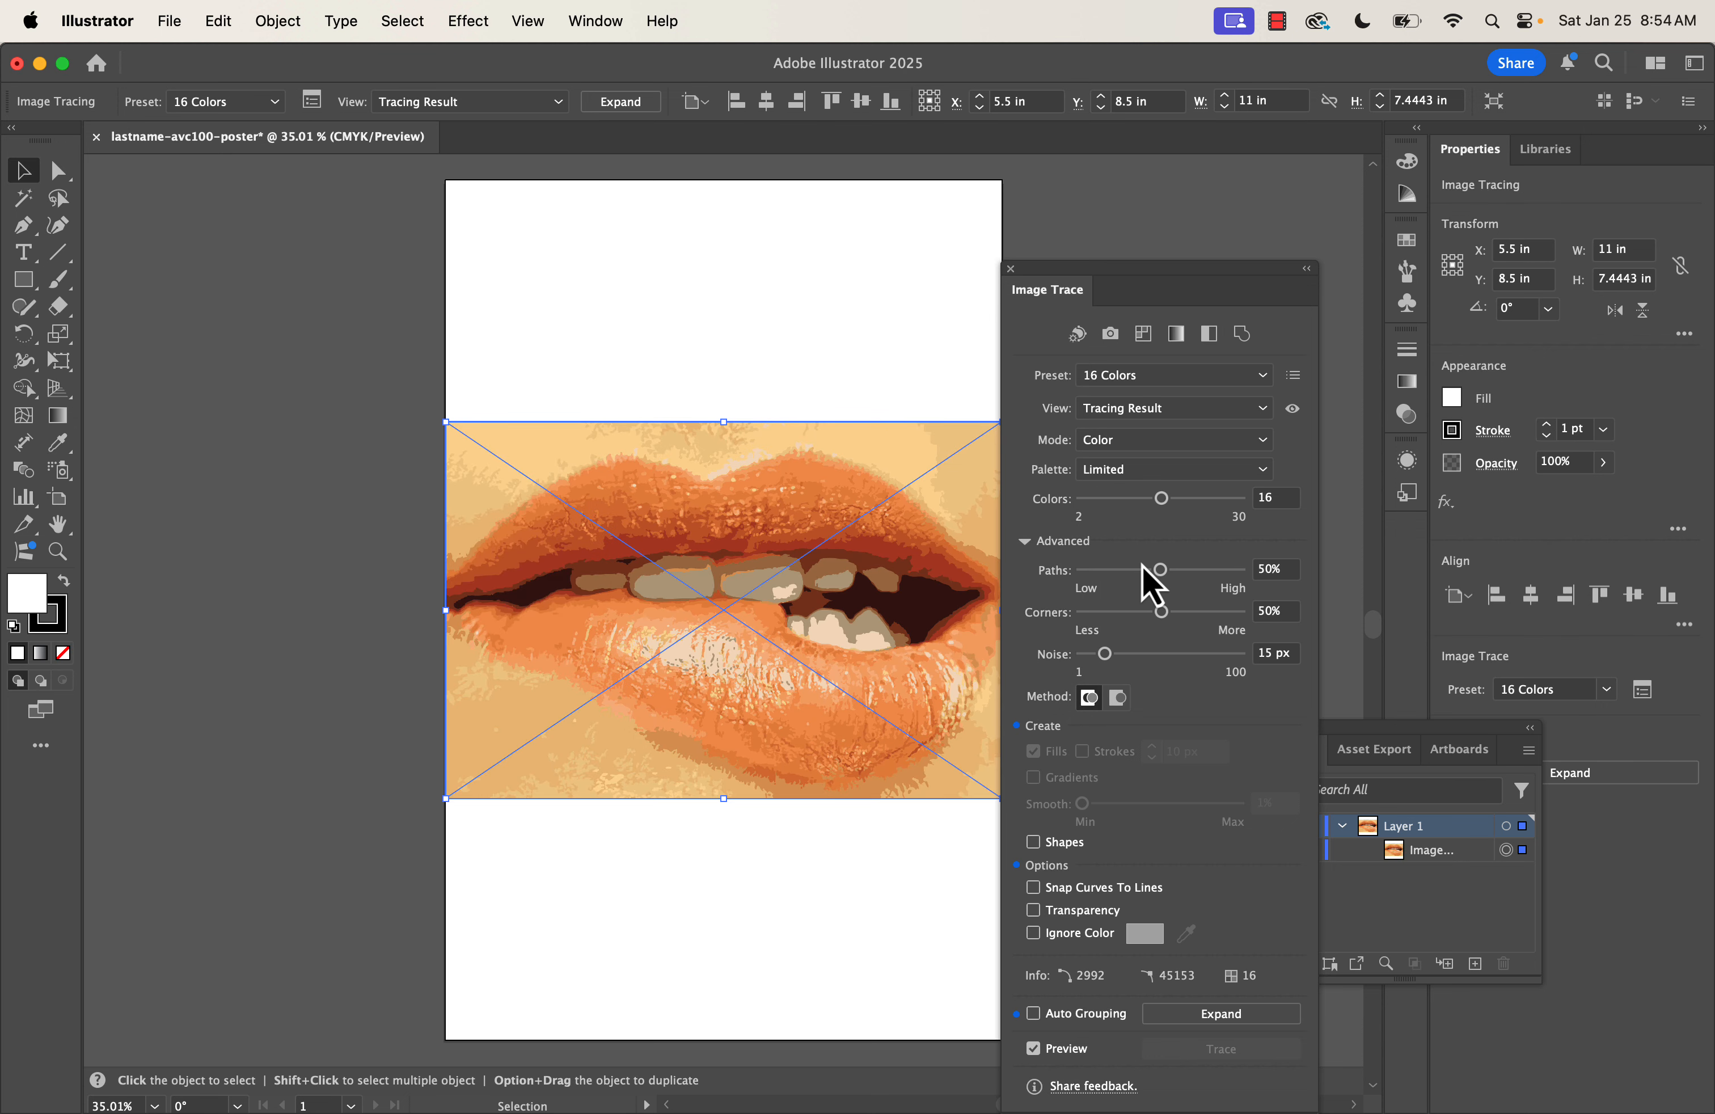
left_click_drag(1161, 500, 1092, 506)
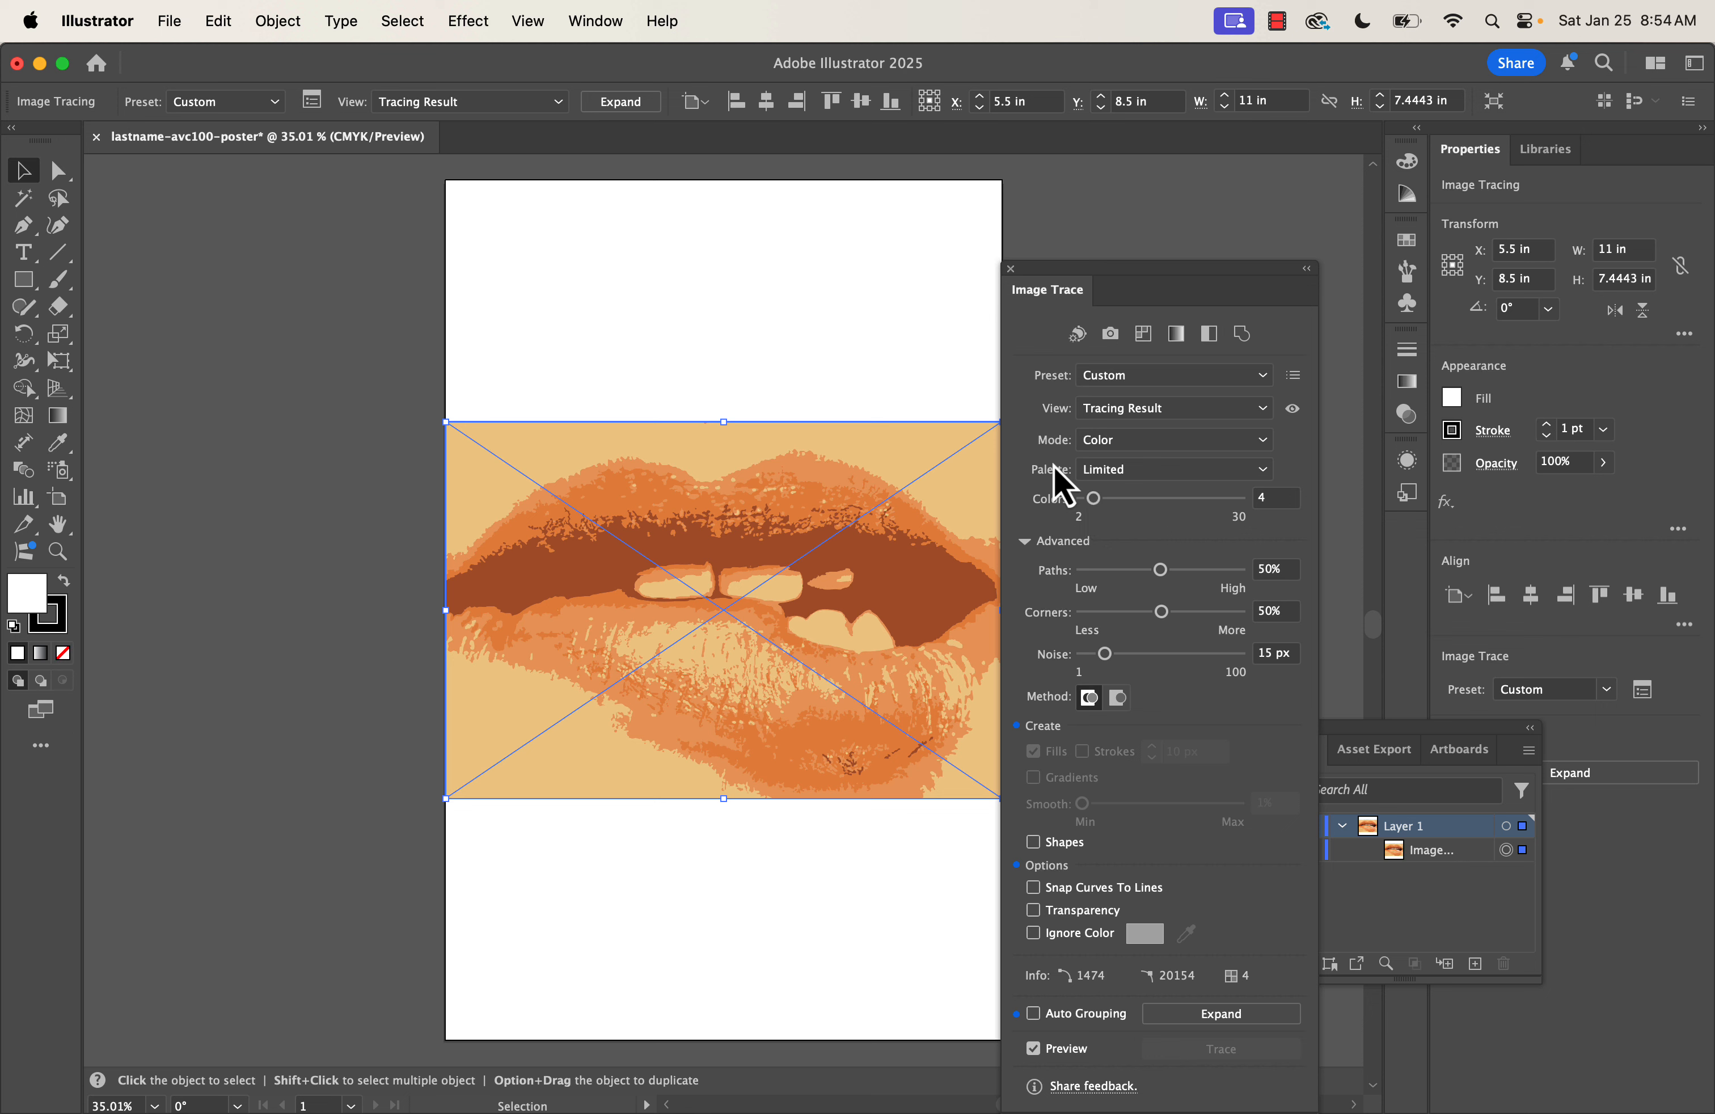
Move the Image Trace settings clear of the artwork, deselect the tracing and collapse the settings
mouse_move(1210, 272)
left_mouse_down()
mouse_move(1273, 209)
mouse_move(1265, 185)
mouse_move(1299, 173)
mouse_move(1289, 158)
left_mouse_up()
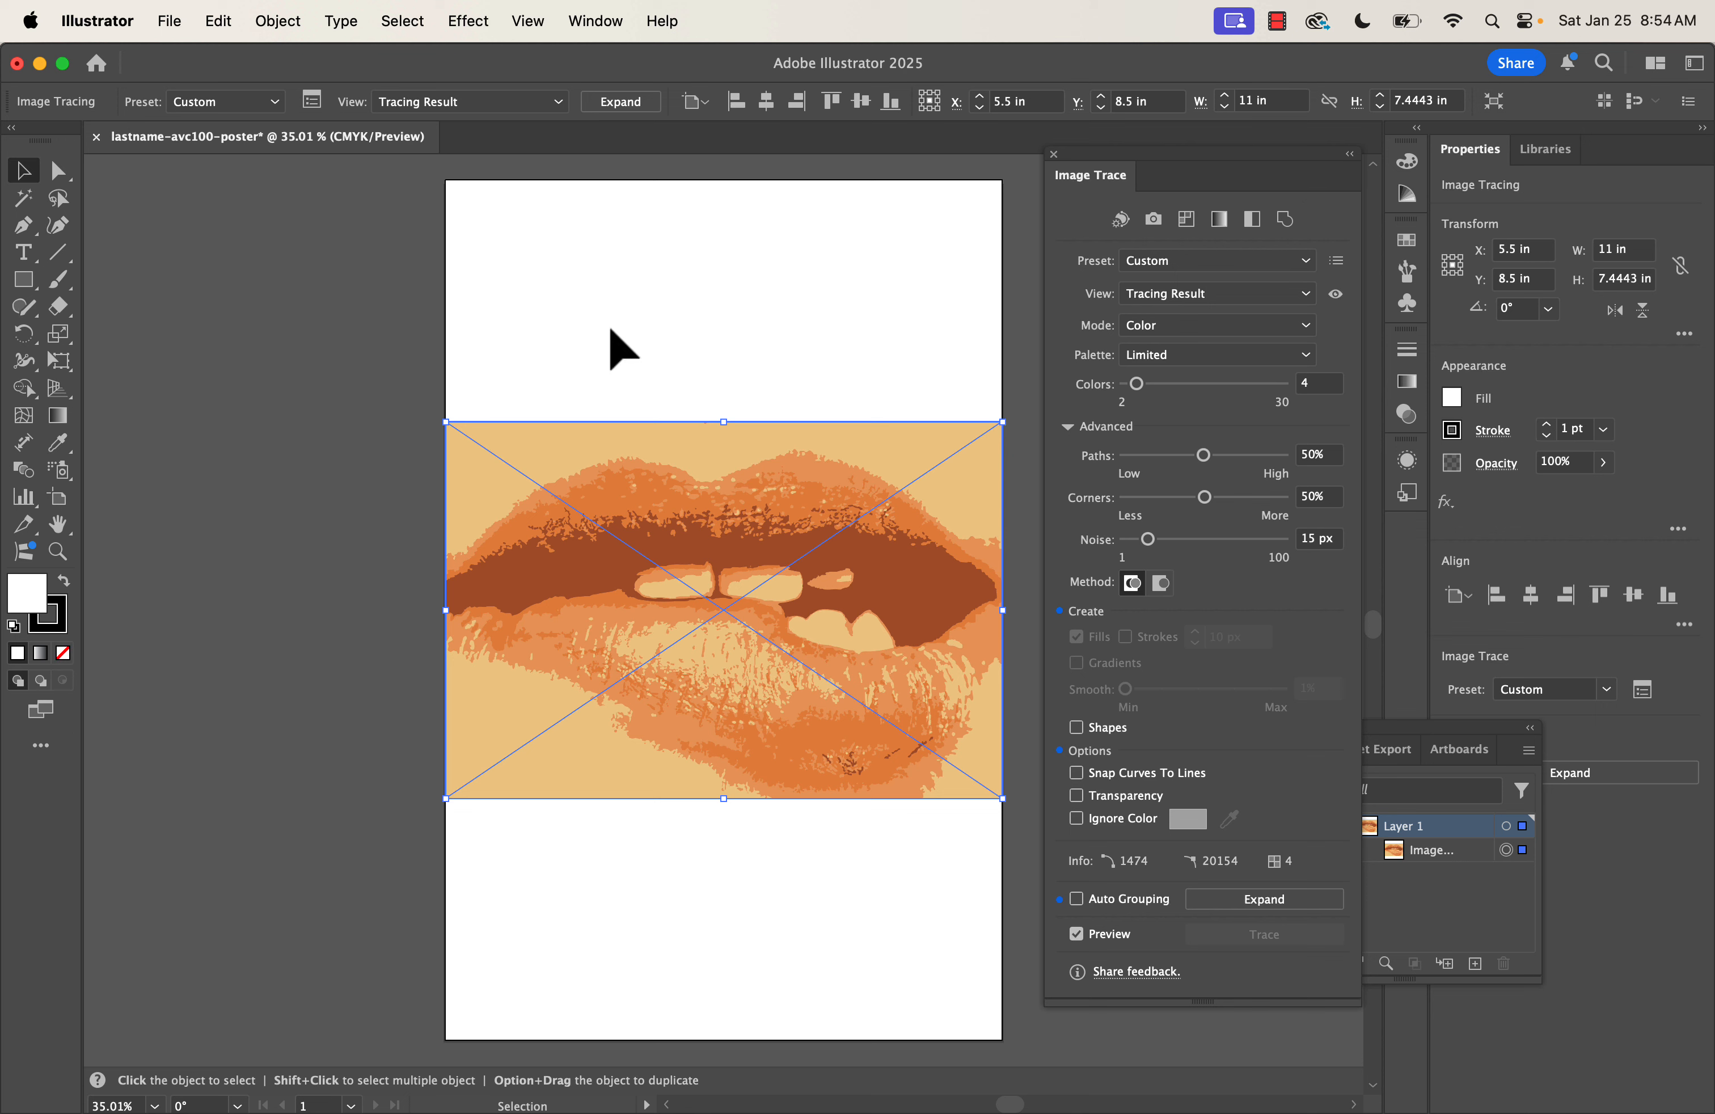
left_click(310, 368)
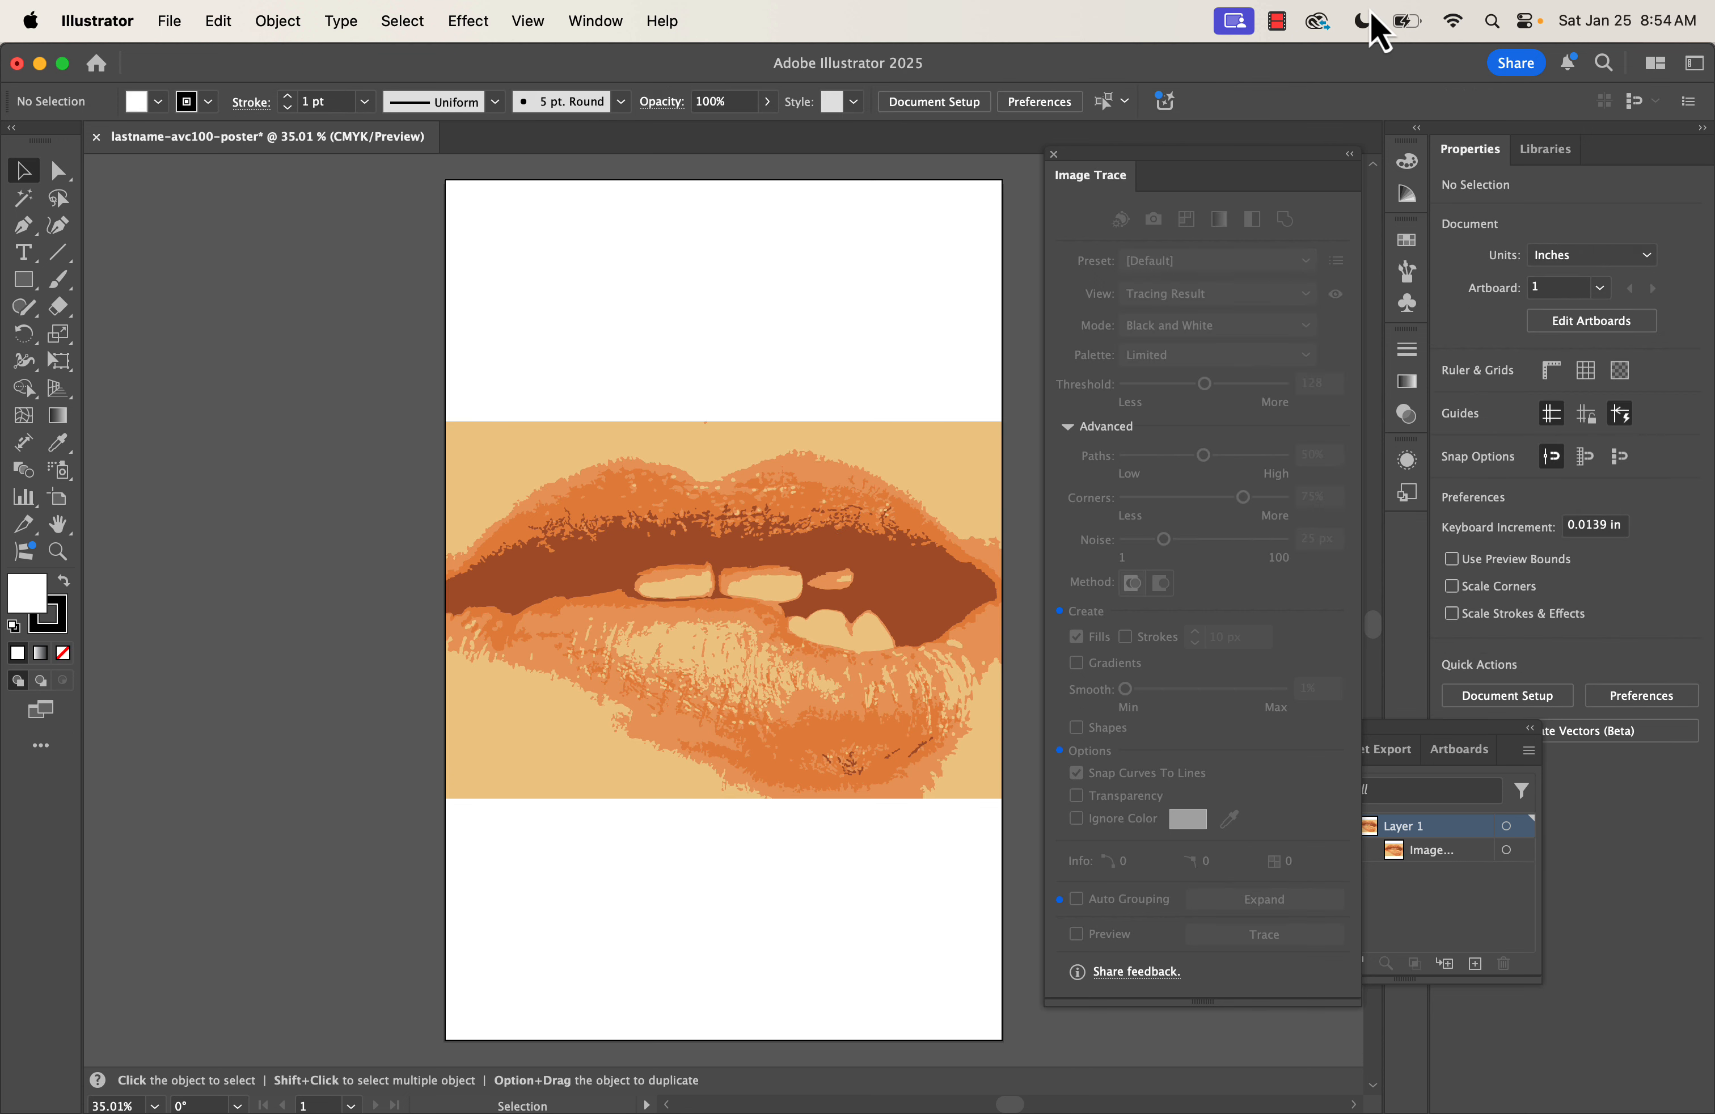
left_click(1350, 155)
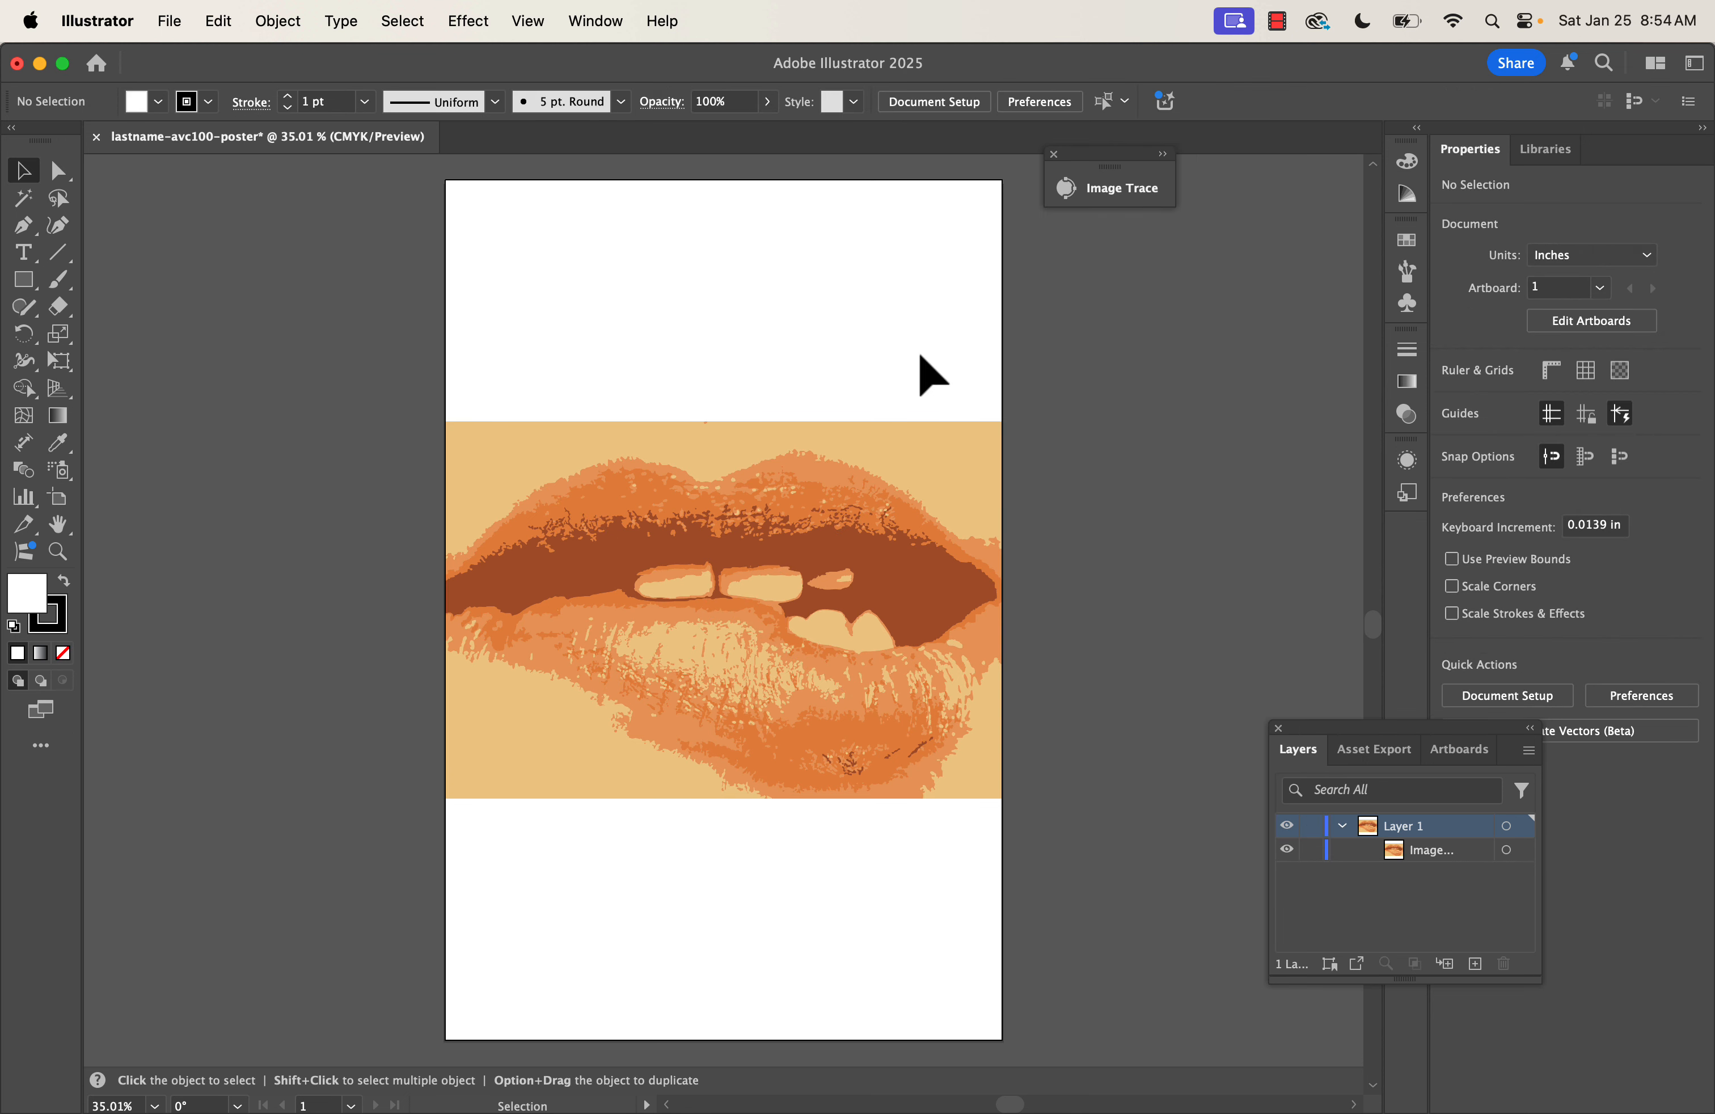
Draw an 11 x 17 in rectangle covering the whole artboard and stack it beneath the lips tracing
mouse_move(1126, 184)
left_mouse_down()
mouse_move(1290, 218)
mouse_move(1313, 246)
left_mouse_up()
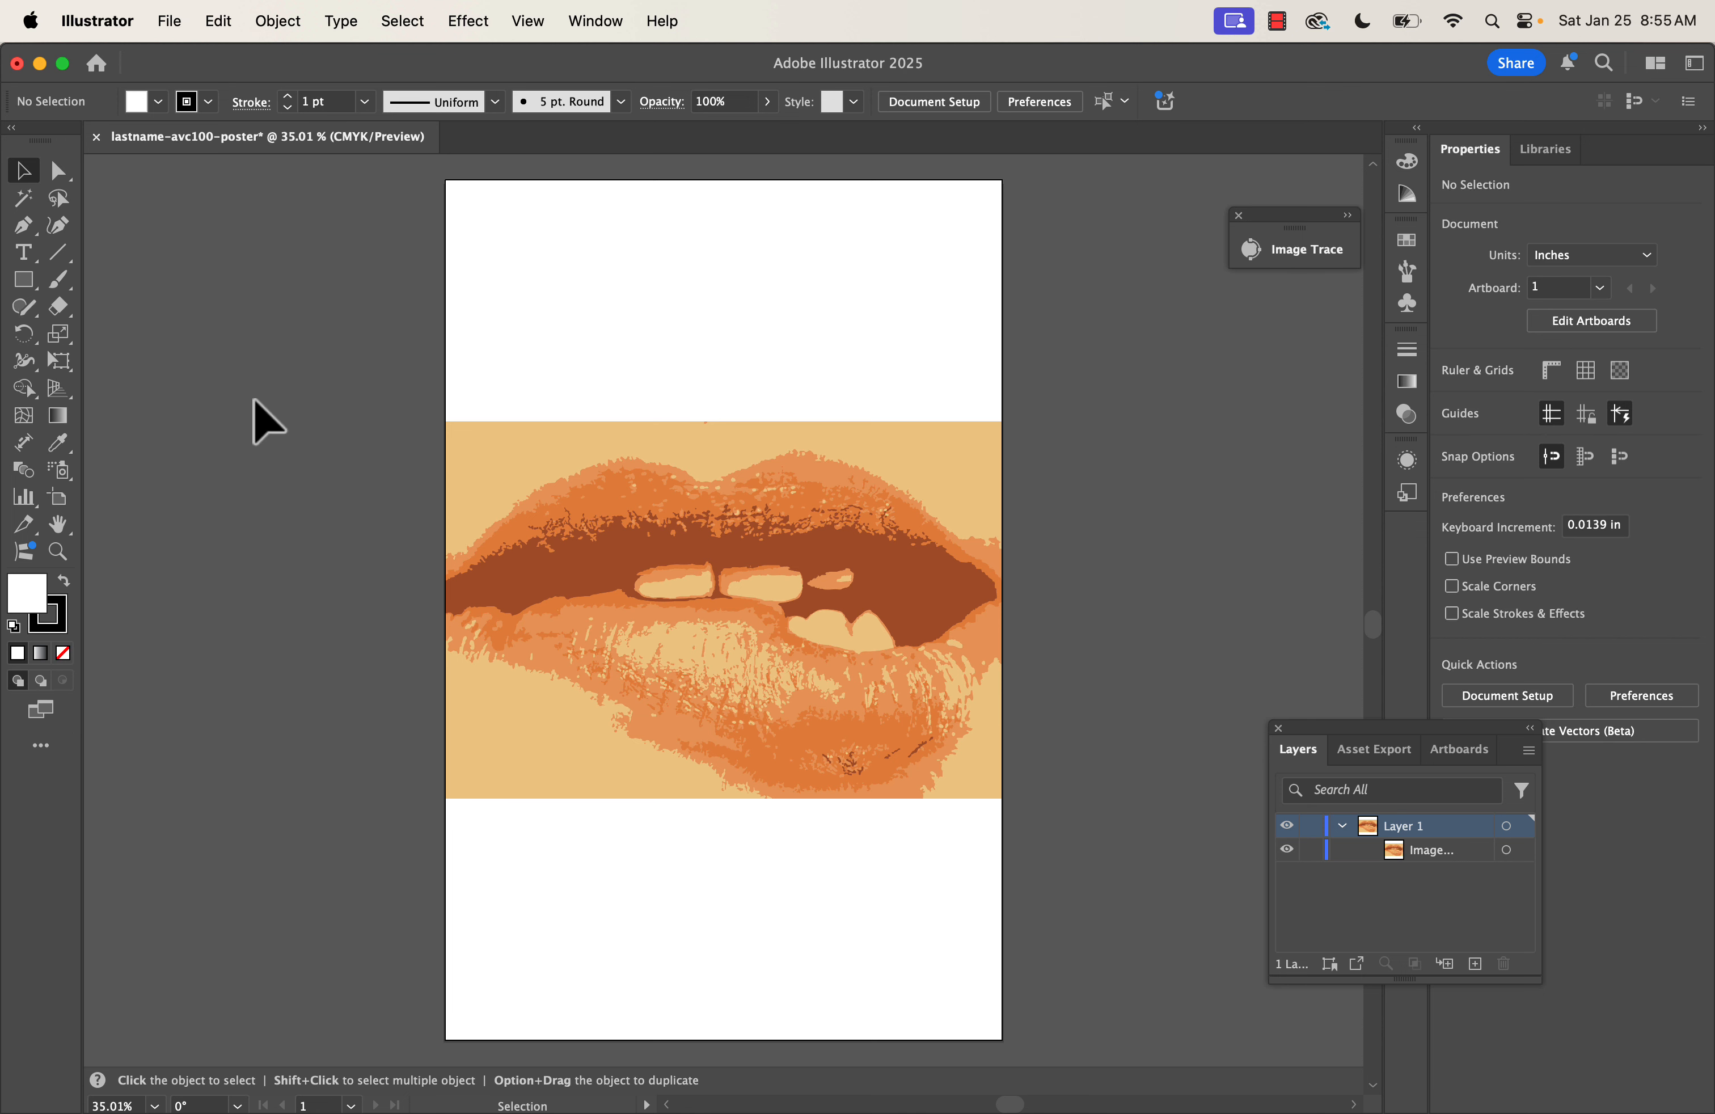
left_click(29, 293)
left_click(172, 280)
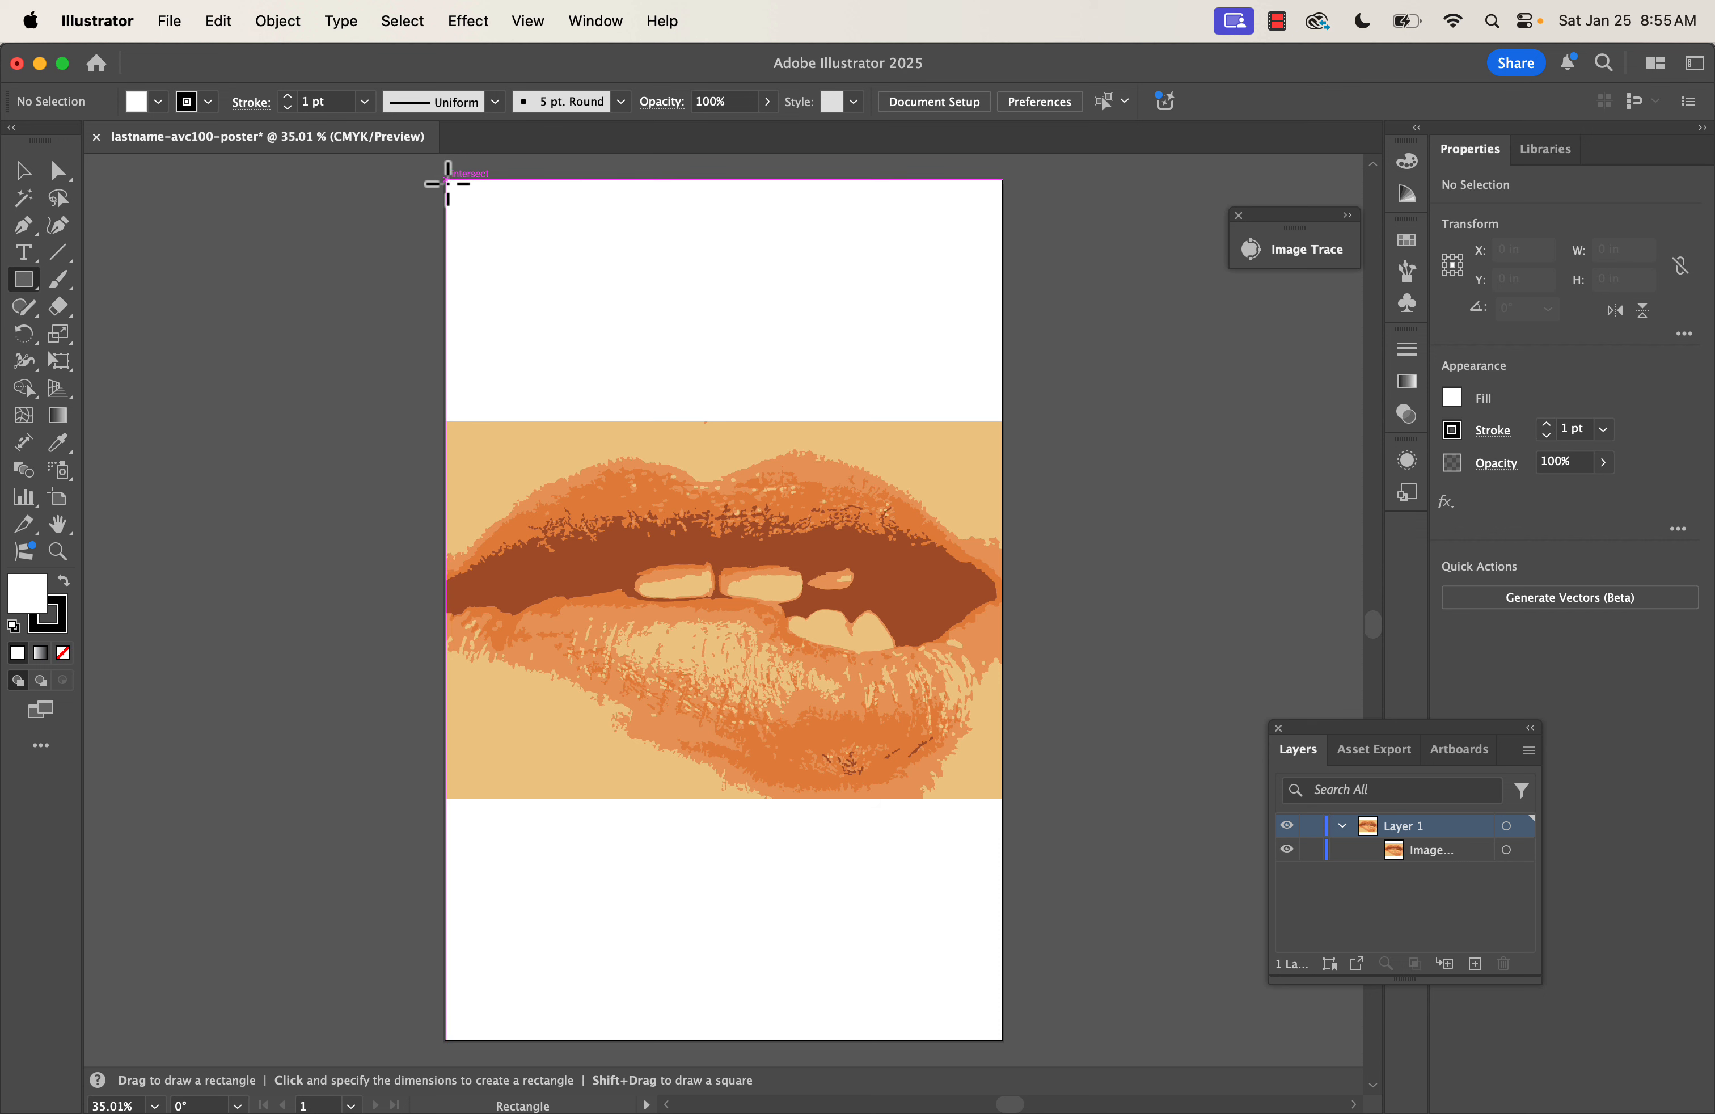
left_click_drag(446, 181, 1002, 1040)
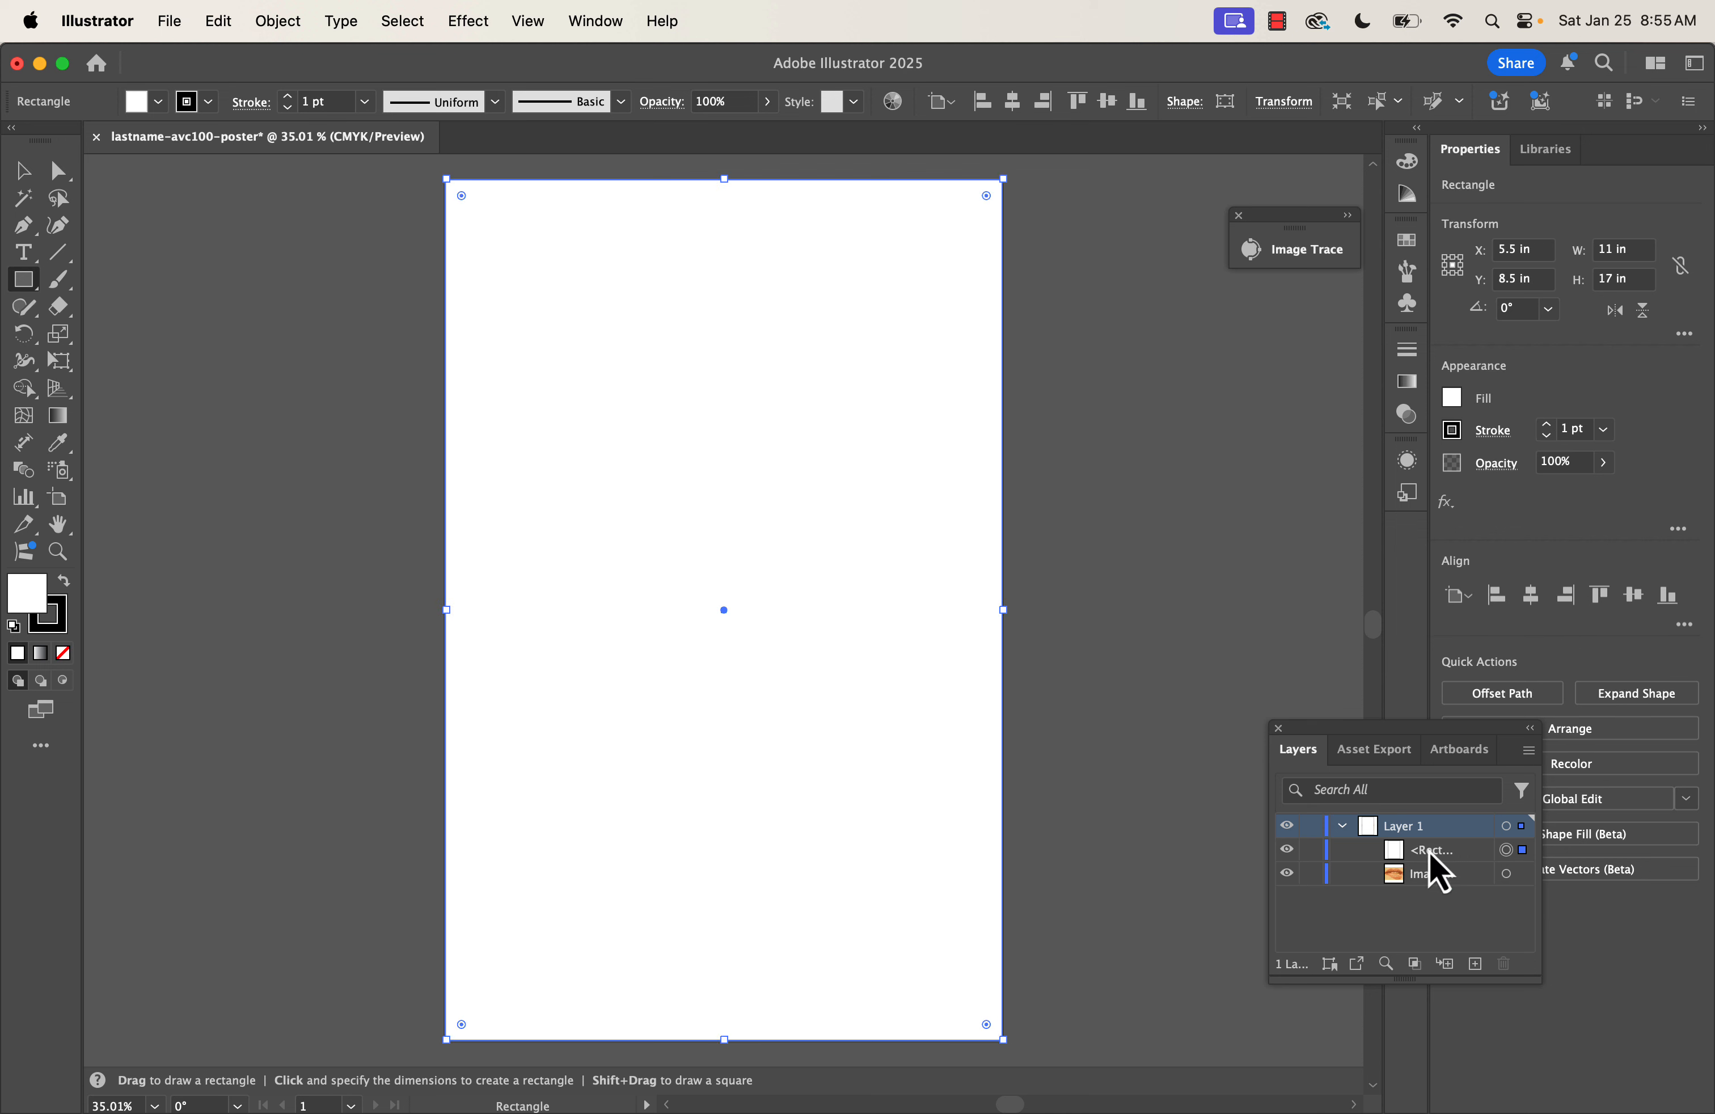
mouse_move(1428, 851)
left_mouse_down()
mouse_move(1436, 891)
mouse_move(1426, 846)
left_mouse_up()
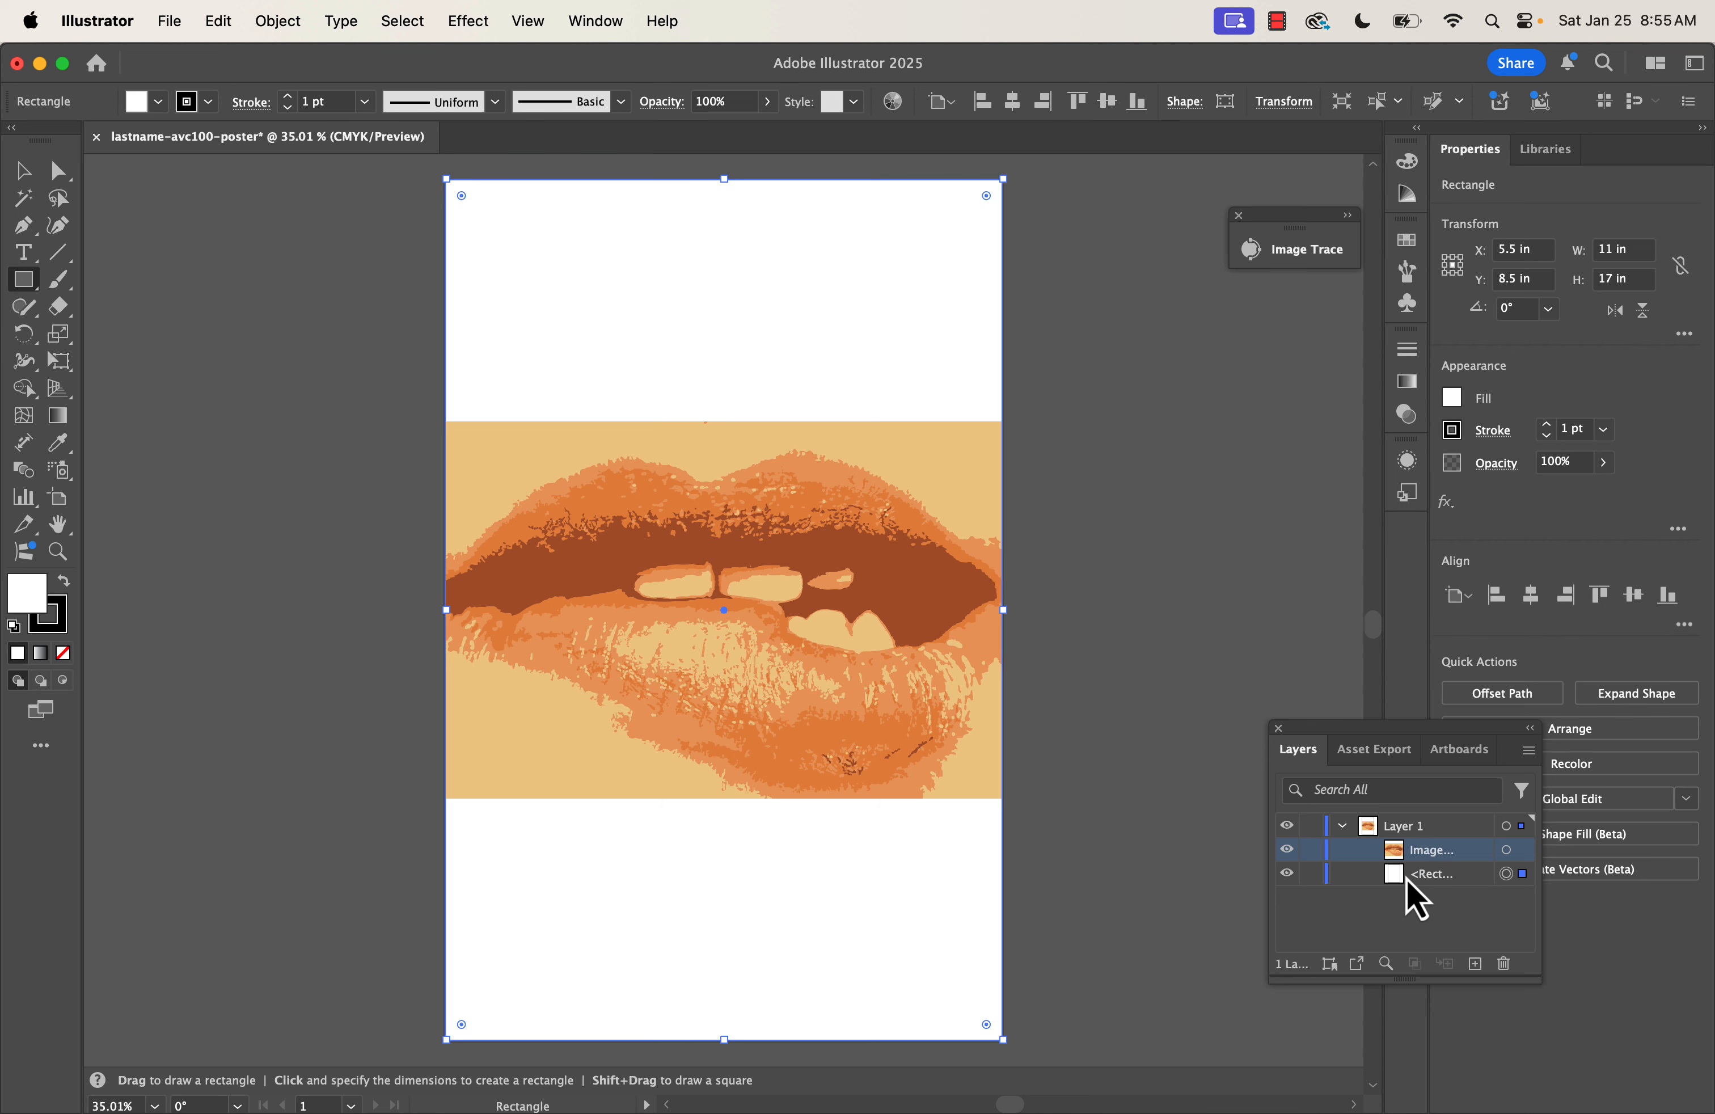
left_click(1406, 879)
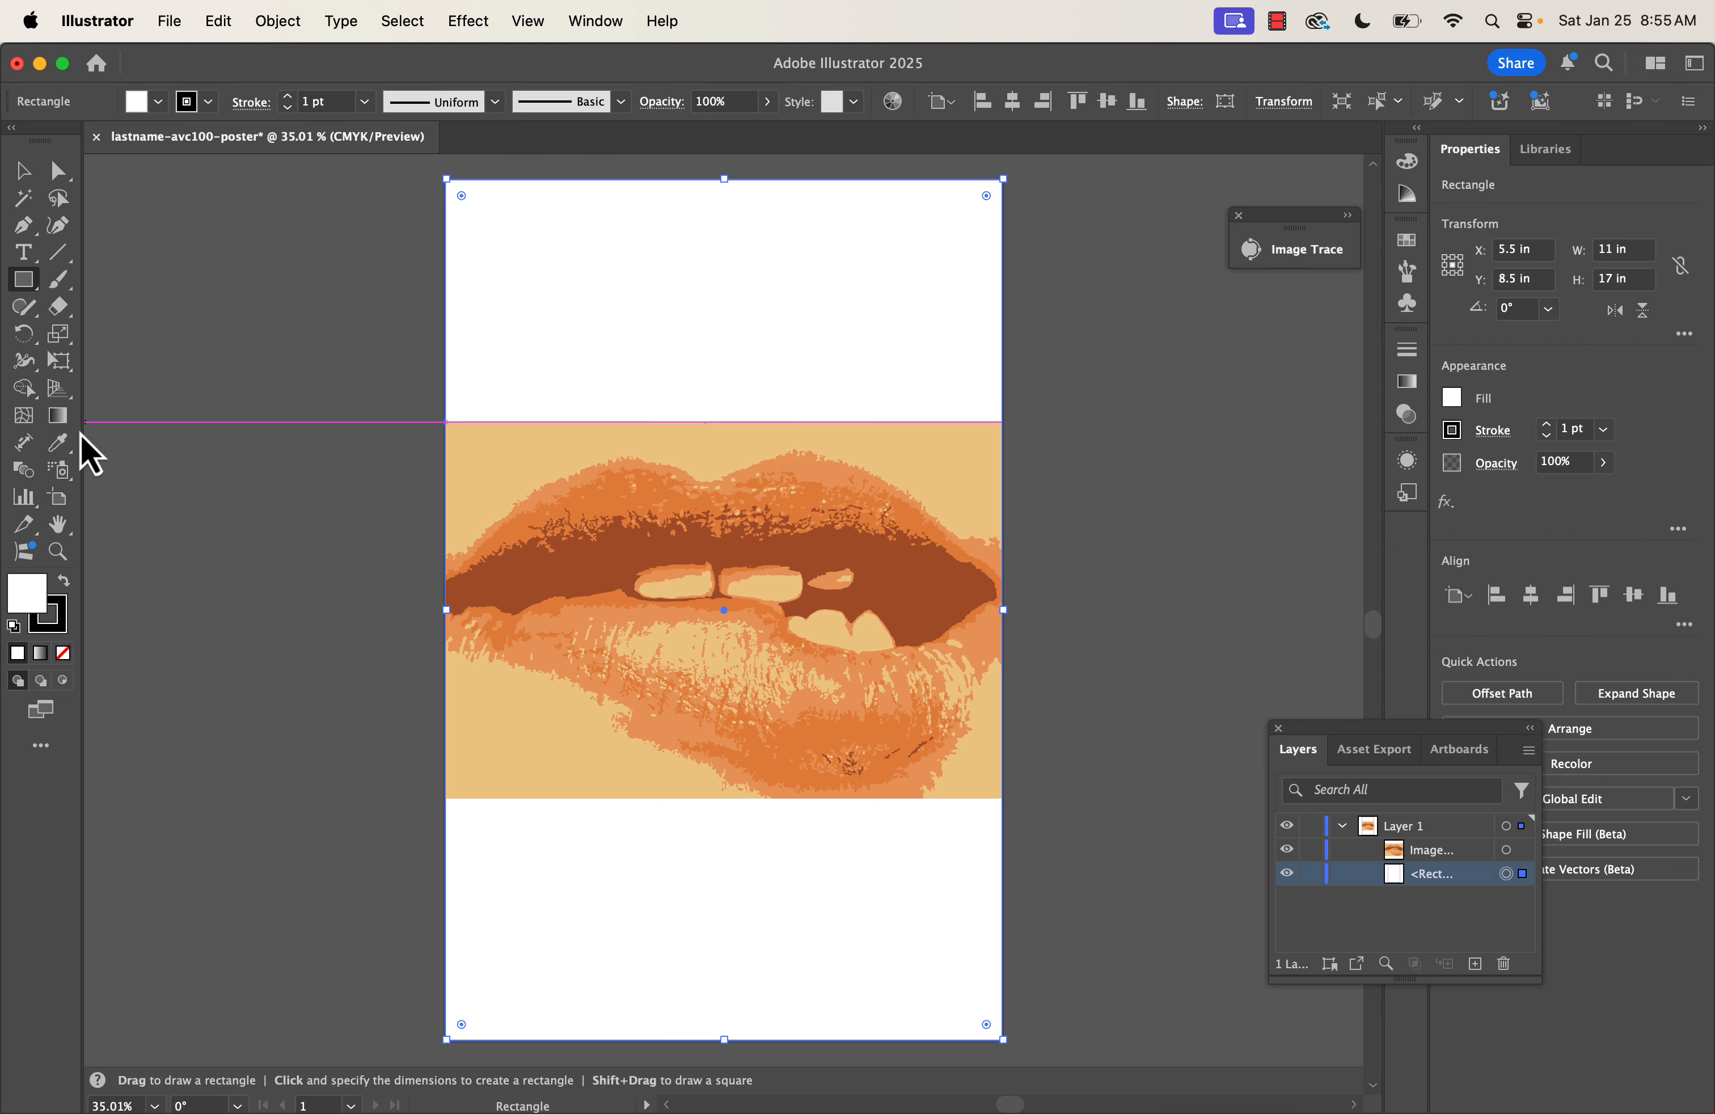
Try the dark brown mouth color on the background rectangle, fill it with light orange sampled from the upper lip, and deny the screen recording request
left_click(59, 444)
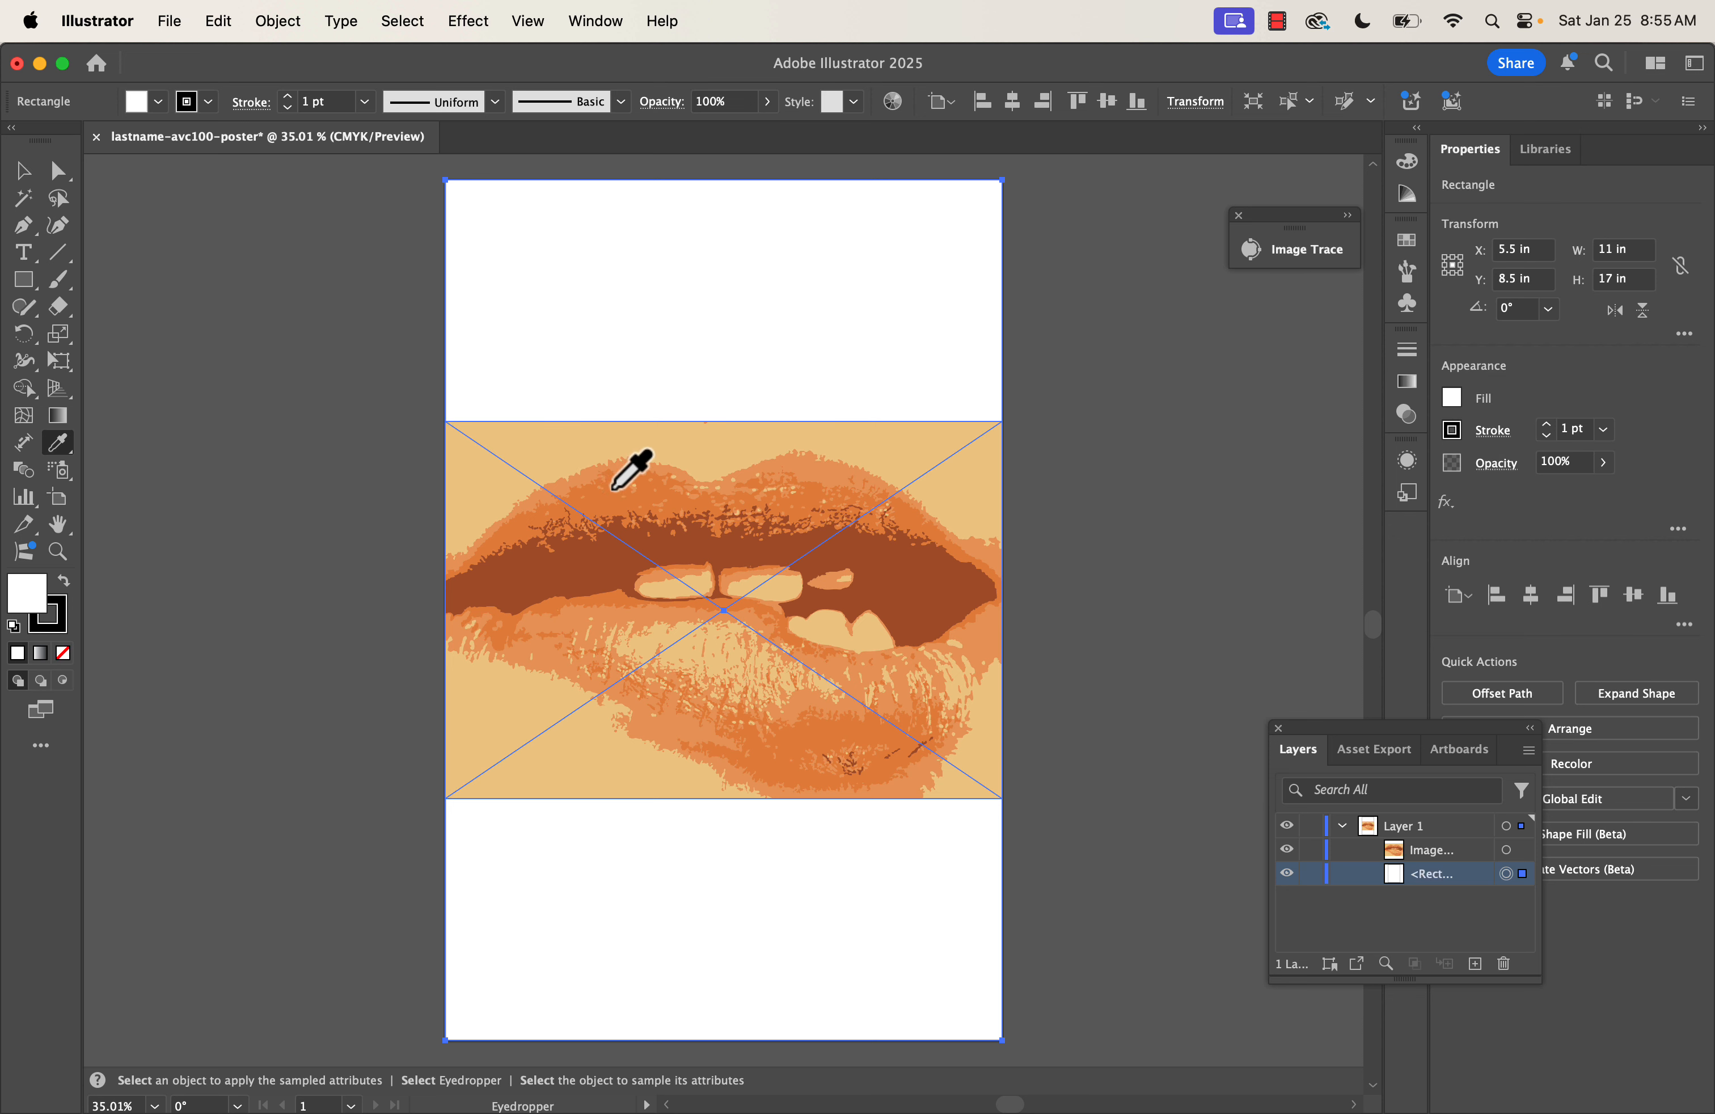
left_click(588, 564)
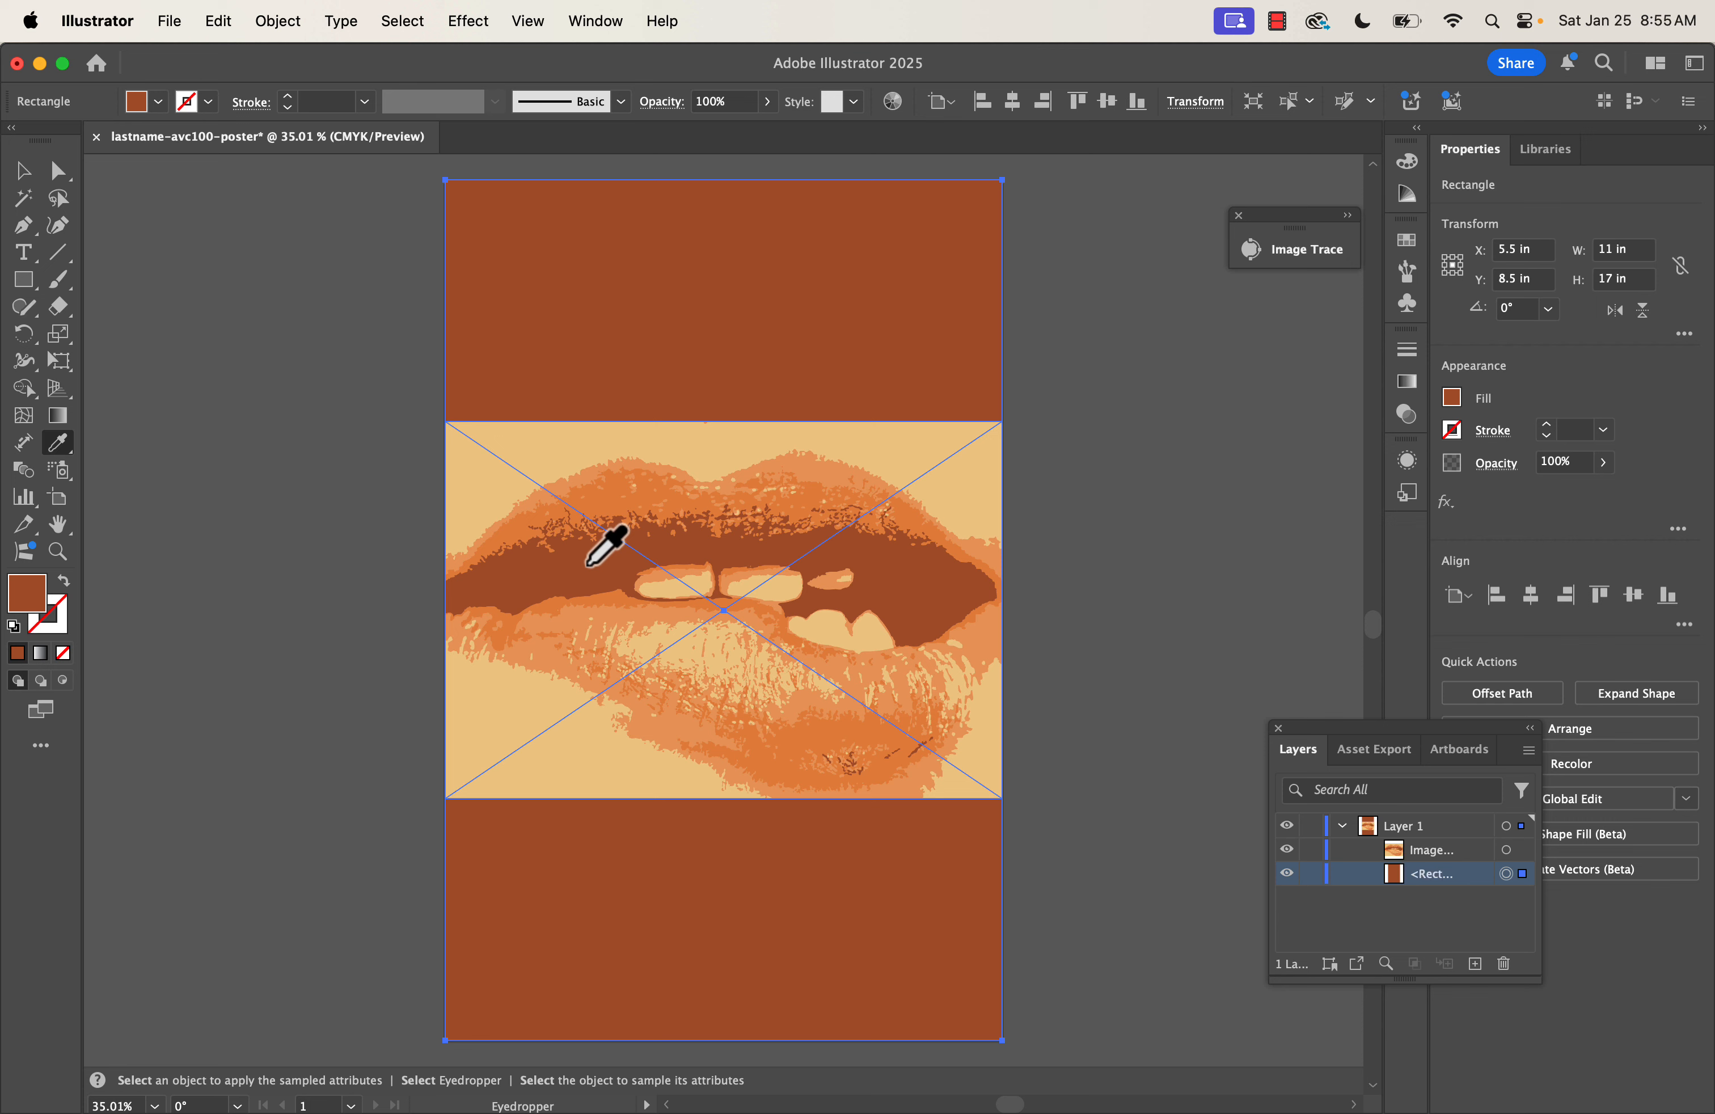
left_click(578, 484)
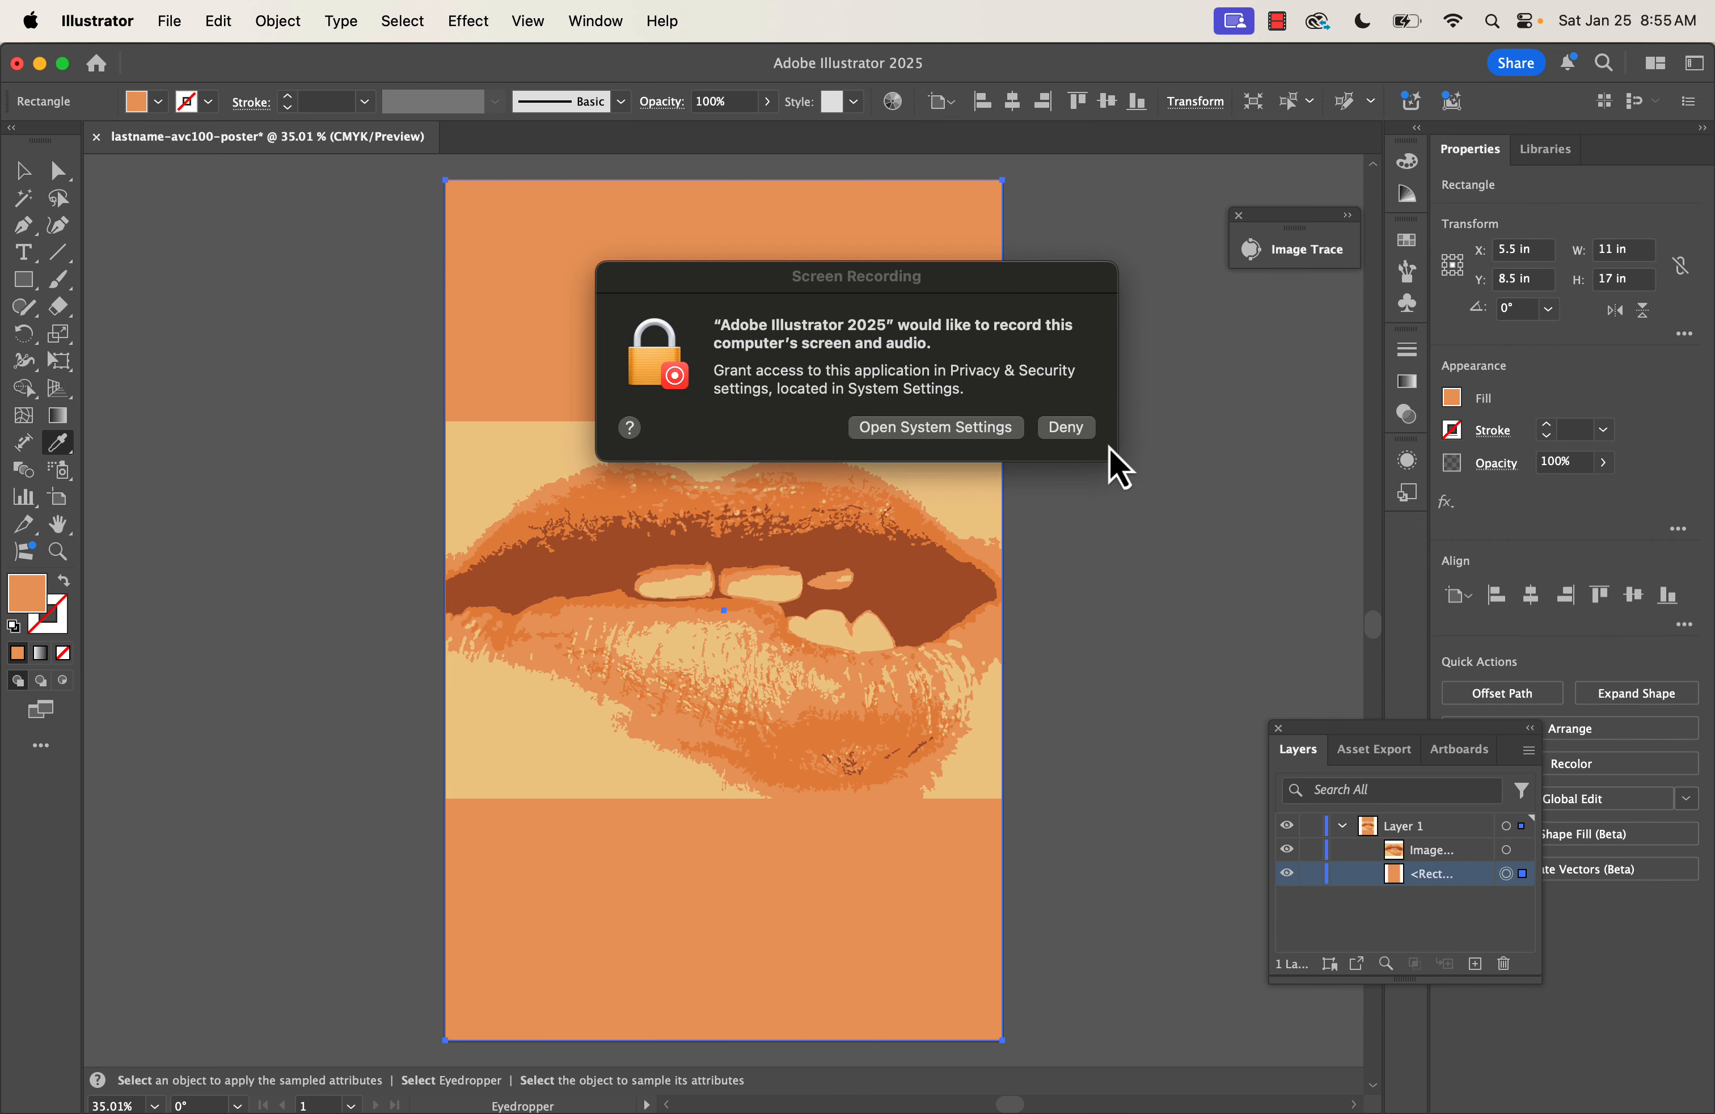
left_click(1071, 432)
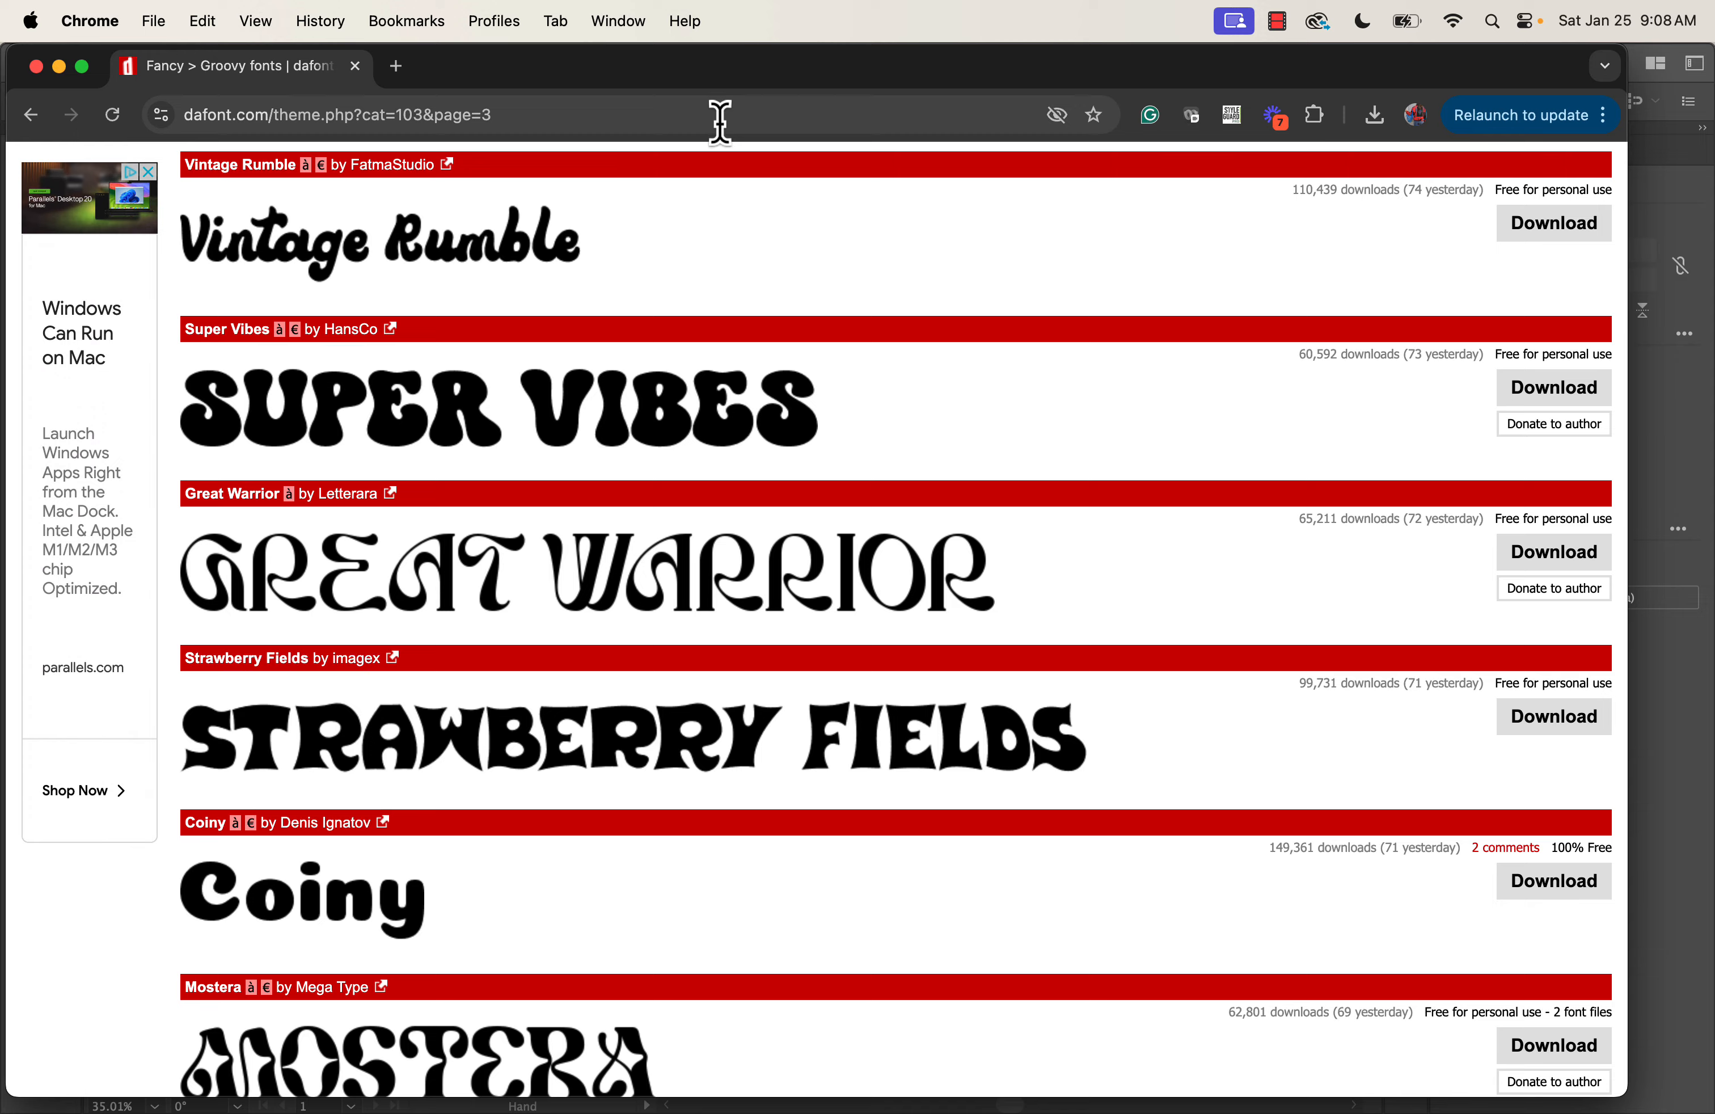
Browse the Groovy fonts on dafont.com in Chrome and open the Great Warrior font page
scroll(707, 374, "up", 20)
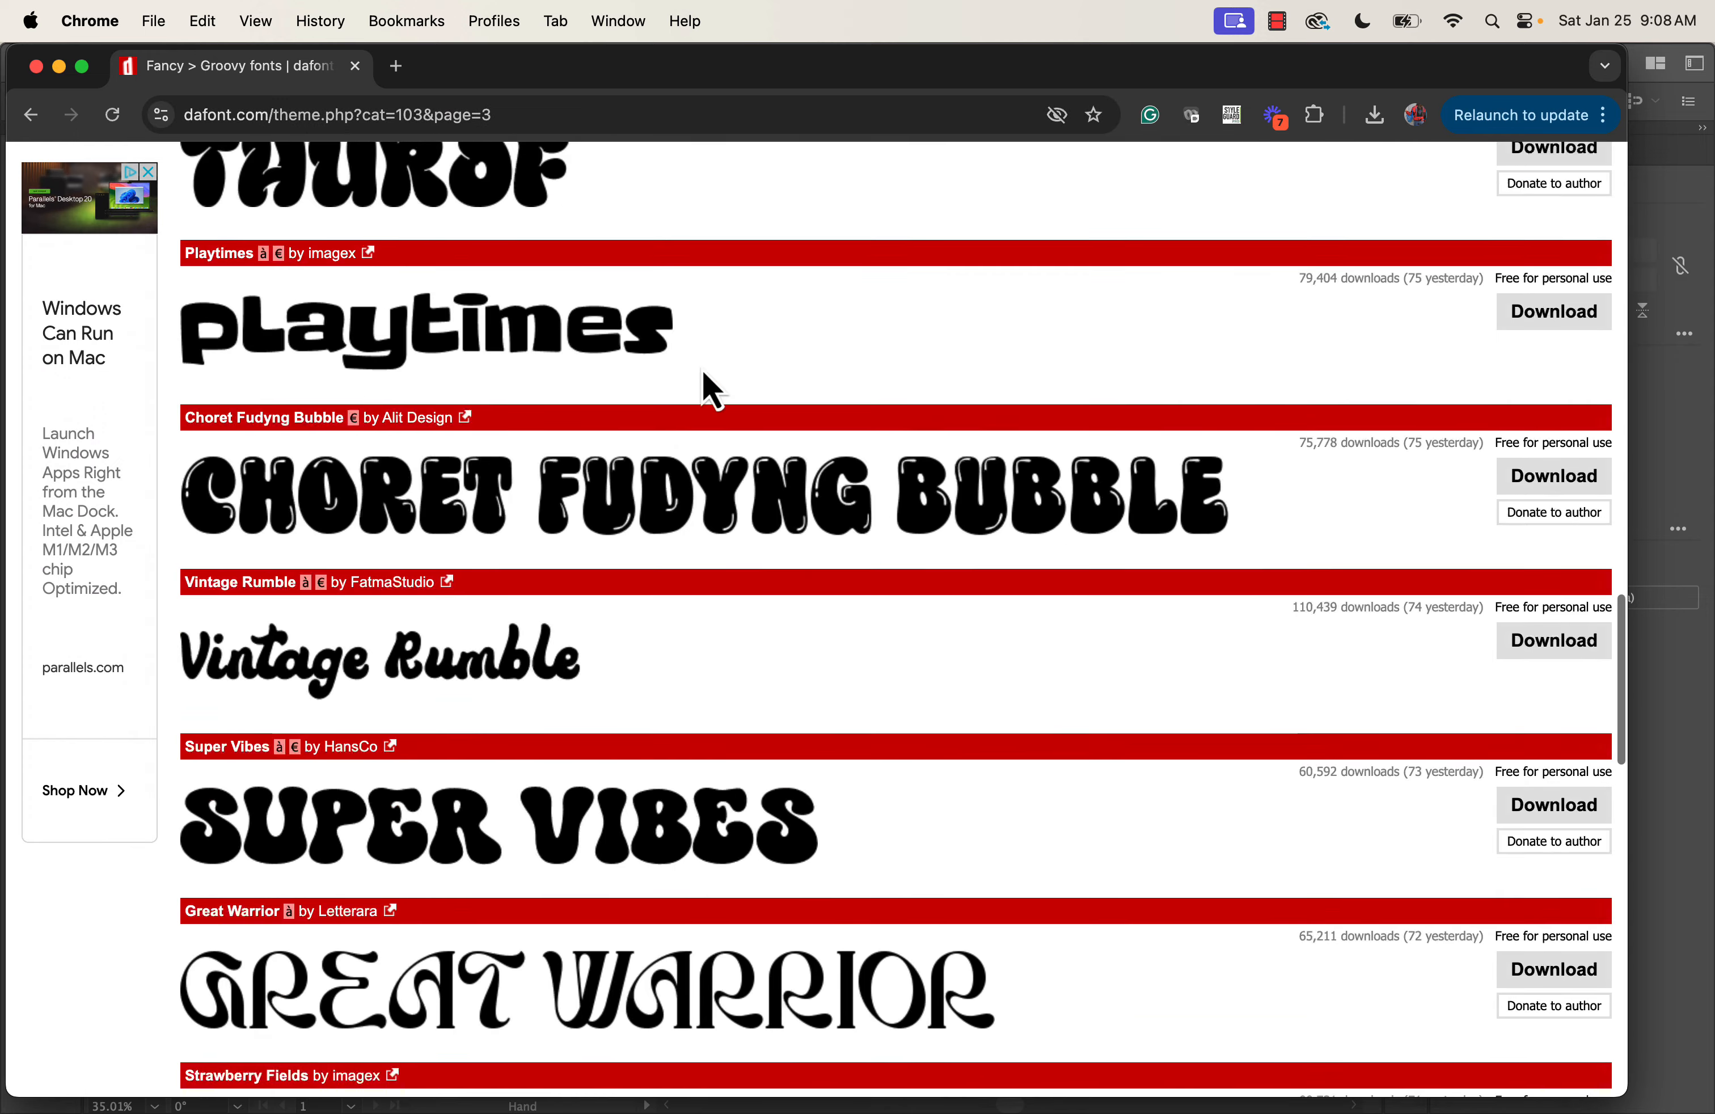
scroll(705, 380, "up", 5)
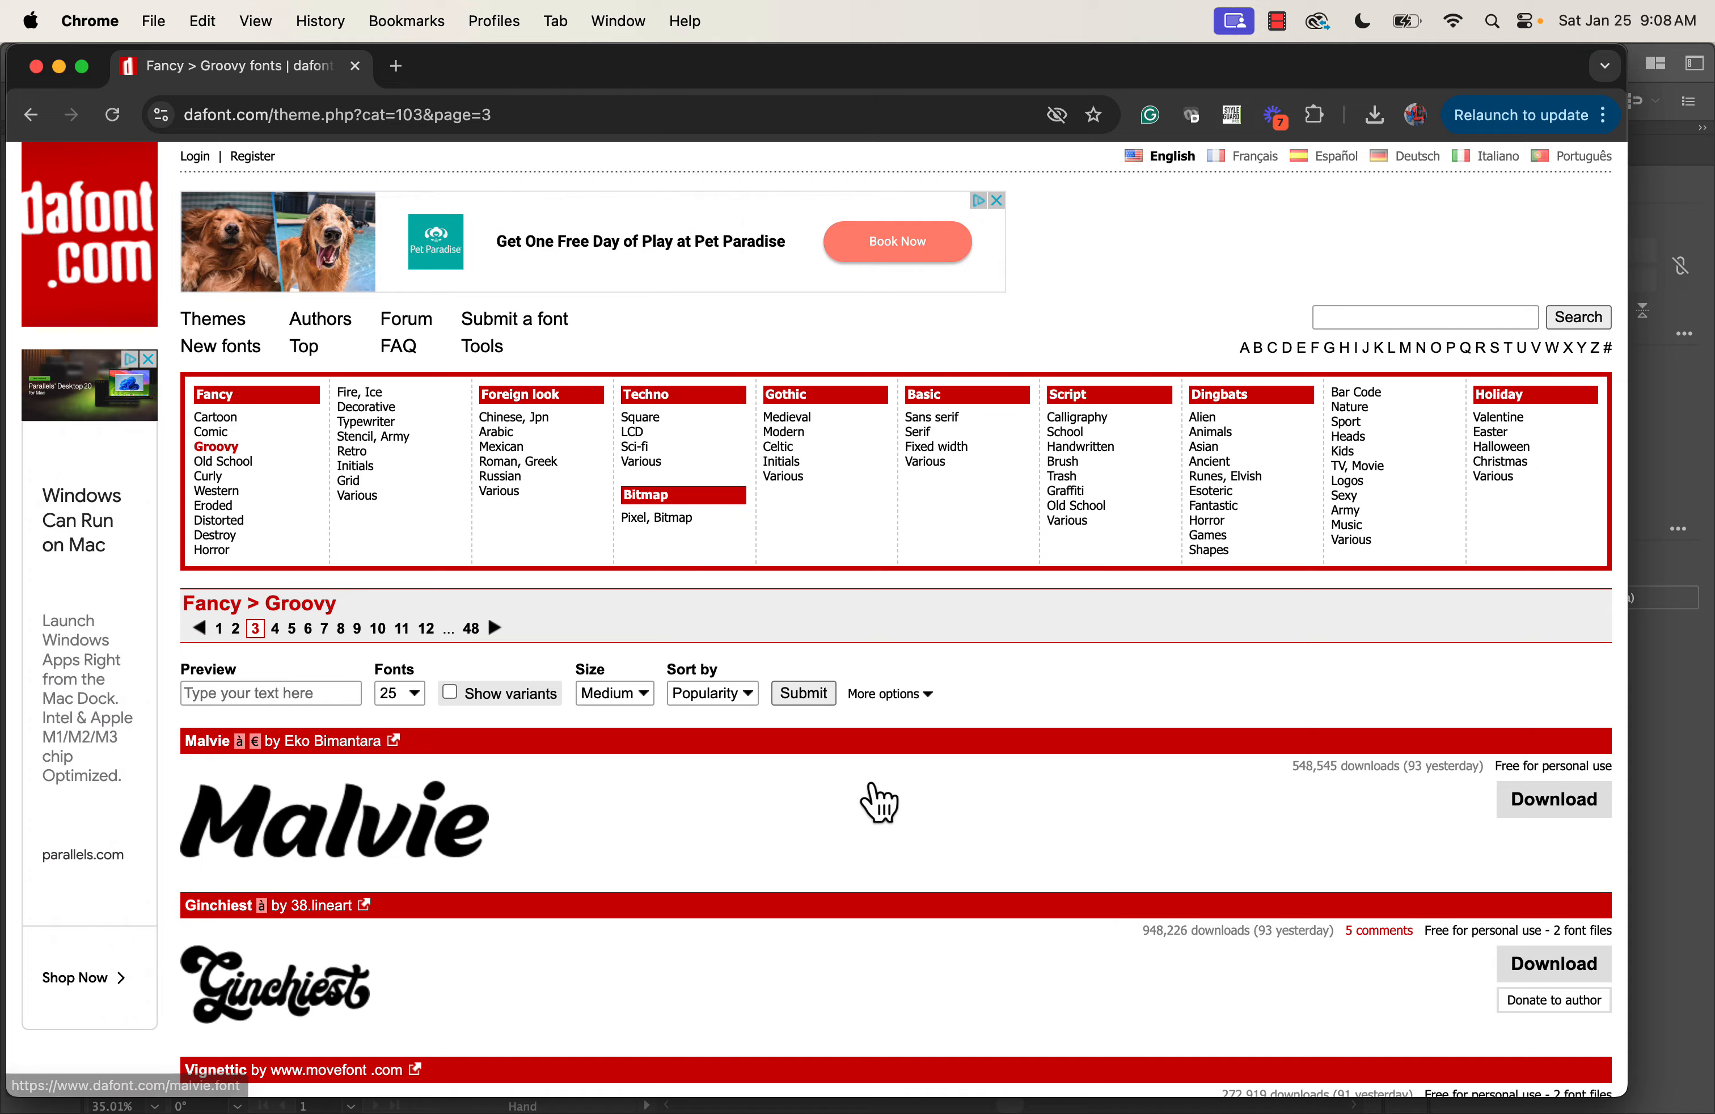
scroll(877, 801, "down", 10)
scroll(881, 803, "down", 6)
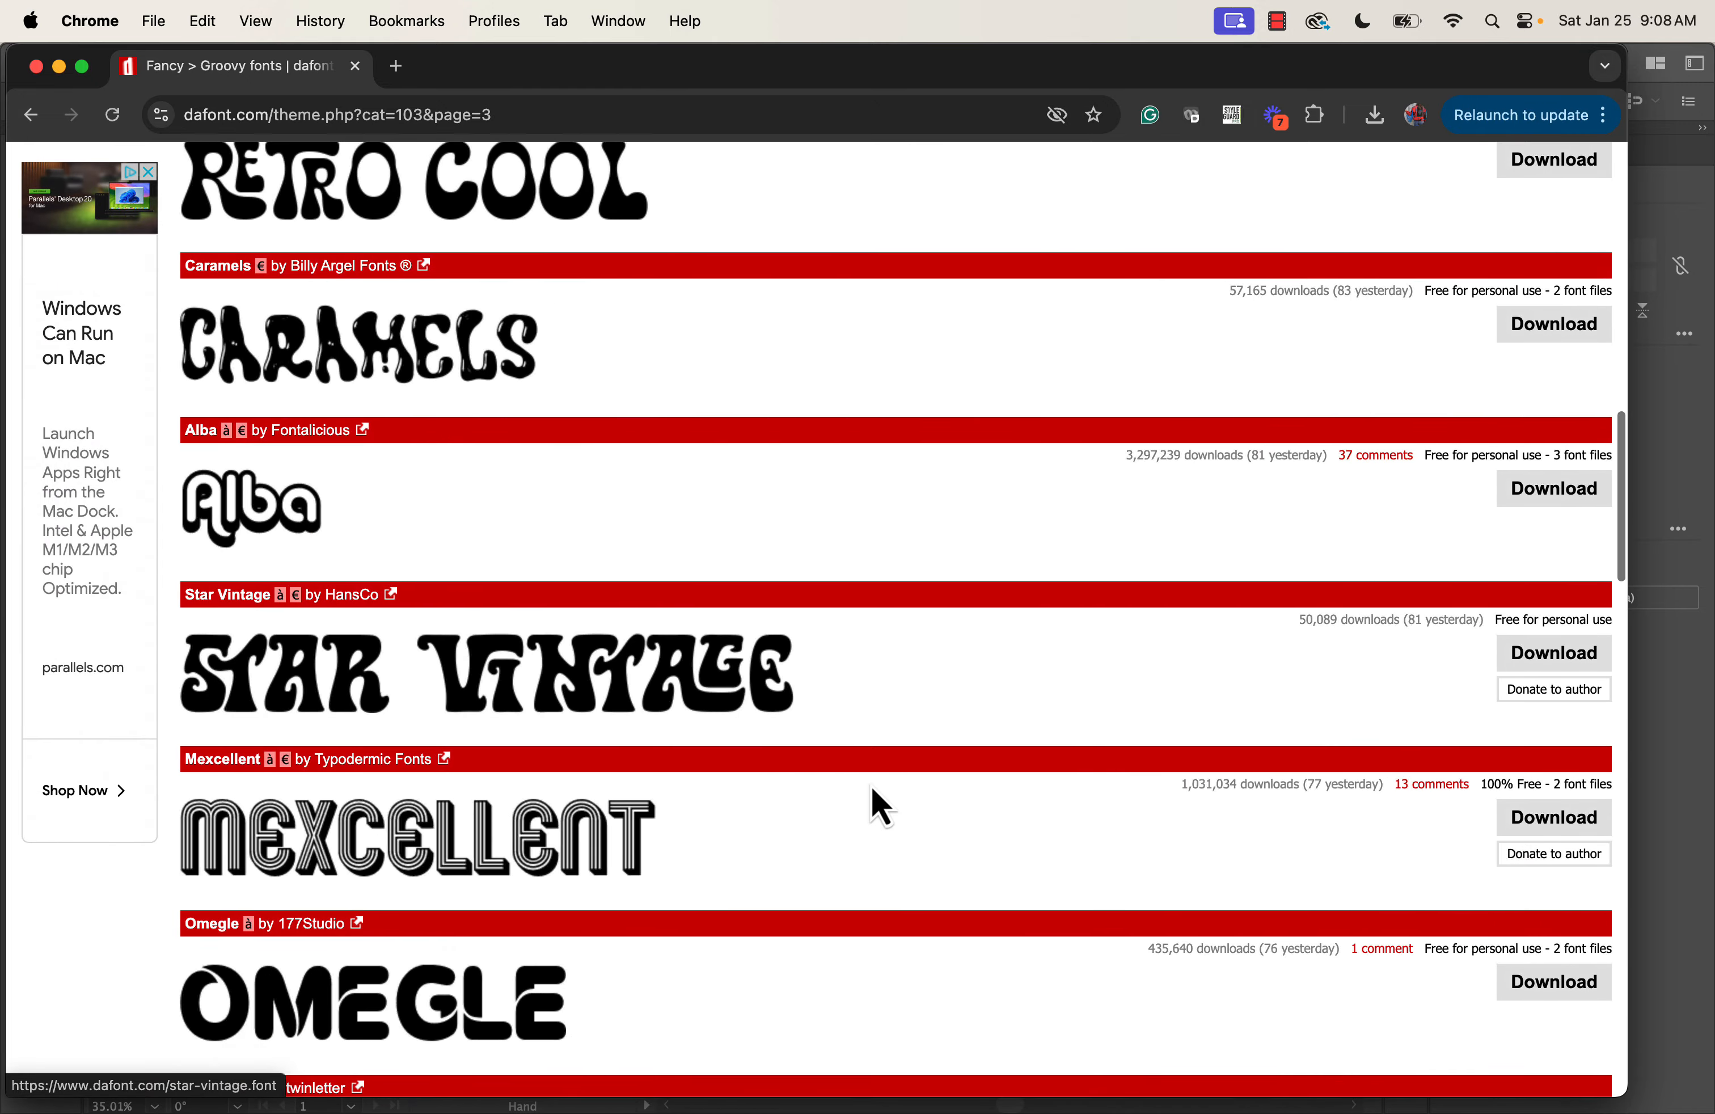
scroll(871, 788, "down", 6)
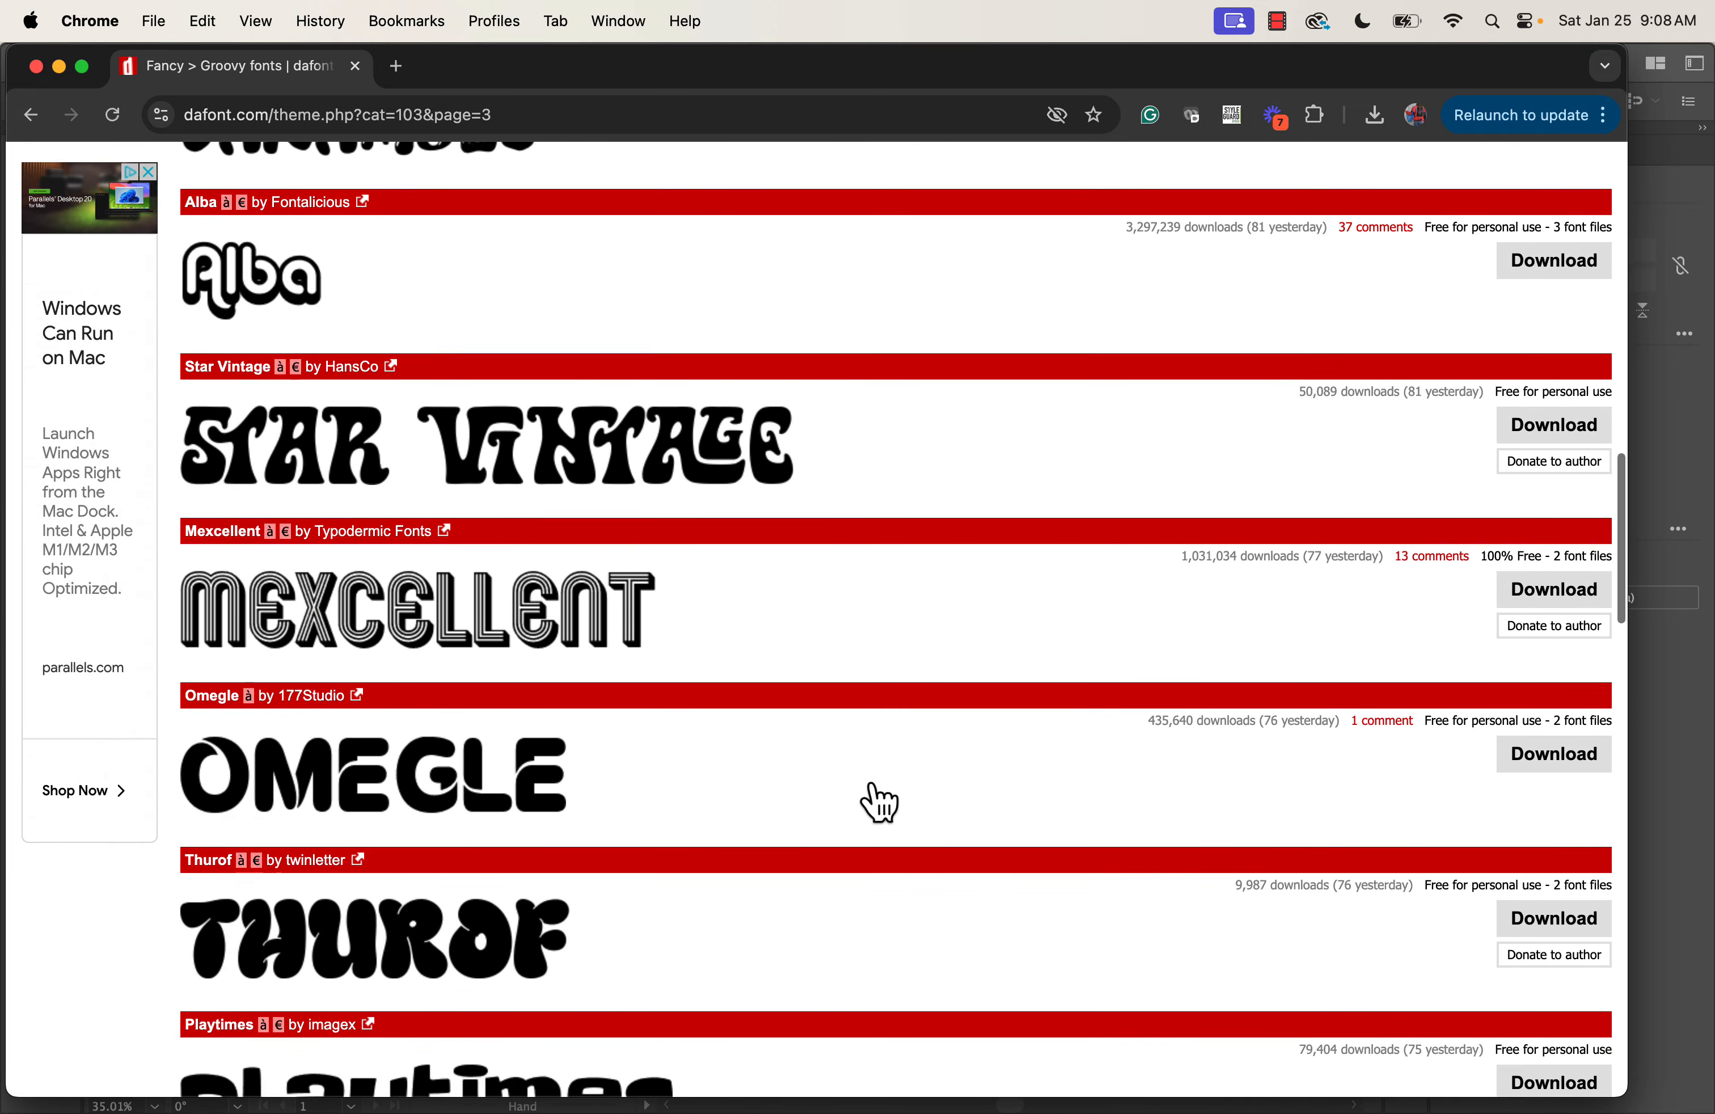
scroll(878, 802, "down", 7)
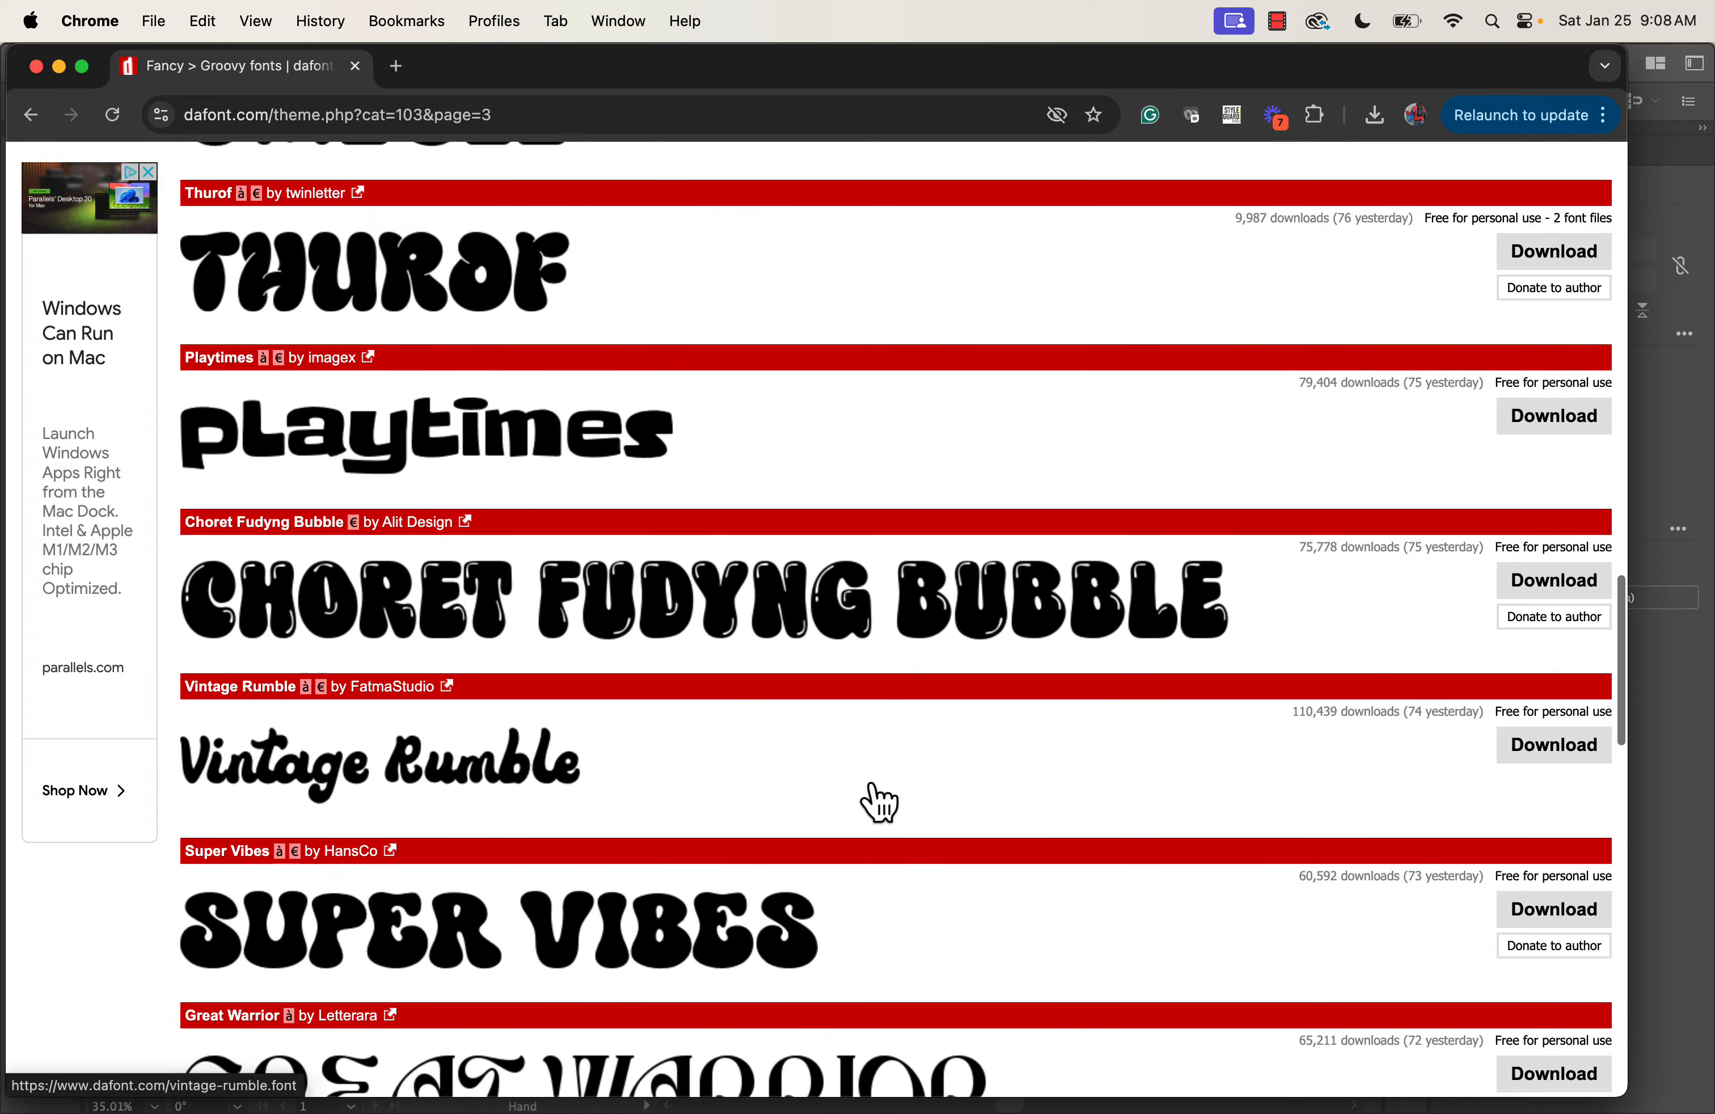
scroll(881, 806, "down", 3)
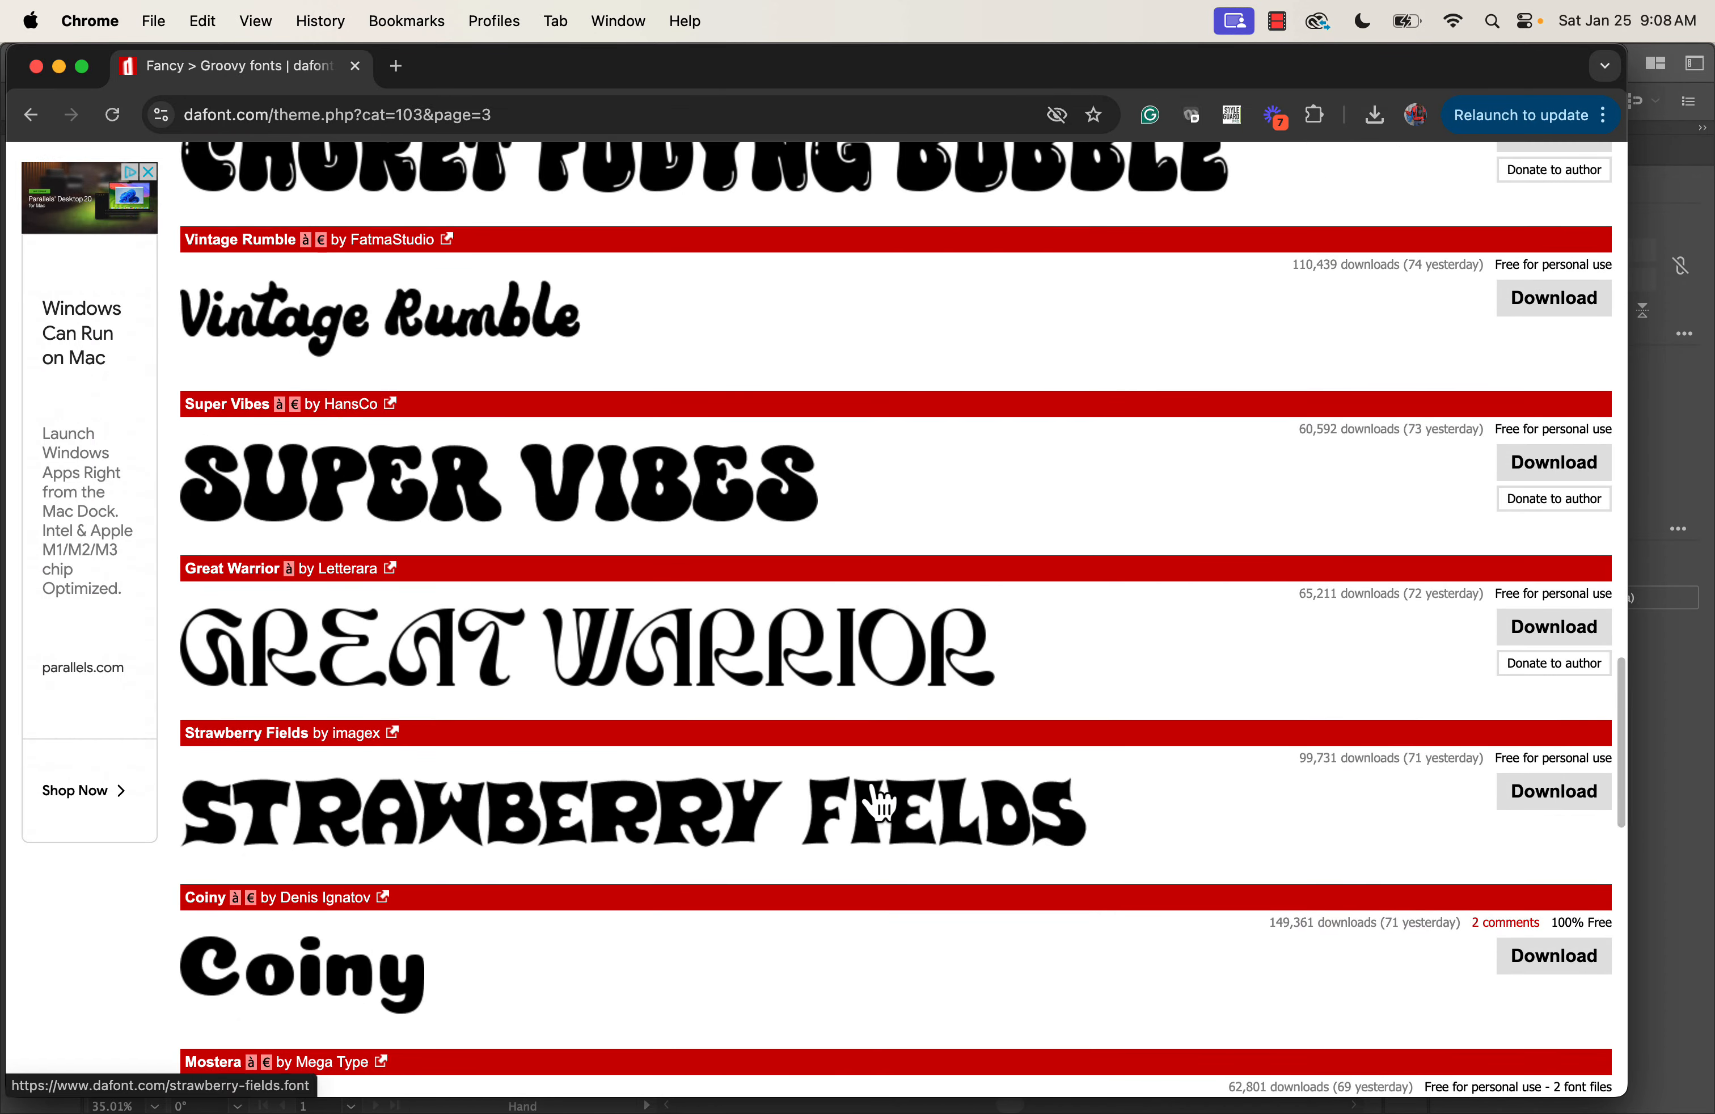
left_click(821, 653)
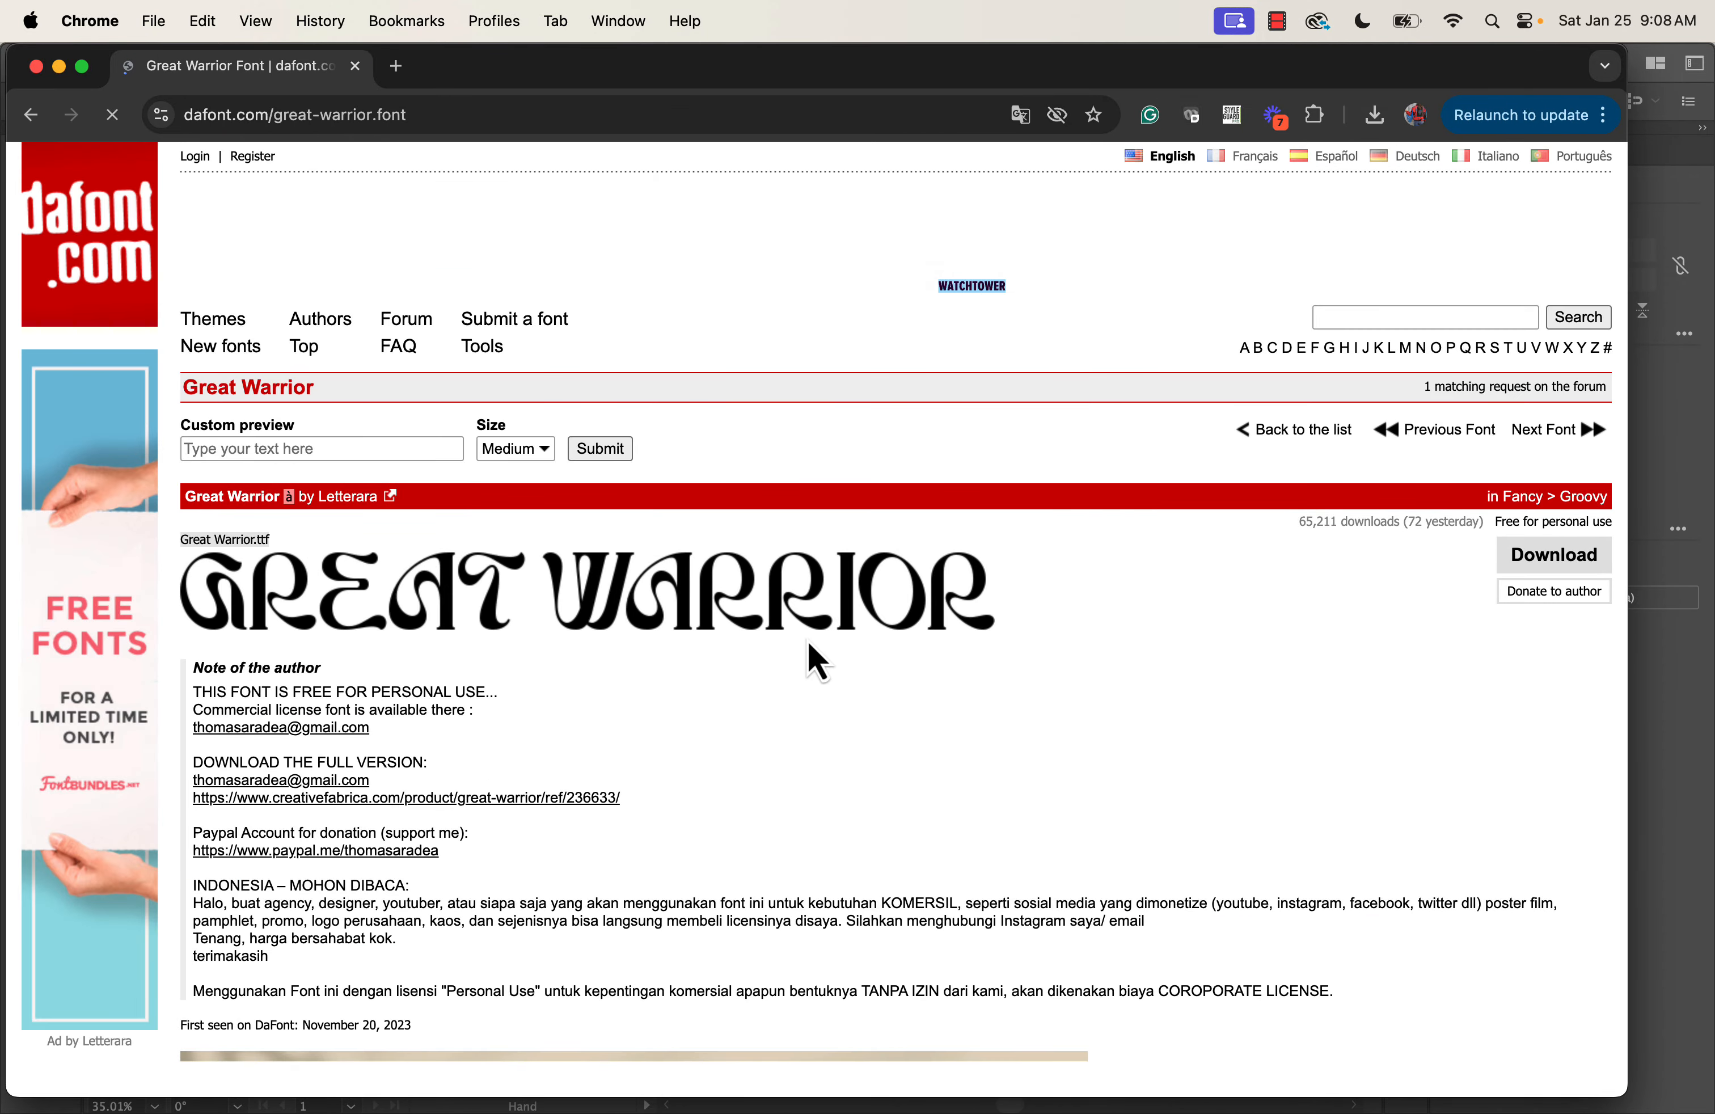
Preview the text "Vamp Rodeo Vintage" in the Great Warrior font
left_click(377, 446)
type("Vamp")
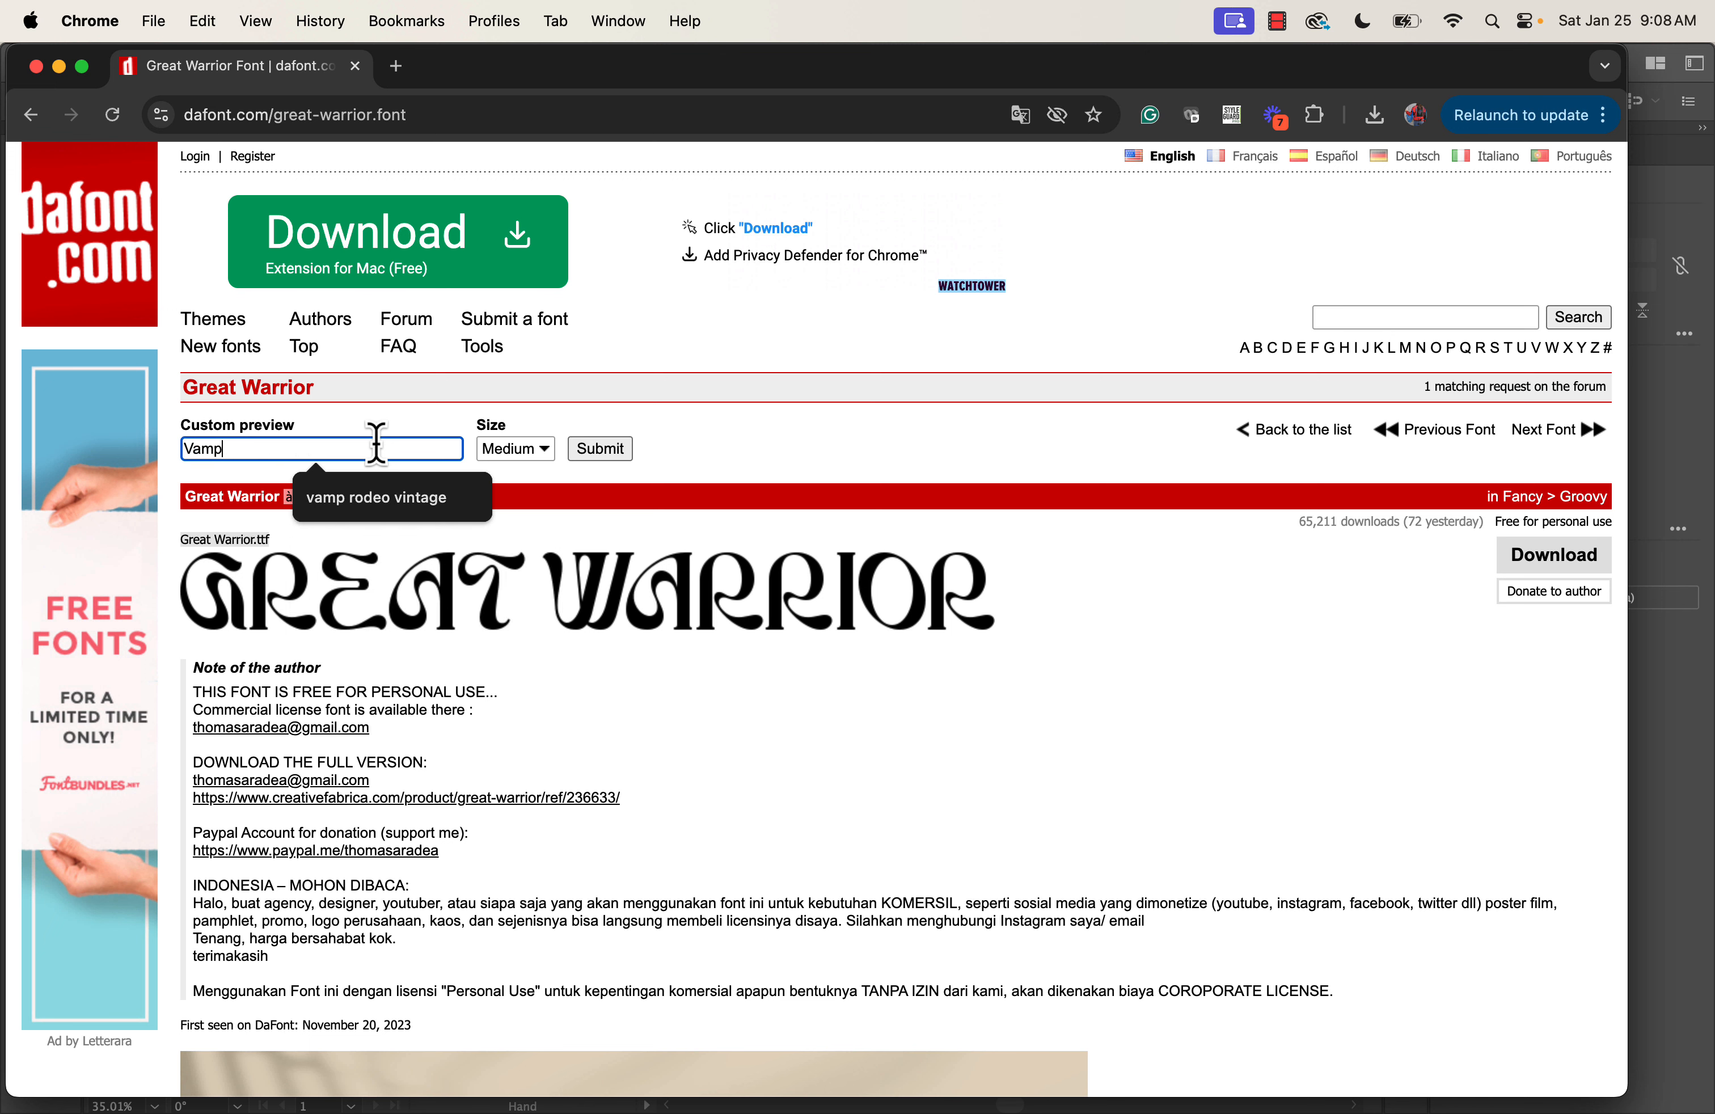
type(" Rodeo Vintage")
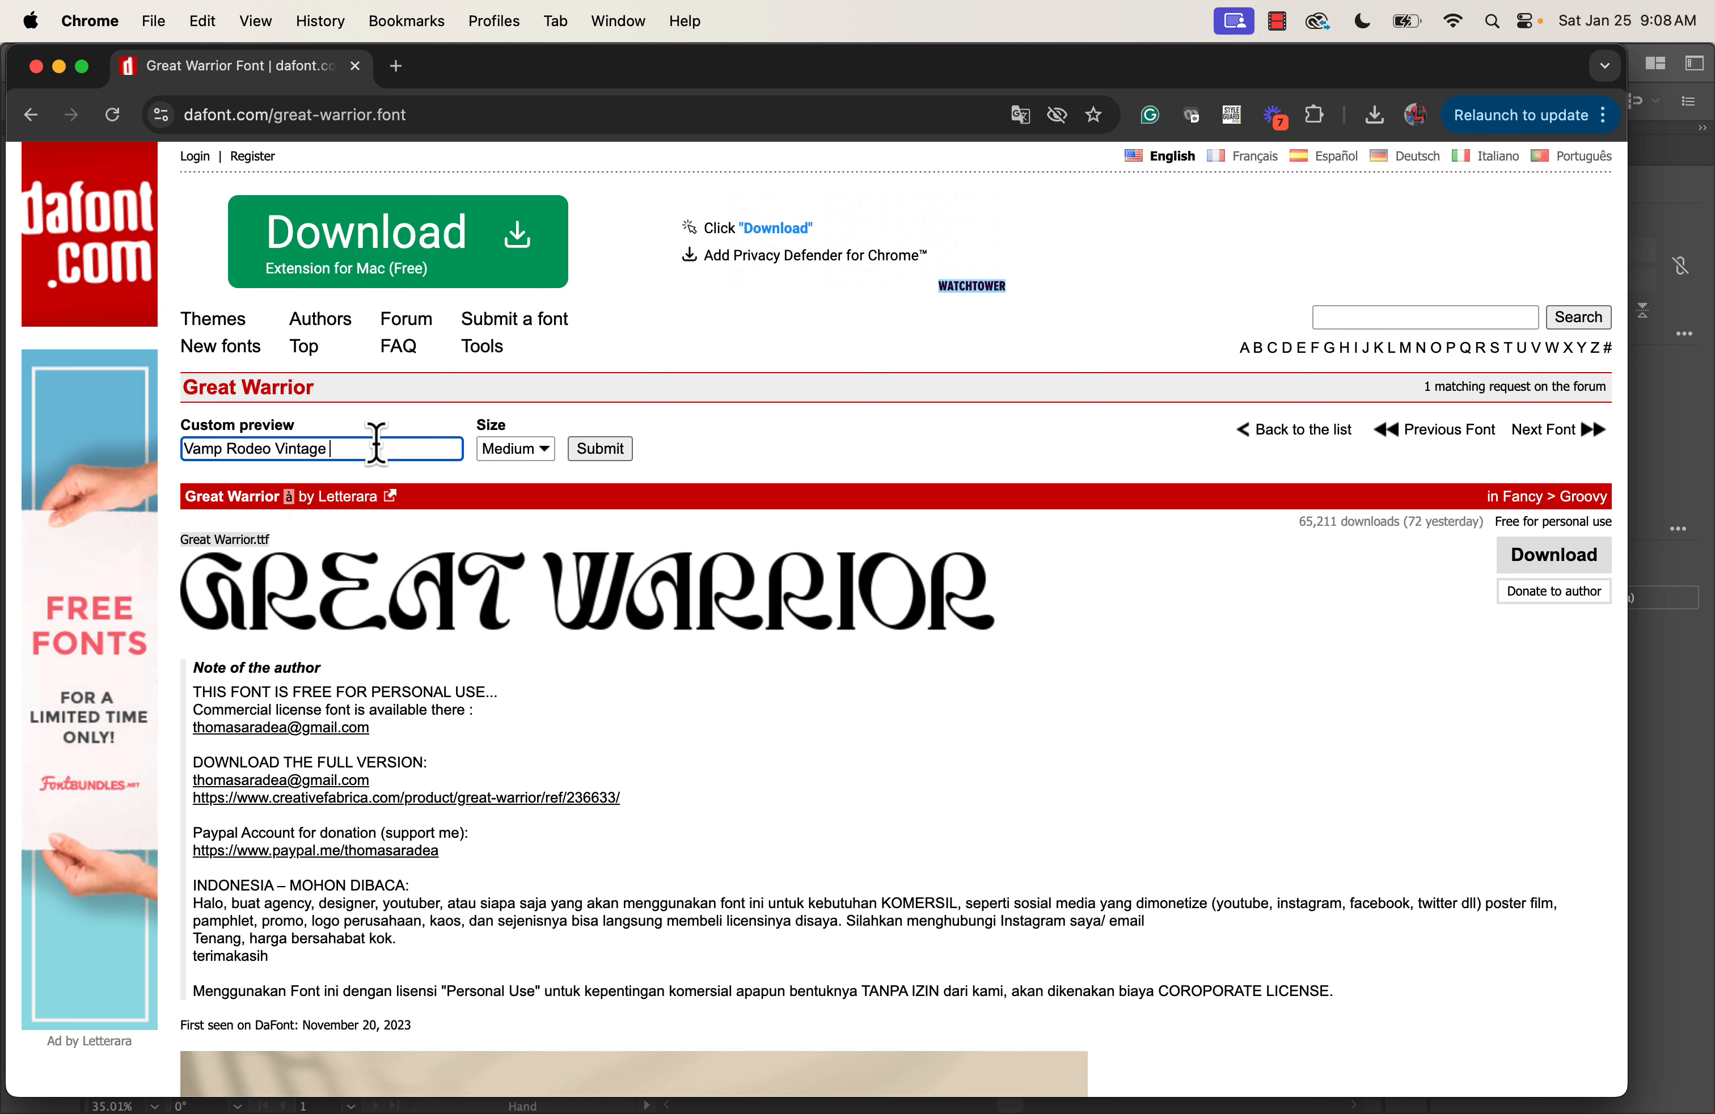
left_click(597, 454)
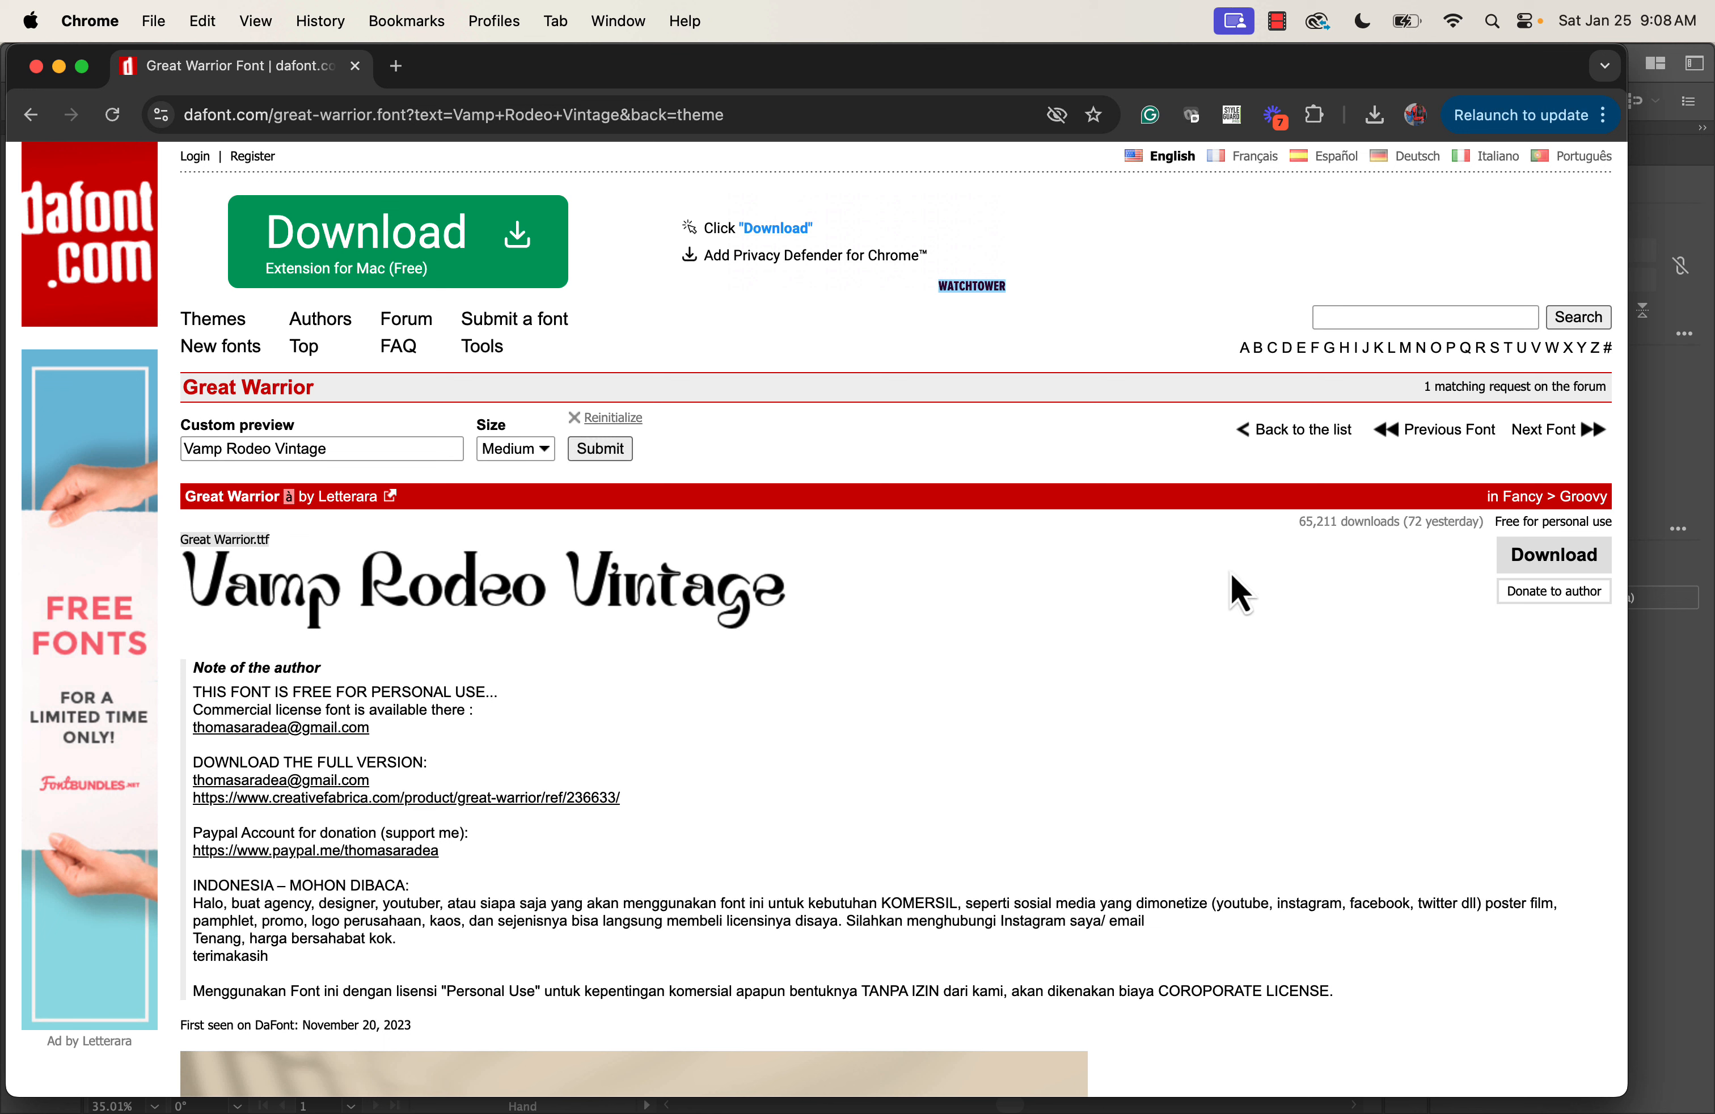
Download the Great Warrior font and unpack great_warrior.zip in the Downloads folder
left_click(1578, 572)
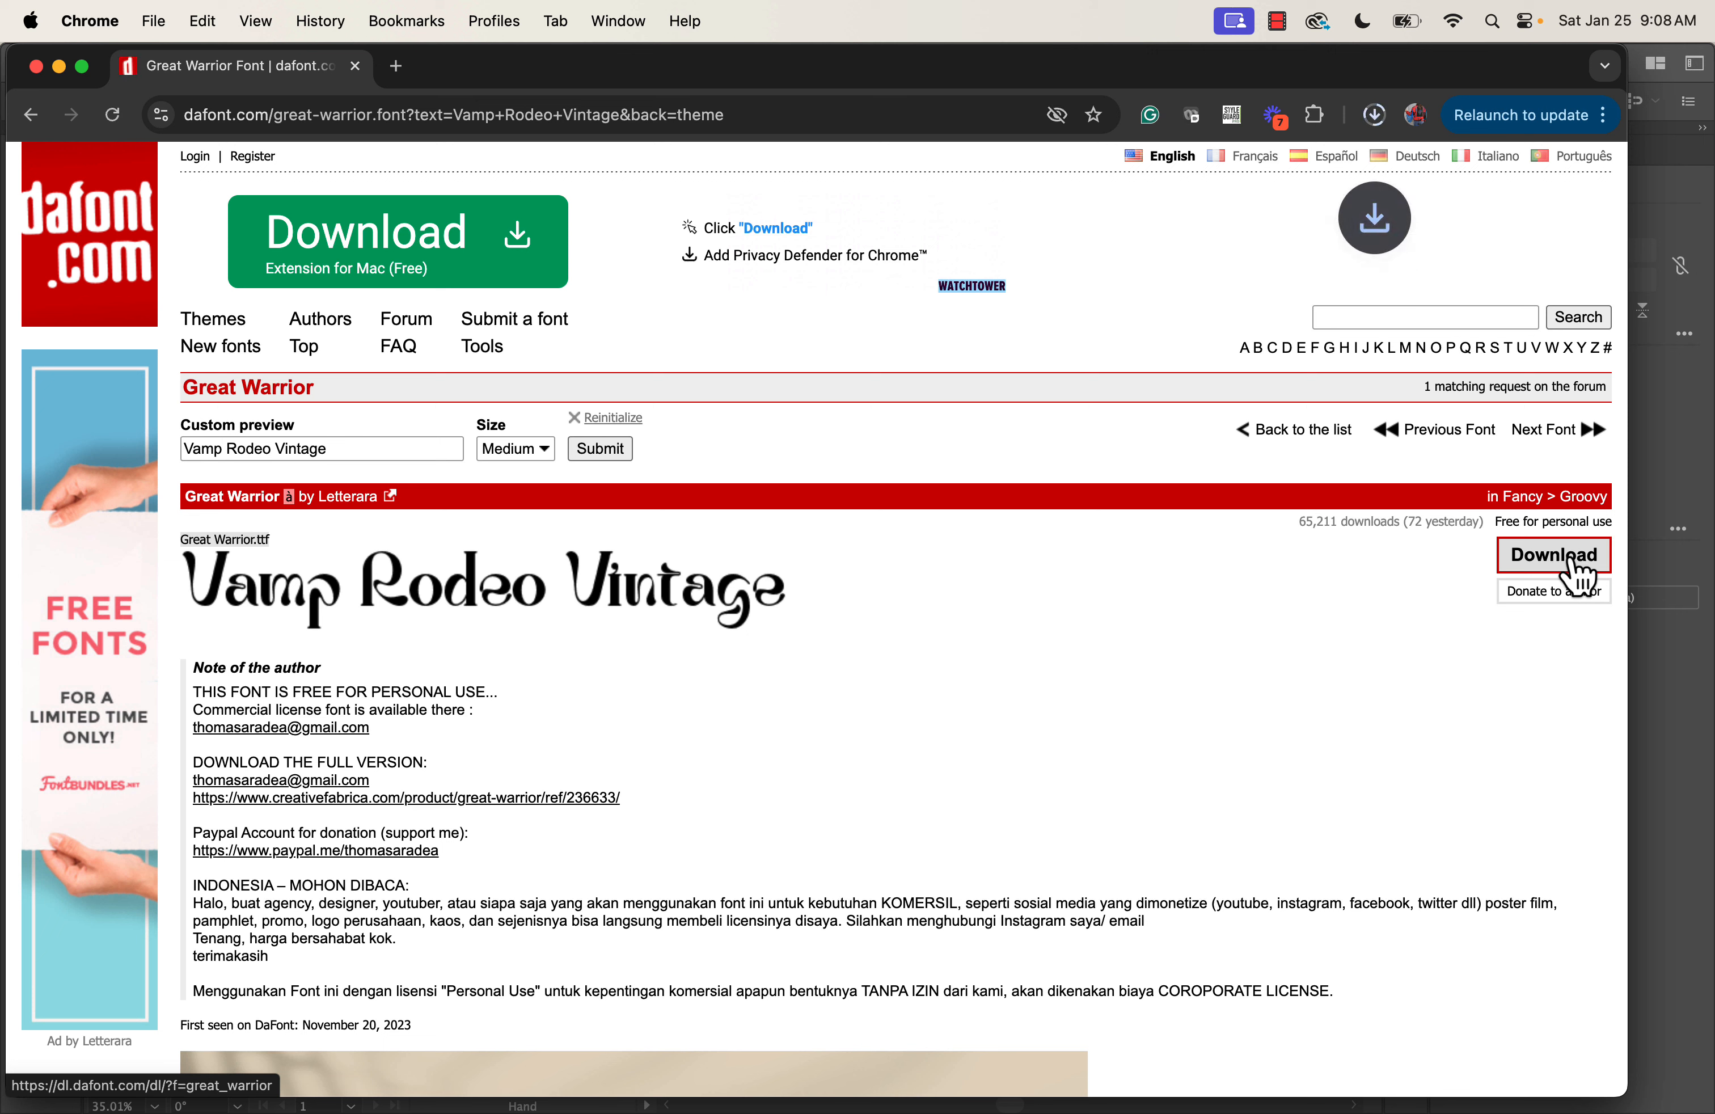
left_click(1371, 115)
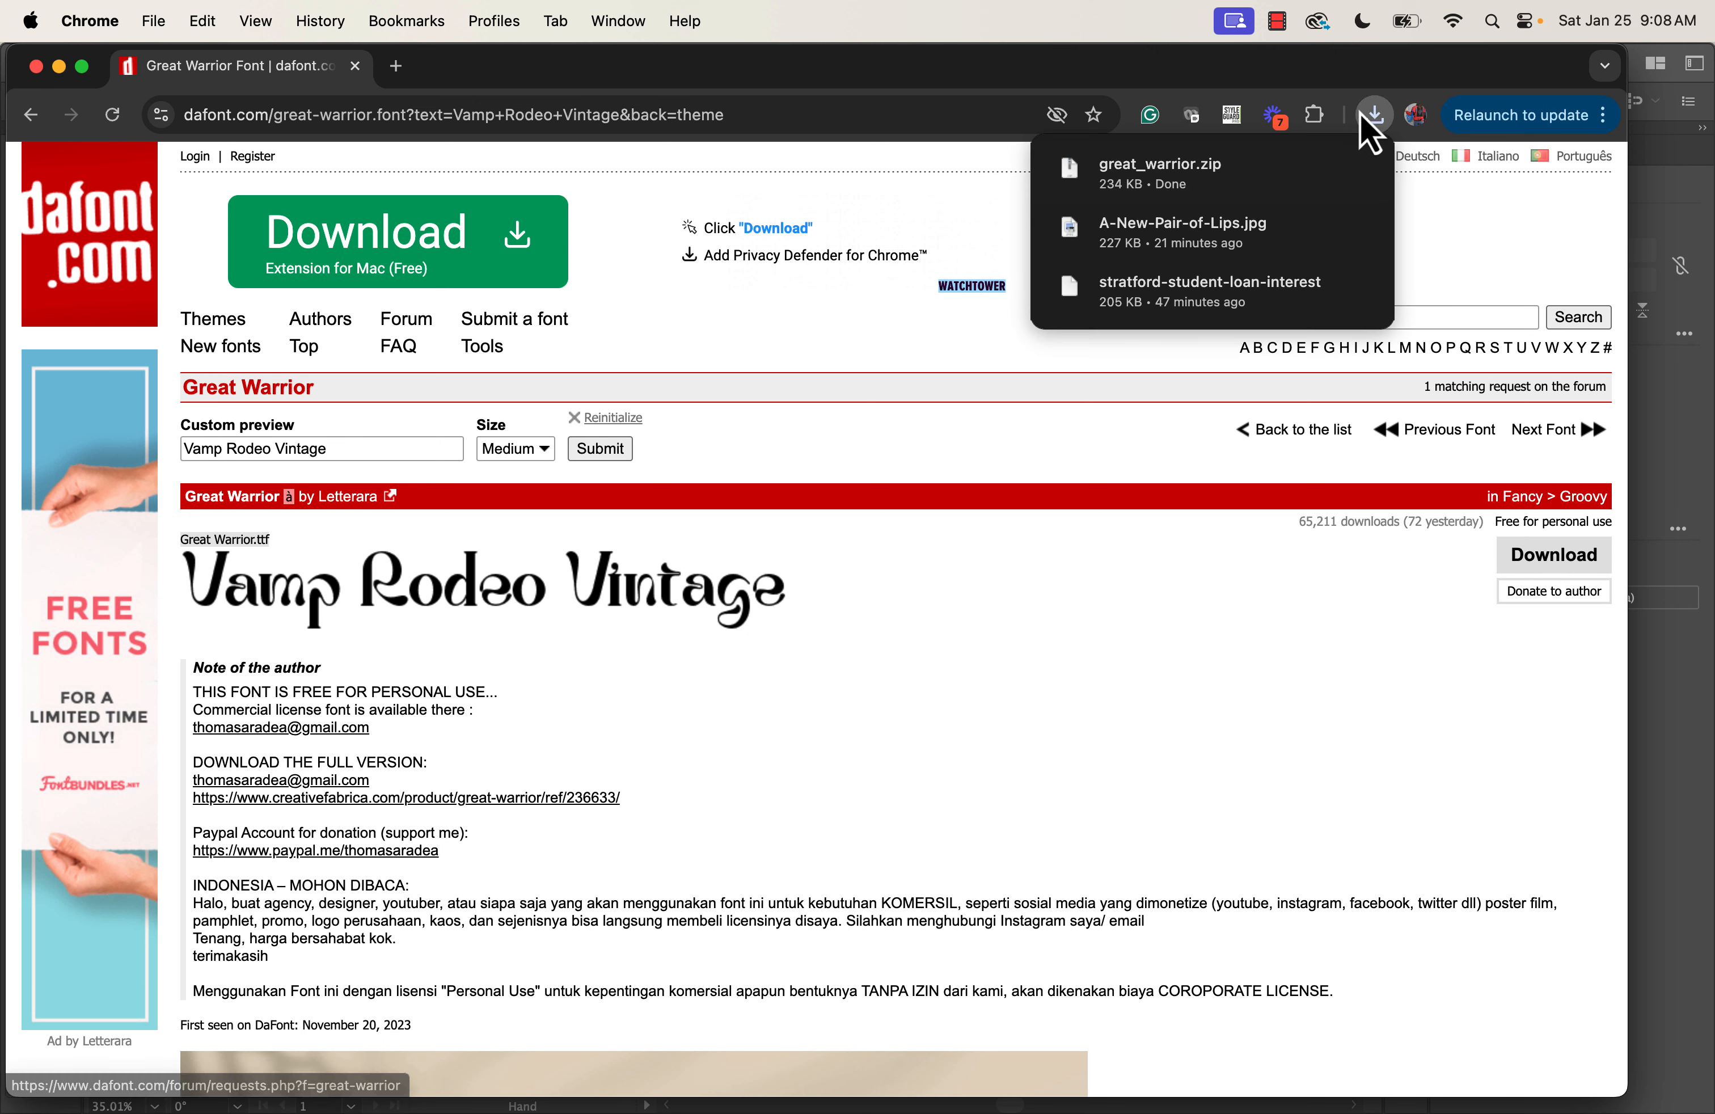
left_click(1157, 190)
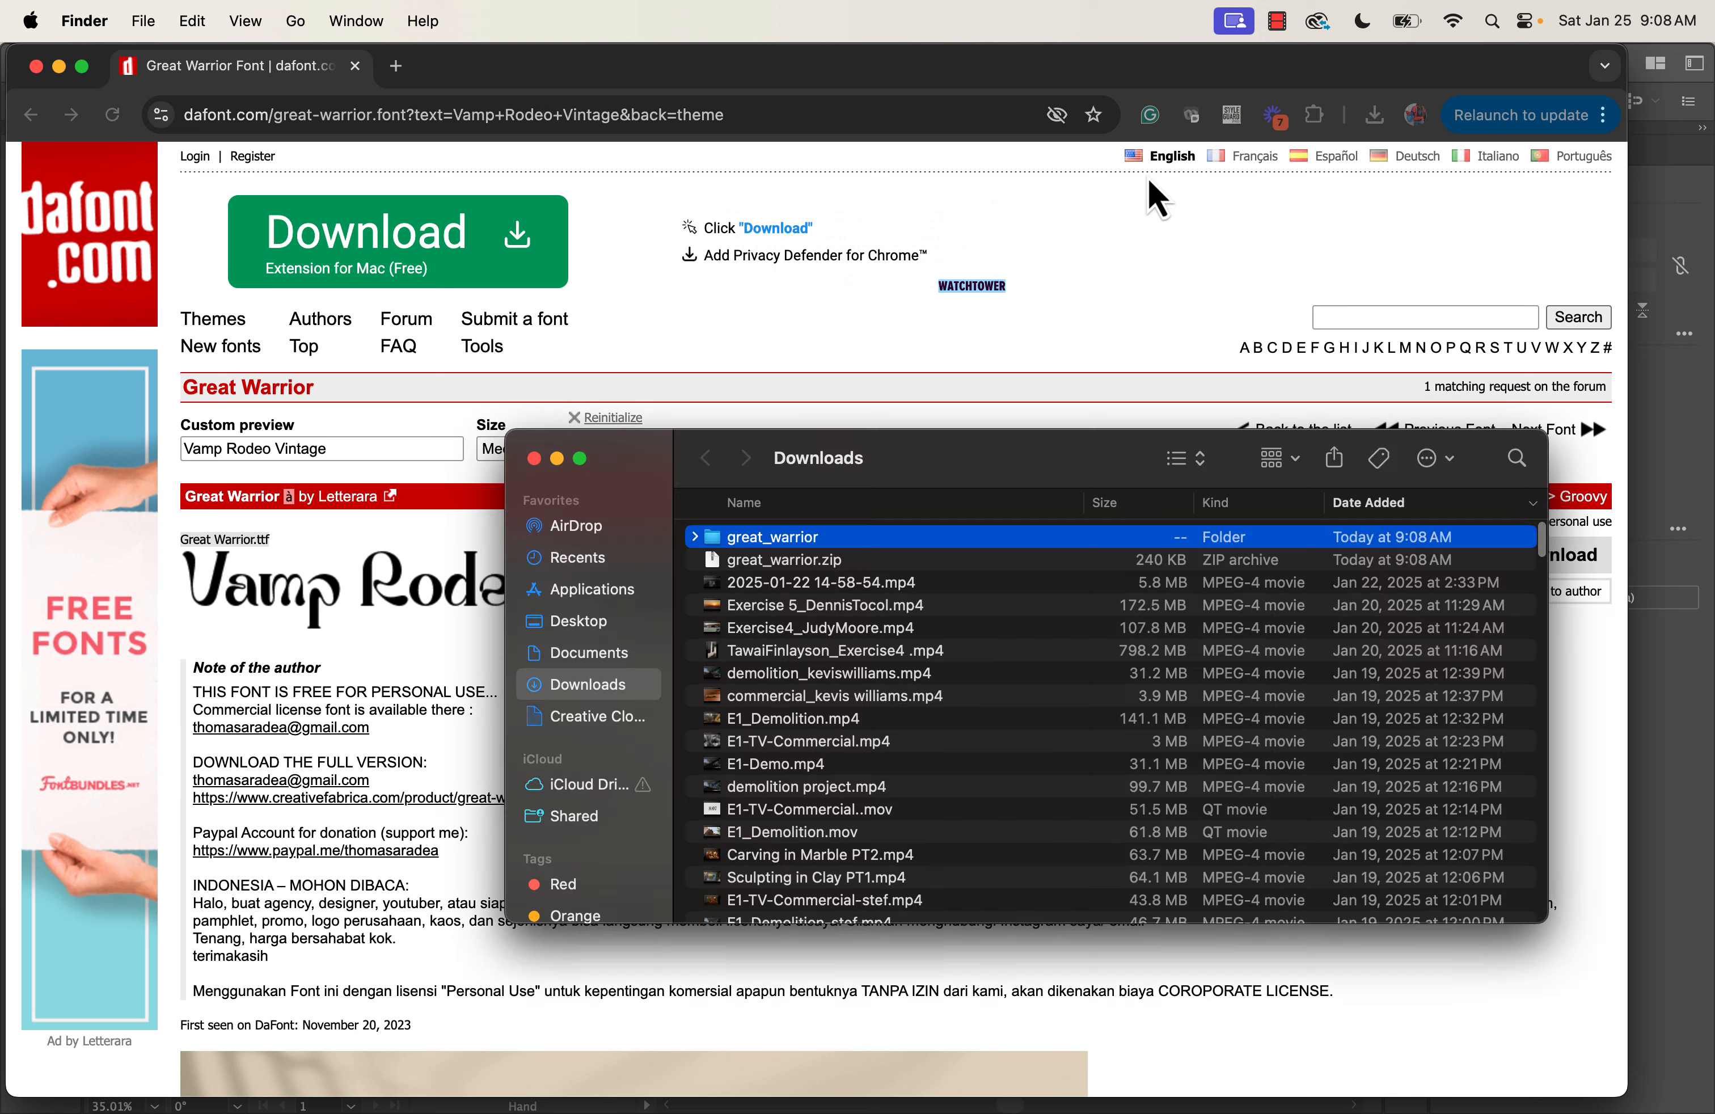
Install Great Warrior.ttf from the great_warrior folder into Font Book
left_click(696, 539)
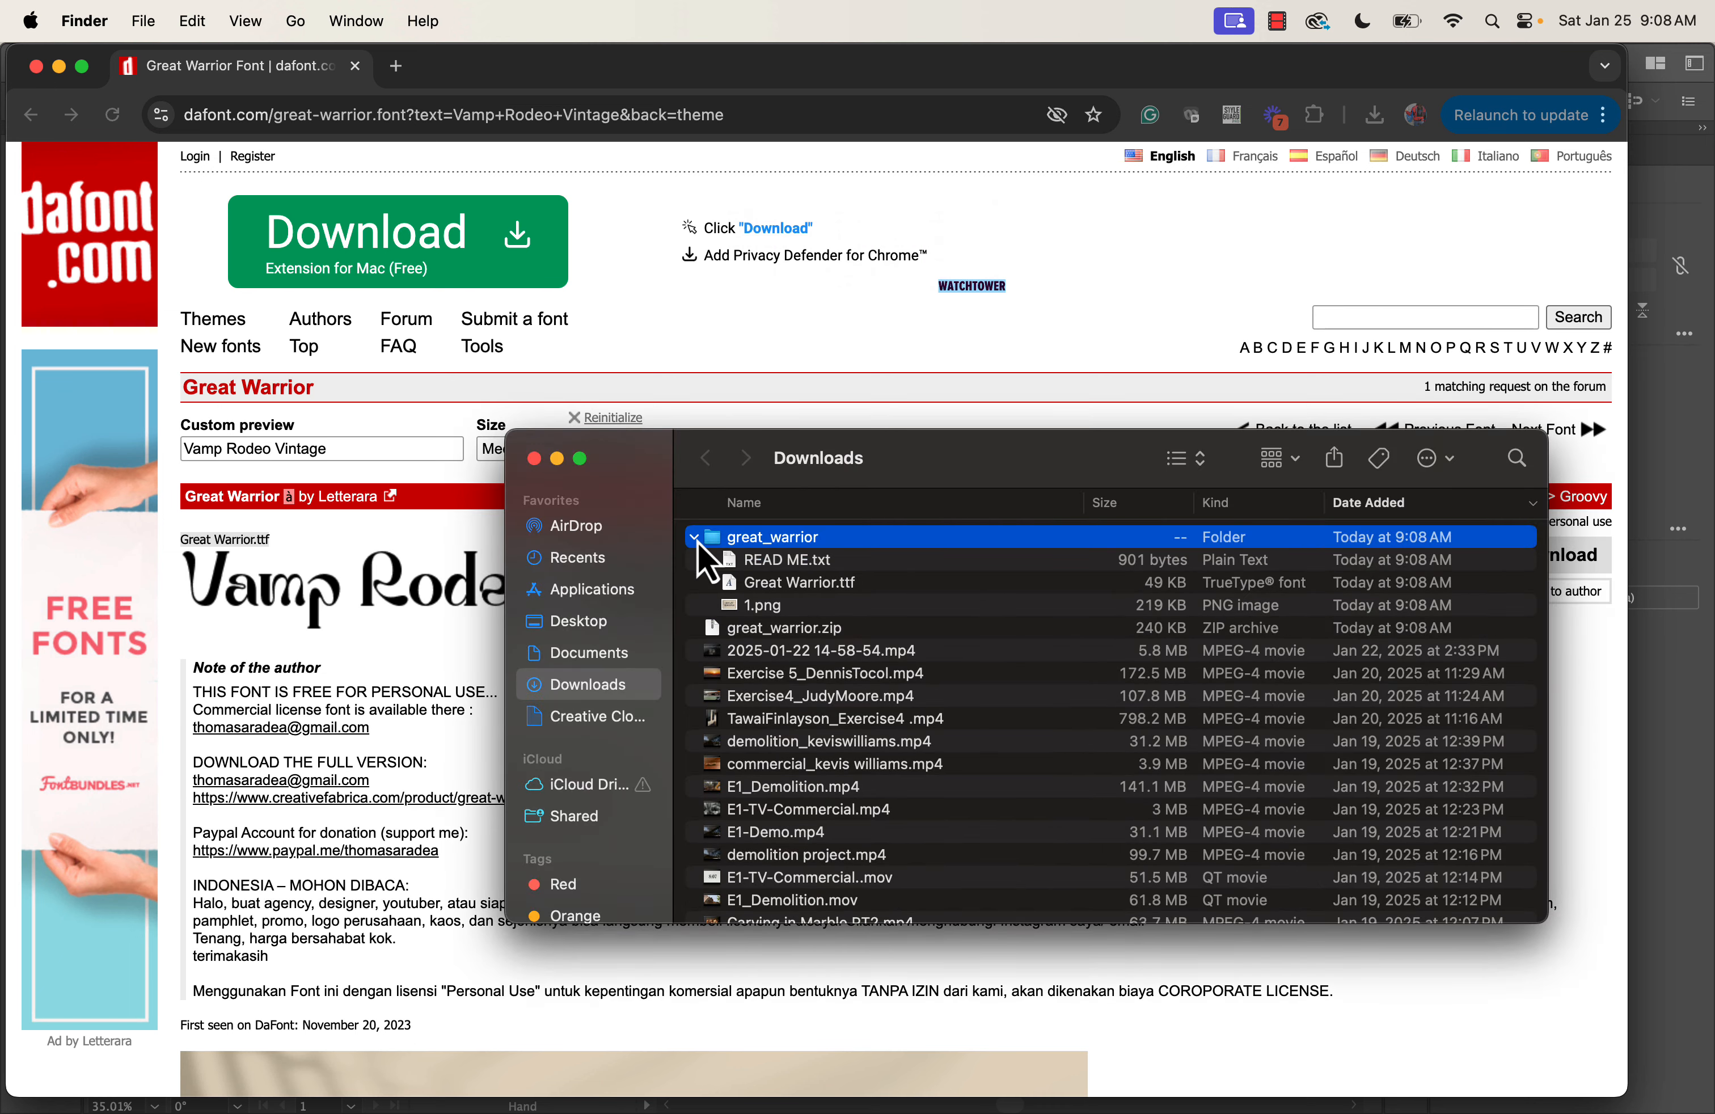
double_click(810, 591)
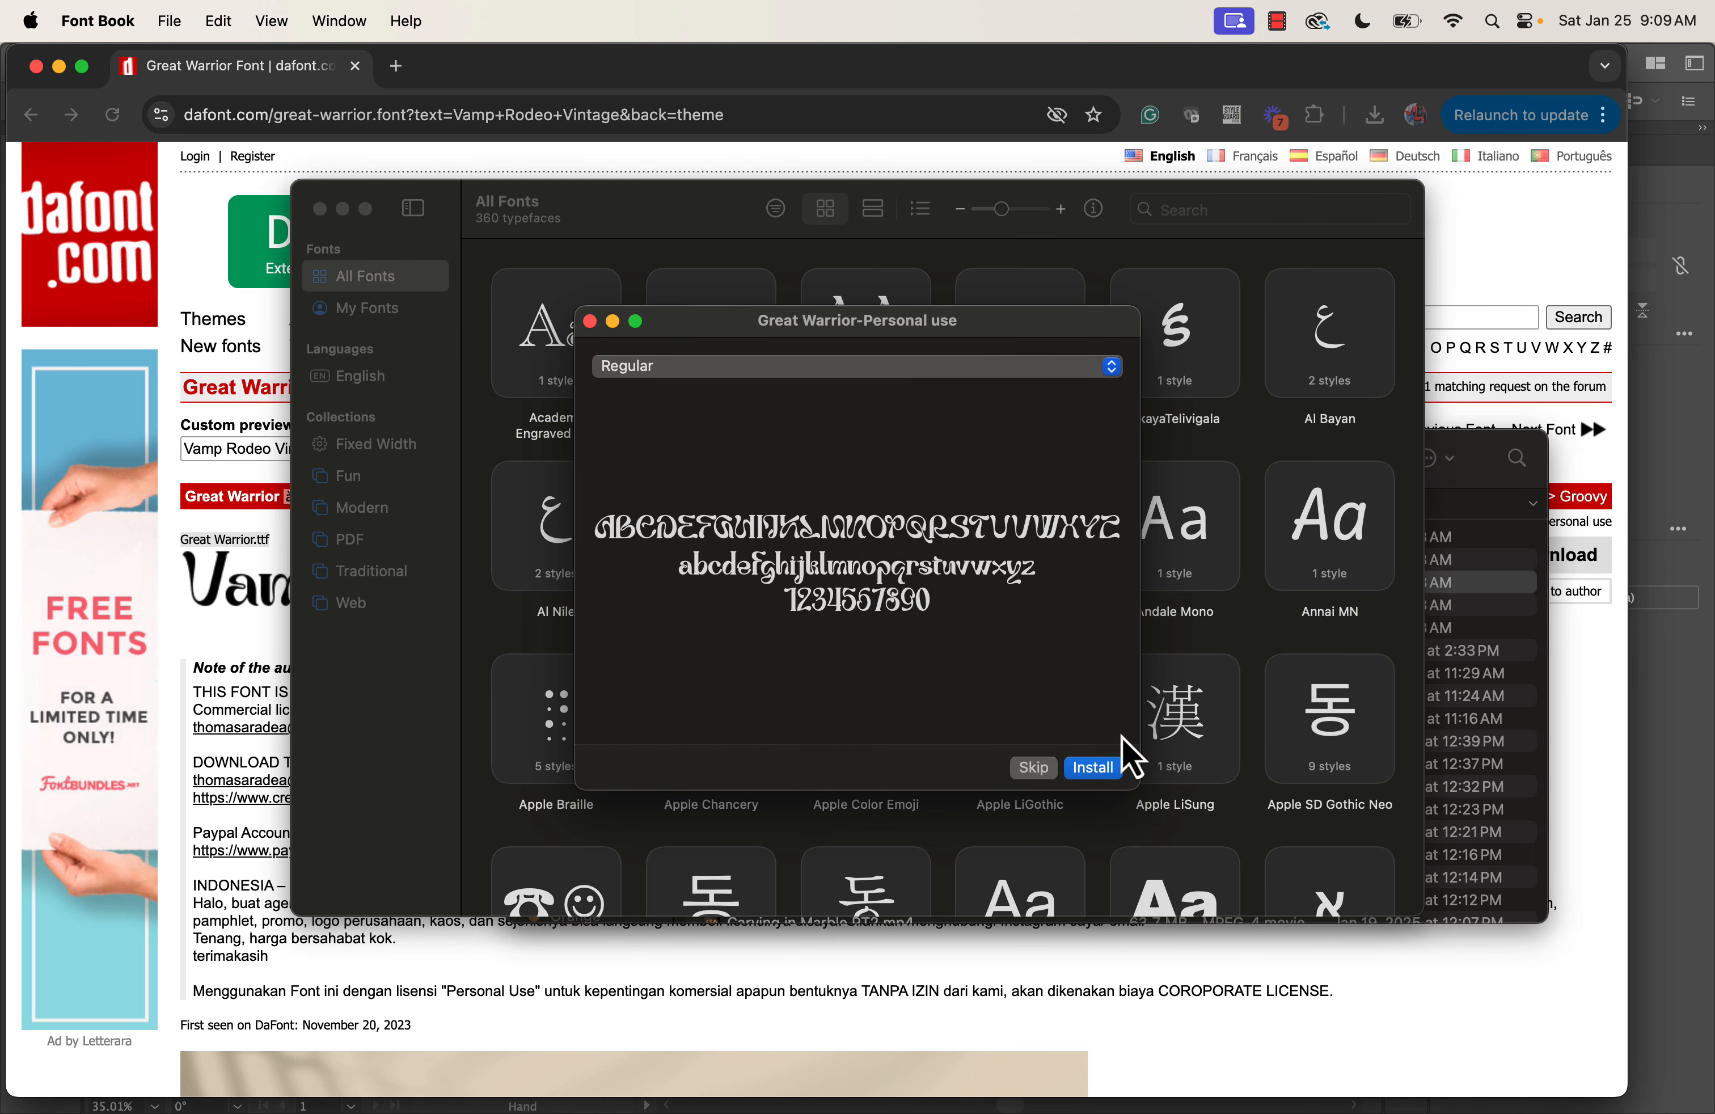
left_click(1111, 770)
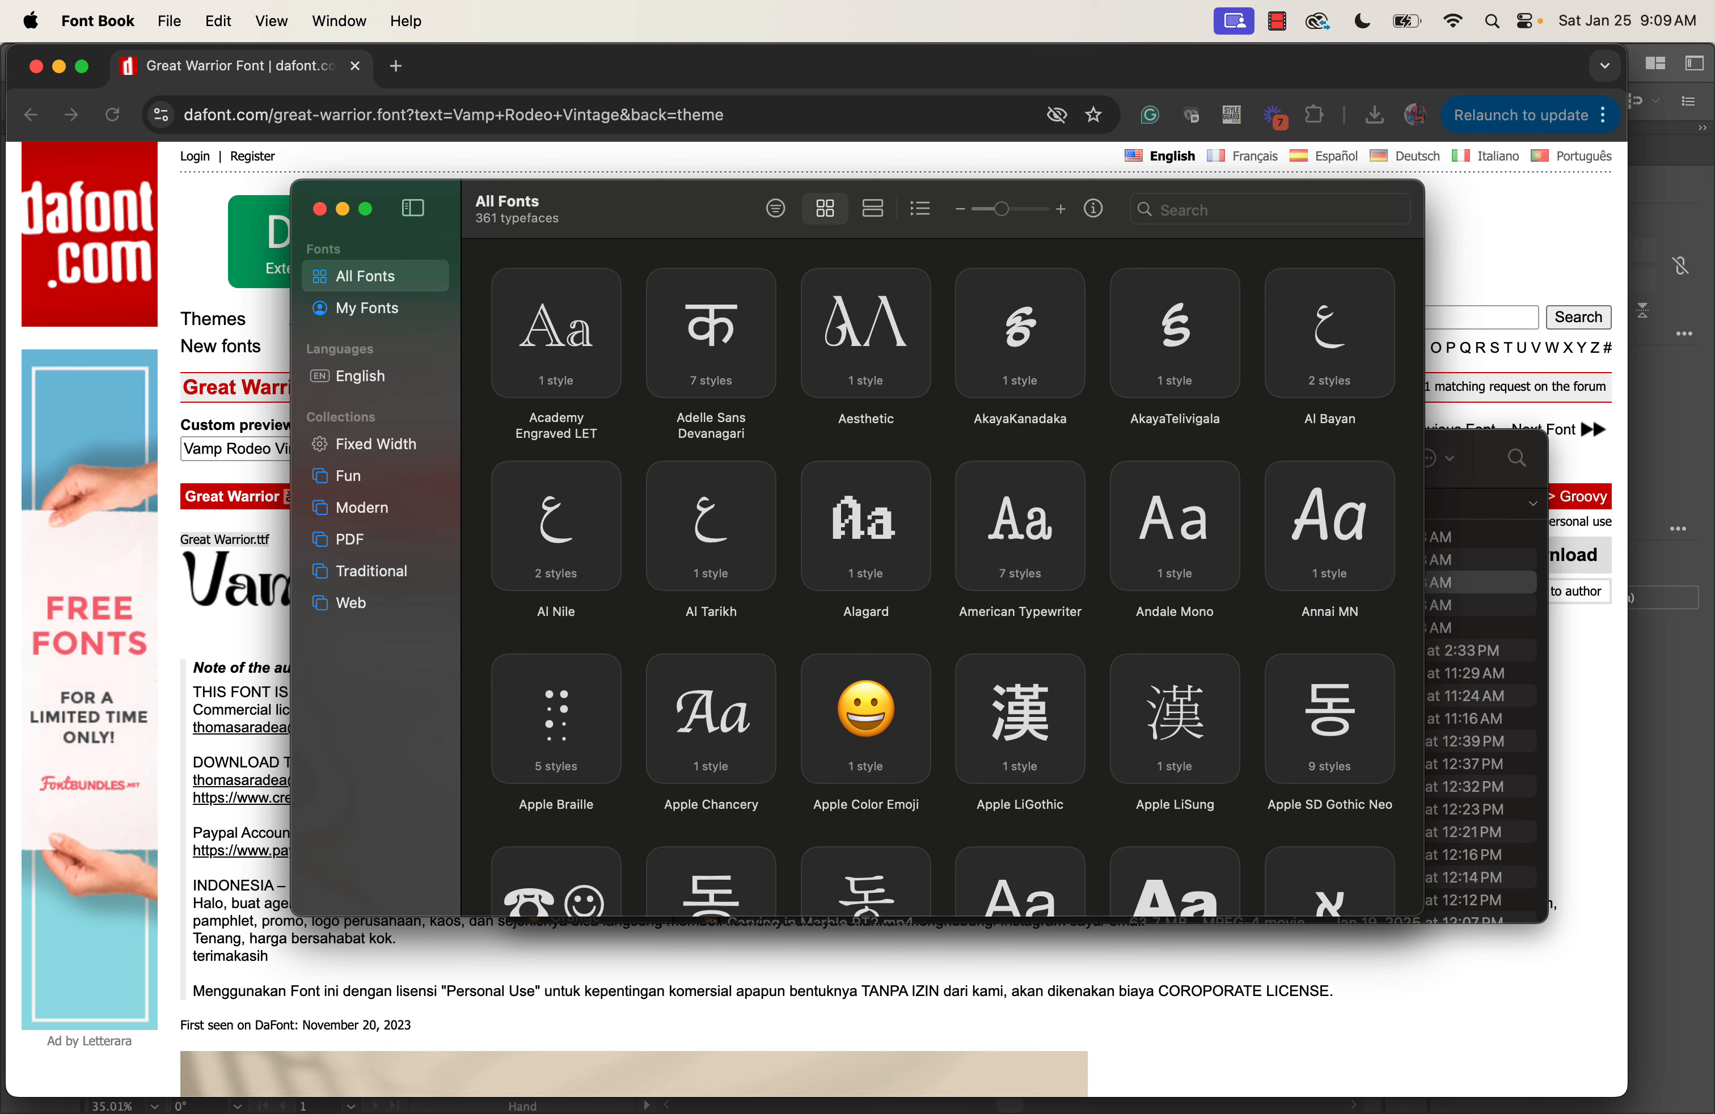
Switch back to Illustrator, activate the Type tool and open the list of available font families
left_click(1265, 1081)
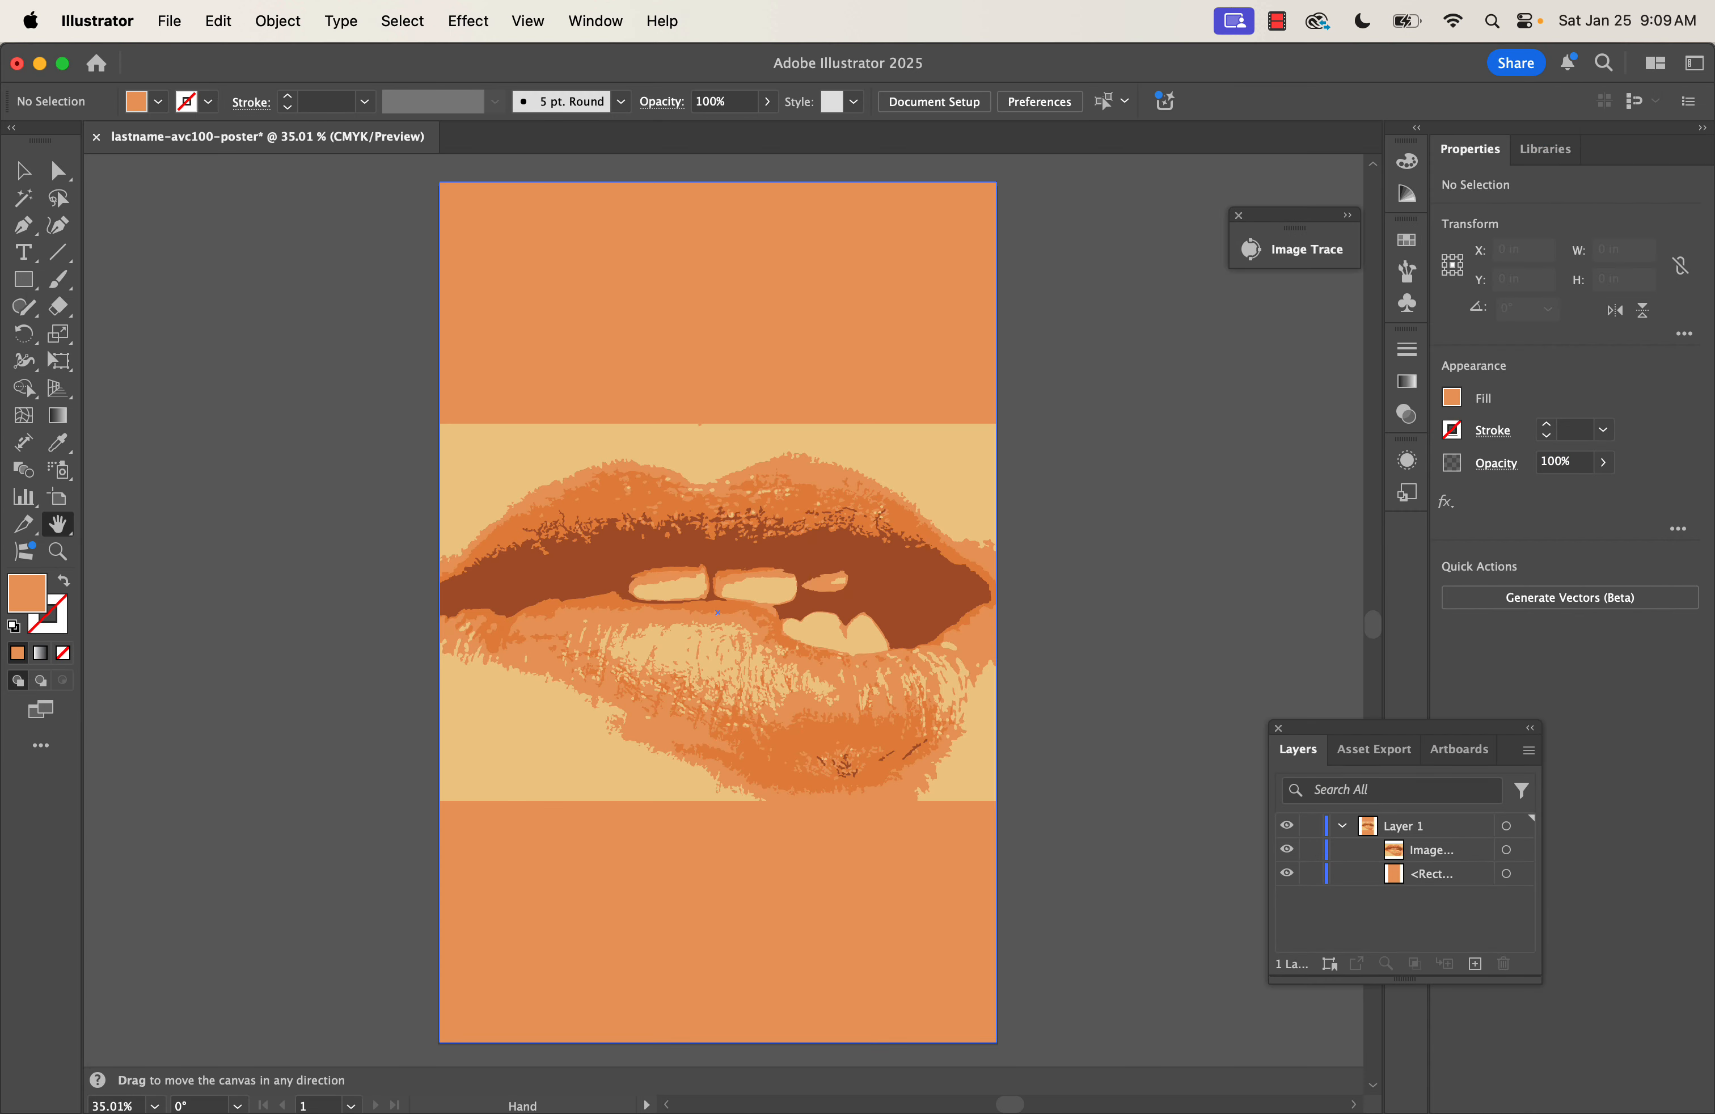
left_click(26, 262)
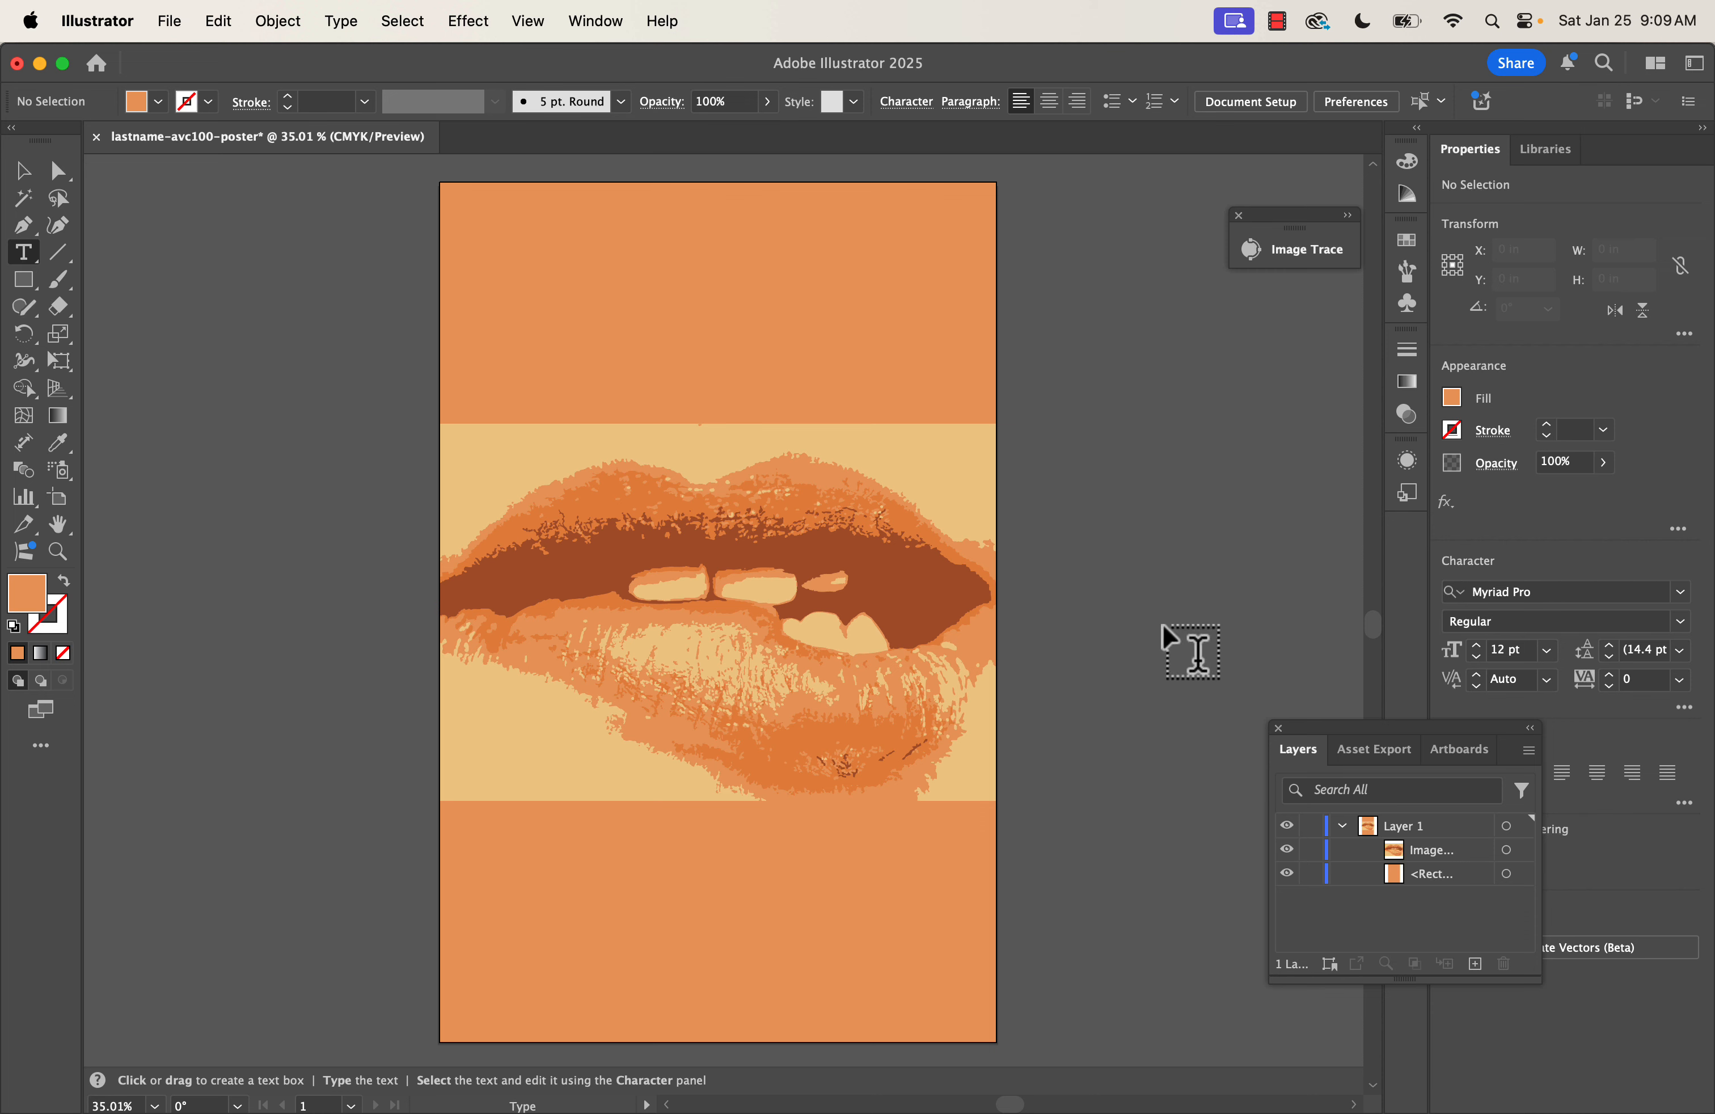
left_click(1681, 592)
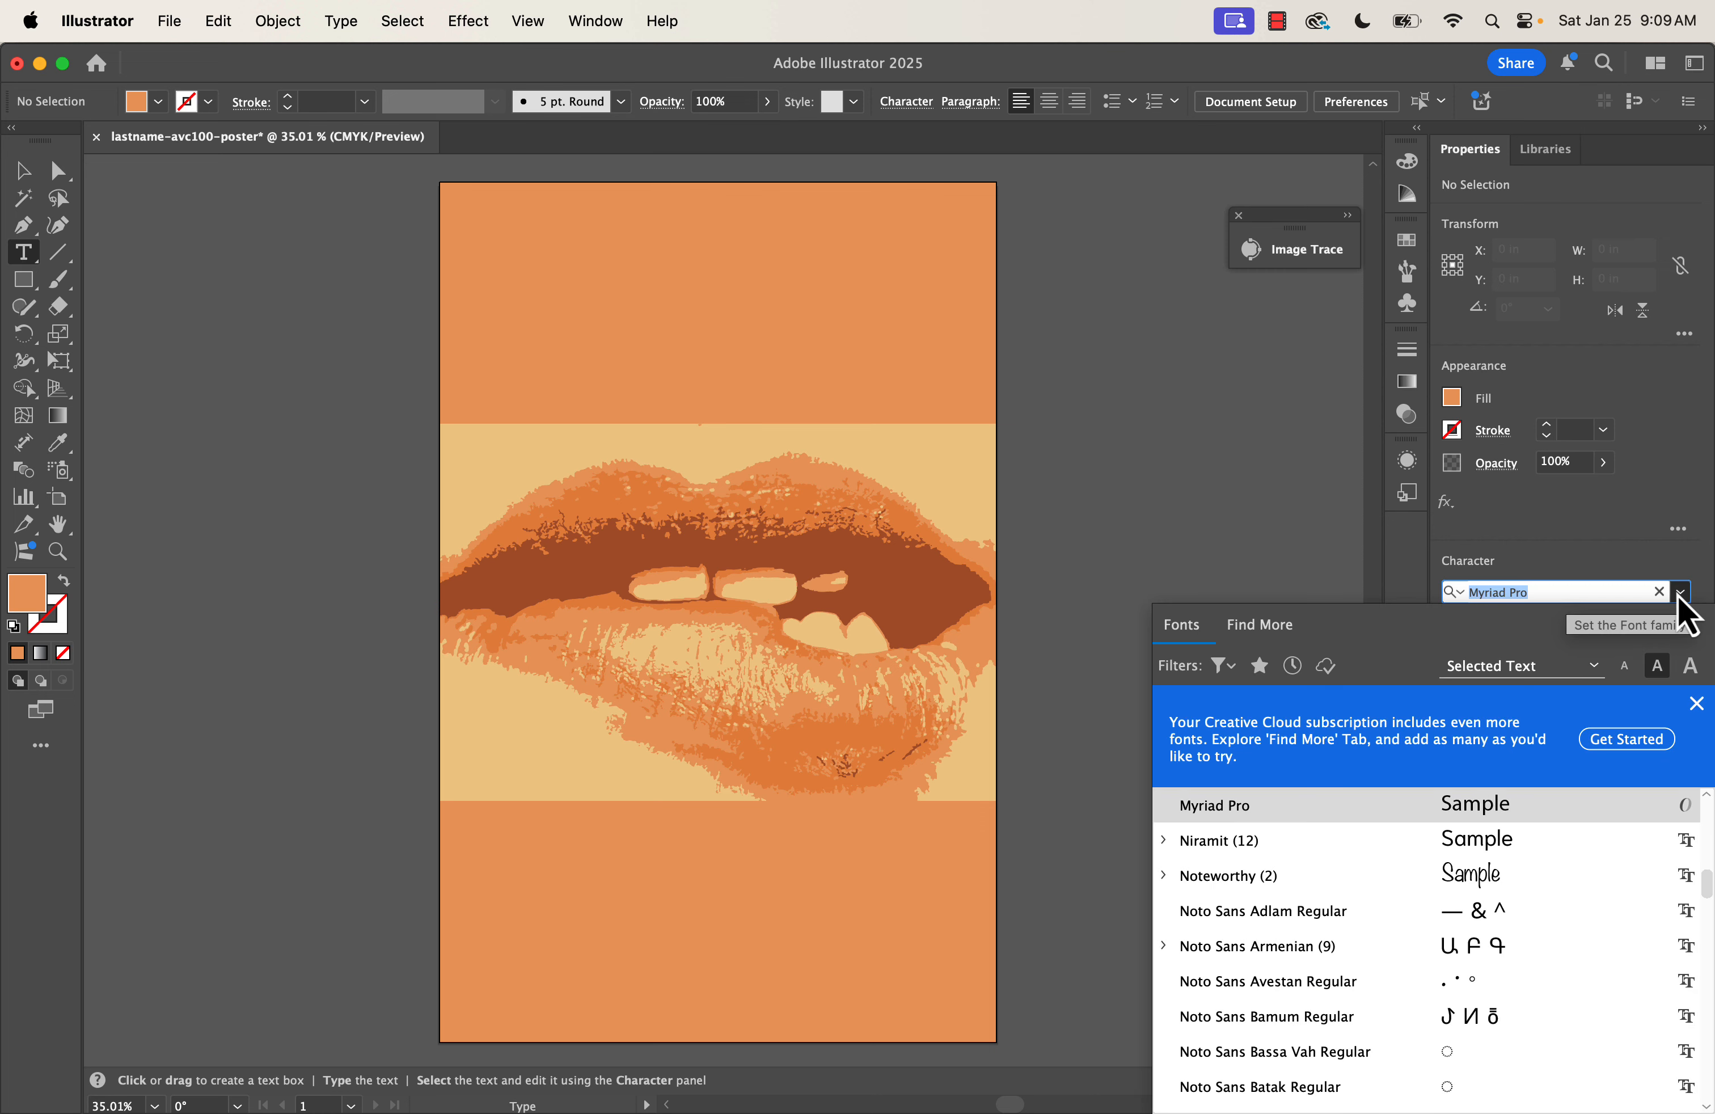
Check the font's name on its dafont page in Chrome and return to Illustrator
mouse_move(1186, 1110)
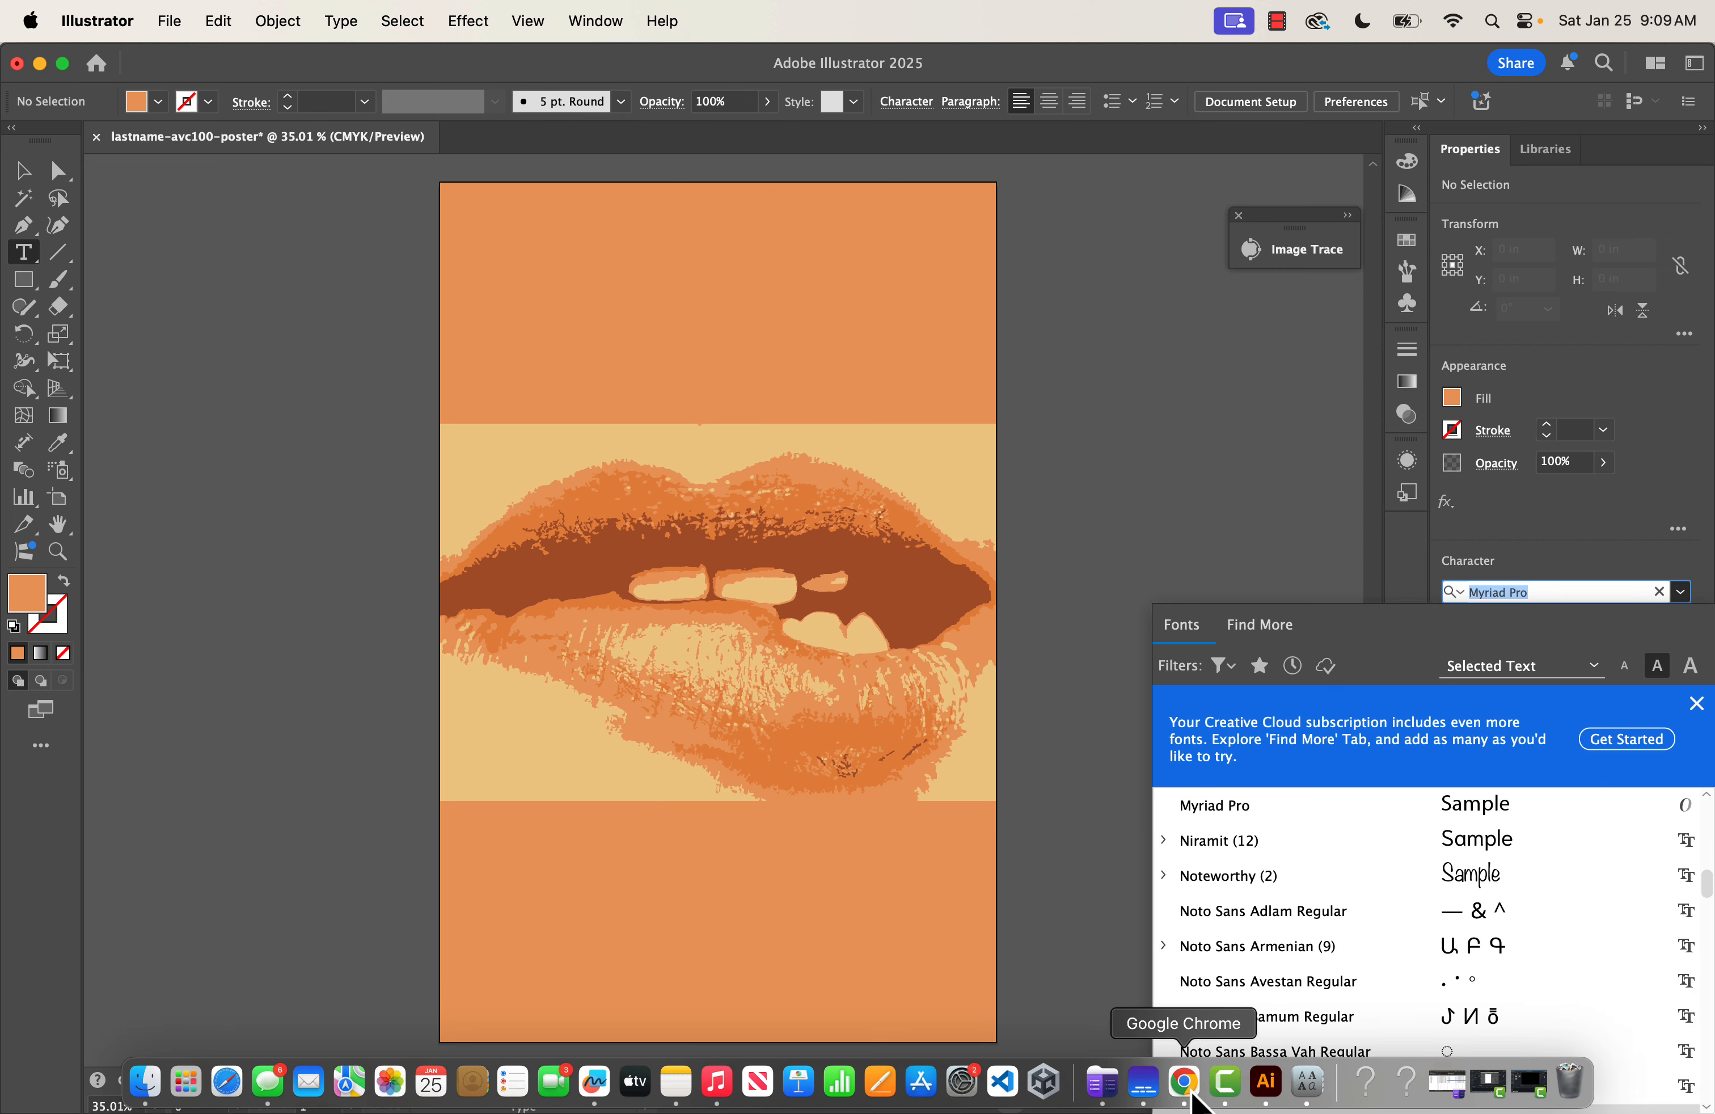
left_click(1185, 1083)
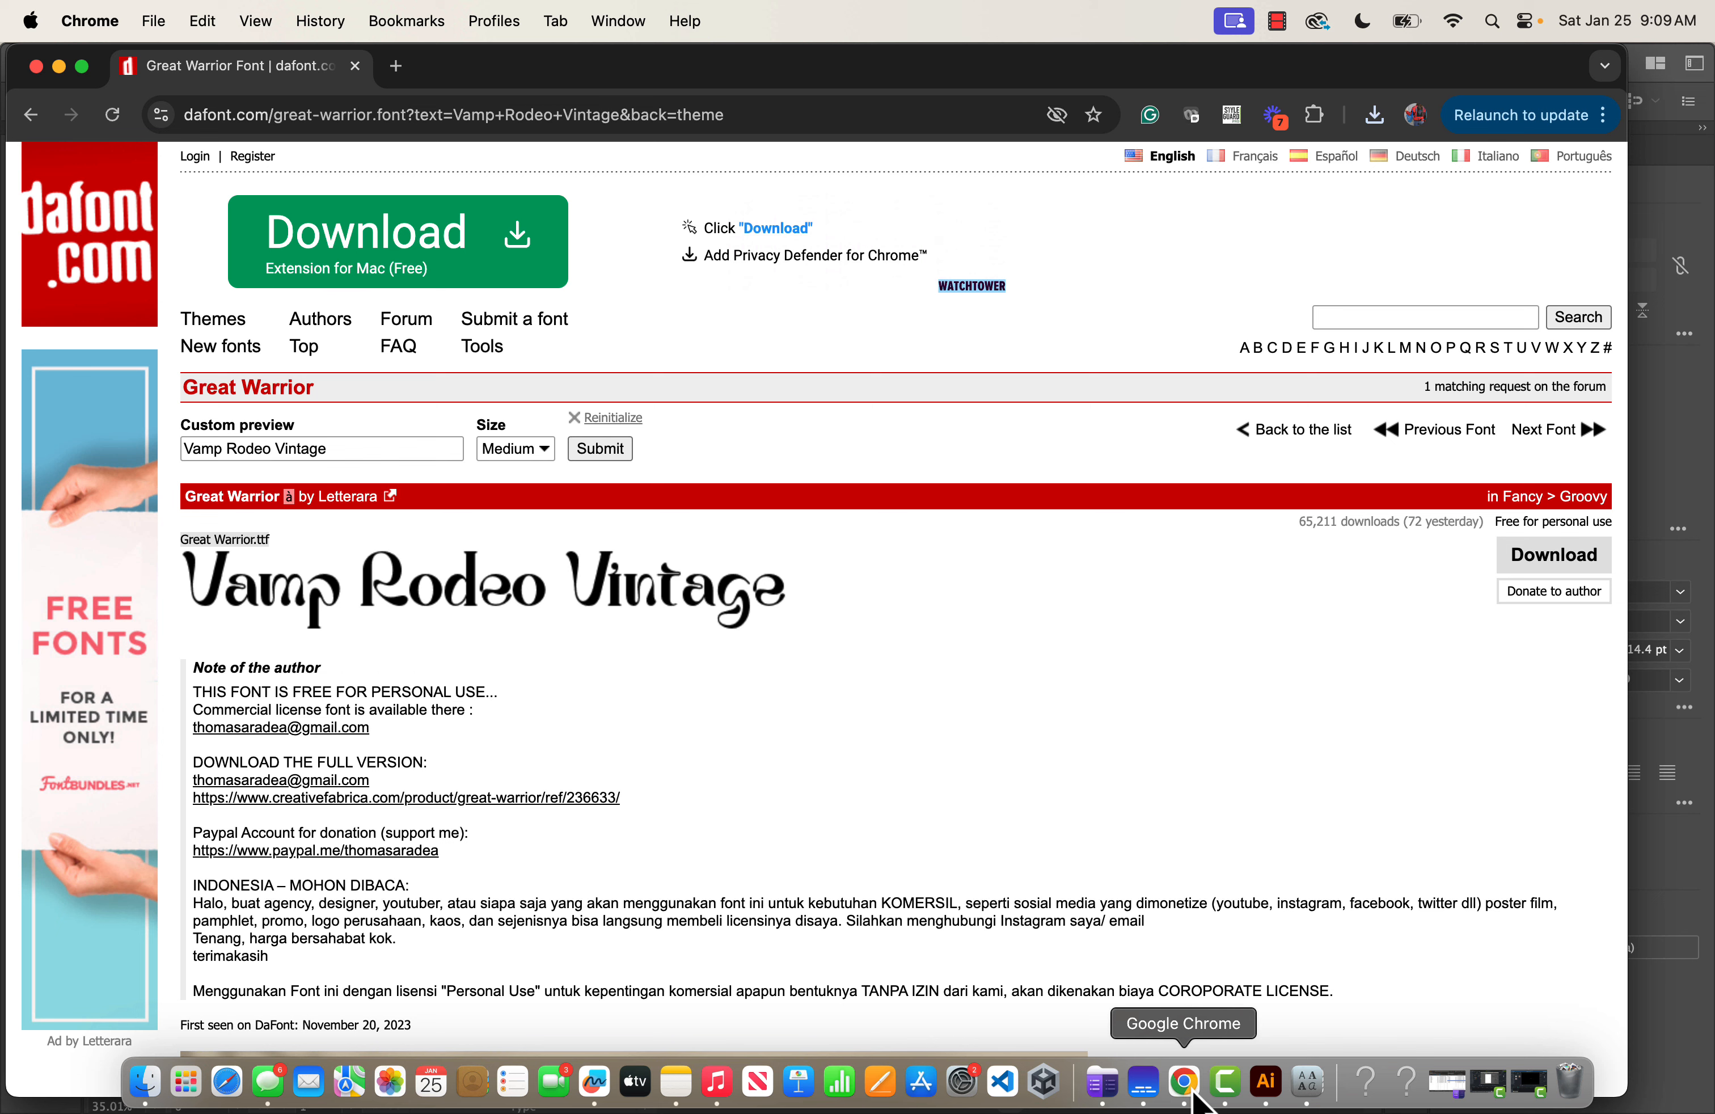
left_click(1266, 1082)
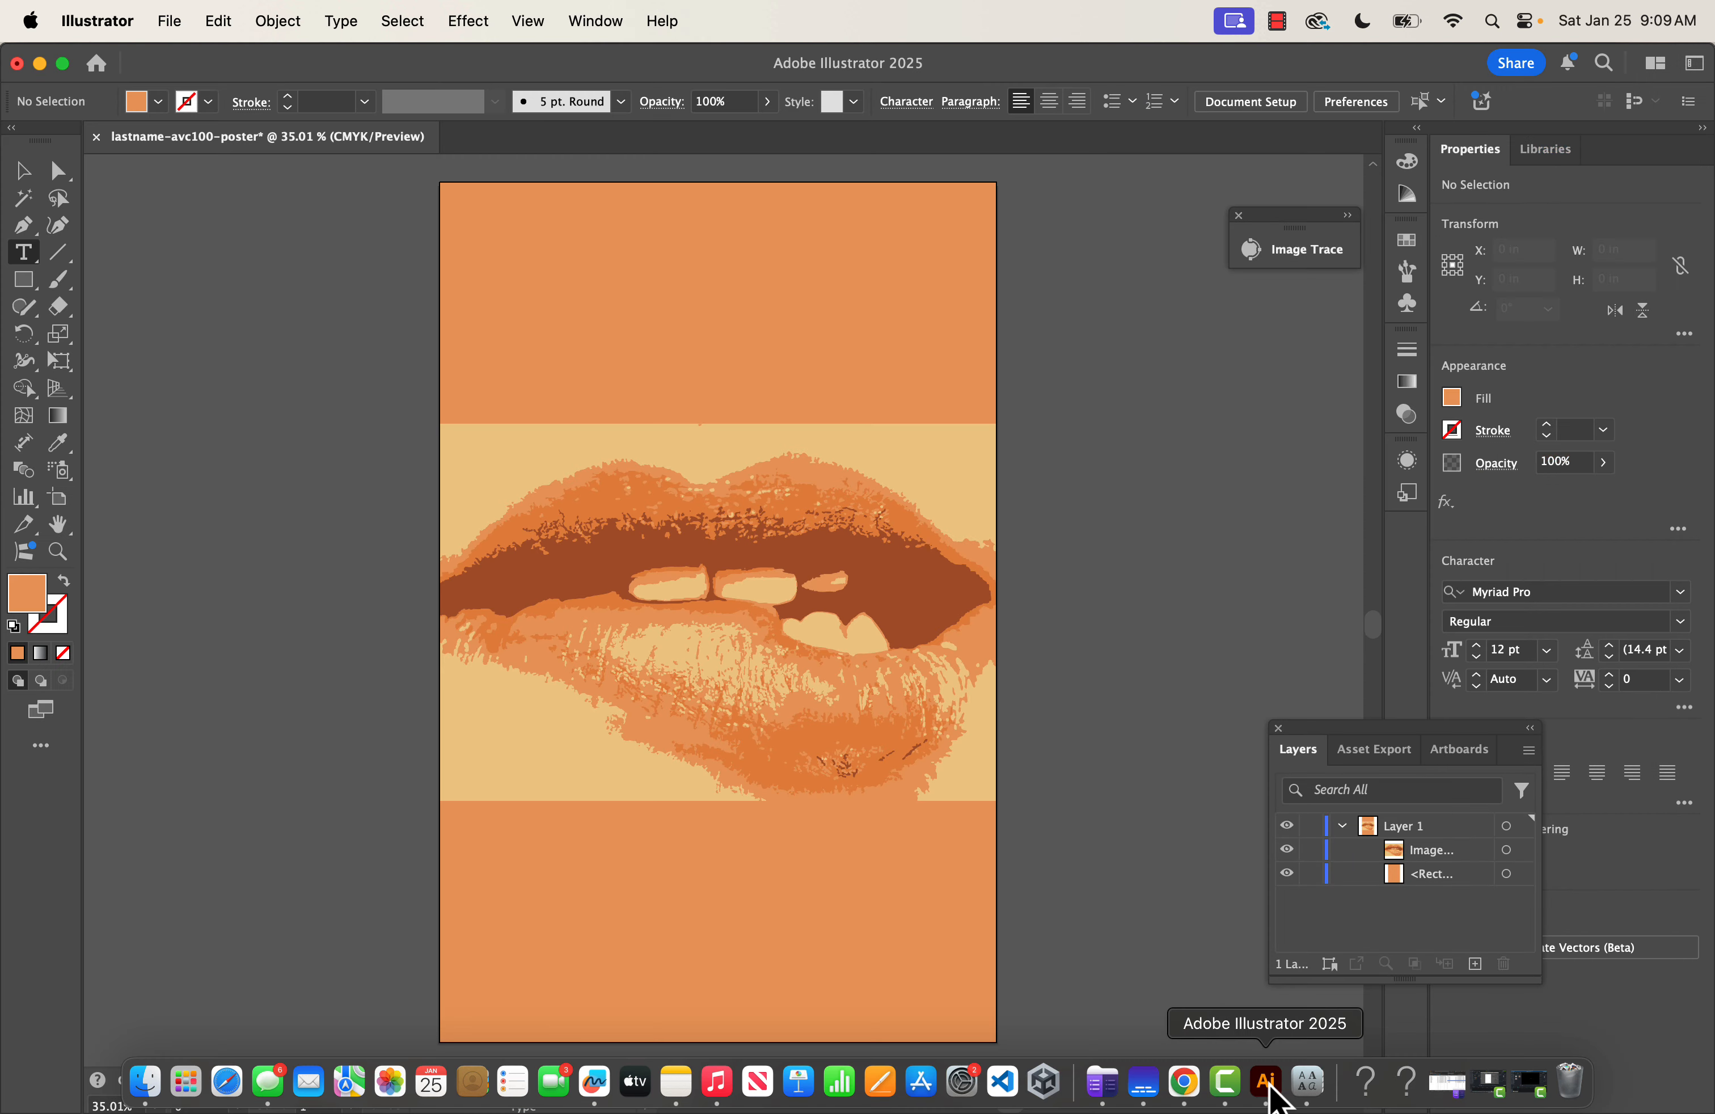
Set the text font family to Great Warrior-Personal use
left_click(1533, 589)
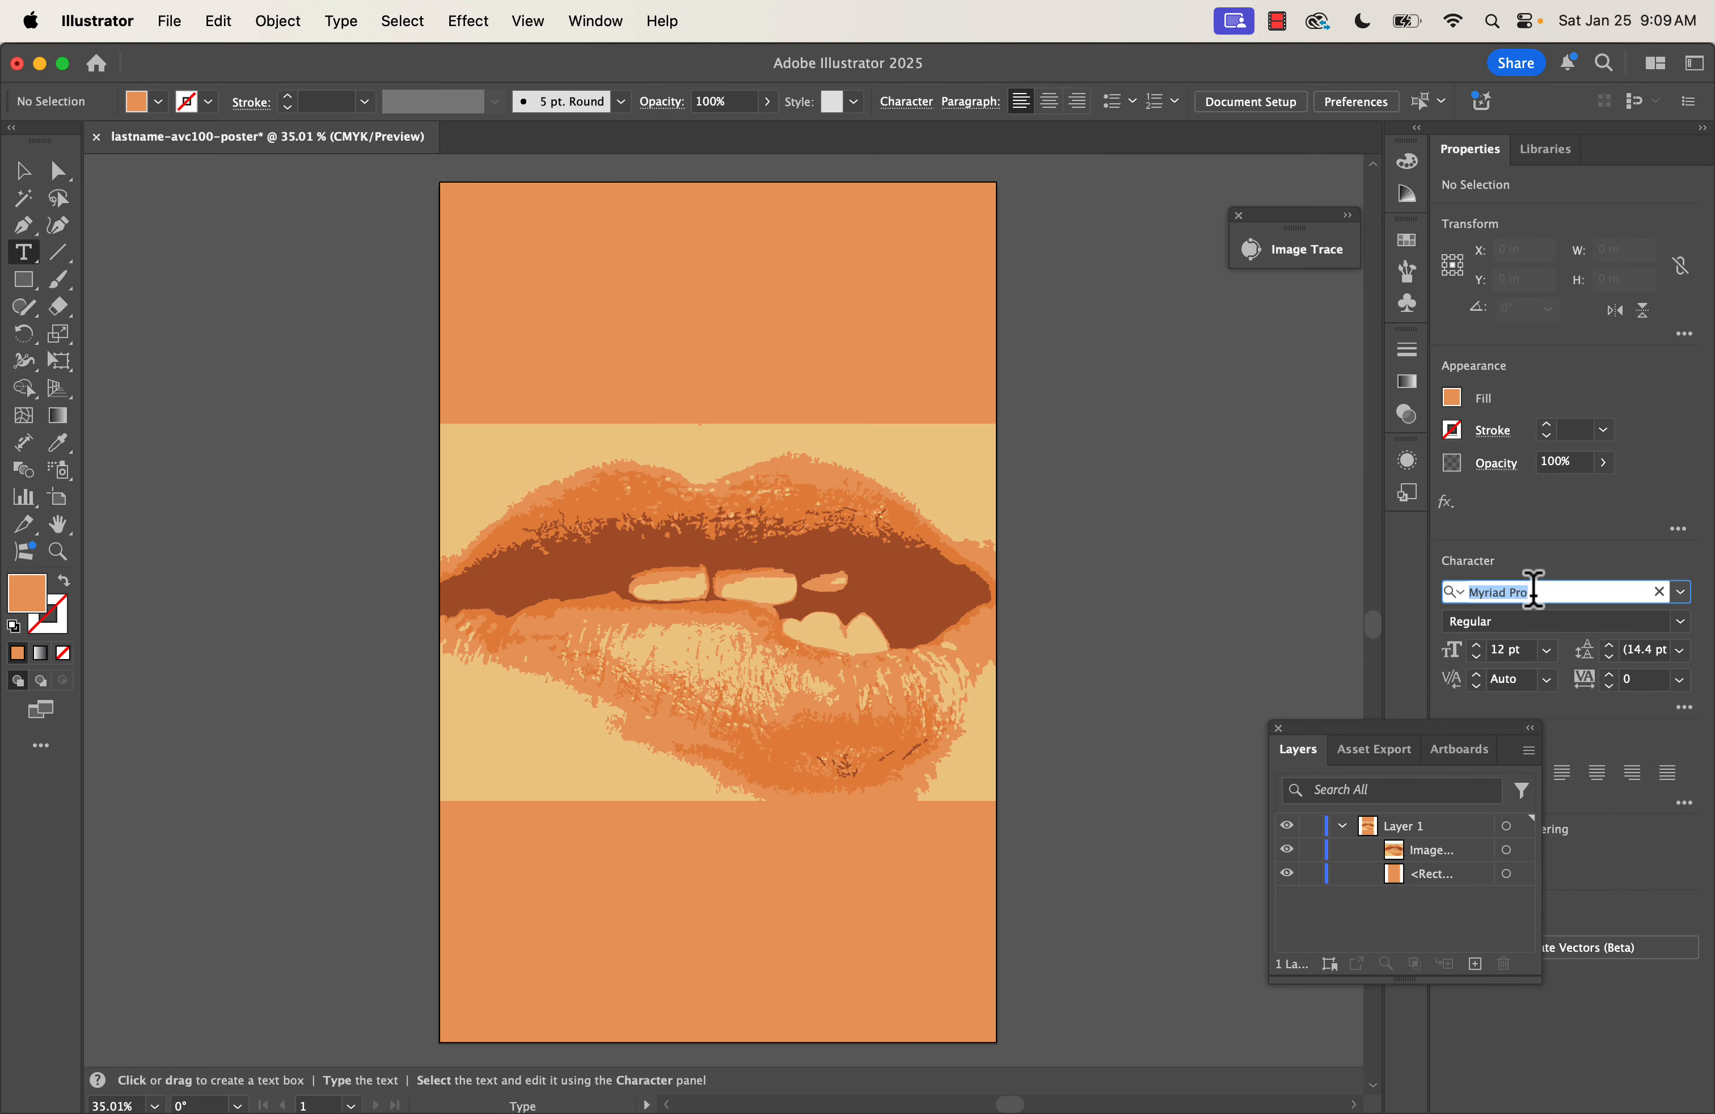
left_click(1680, 592)
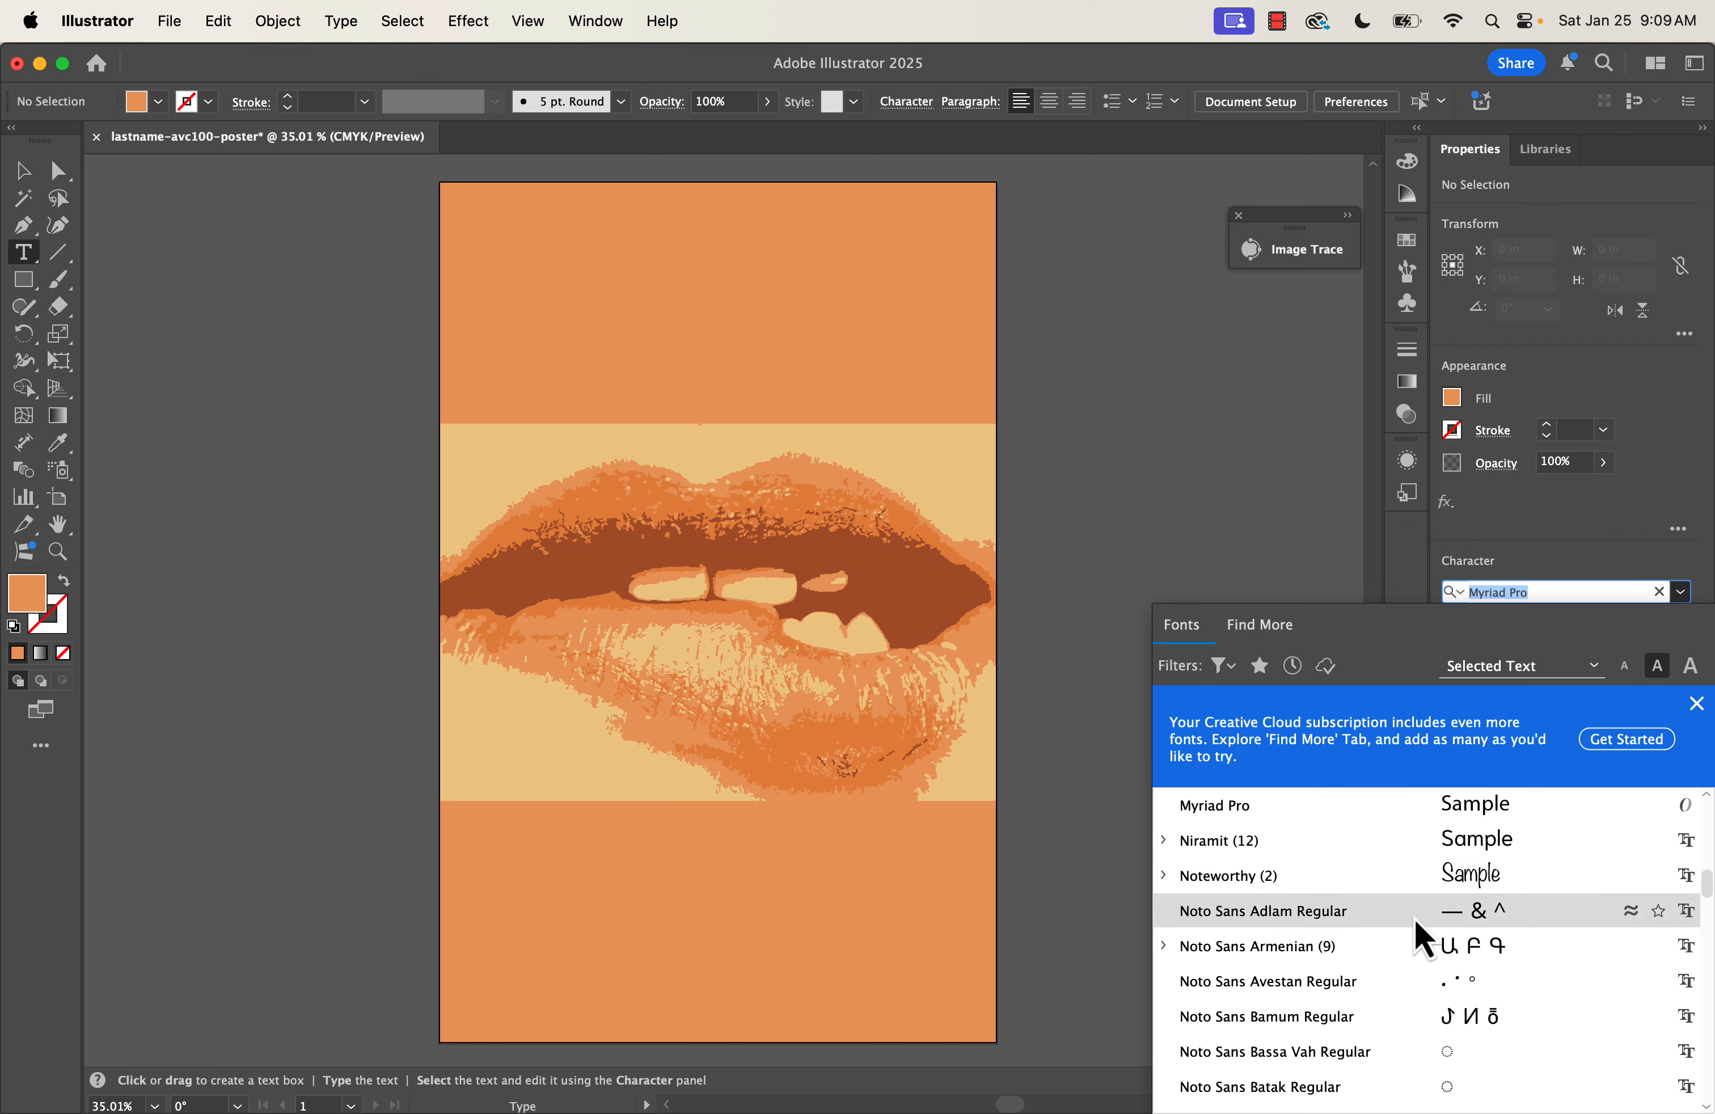
scroll(1415, 920, "down", 5)
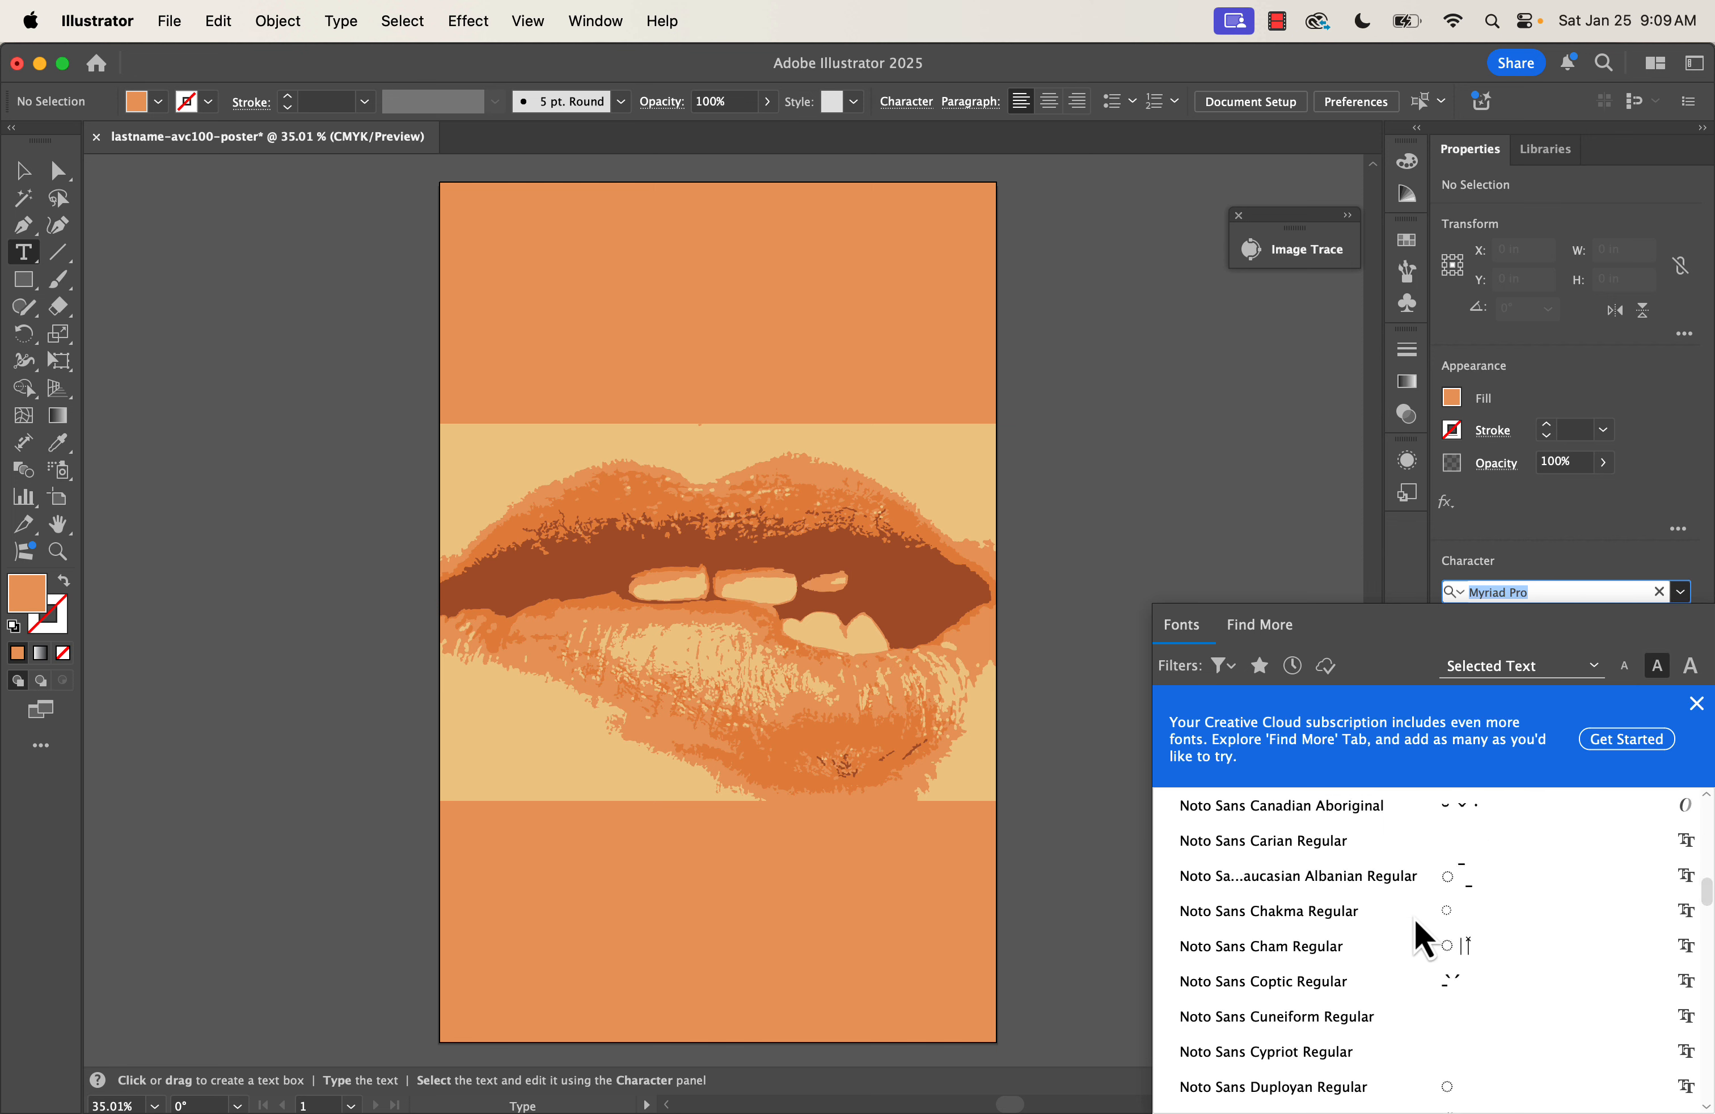
scroll(1415, 919, "down", 7)
scroll(1415, 922, "up", 20)
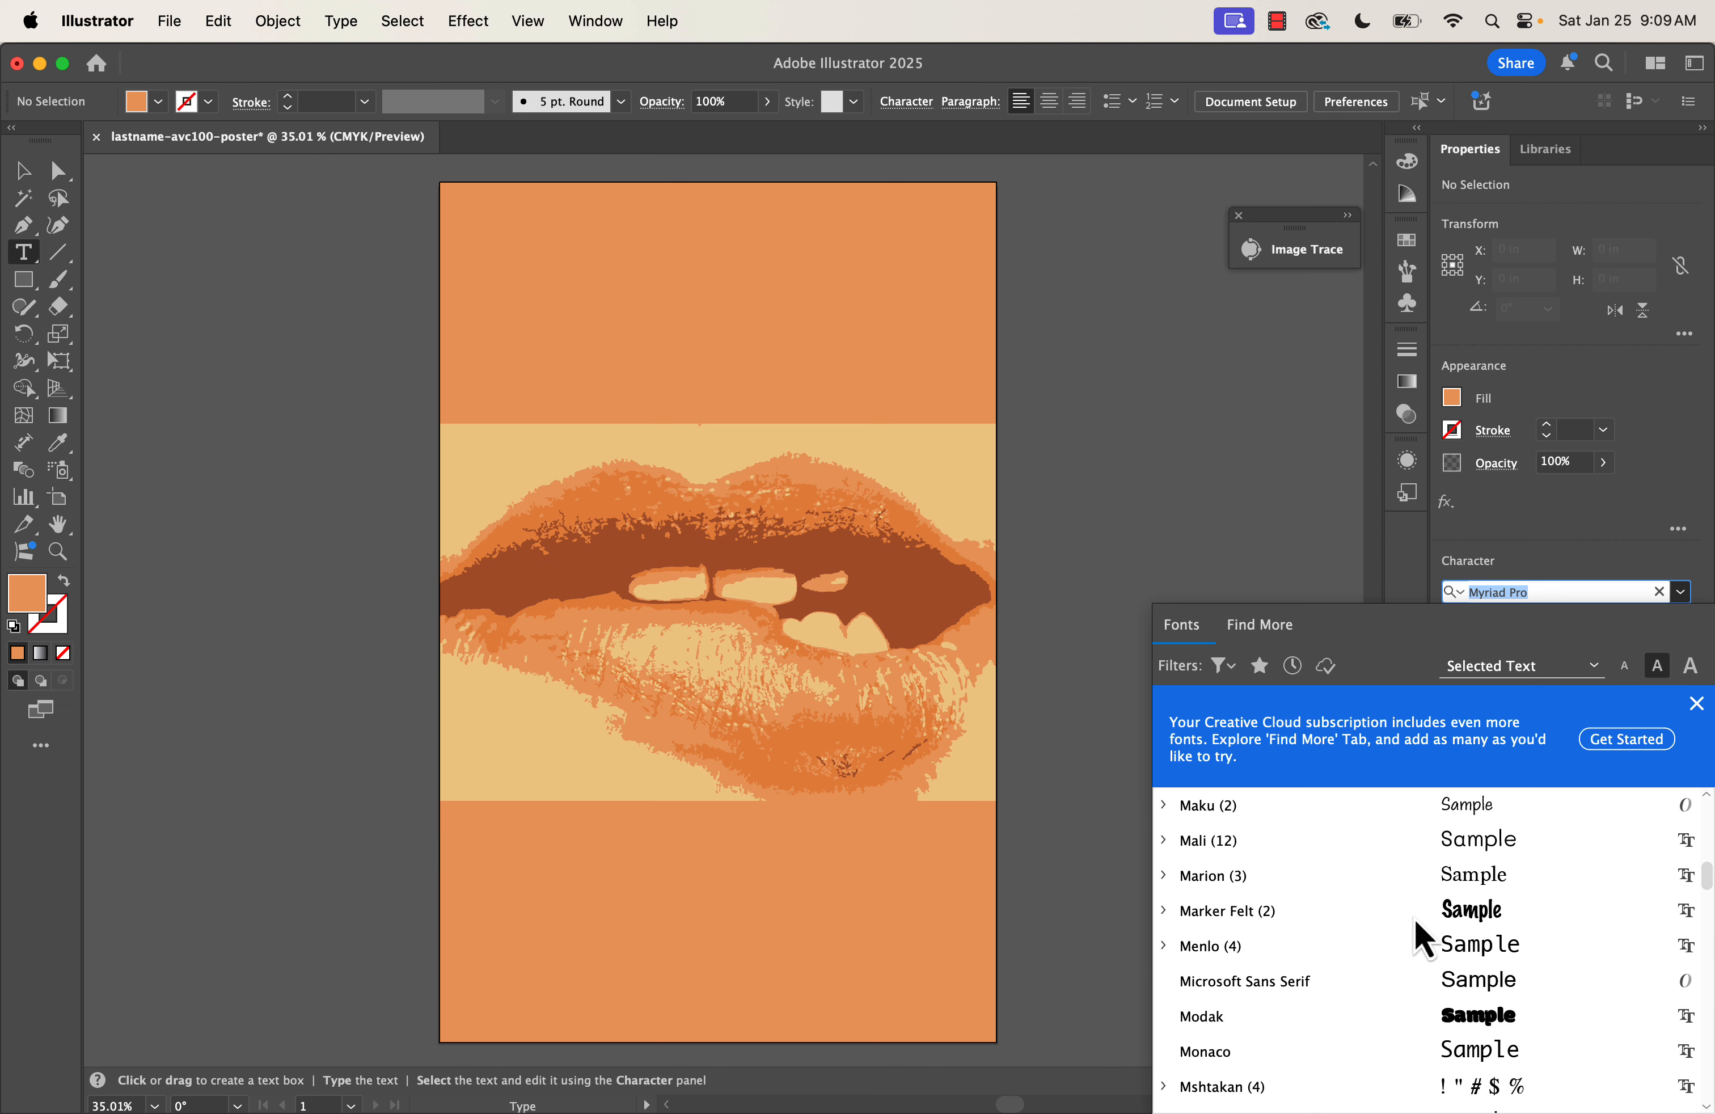
scroll(1415, 920, "up", 15)
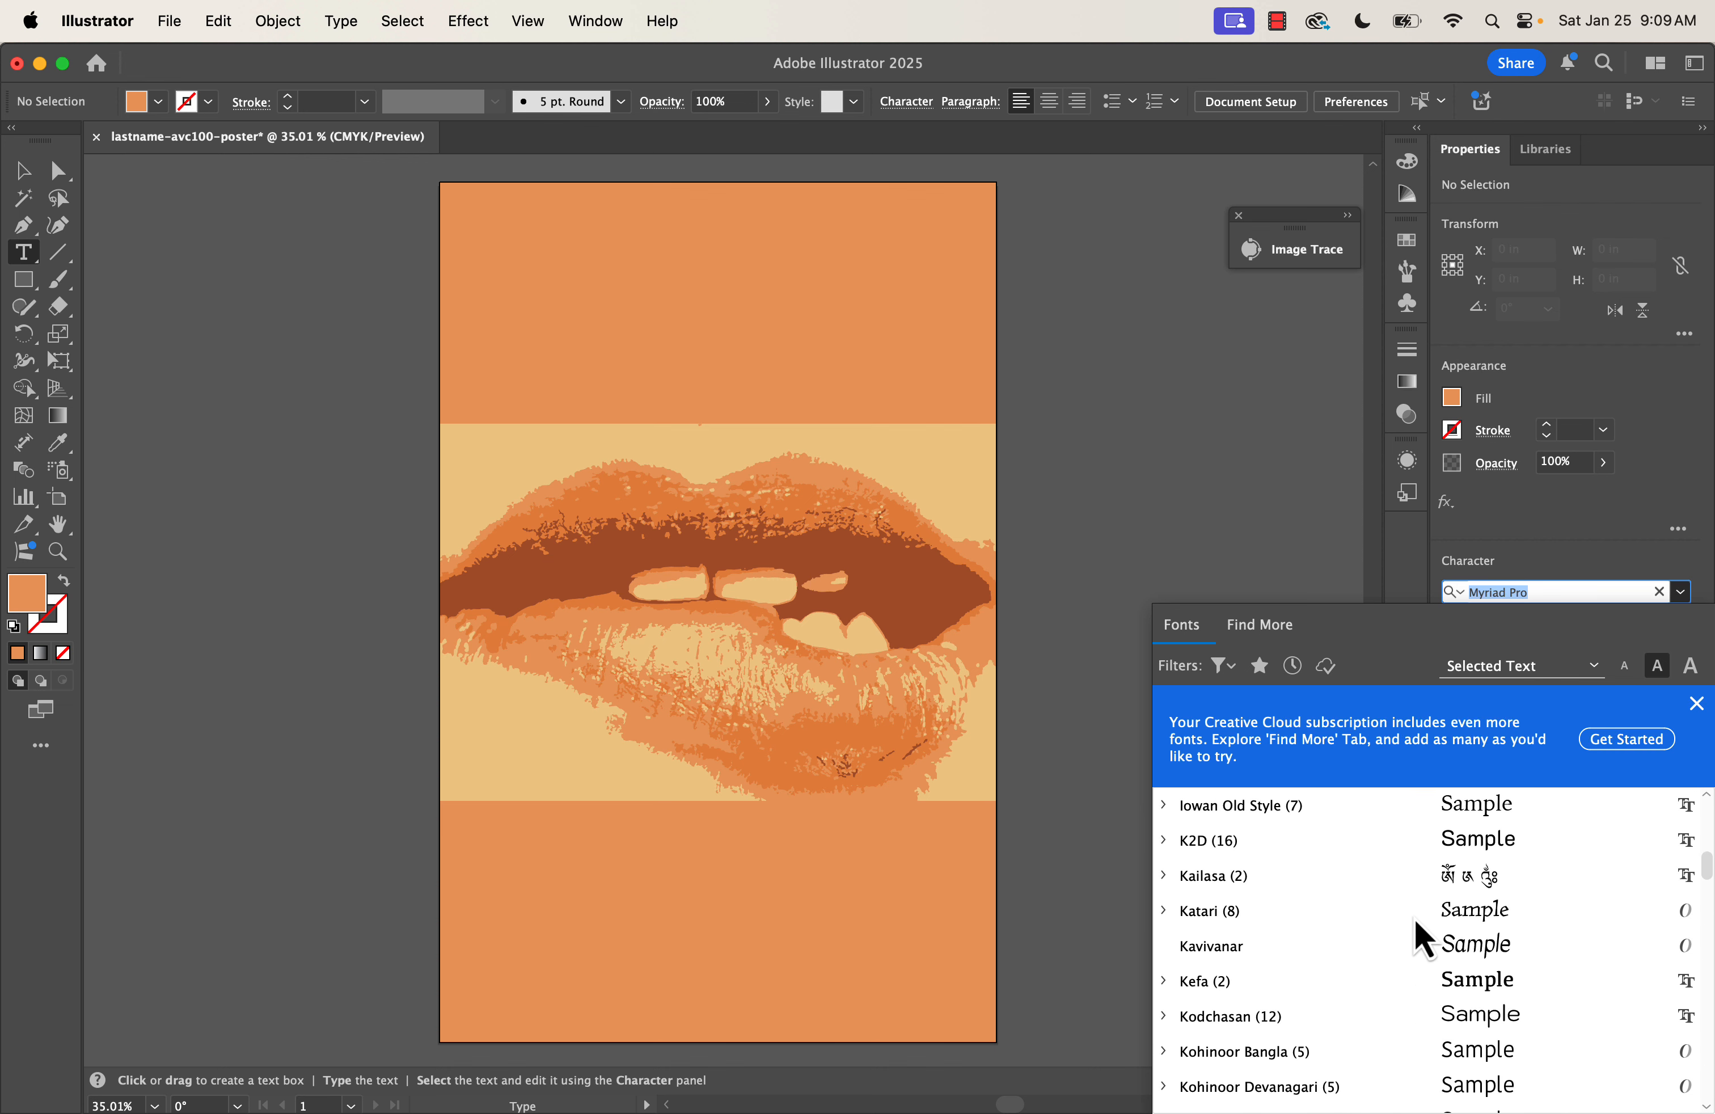
left_click(1348, 876)
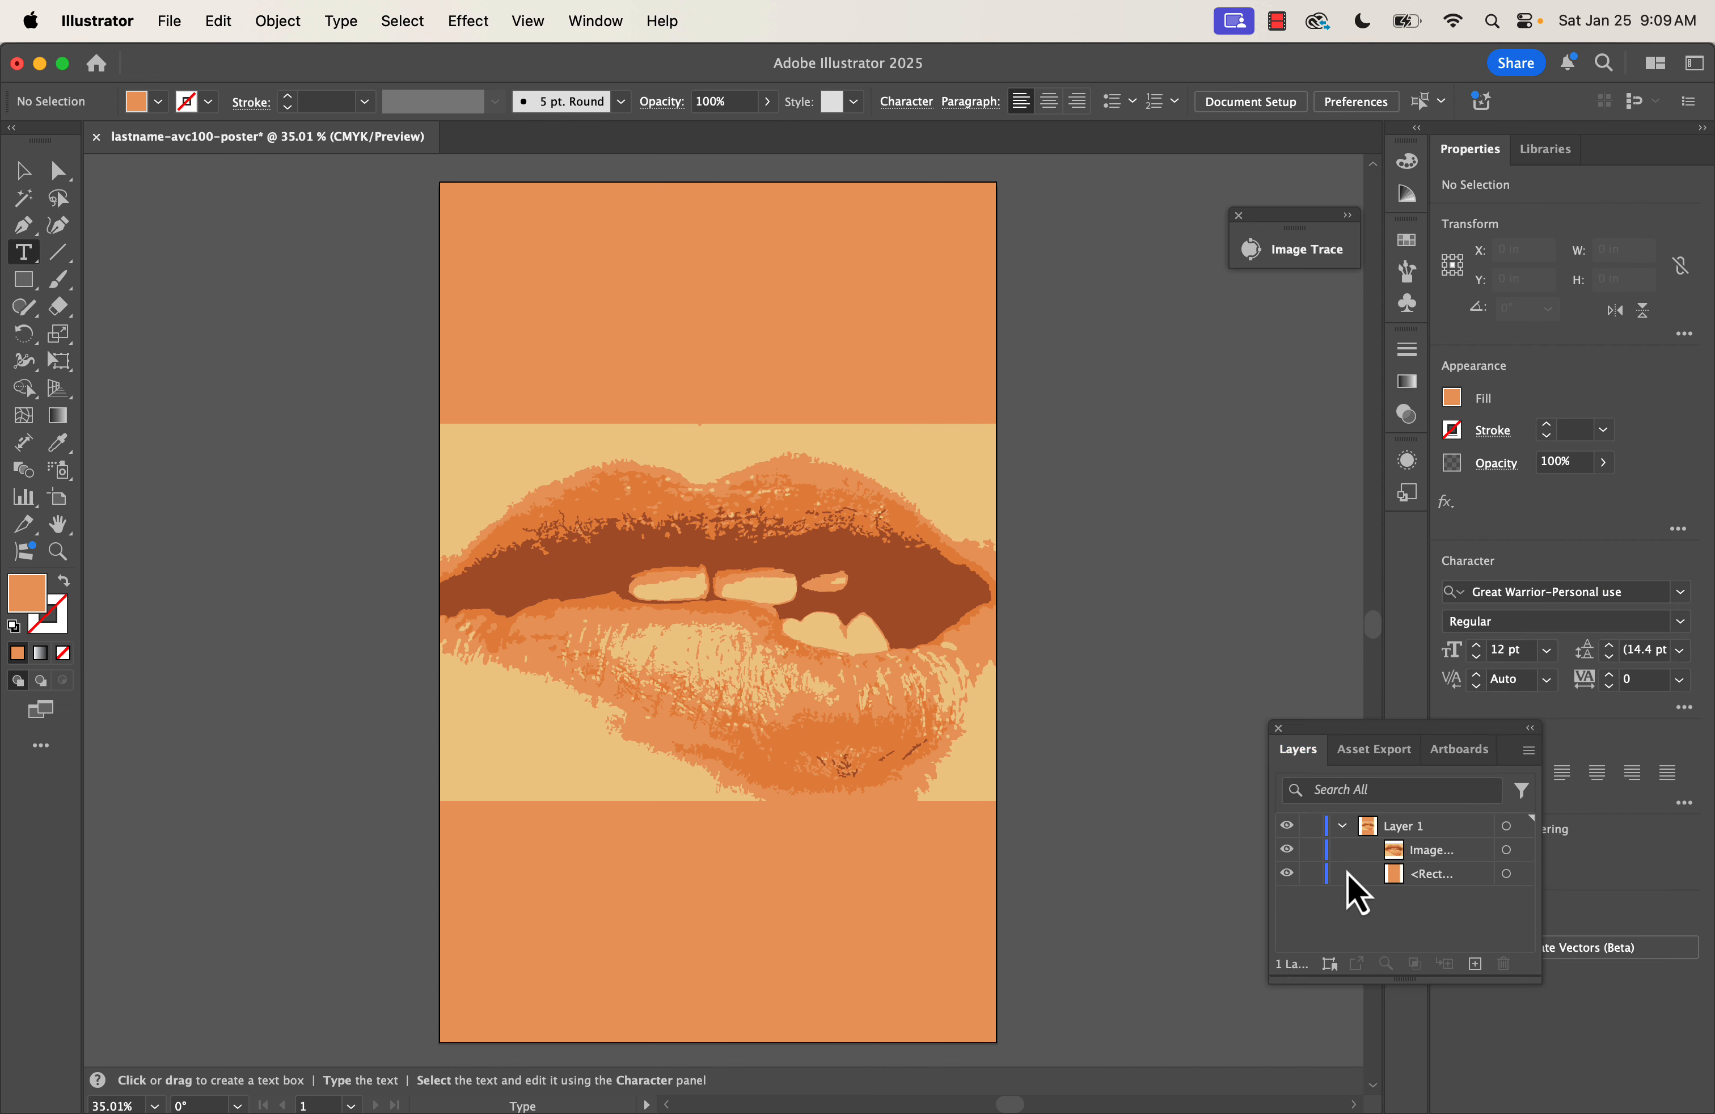
Add the title "Vamp Rodeo" at 80 pt in the orange band above the lips
left_click(939, 335)
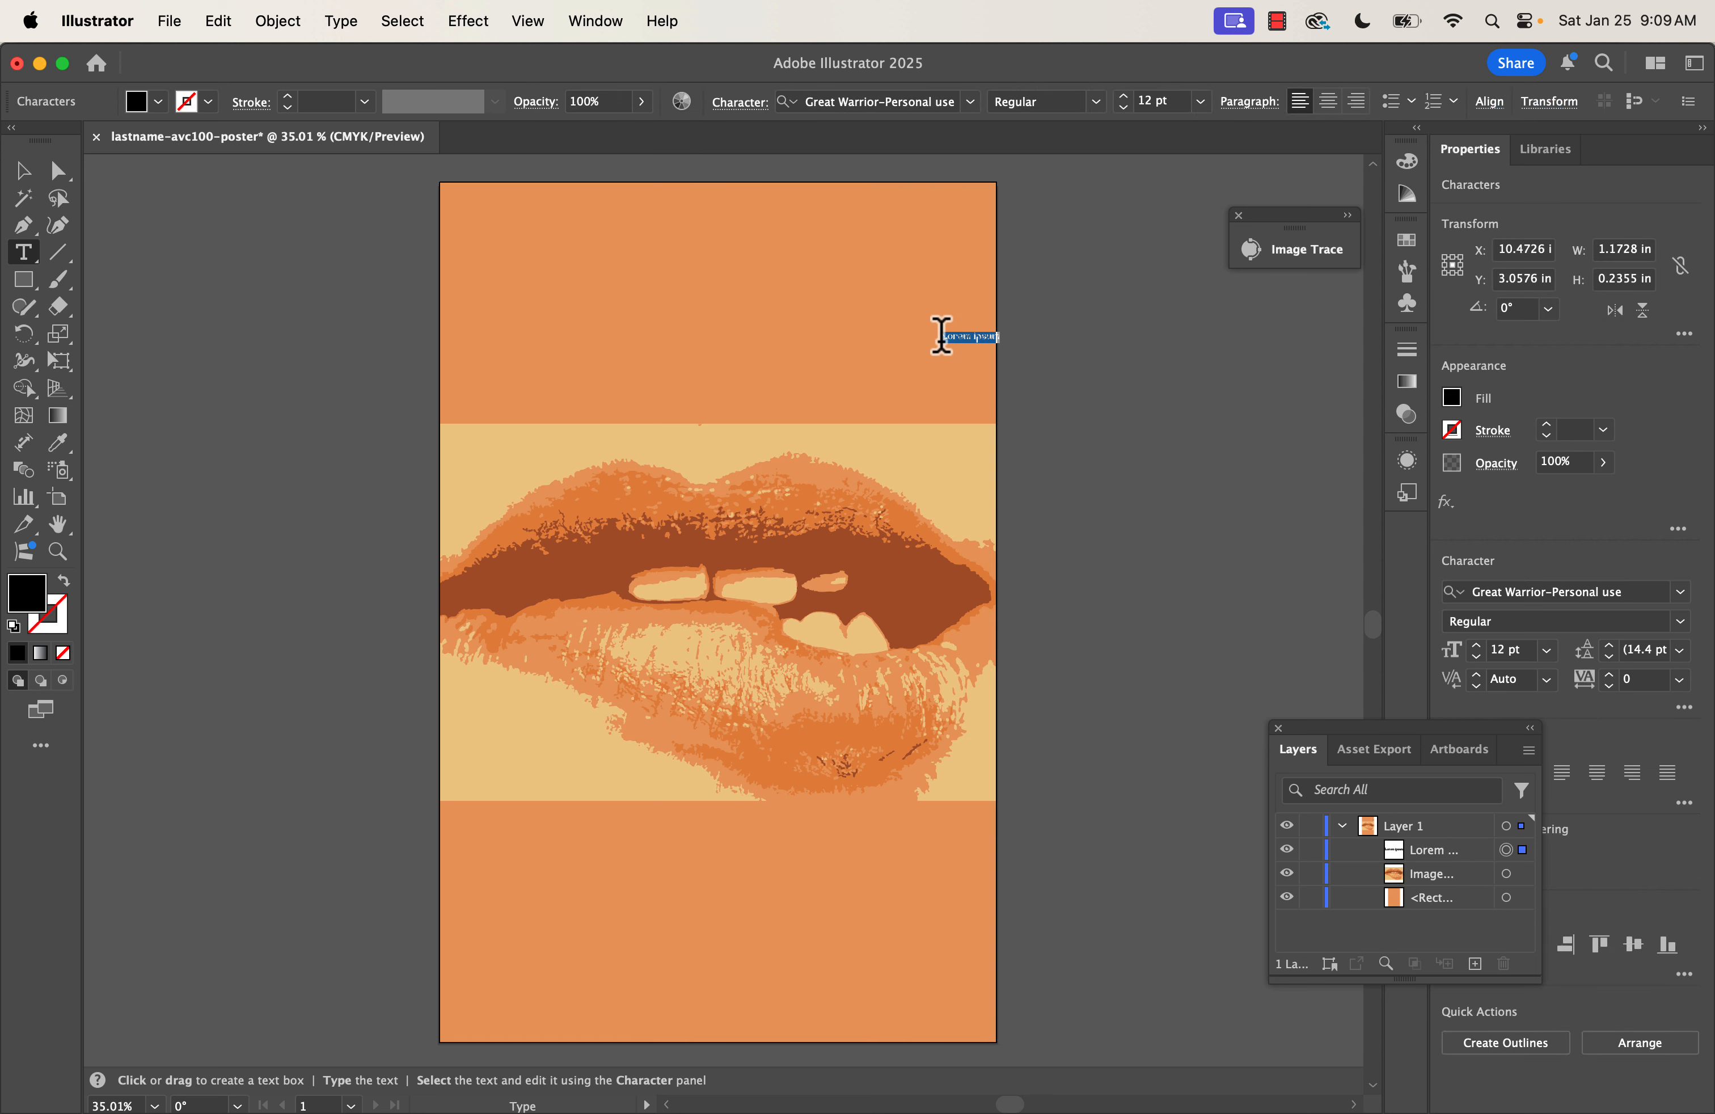
key("super+z")
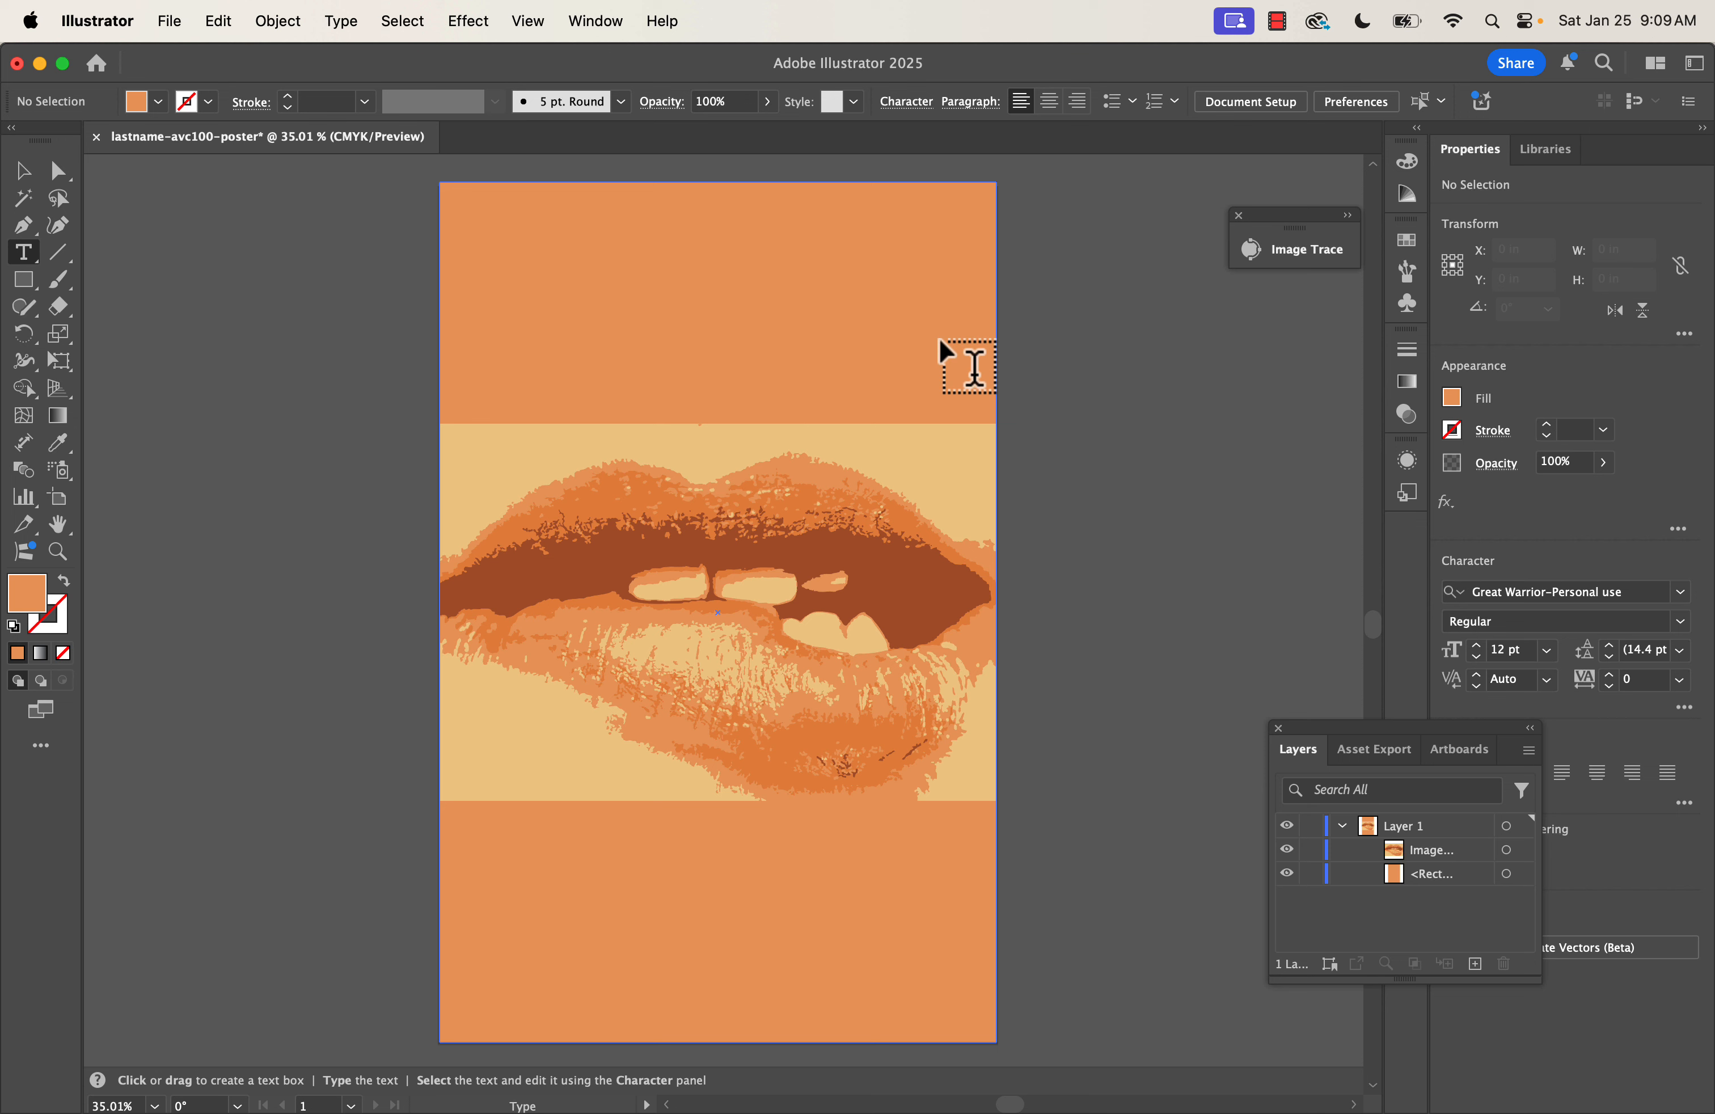
left_click(511, 312)
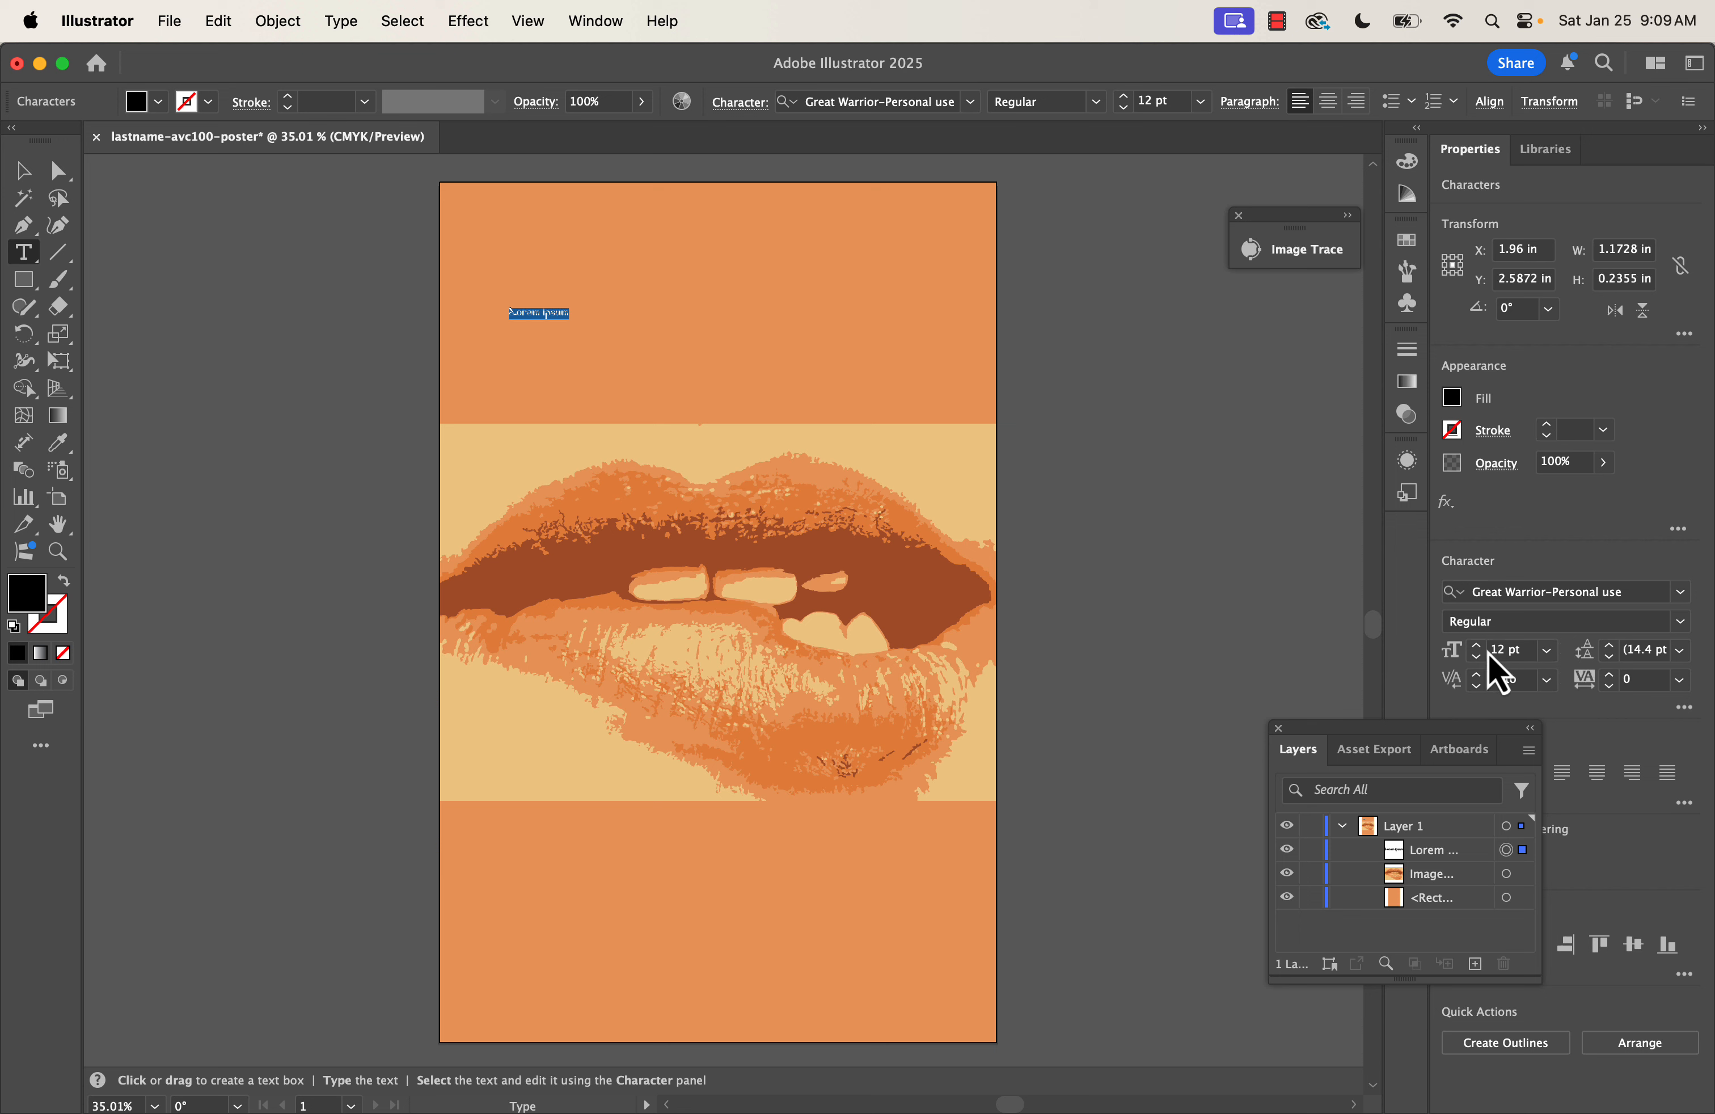
left_click_drag(1482, 646, 1482, 646)
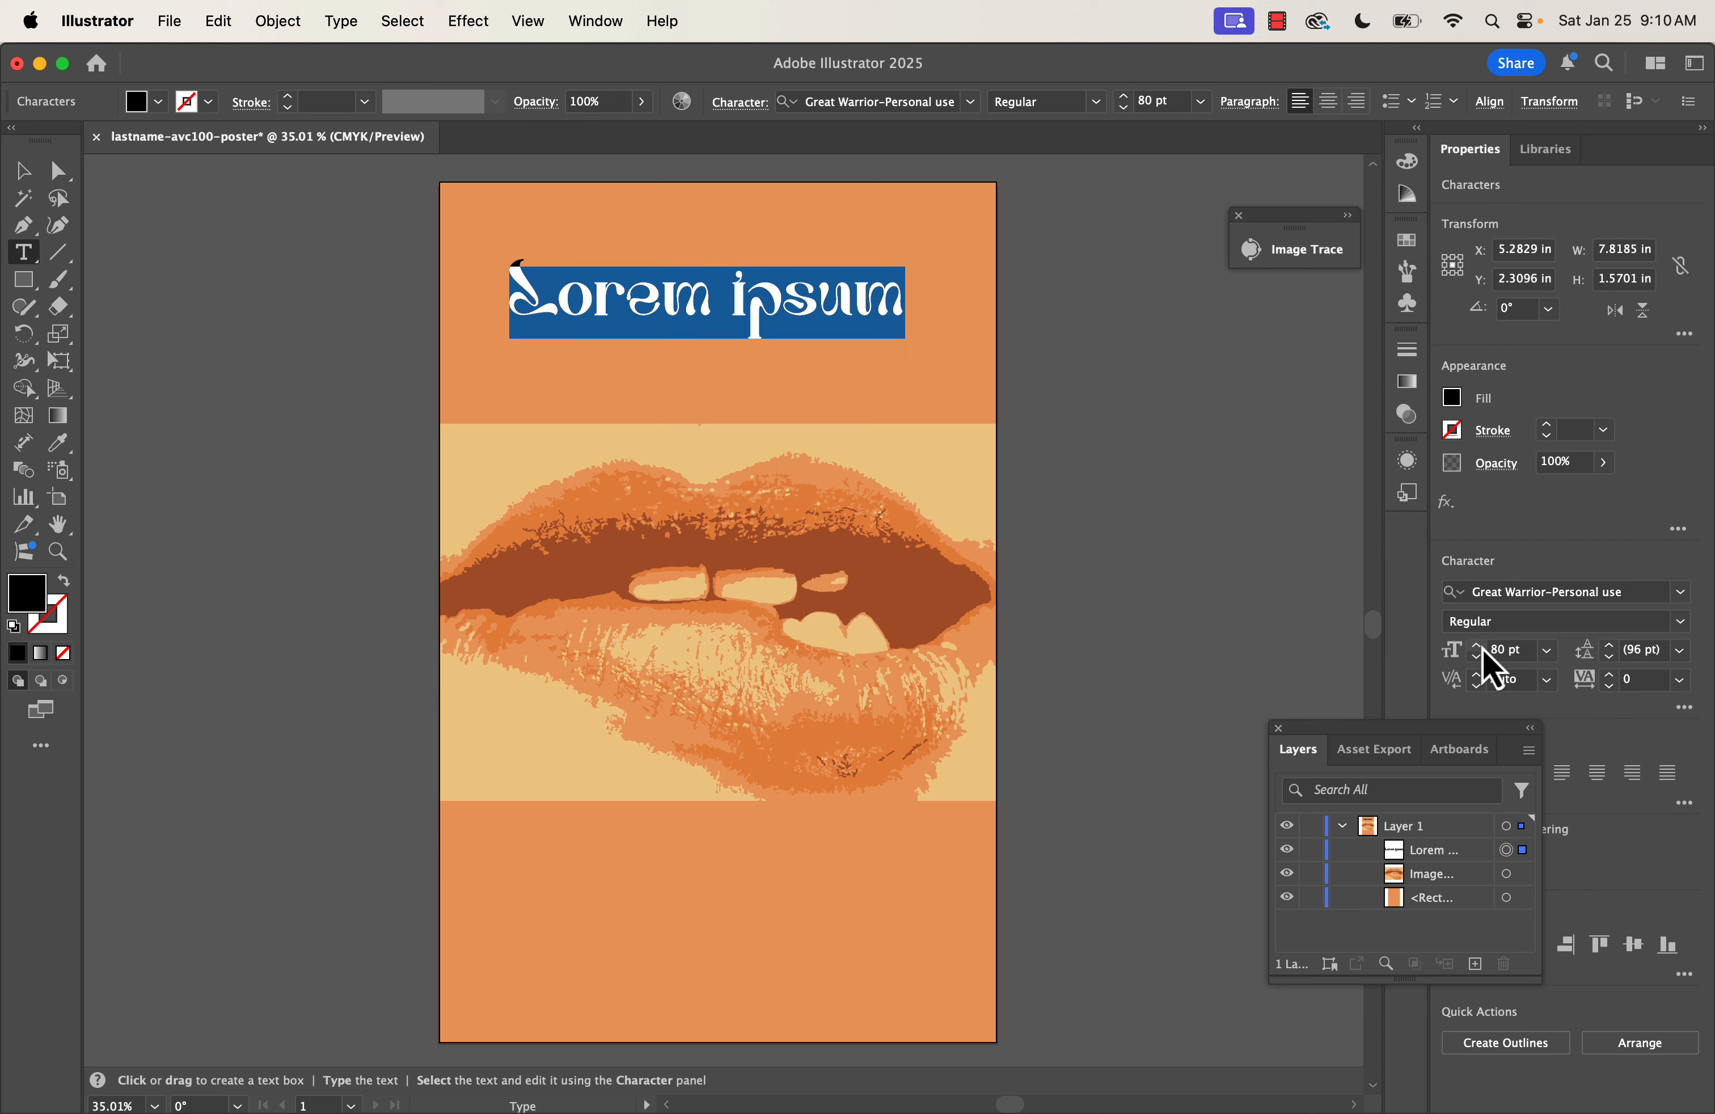
type("V")
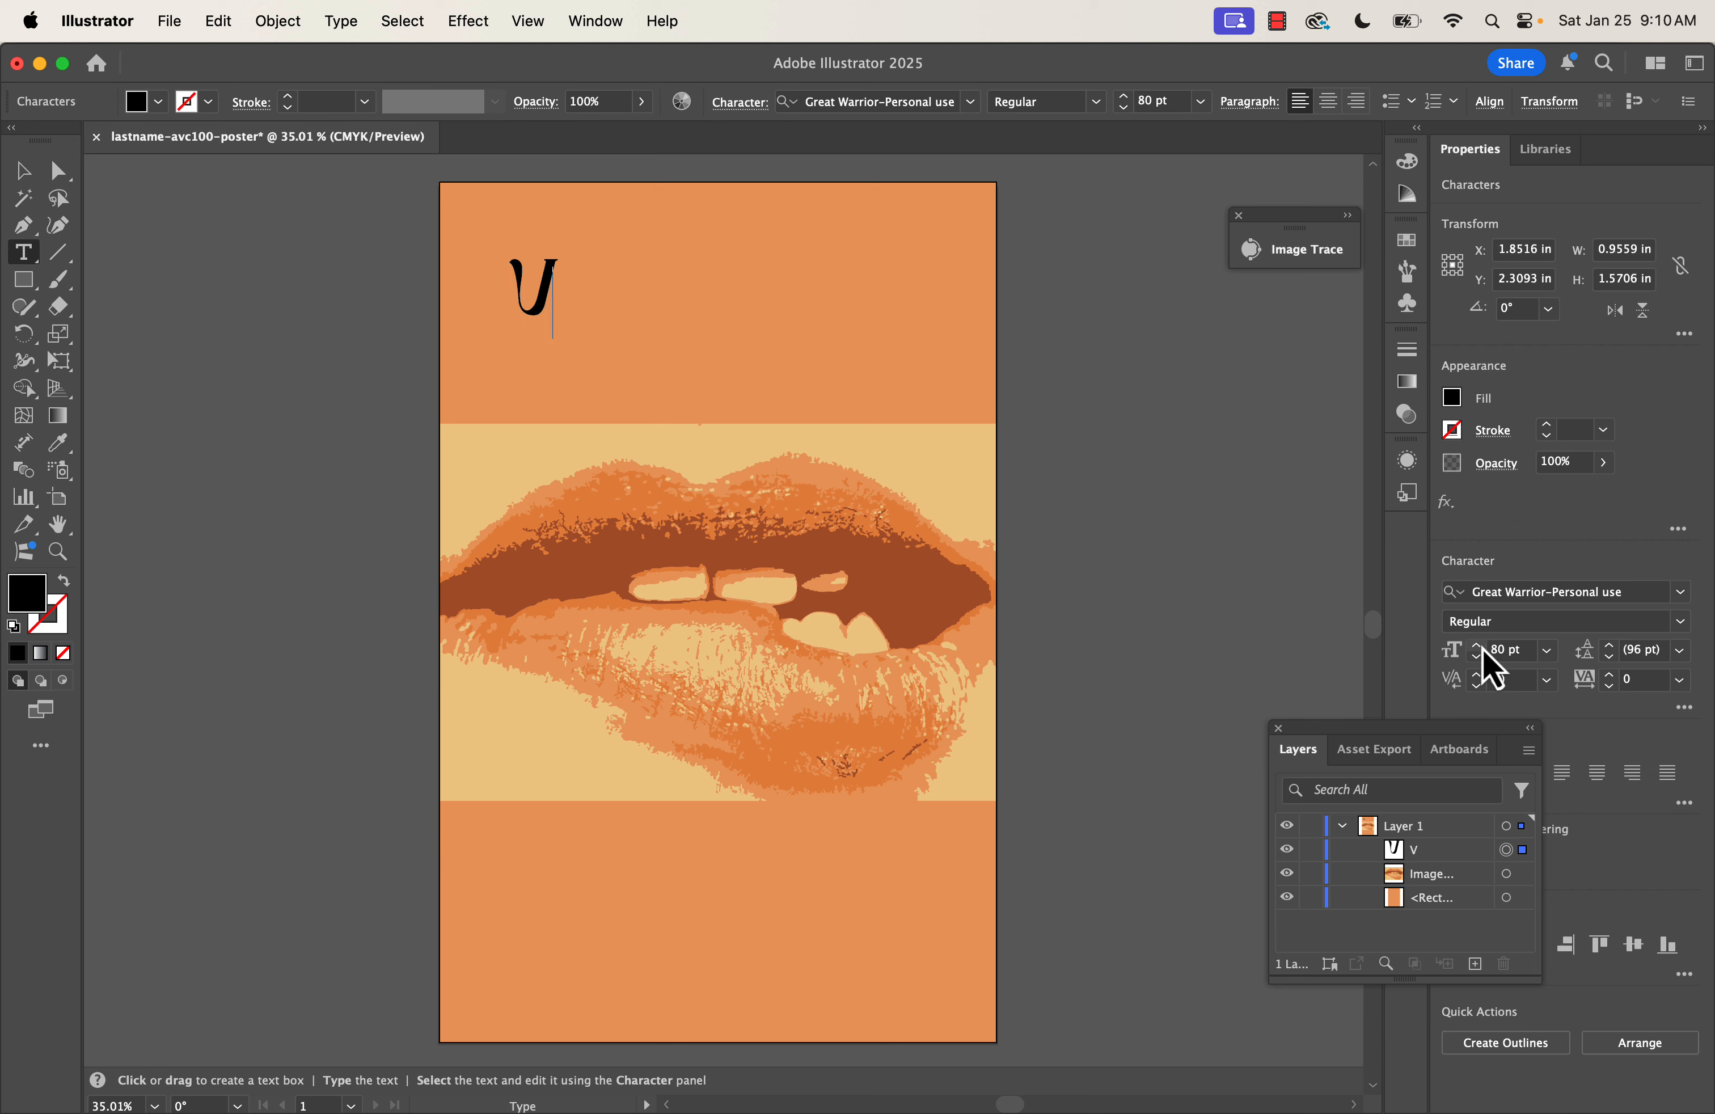
type("amp Rodeo")
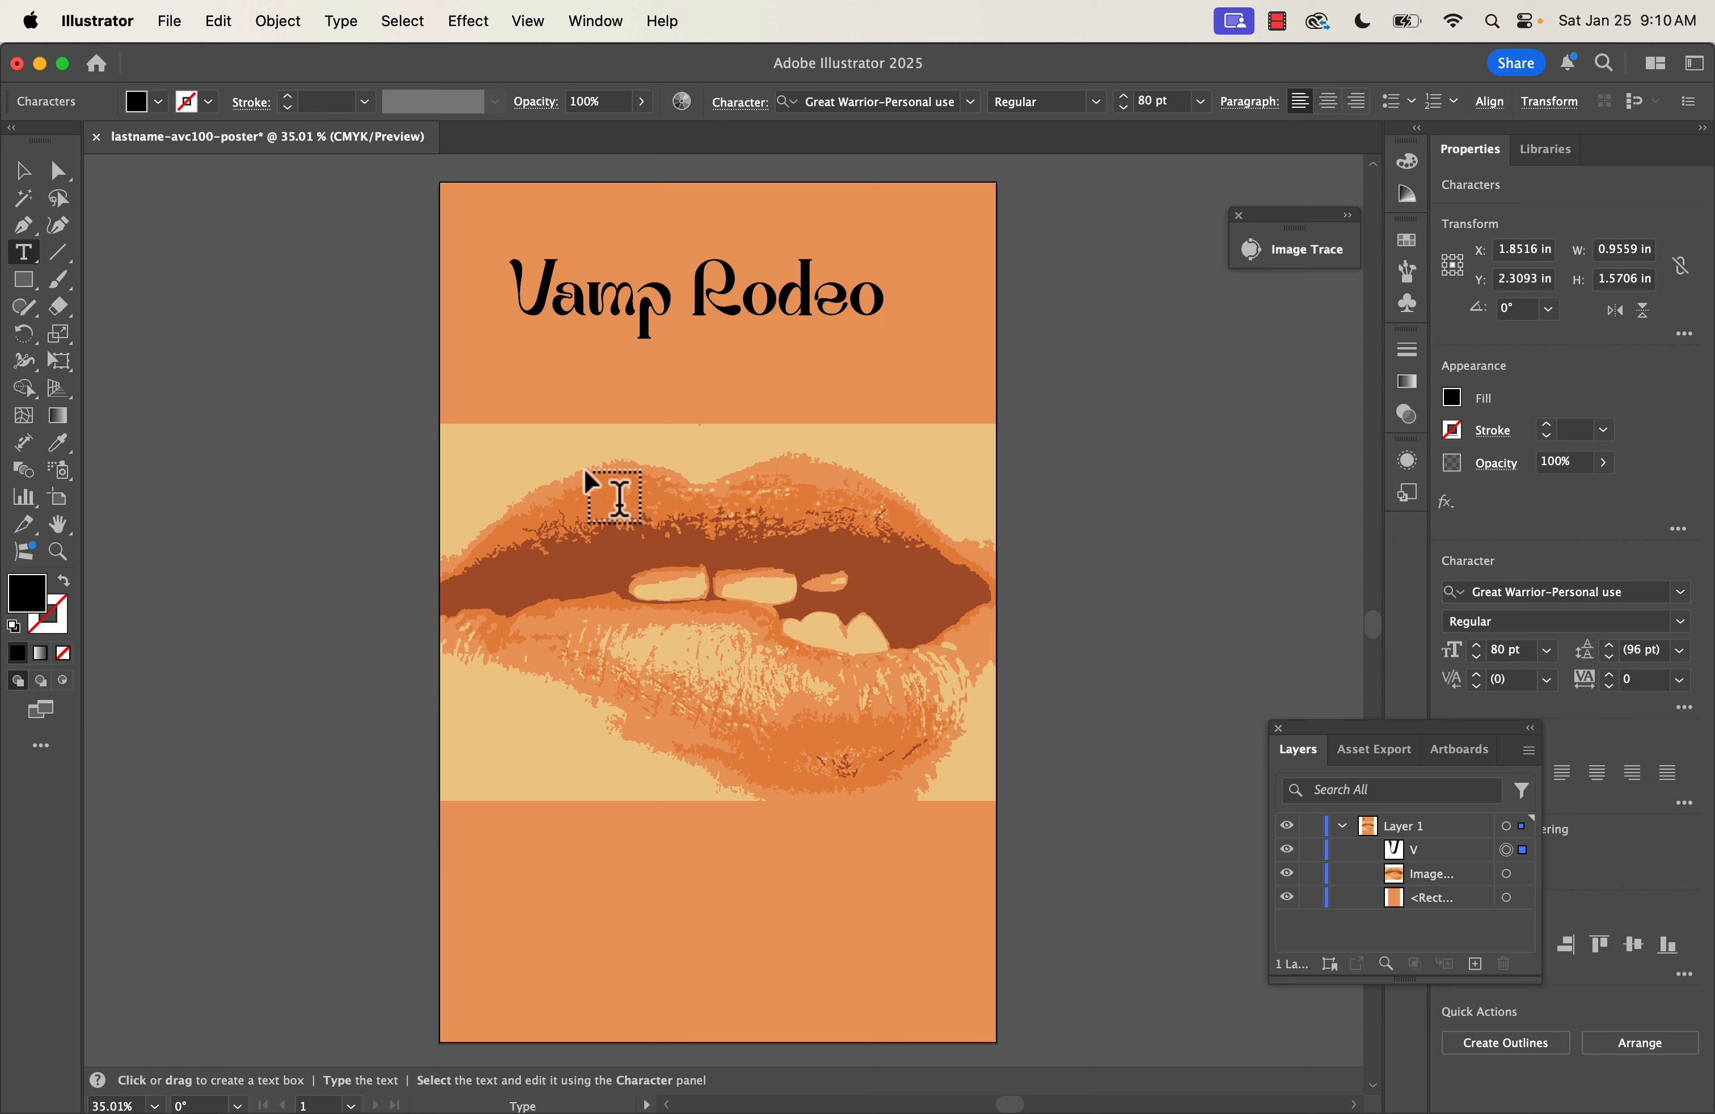
Center the "Vamp Rodeo" title horizontally on the artboard, moving the Layers panel clear of the alignment options
left_click(22, 173)
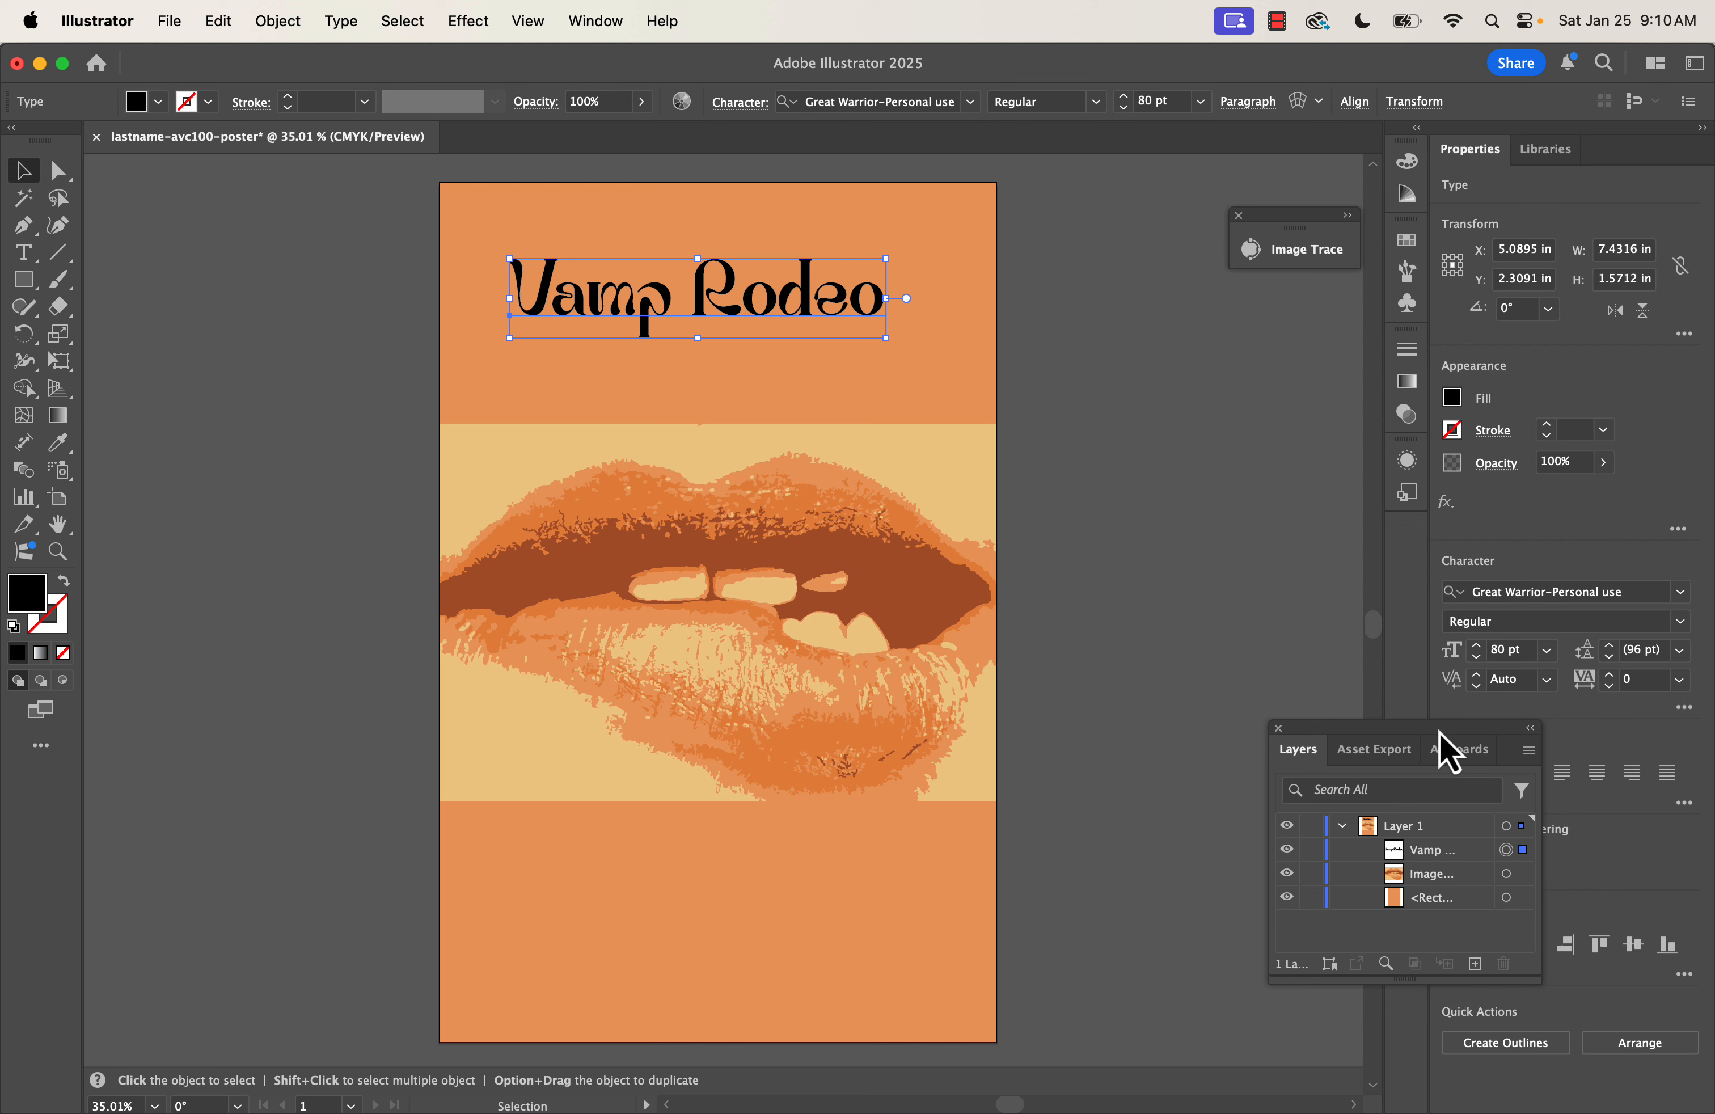
left_click_drag(1449, 749, 1275, 361)
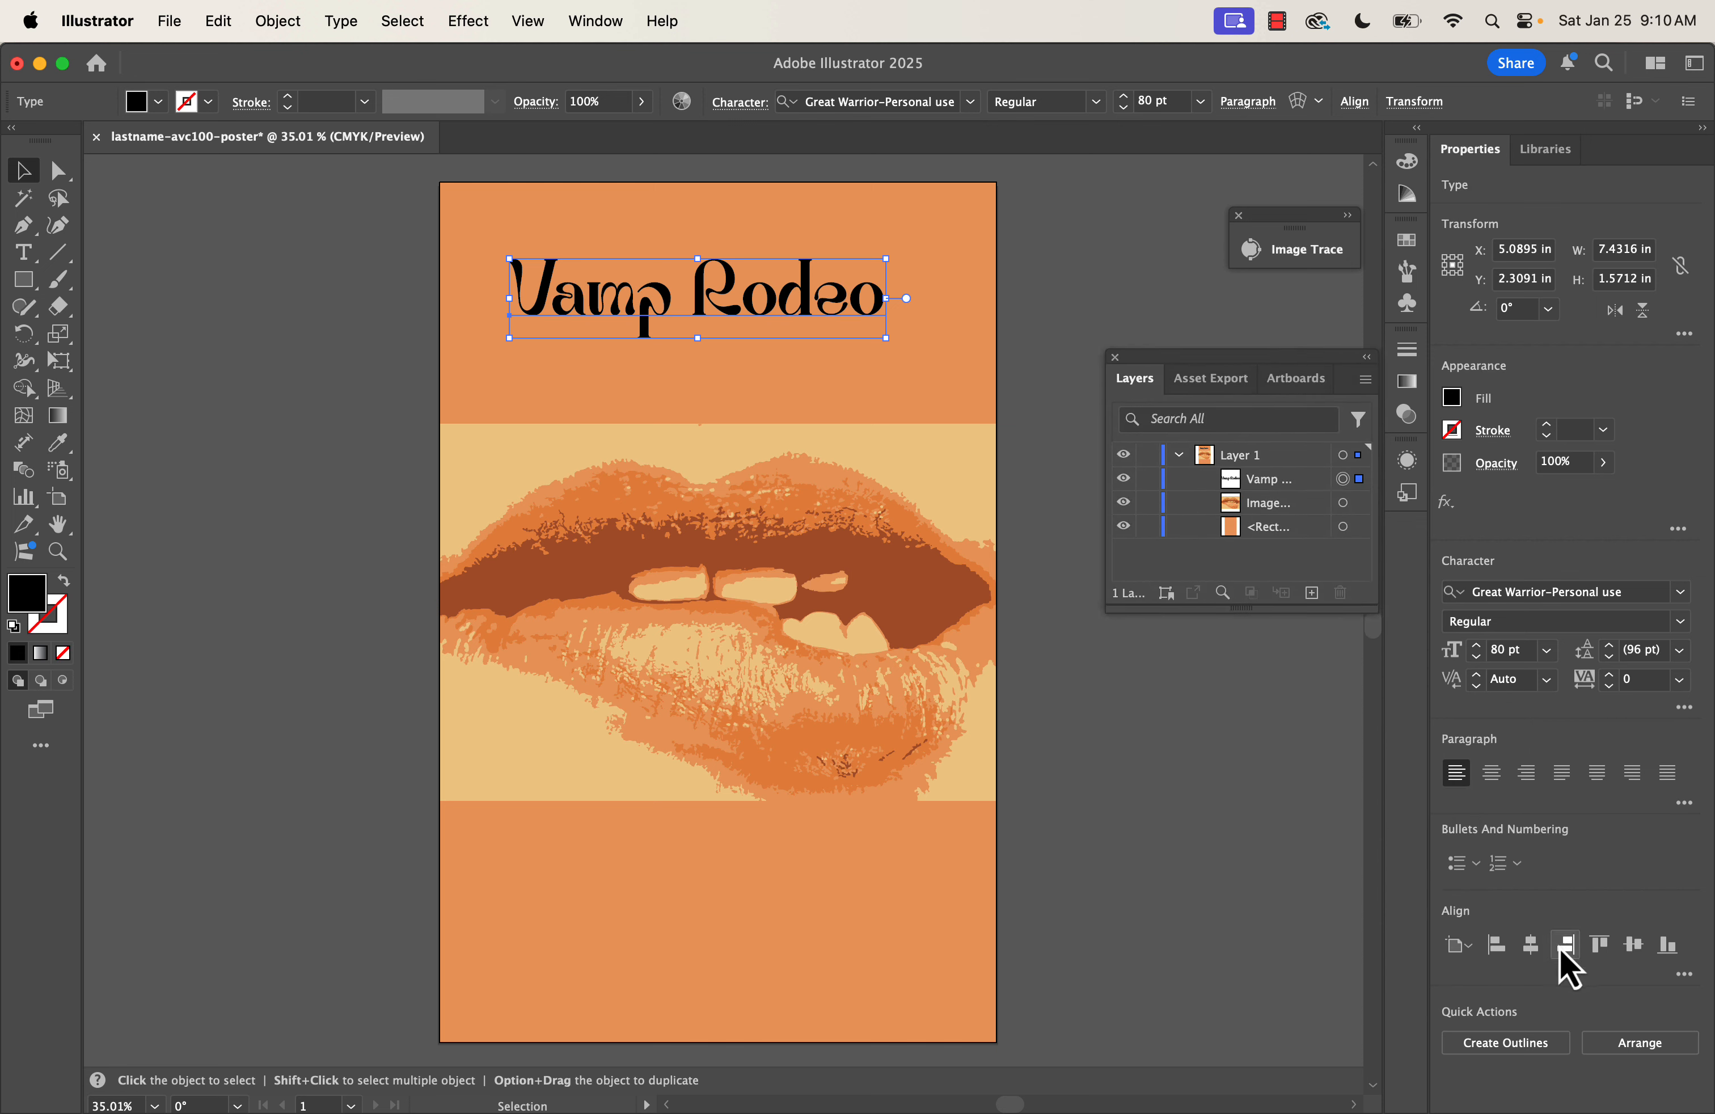
left_click(1533, 946)
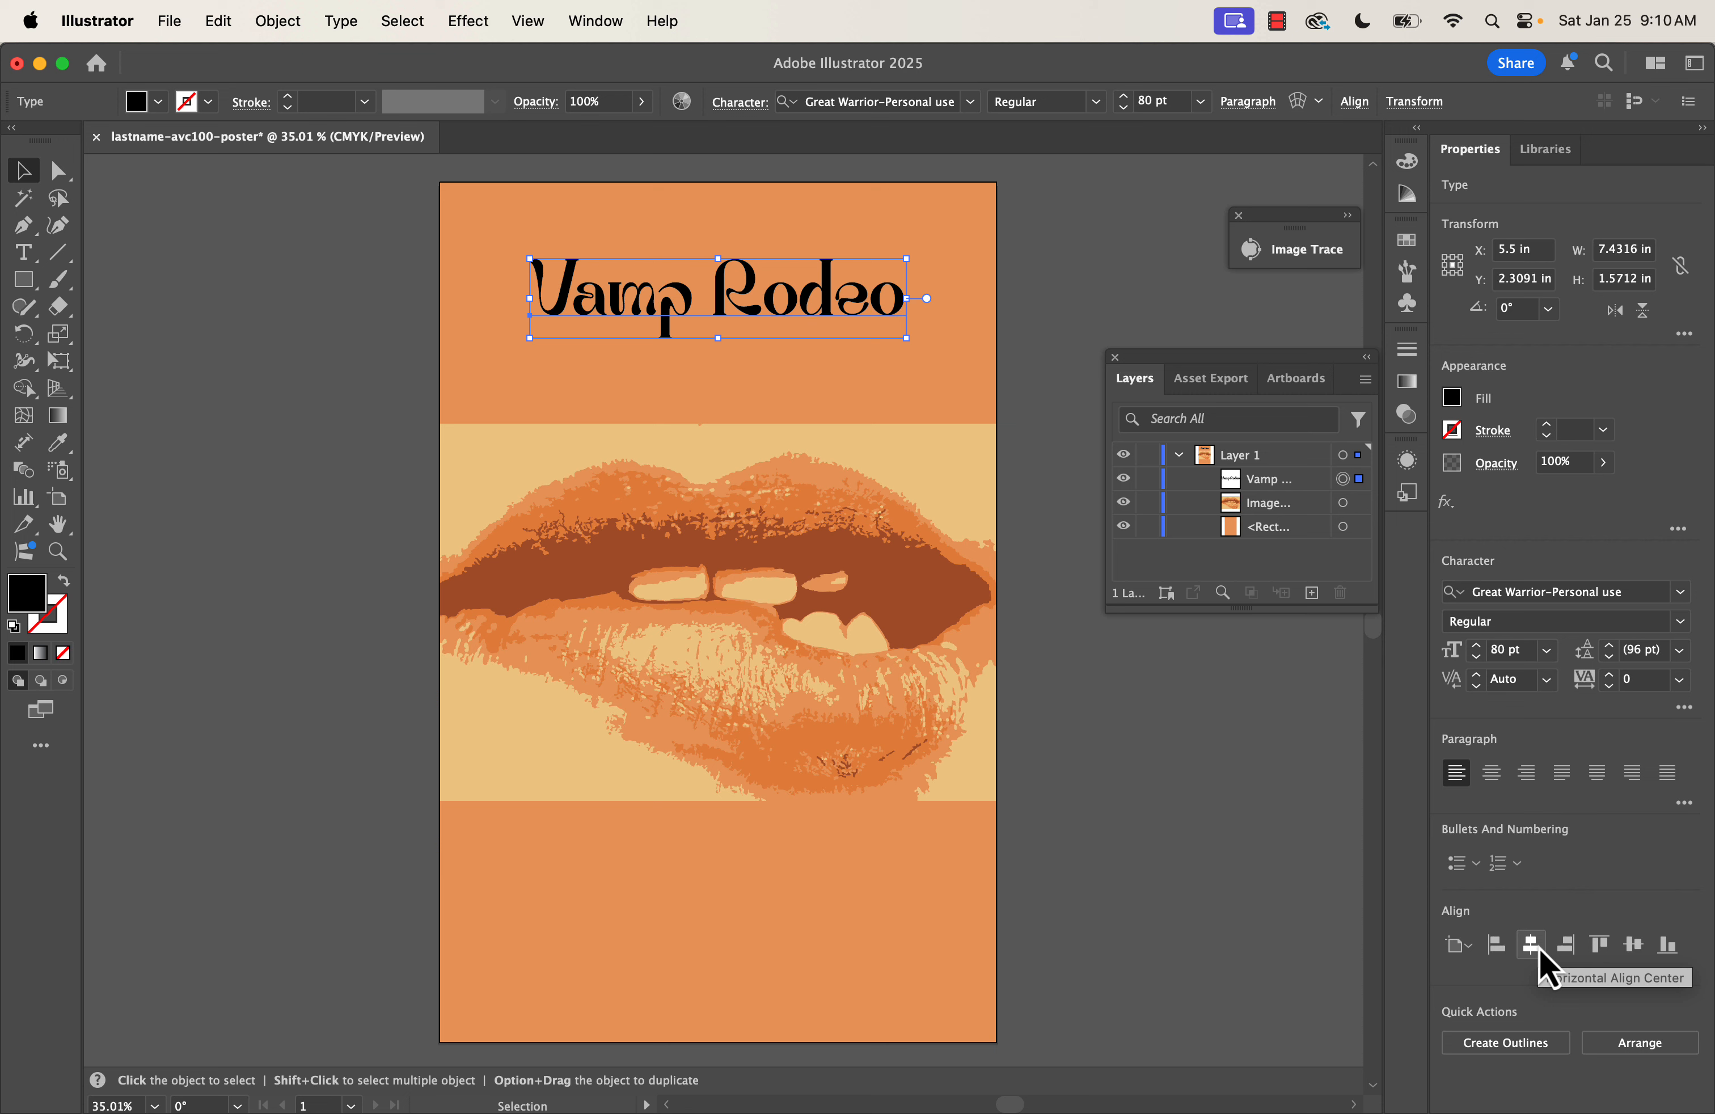
Add a second line of point text reading "Vintage" in the orange band below the lips
left_click(24, 254)
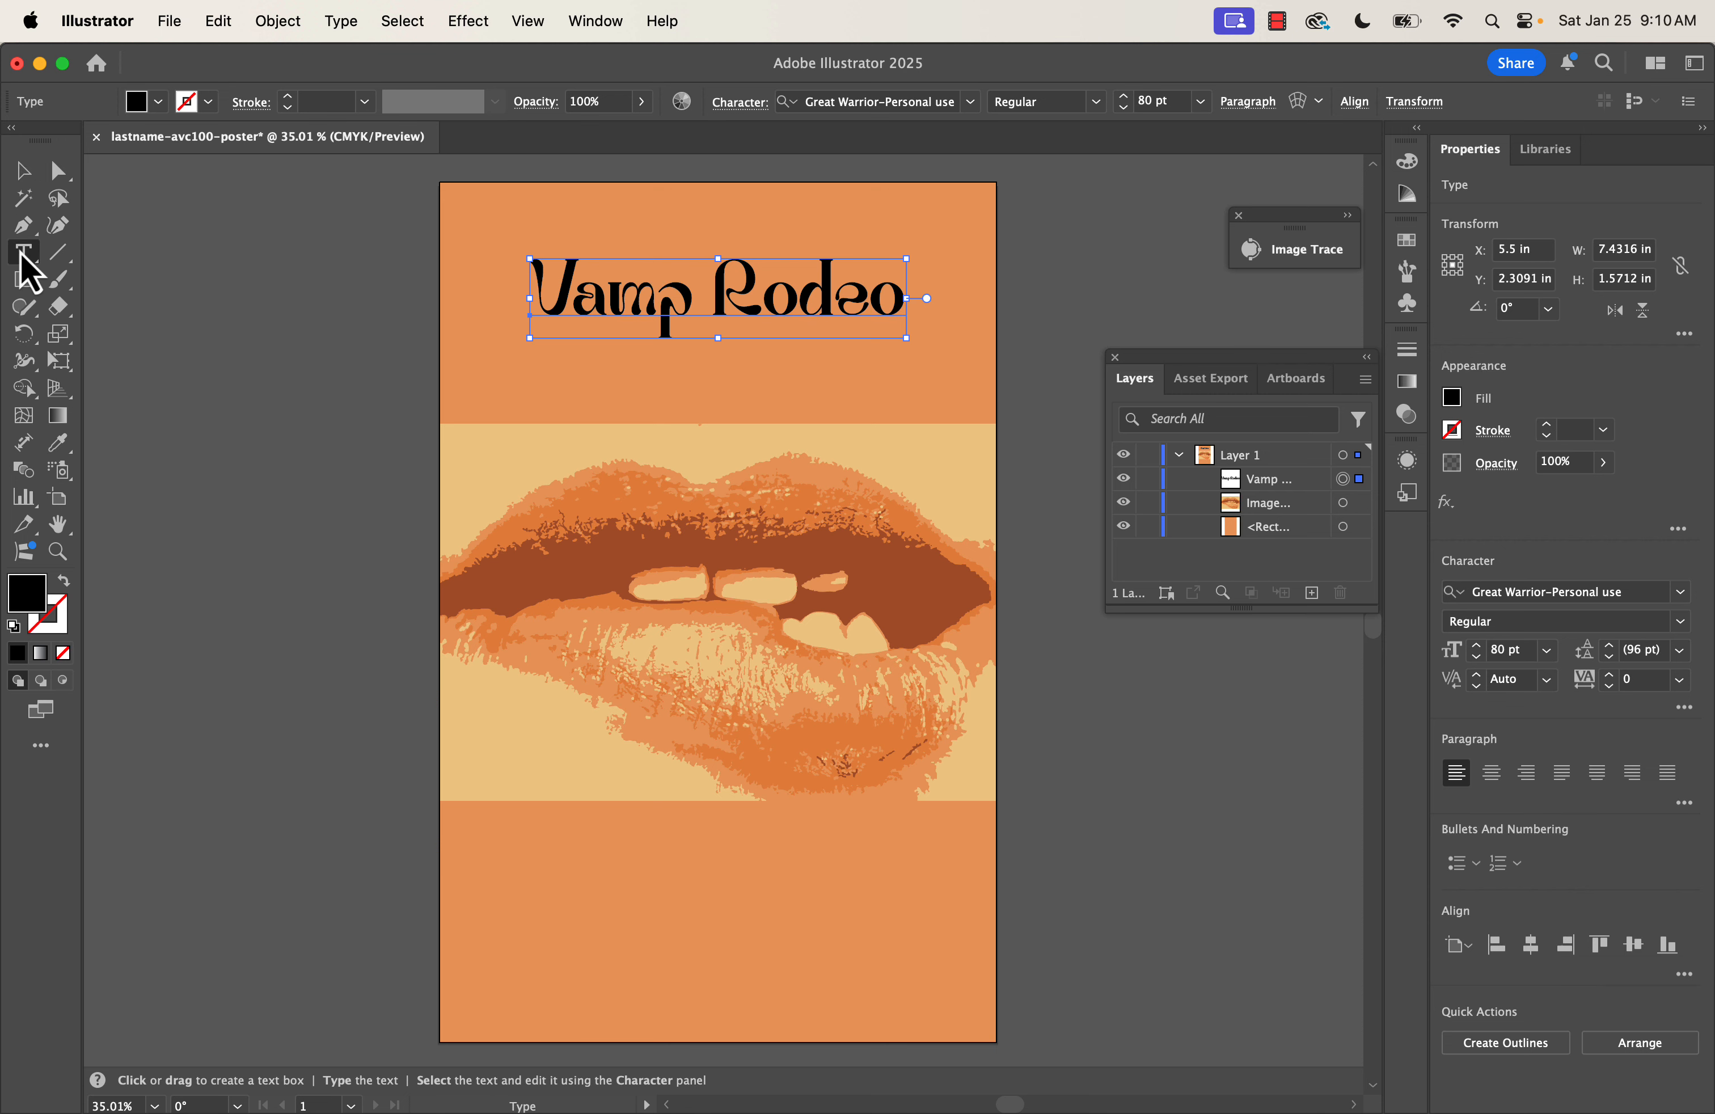
left_click(544, 893)
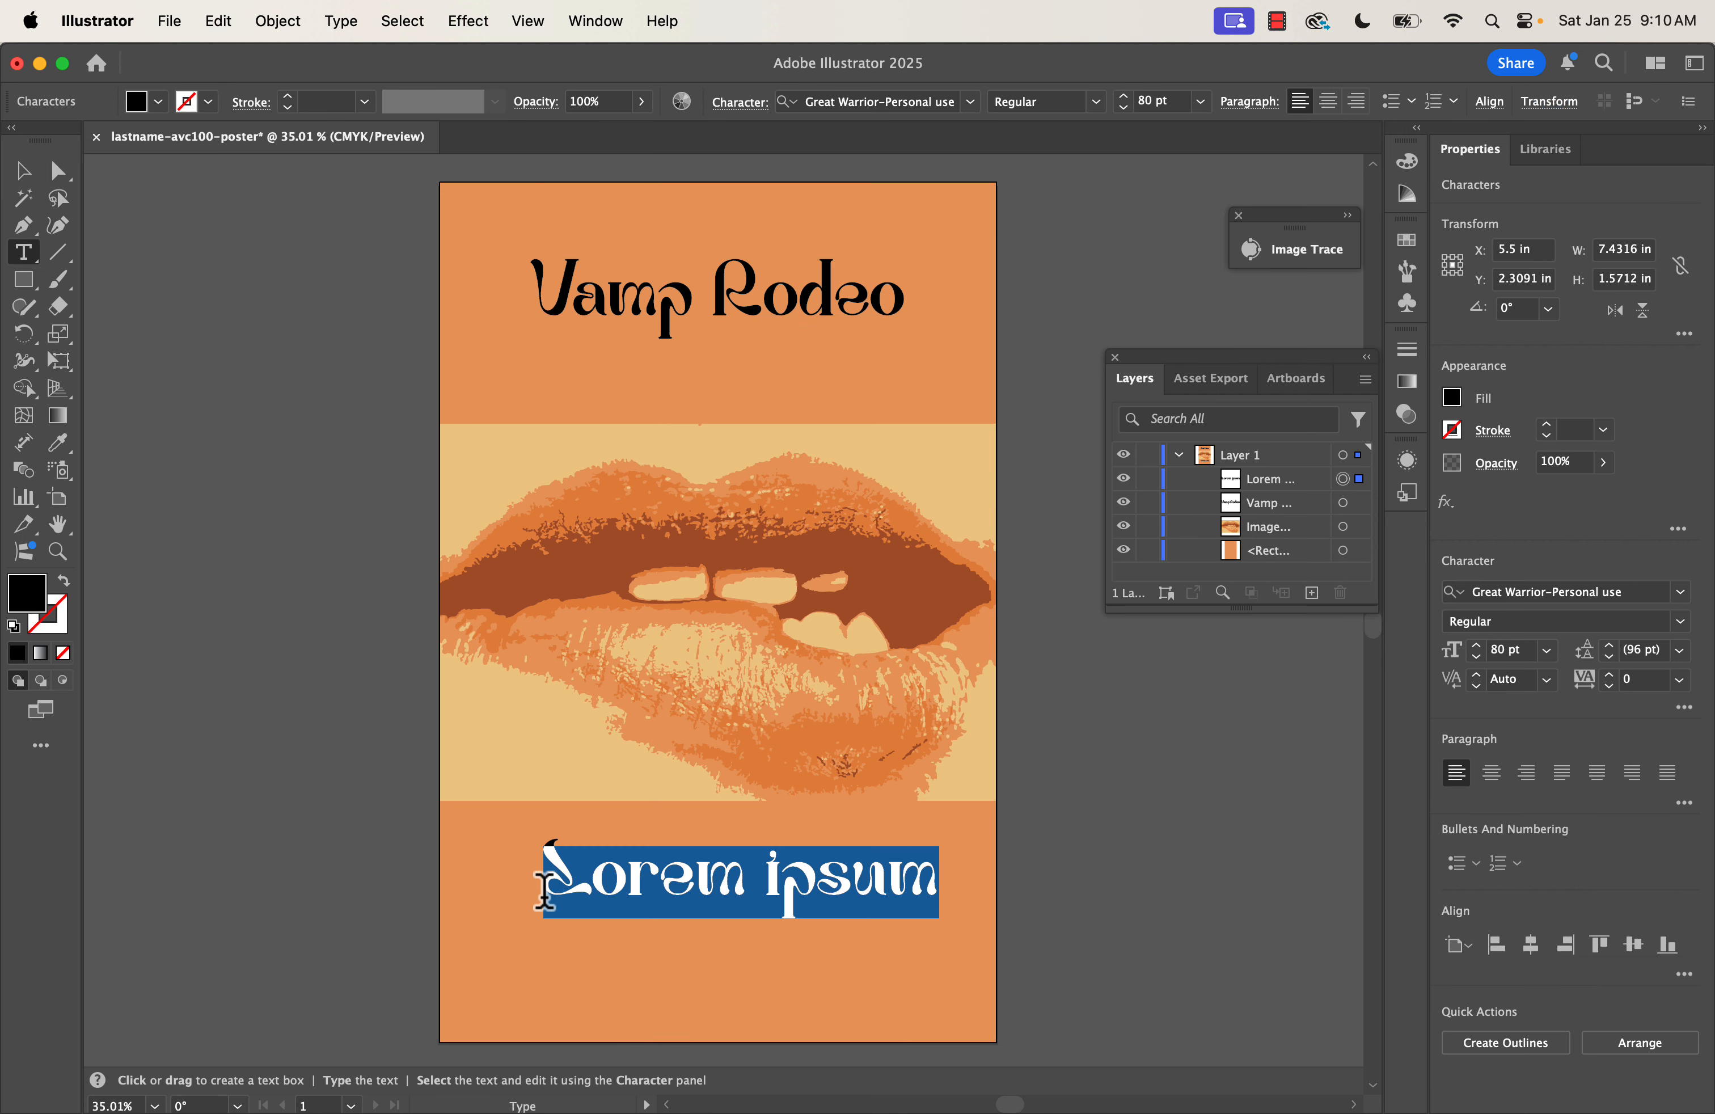
type("Vintage")
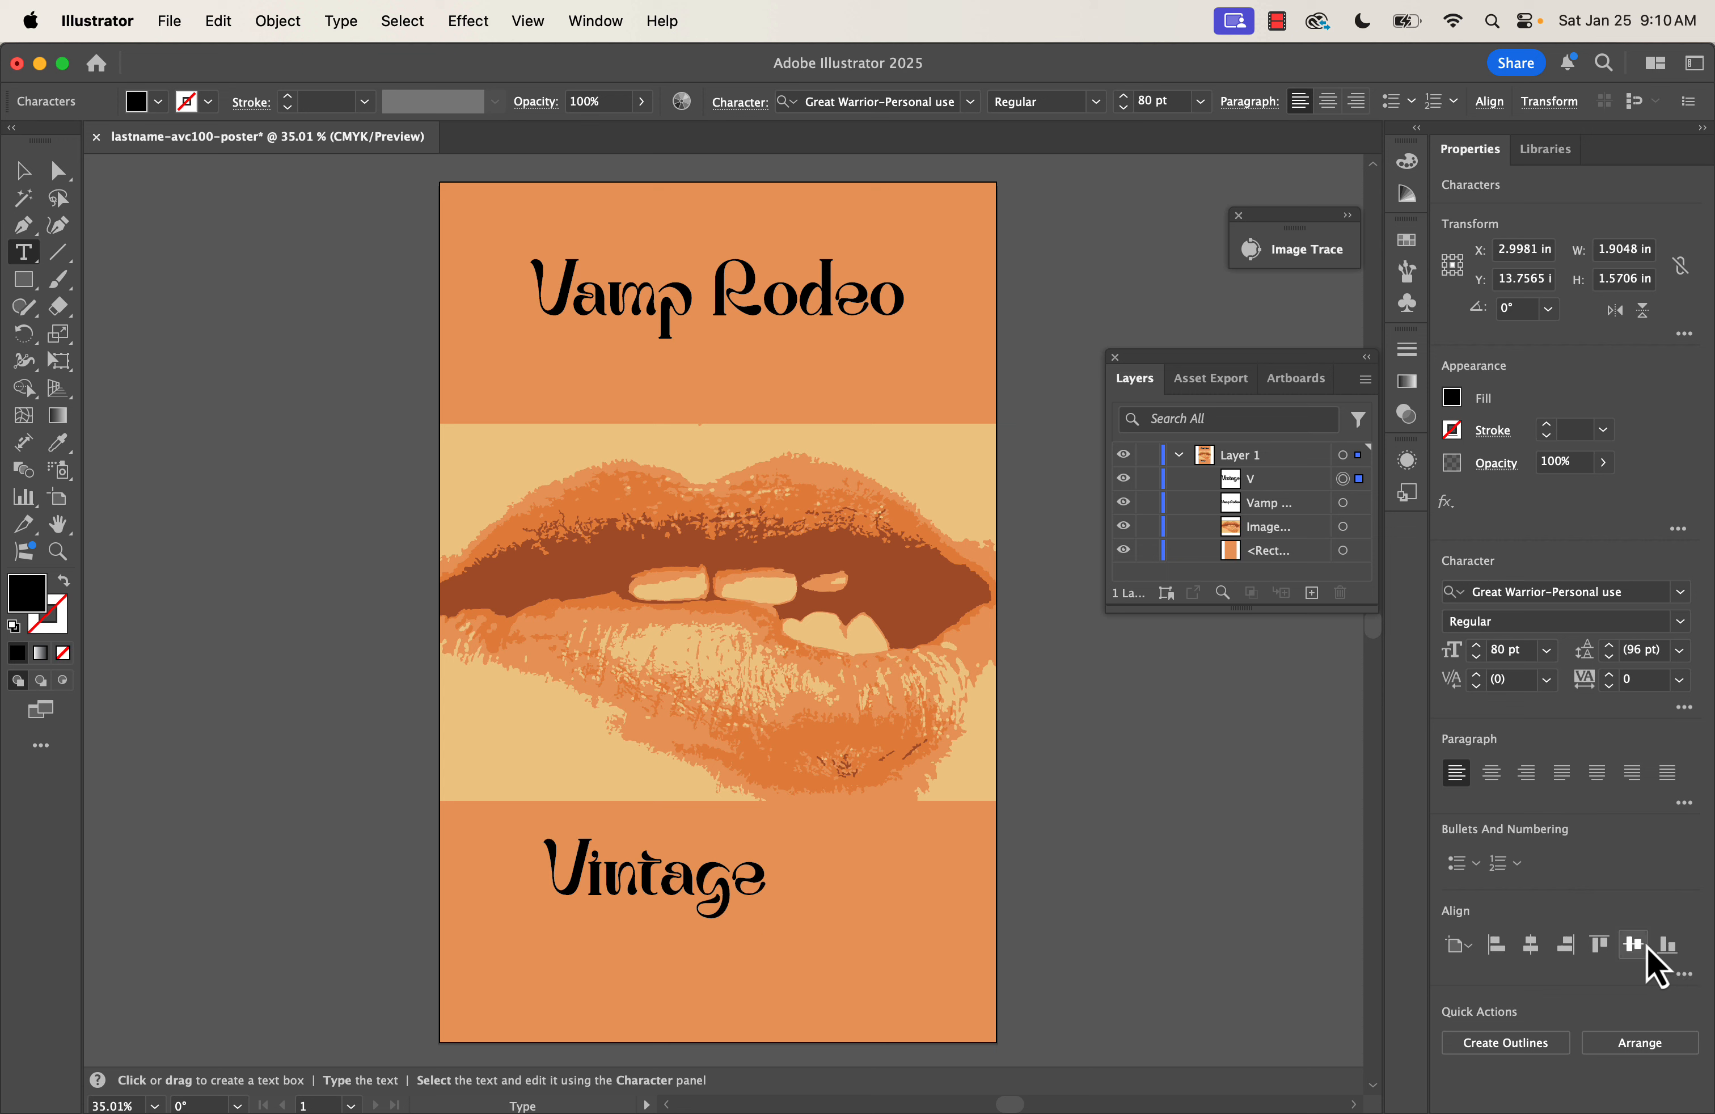
Align the "Vintage" text to the artboard's horizontal center and bottom edge
left_click(23, 171)
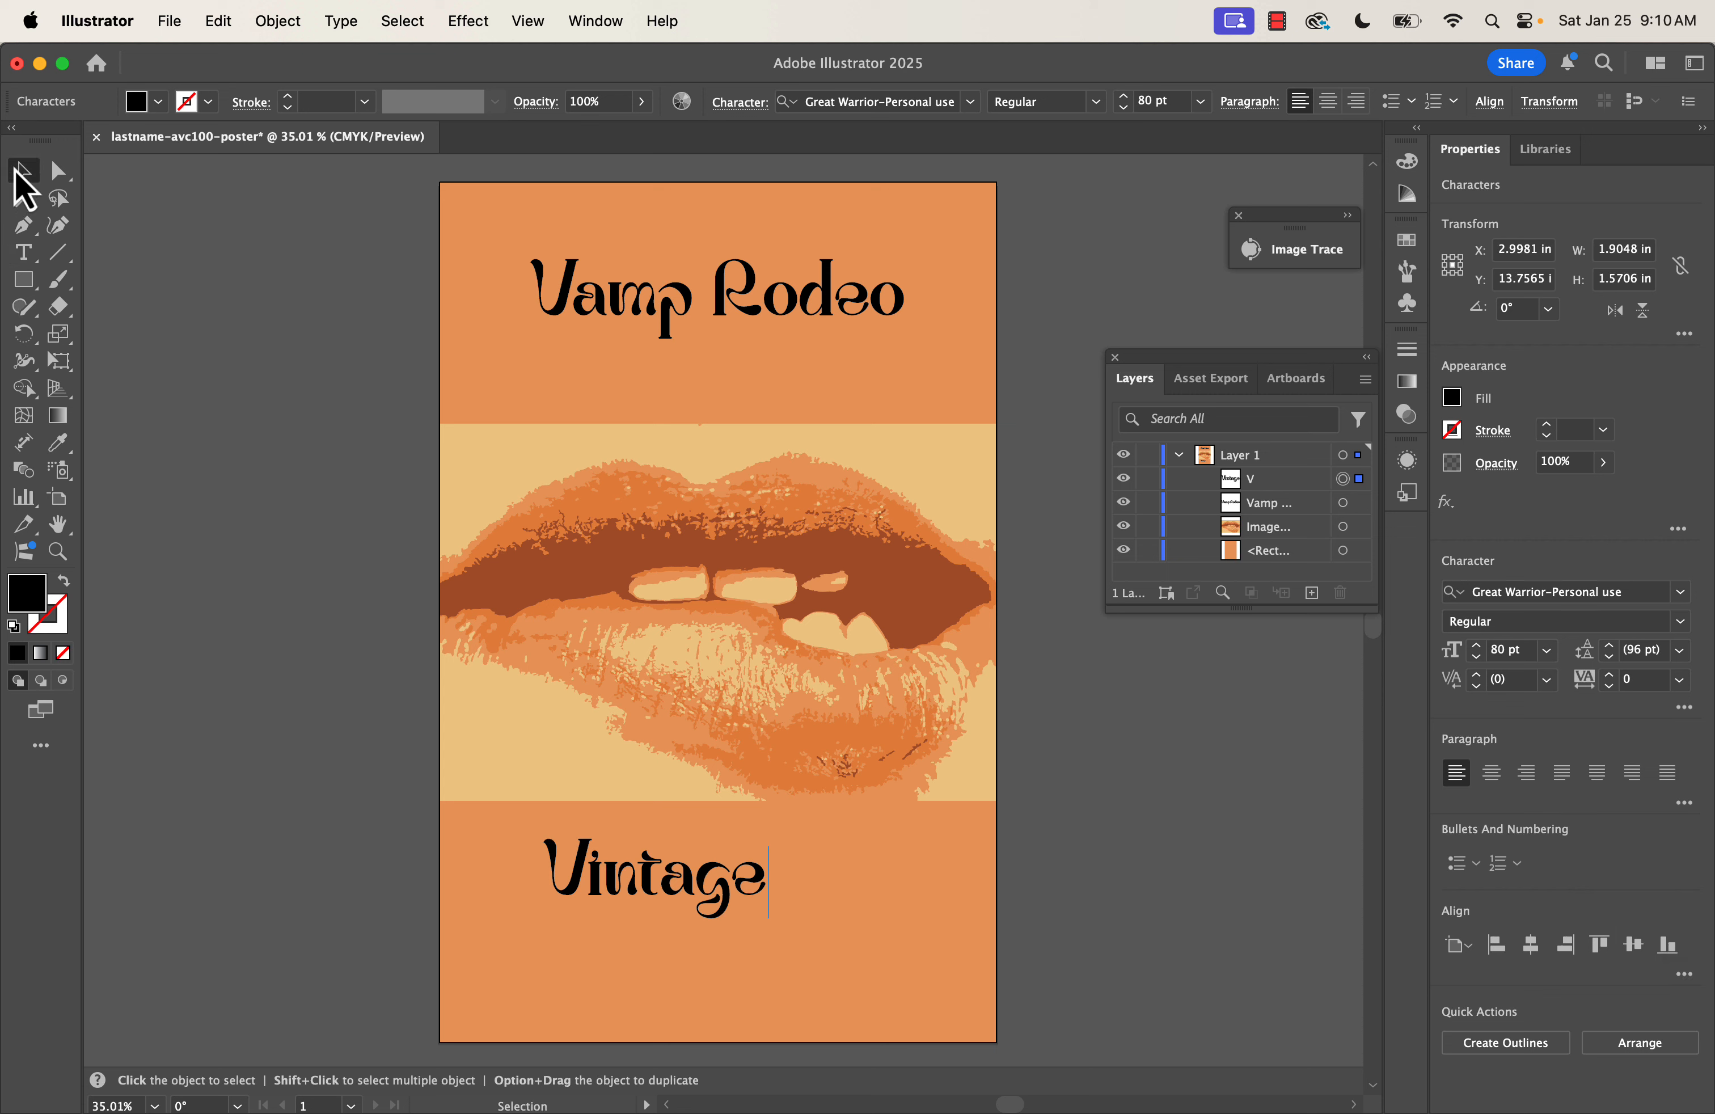
left_click(1629, 953)
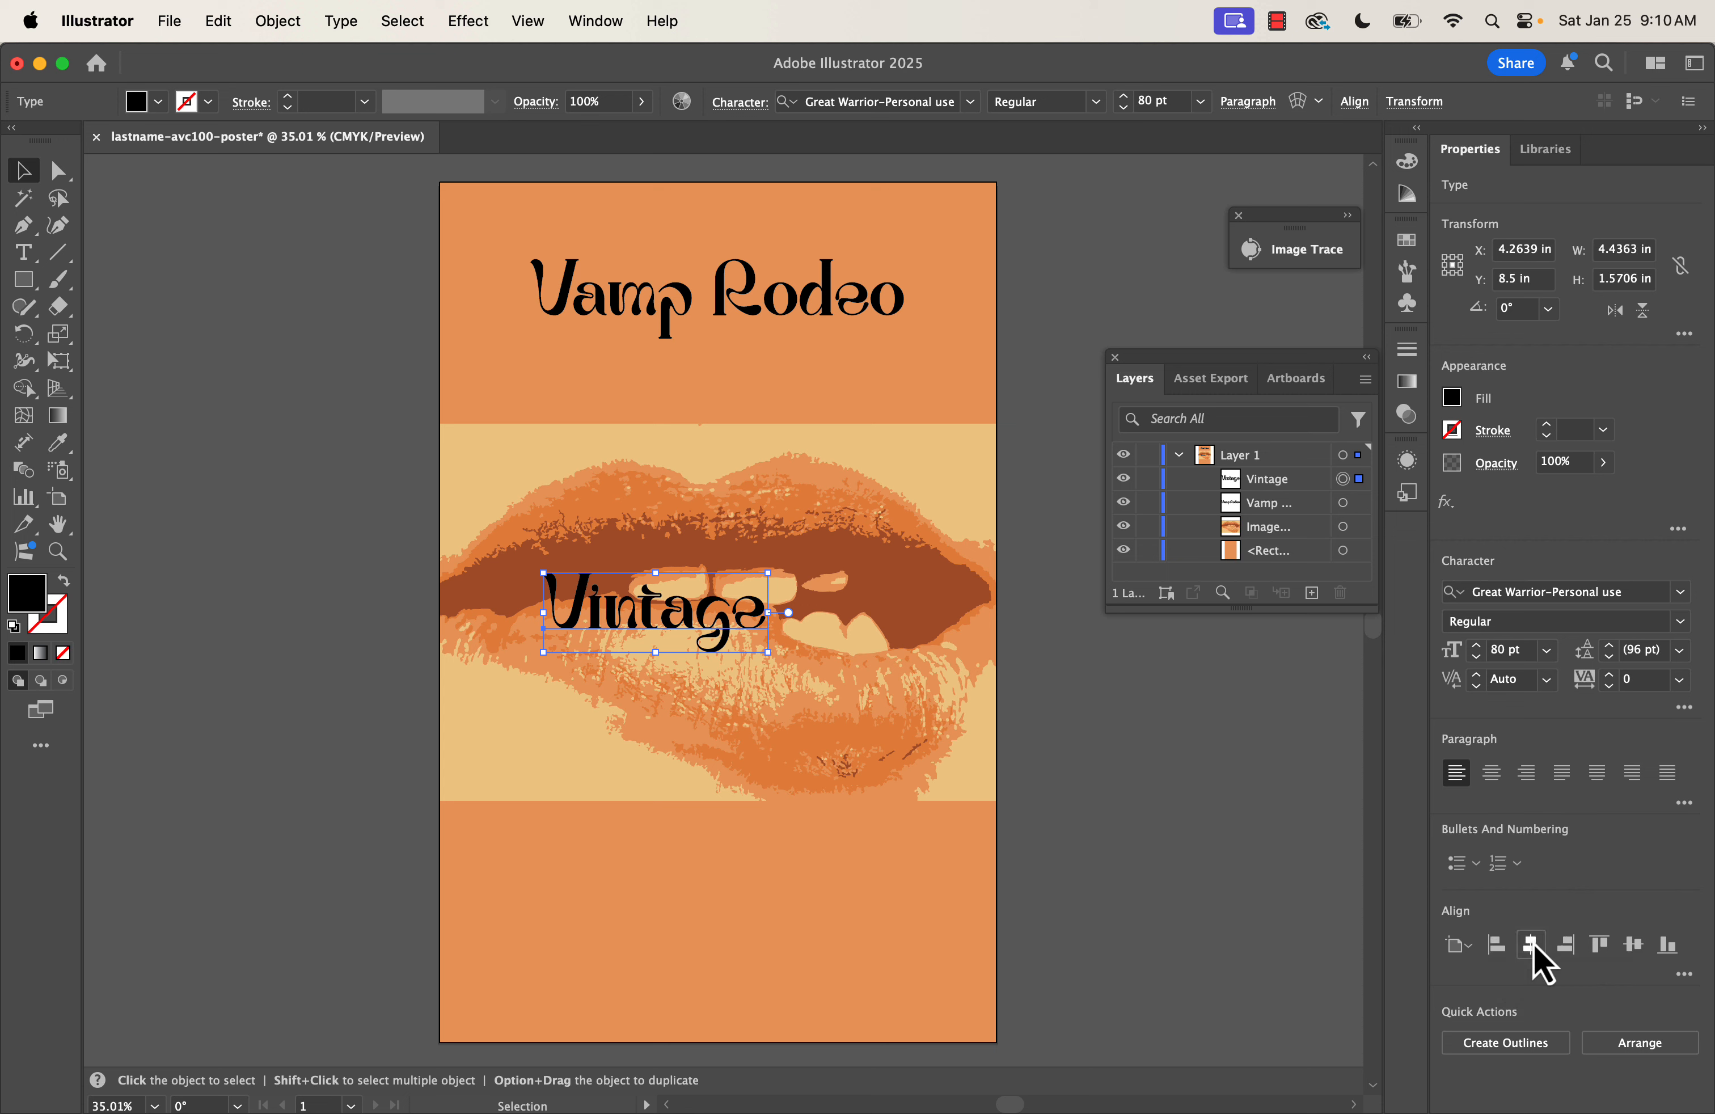
left_click(1531, 944)
left_click(1668, 944)
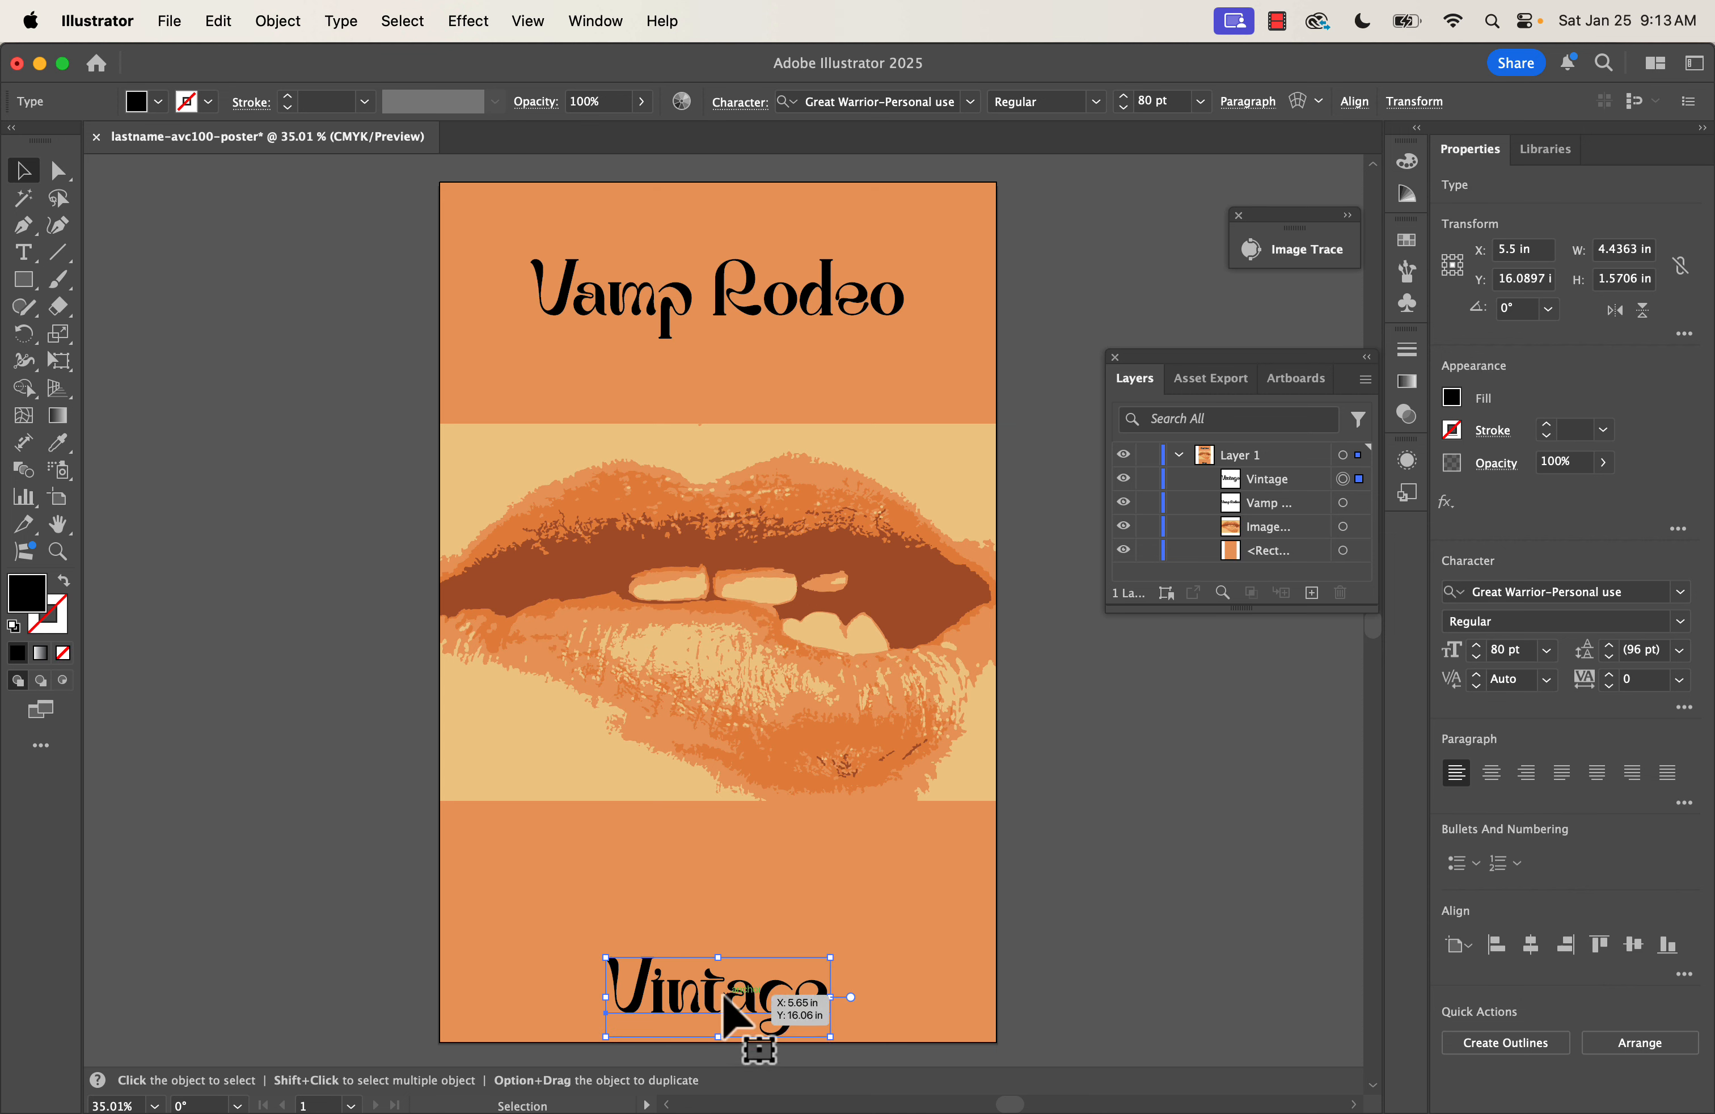
Nudge the "Vintage" text up from the poster's bottom edge to a Y position of about 15.3 in
key("Up")
key("Up")
key("Up")
key("Up")
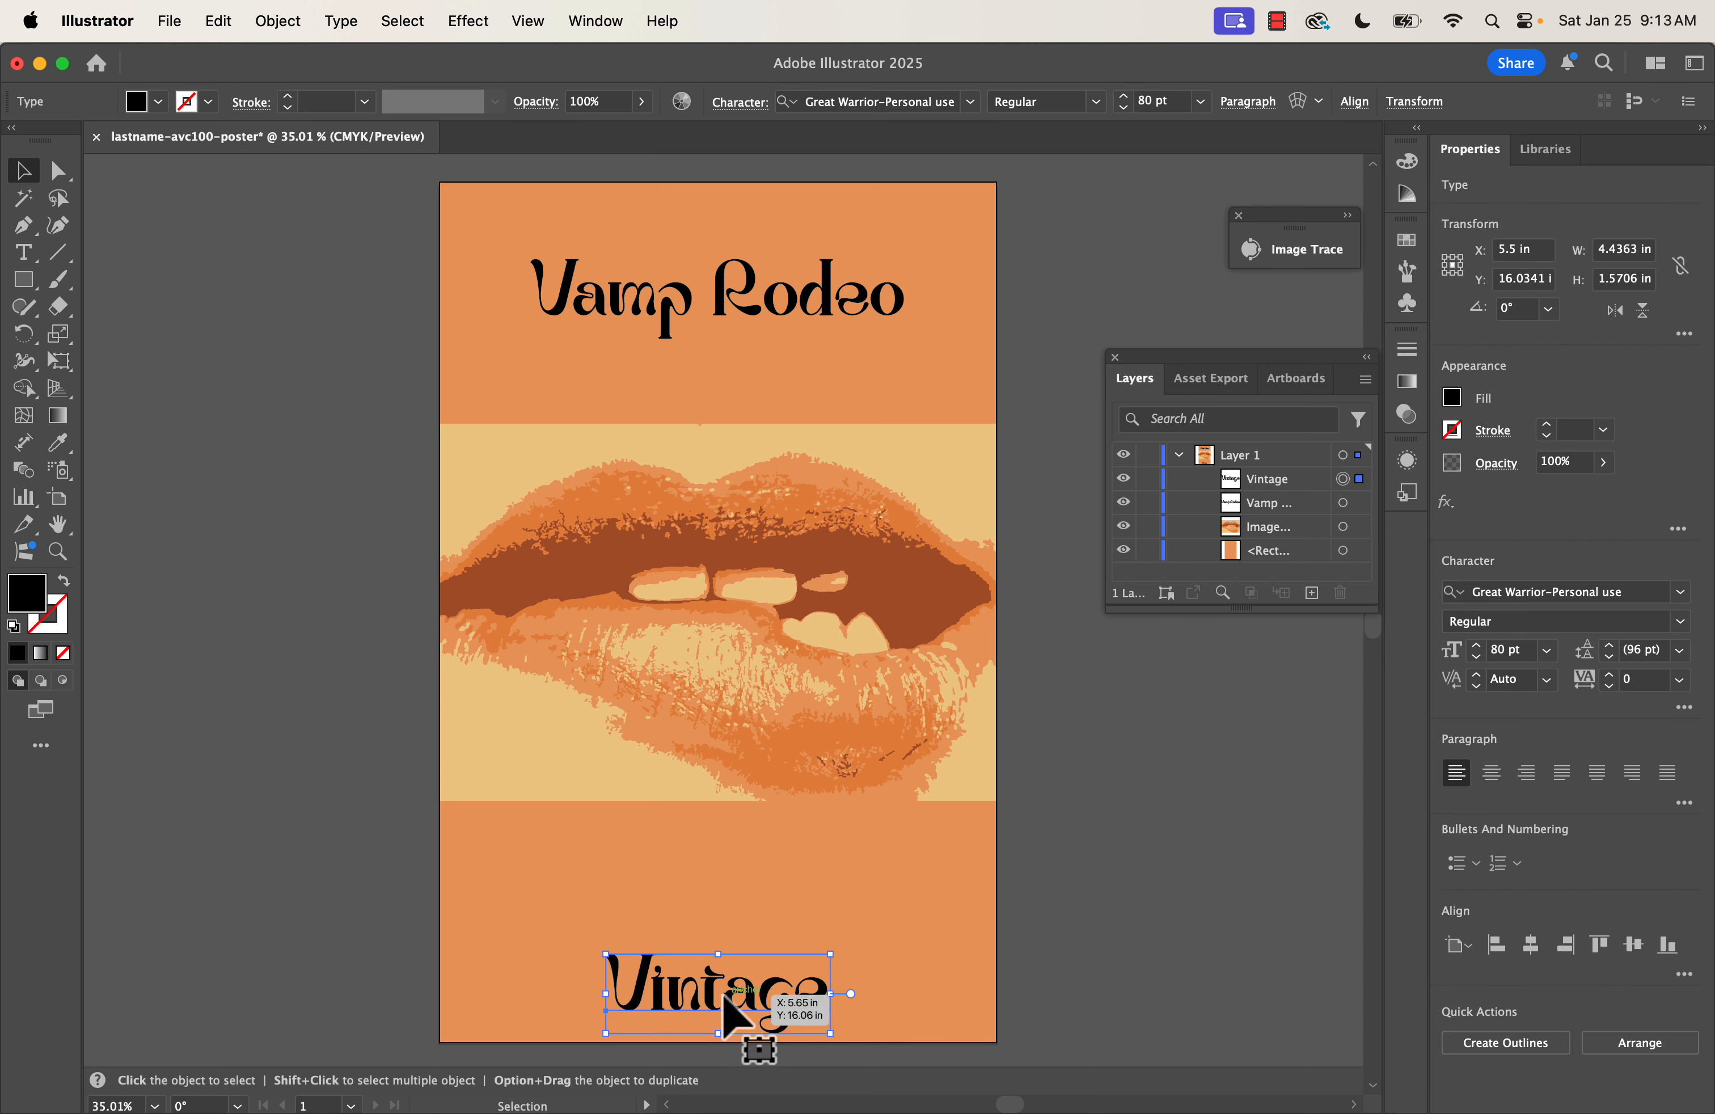
key("Up")
key("Up")
key("Up")
key("Up")
key("Up")
key("Up")
key("Up")
key("Up")
key("Up")
key("Up")
key("Up")
key("Up")
key("Up")
key("Up")
key("Up")
key("Up")
key("Up")
key("Up")
key("Up")
key("Up")
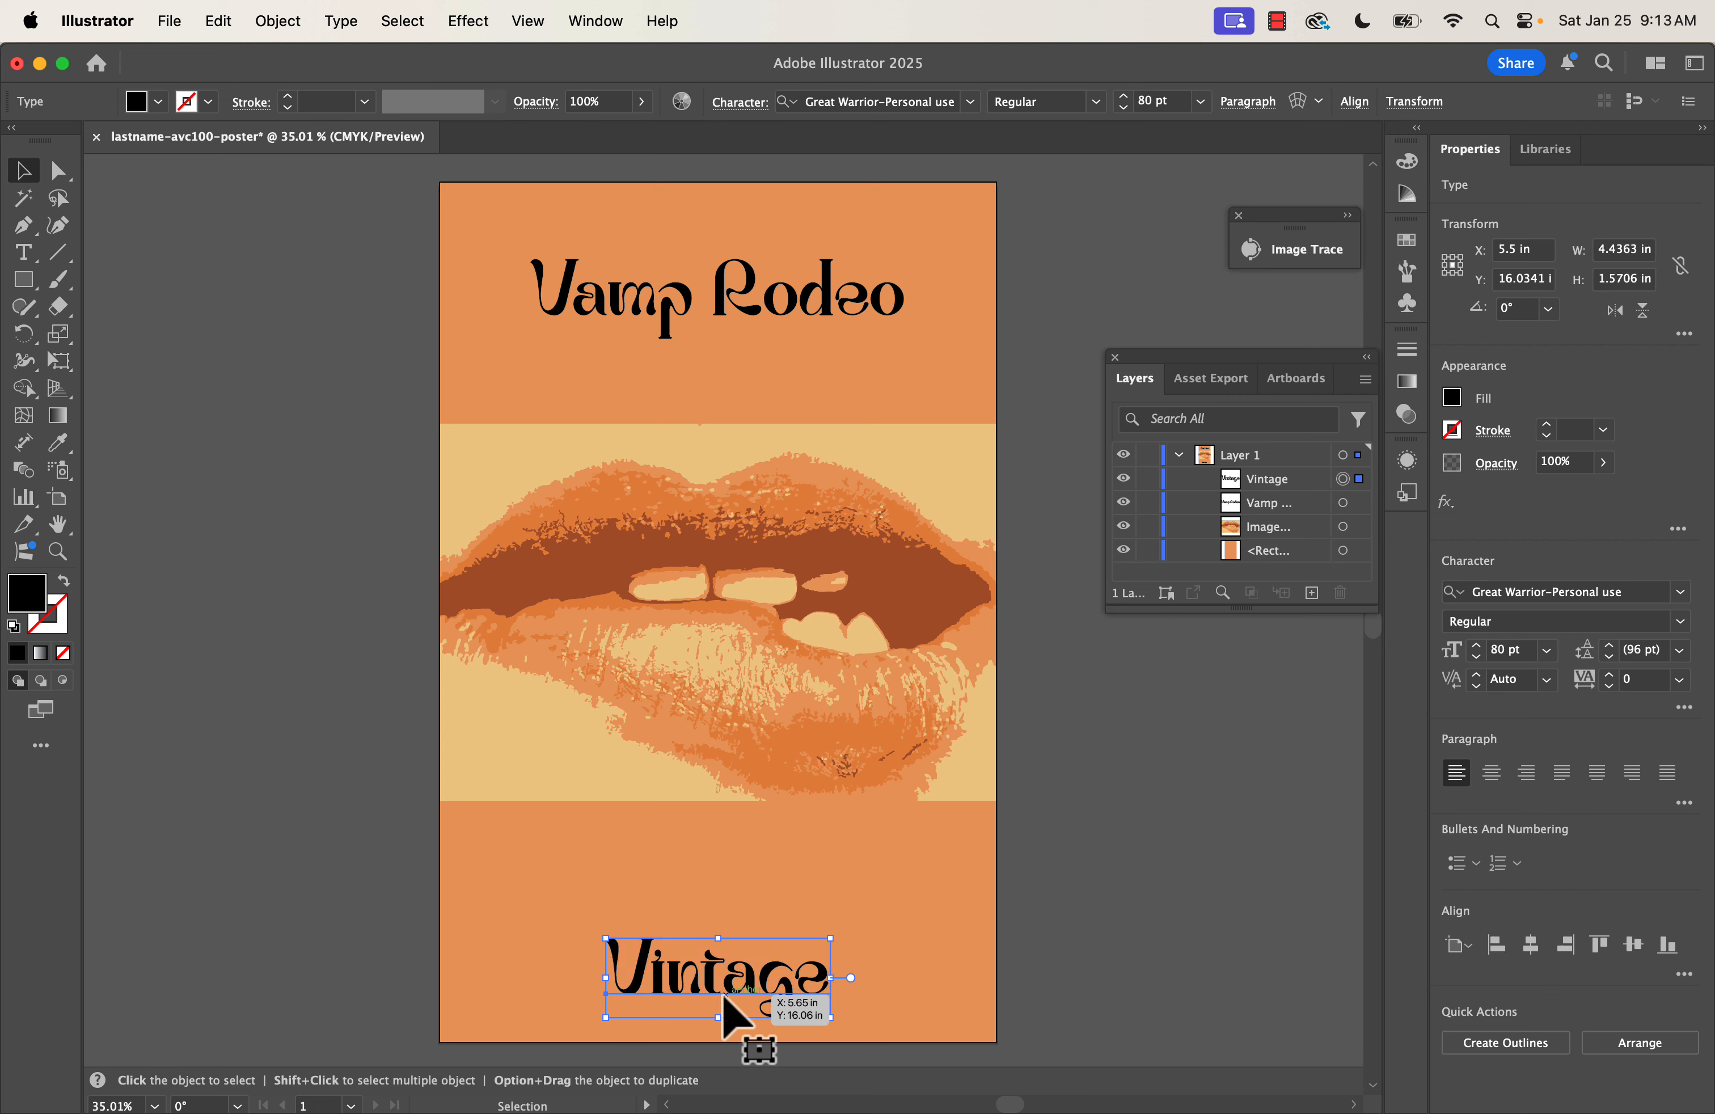
key("Up")
key("Up")
key("Up")
key("Up")
key("Up")
key("Up")
key("Up")
key("Up")
key("Up")
key("Up")
key("Up")
key("Up")
key("Up")
key("Up")
key("Up")
key("Up")
key("Up")
key("Up")
key("Up")
key("Up")
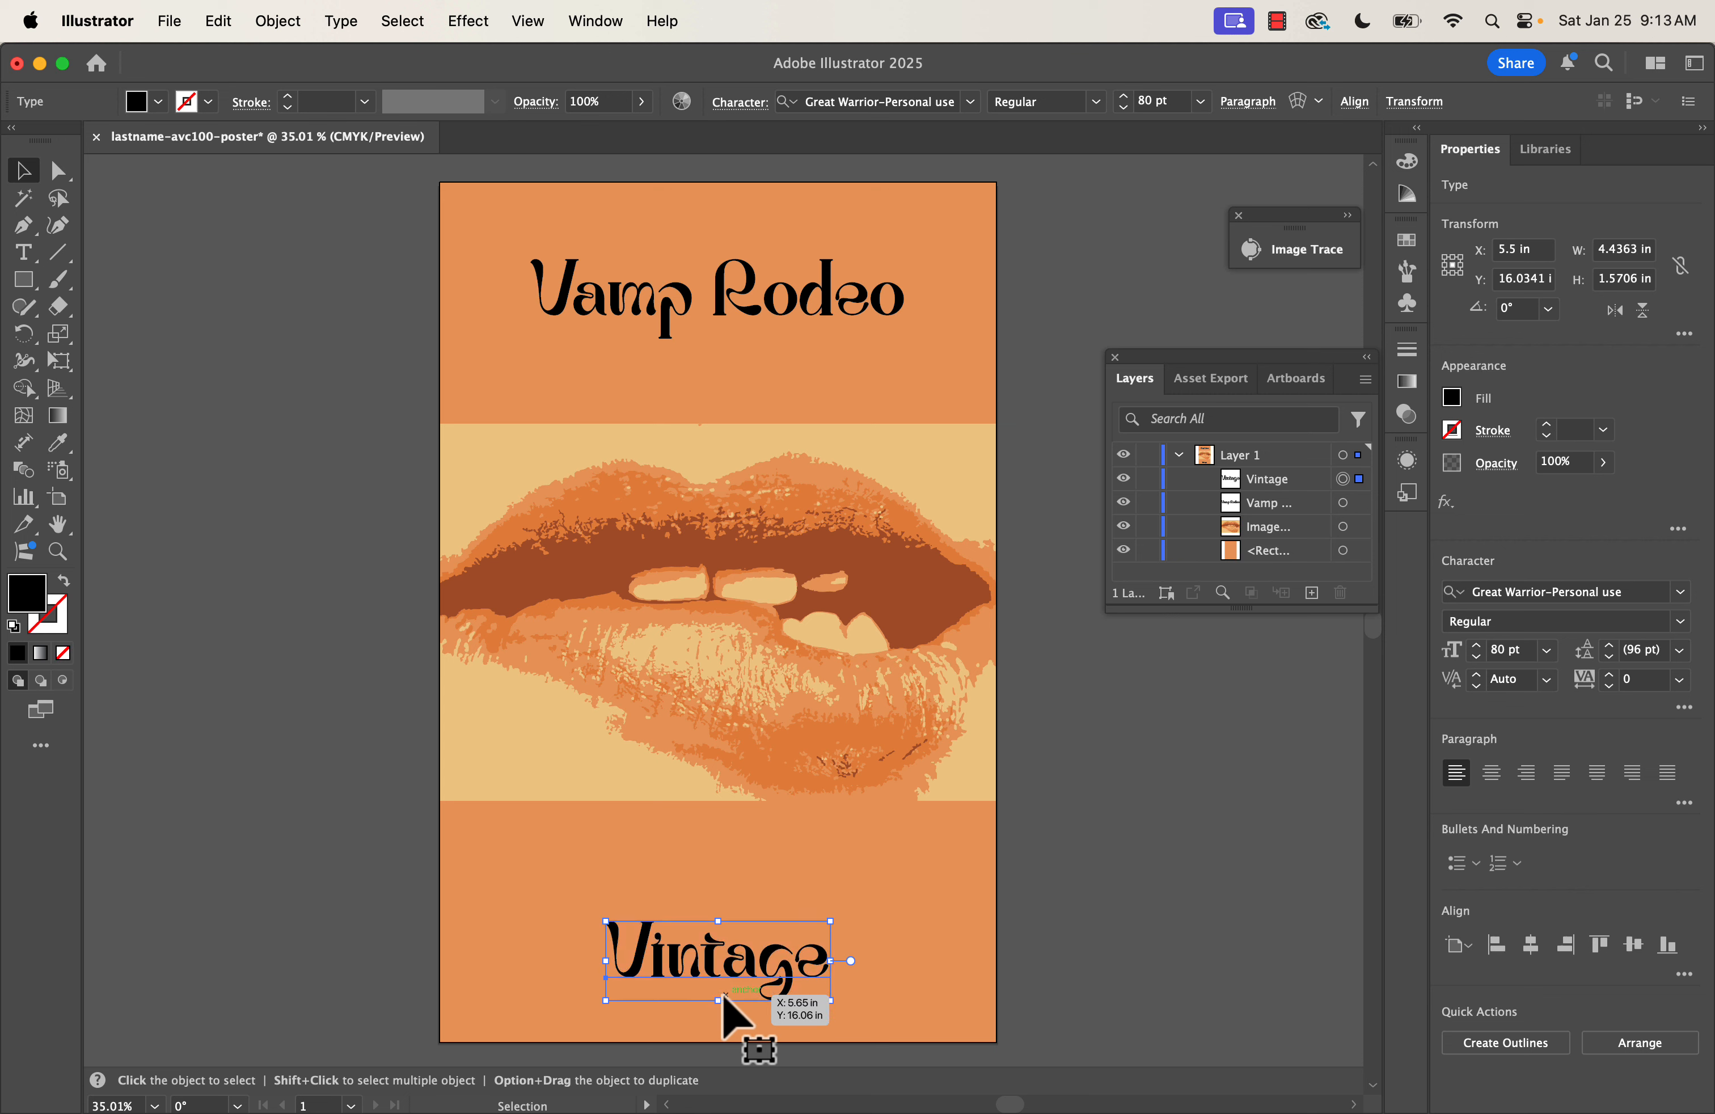
Nudge the "Vamp Rodeo" title down within its orange band to a Y position of about 2.77 in
left_click(715, 325)
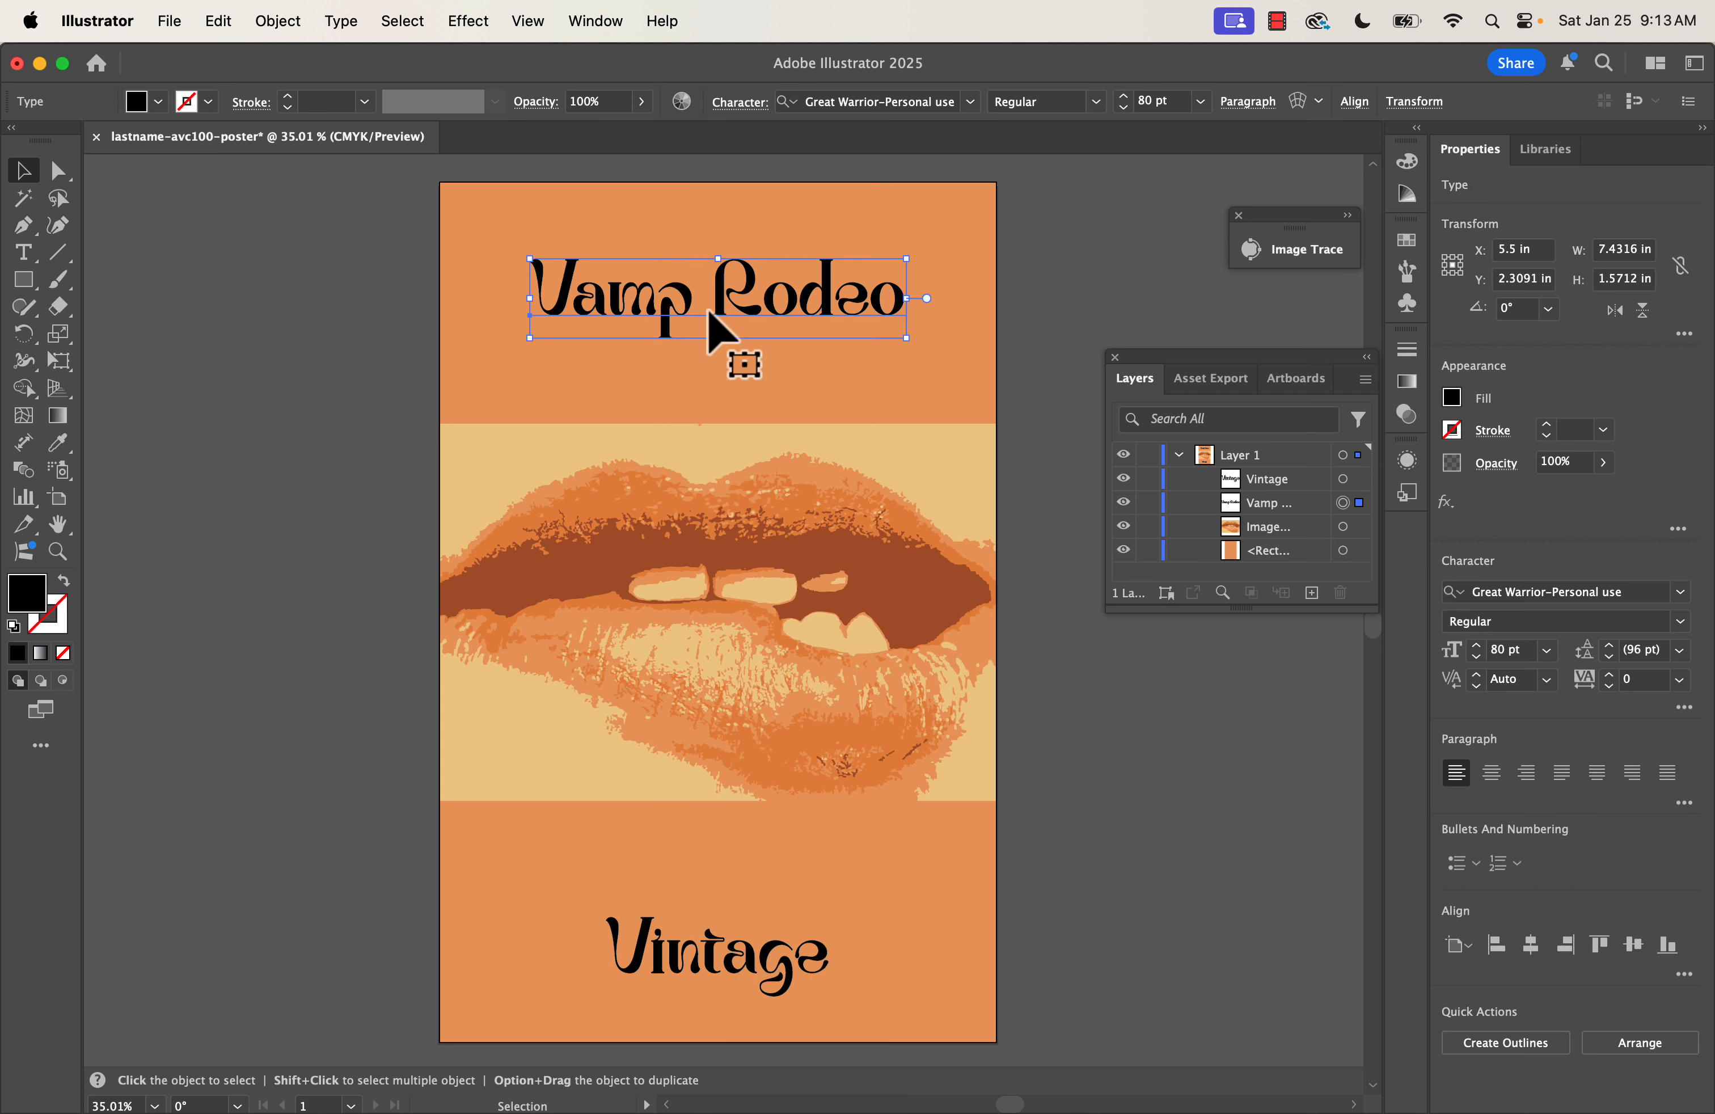
key("Down")
key("Down")
key("Down")
key("Down")
key("Down")
key("Down")
key("Down")
key("Down")
key("Down")
key("Down")
key("Down")
key("Down")
key("Down")
key("Down")
key("Down")
key("Down")
key("Down")
key("Down")
key("Down")
key("Down")
key("Down")
key("Down")
key("Down")
key("Down")
key("Down")
key("Down")
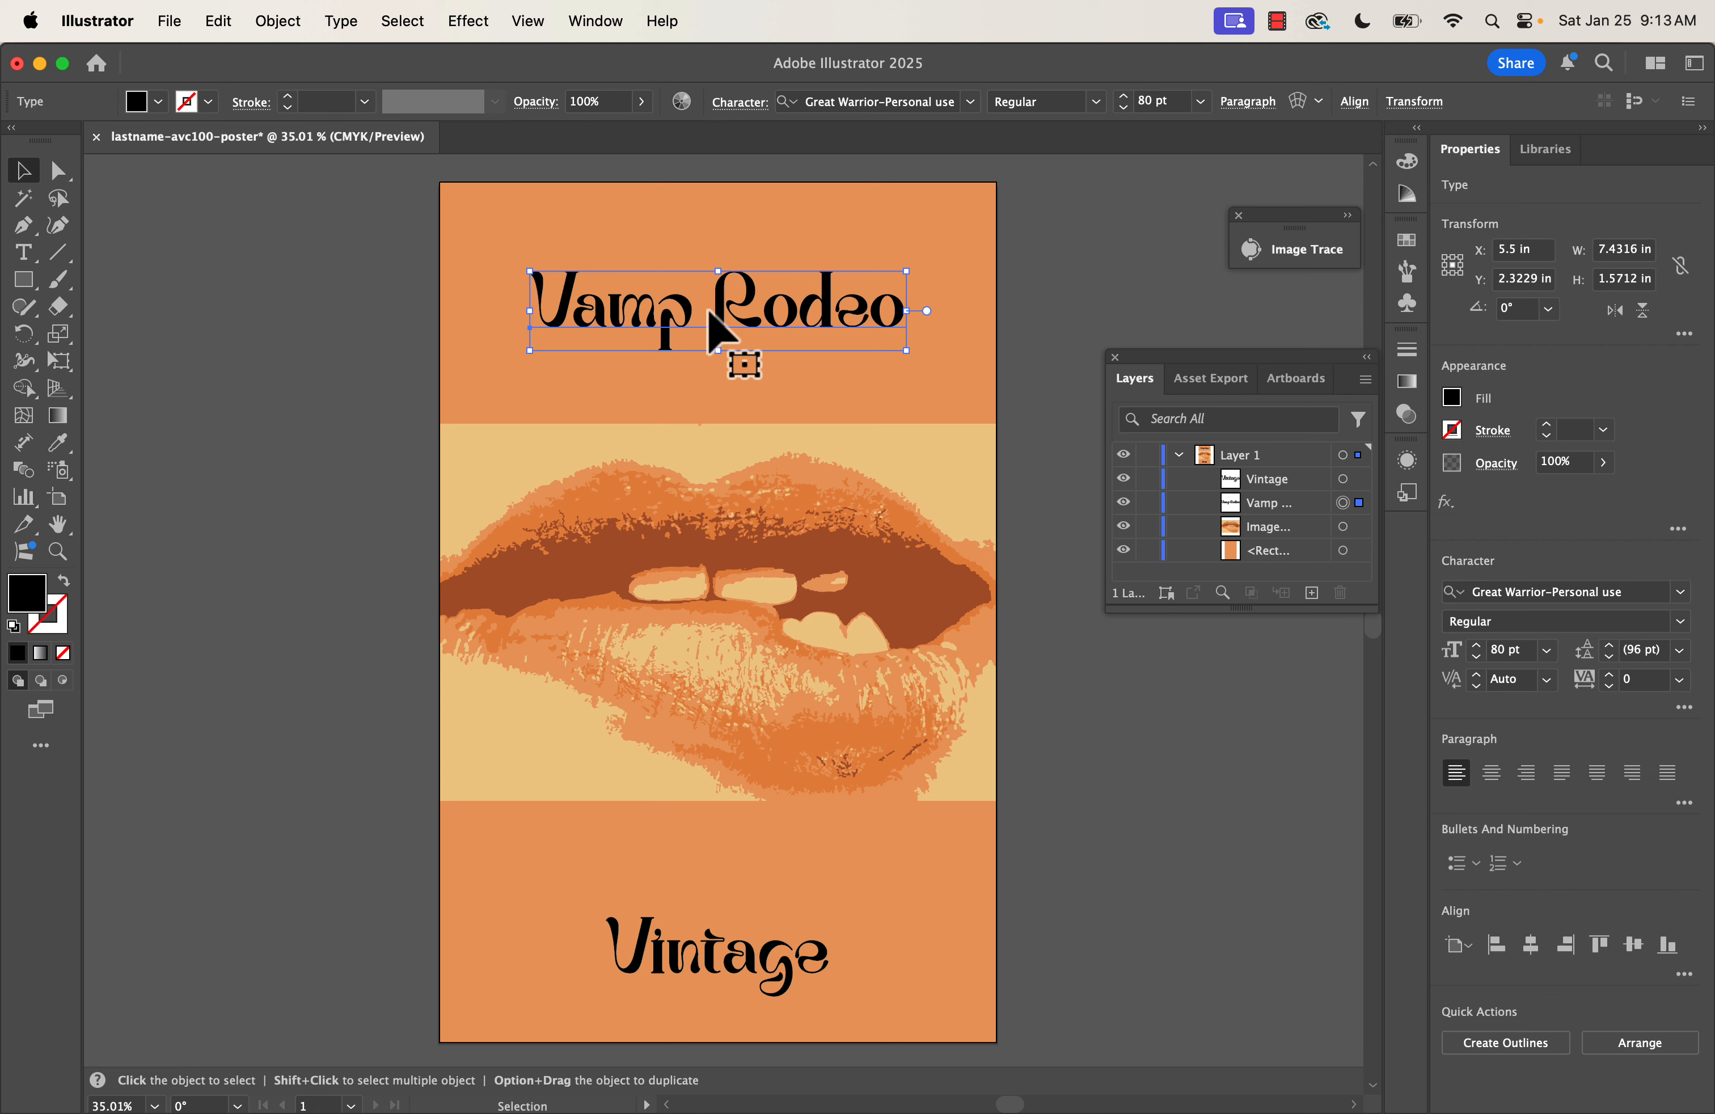
key("Down")
key("Down")
key("Down")
key("Down")
key("Down")
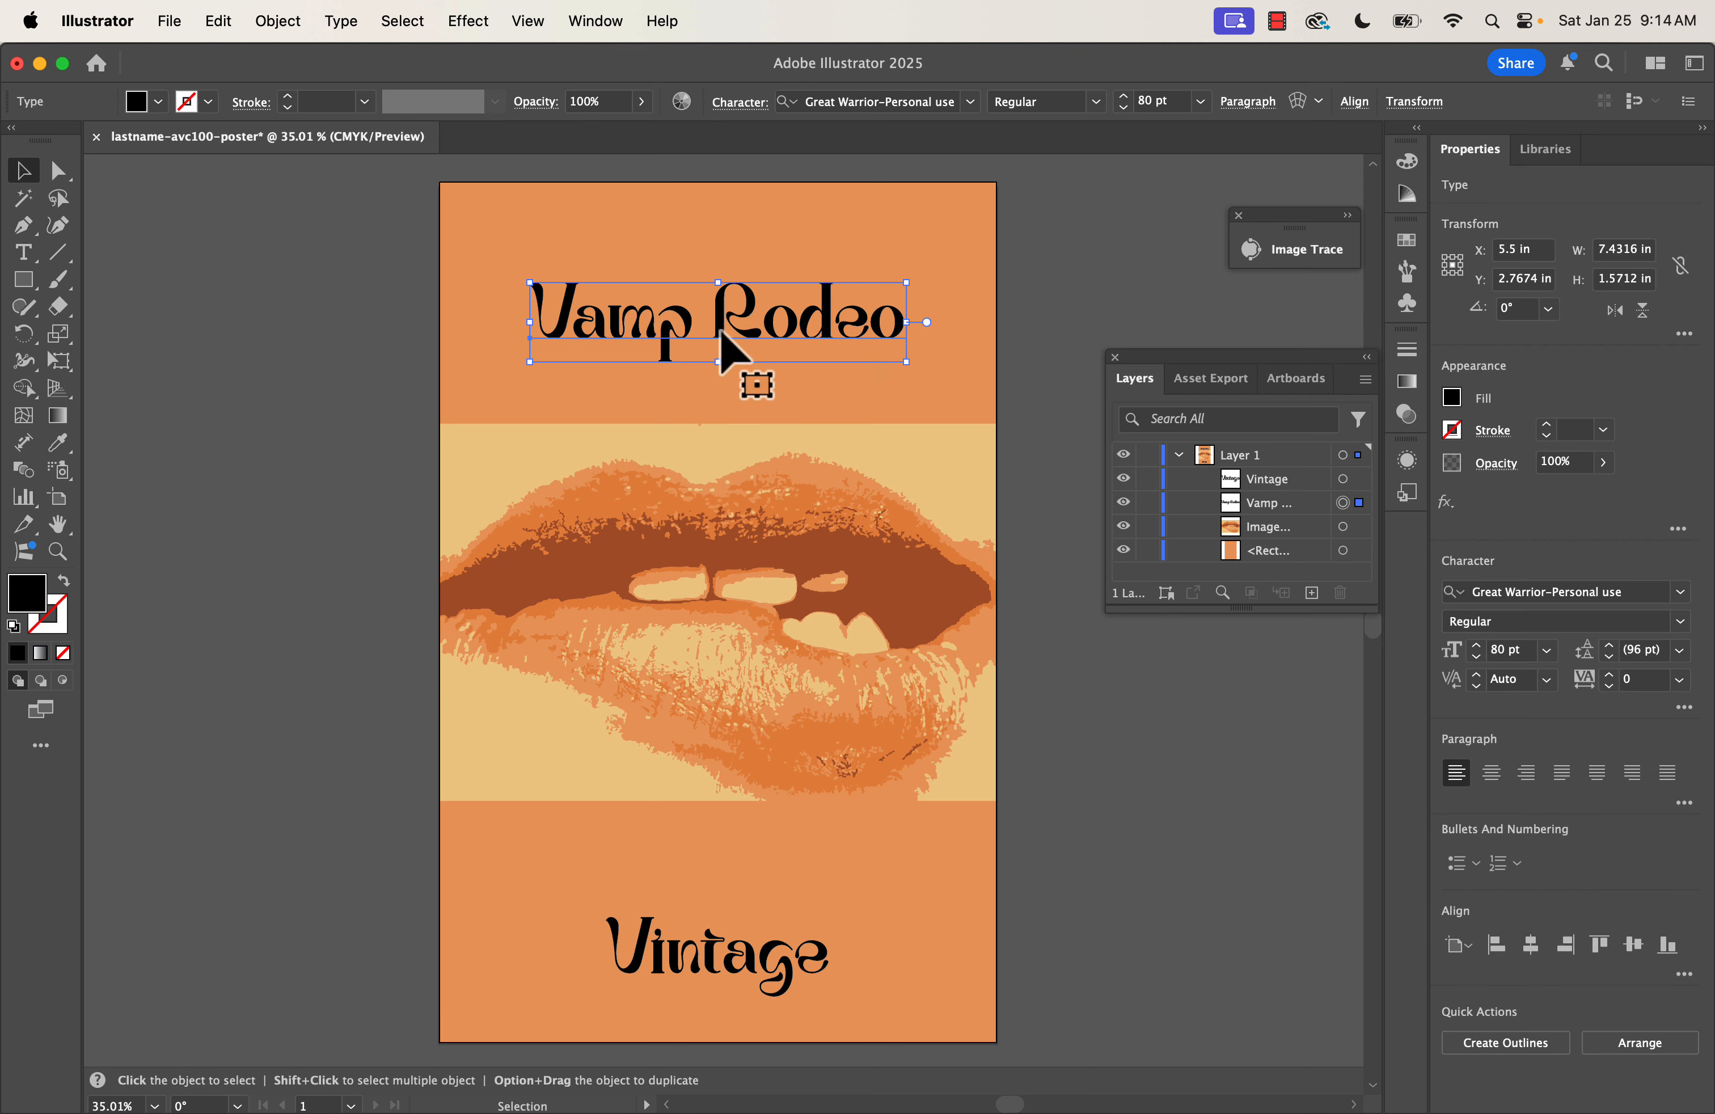
Recolor the "Vamp Rodeo" title by sampling the dark reddish brown between the lips with the Eyedropper
left_click(1457, 407)
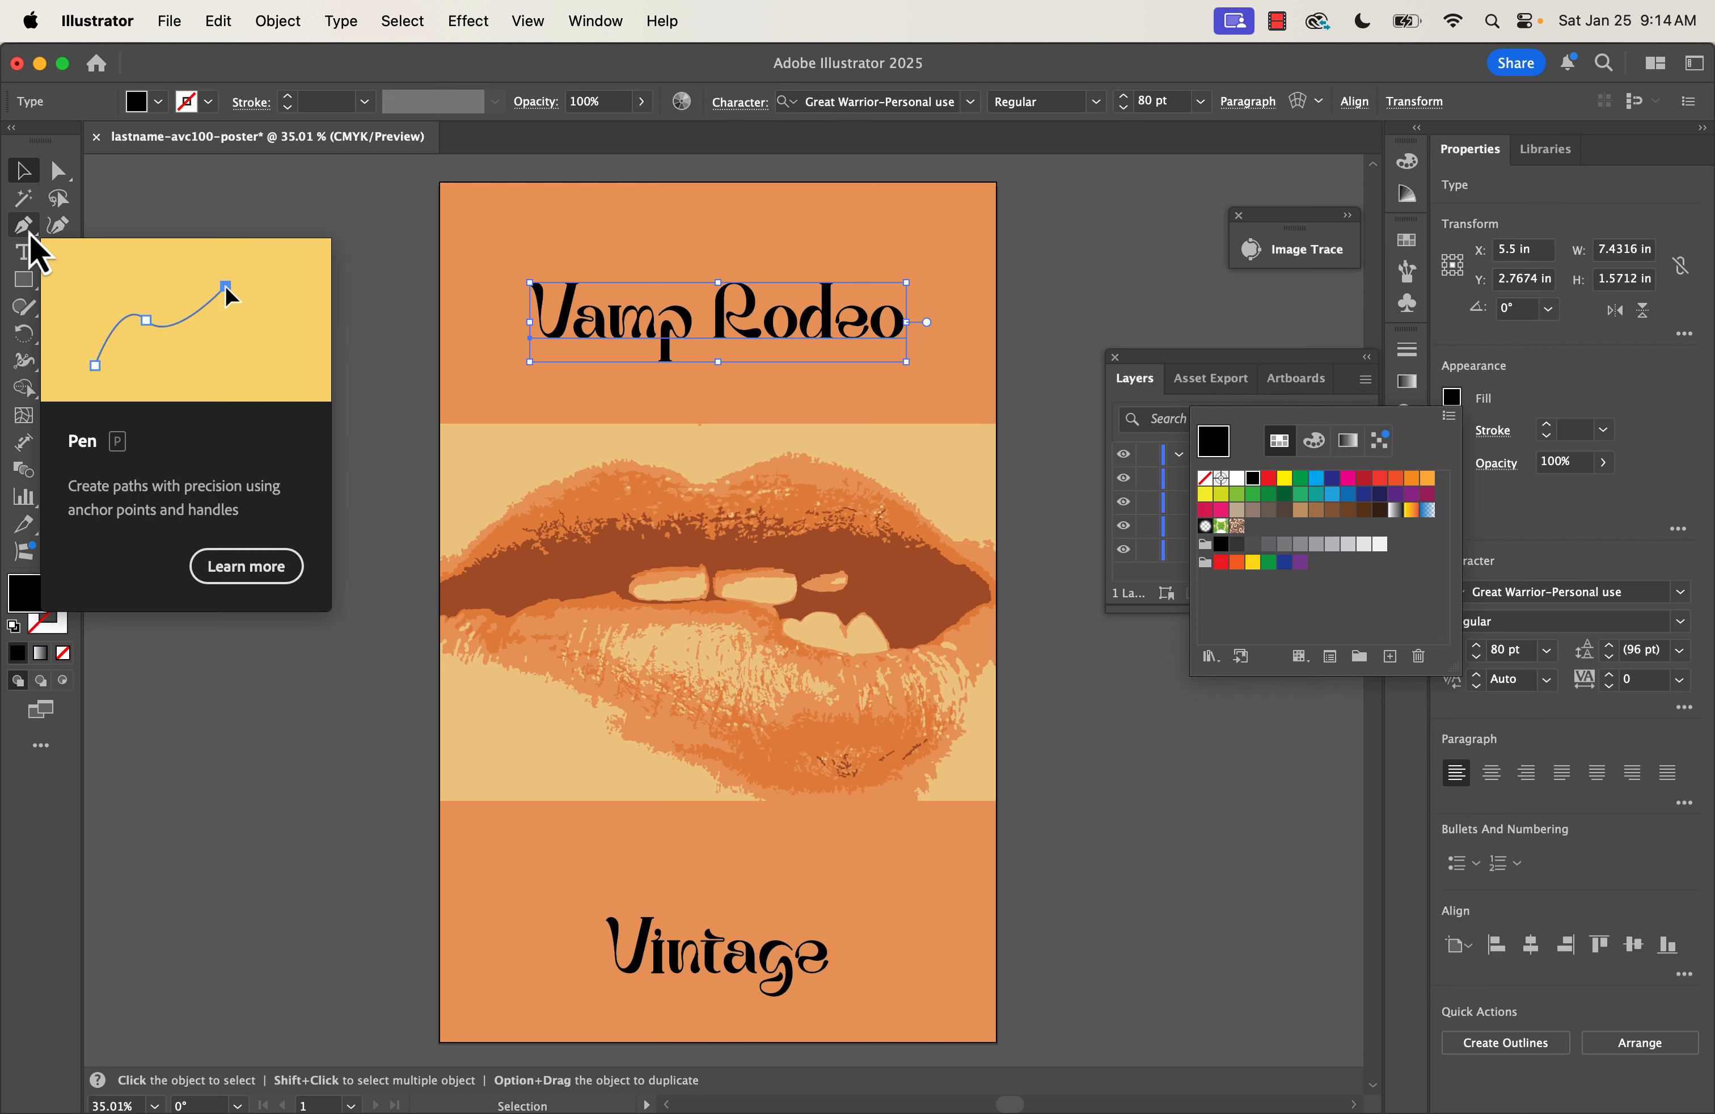
left_click(9, 681)
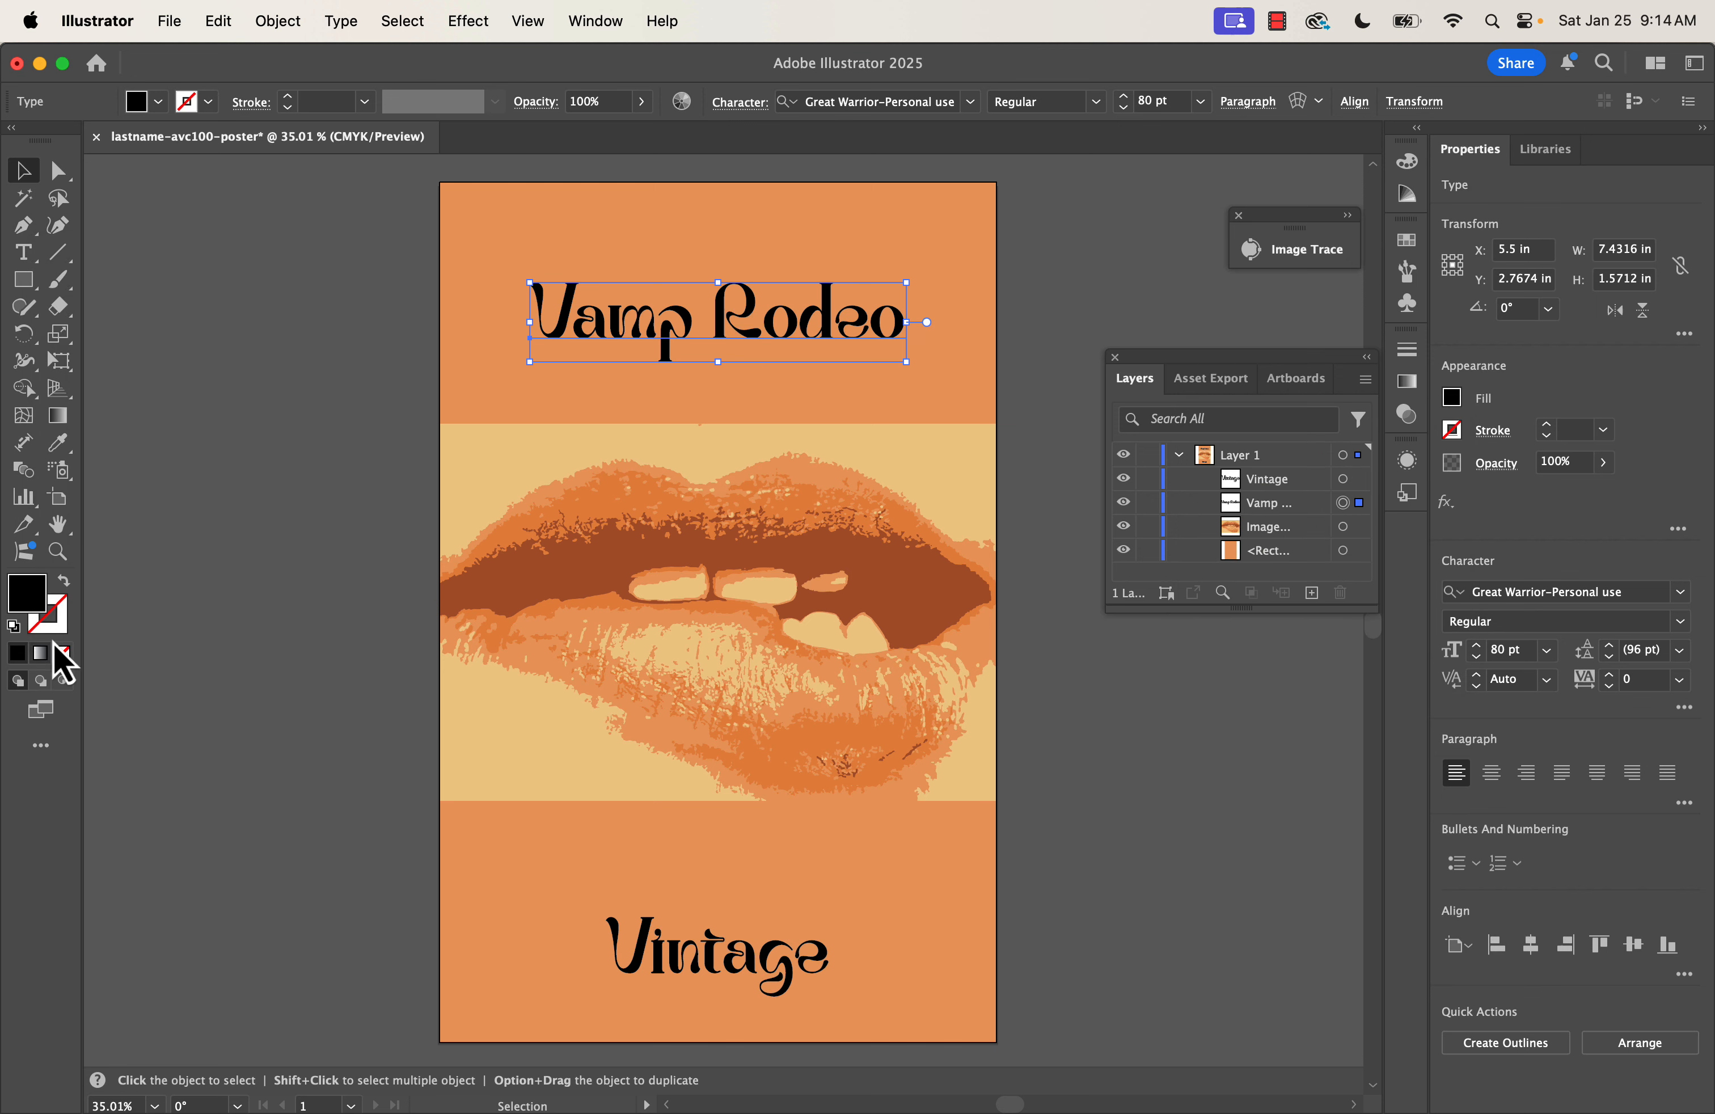
left_click(58, 444)
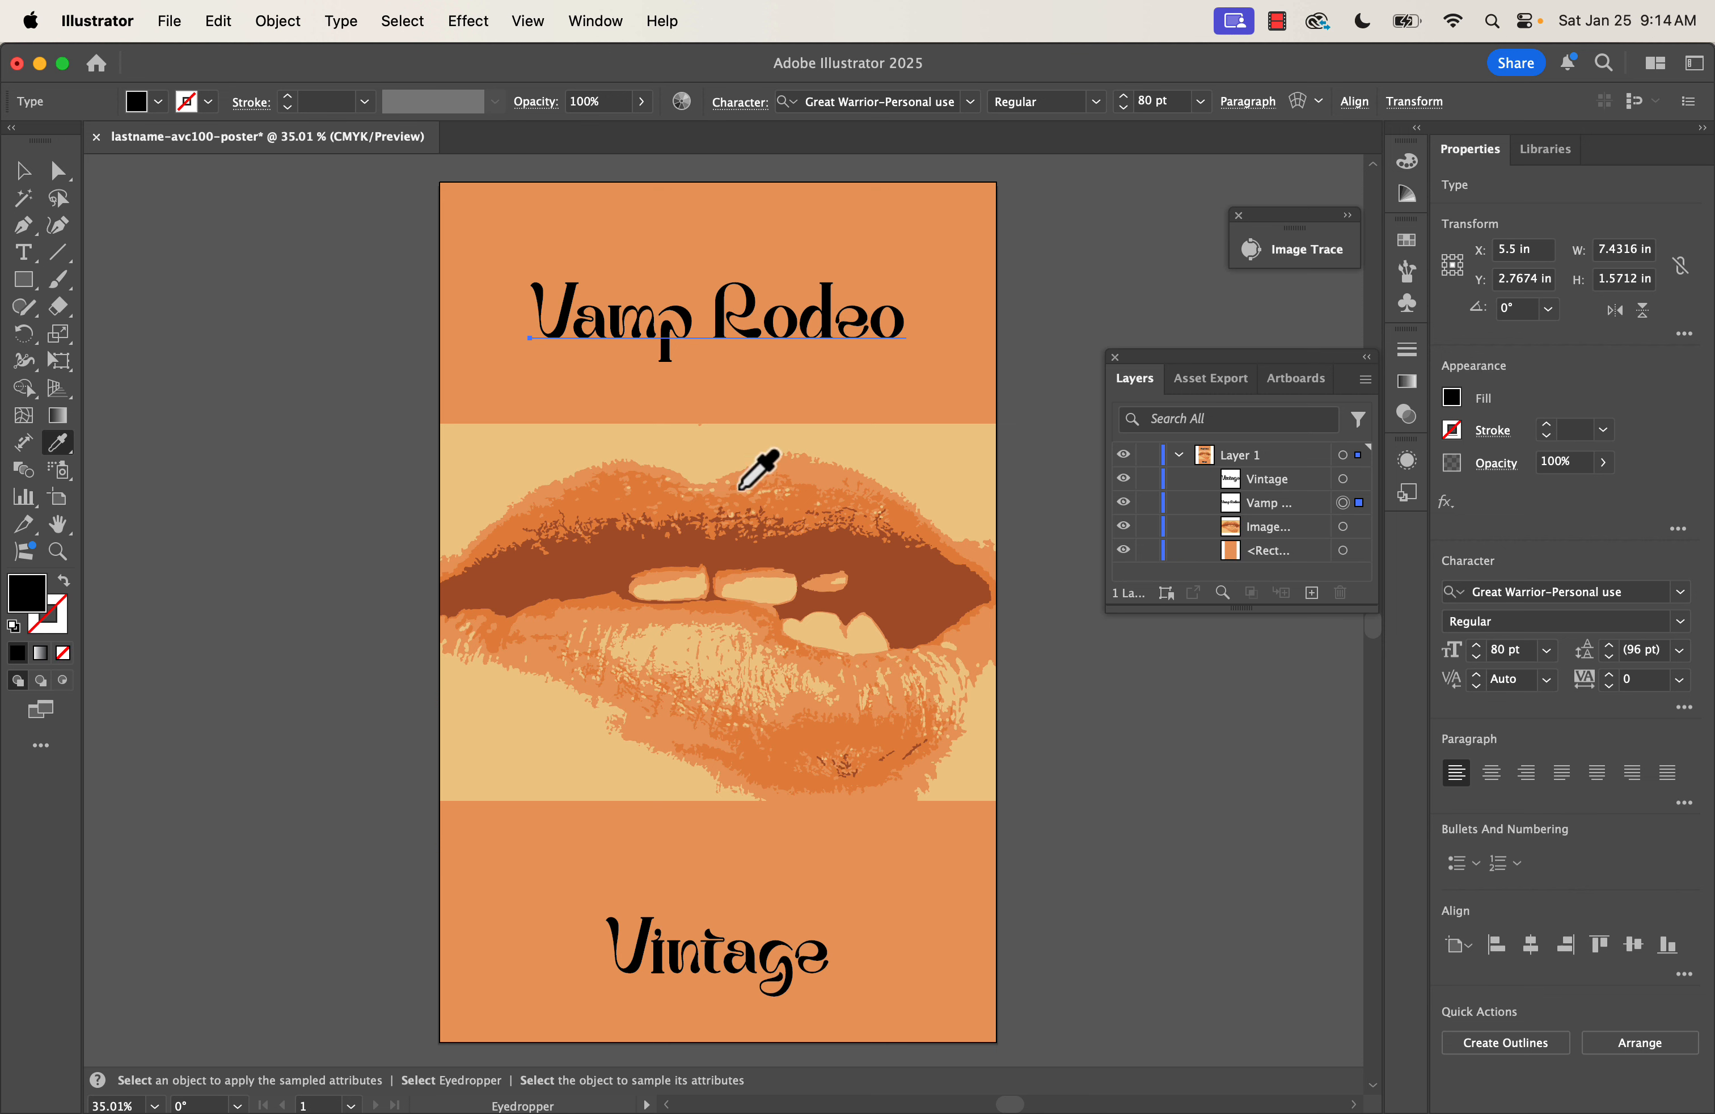
left_click(873, 578)
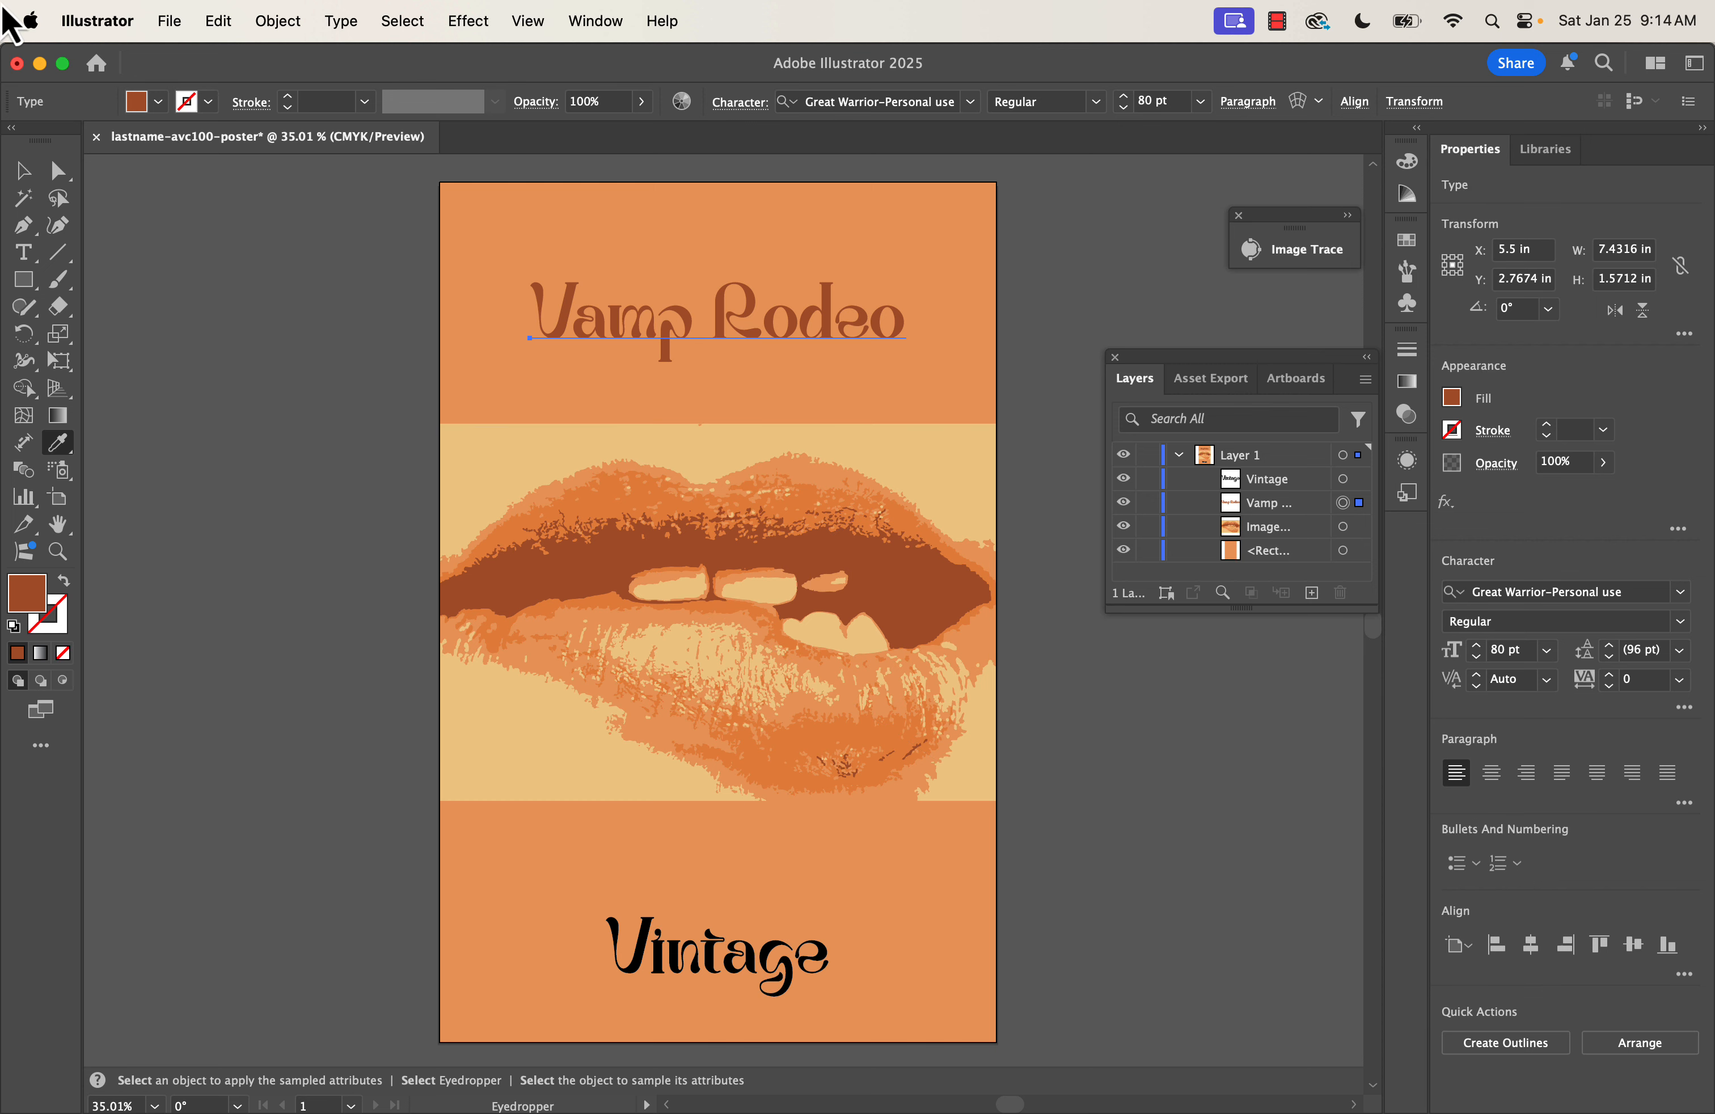
Recolor the "Vintage" text by sampling the dark reddish brown between the lips with the Eyedropper
left_click(21, 171)
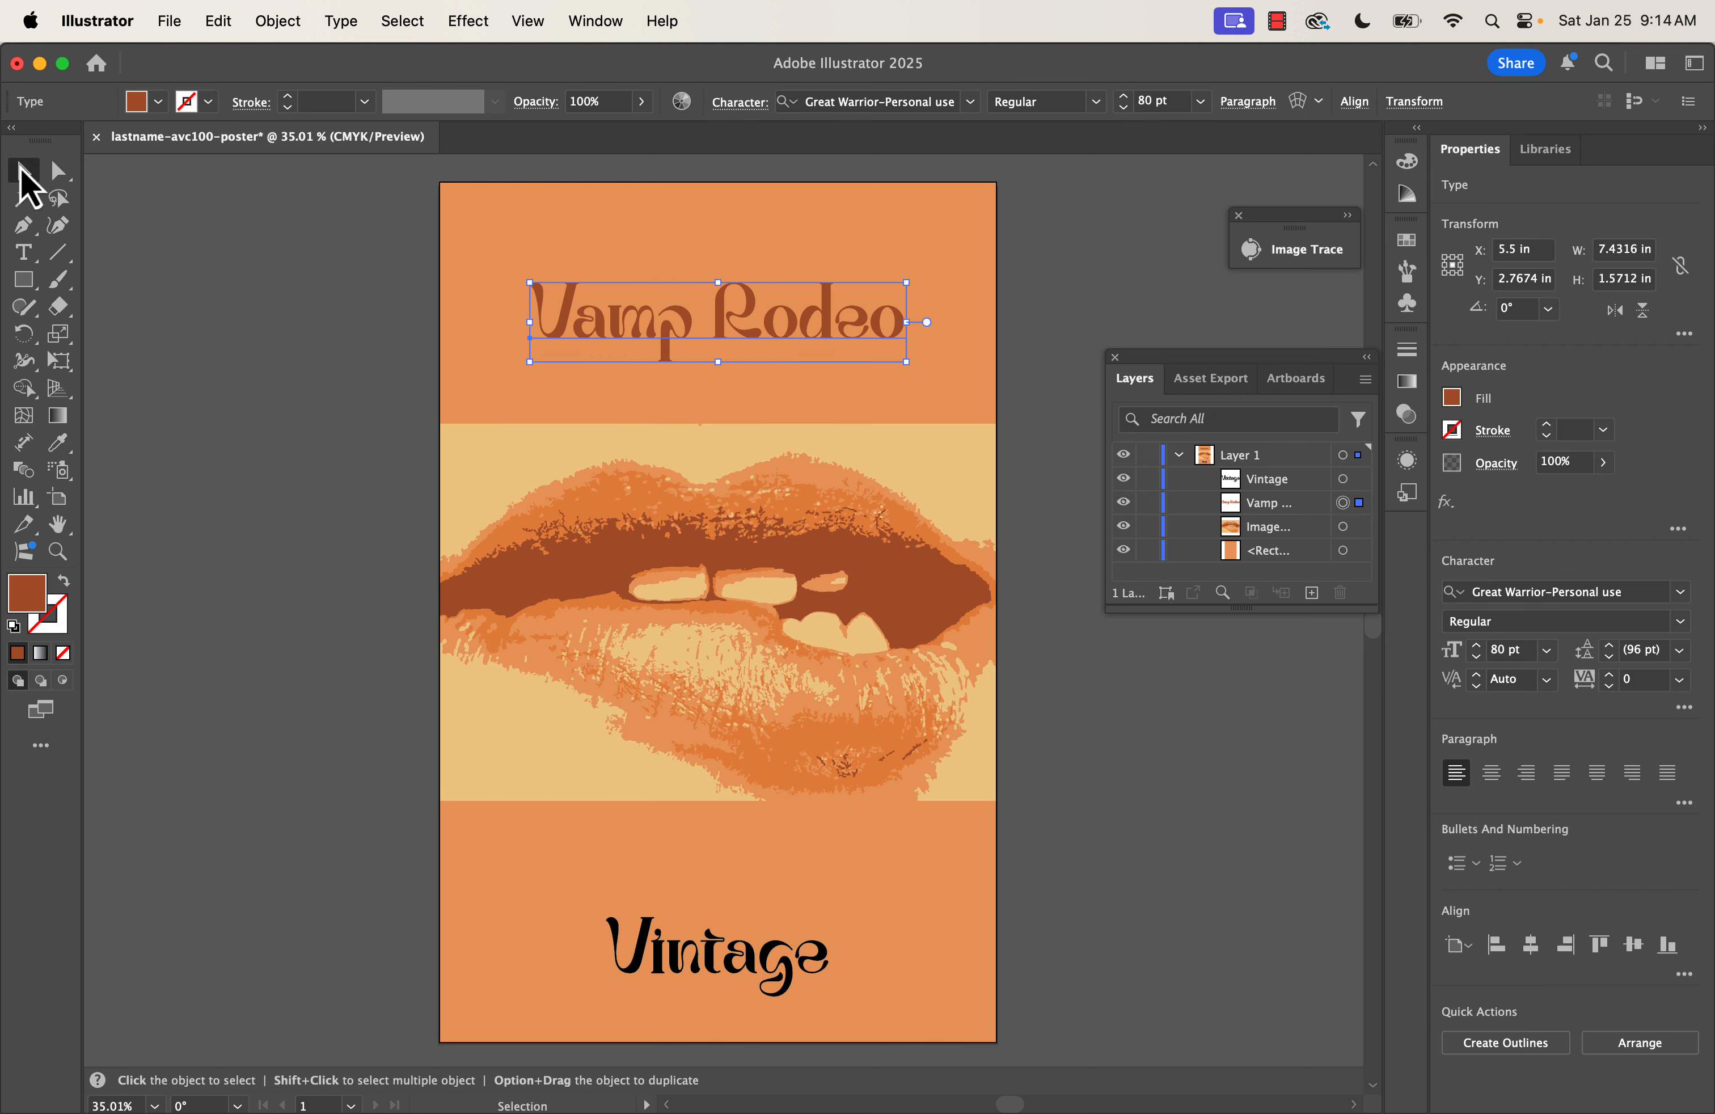
right_click(684, 940)
left_click(683, 940)
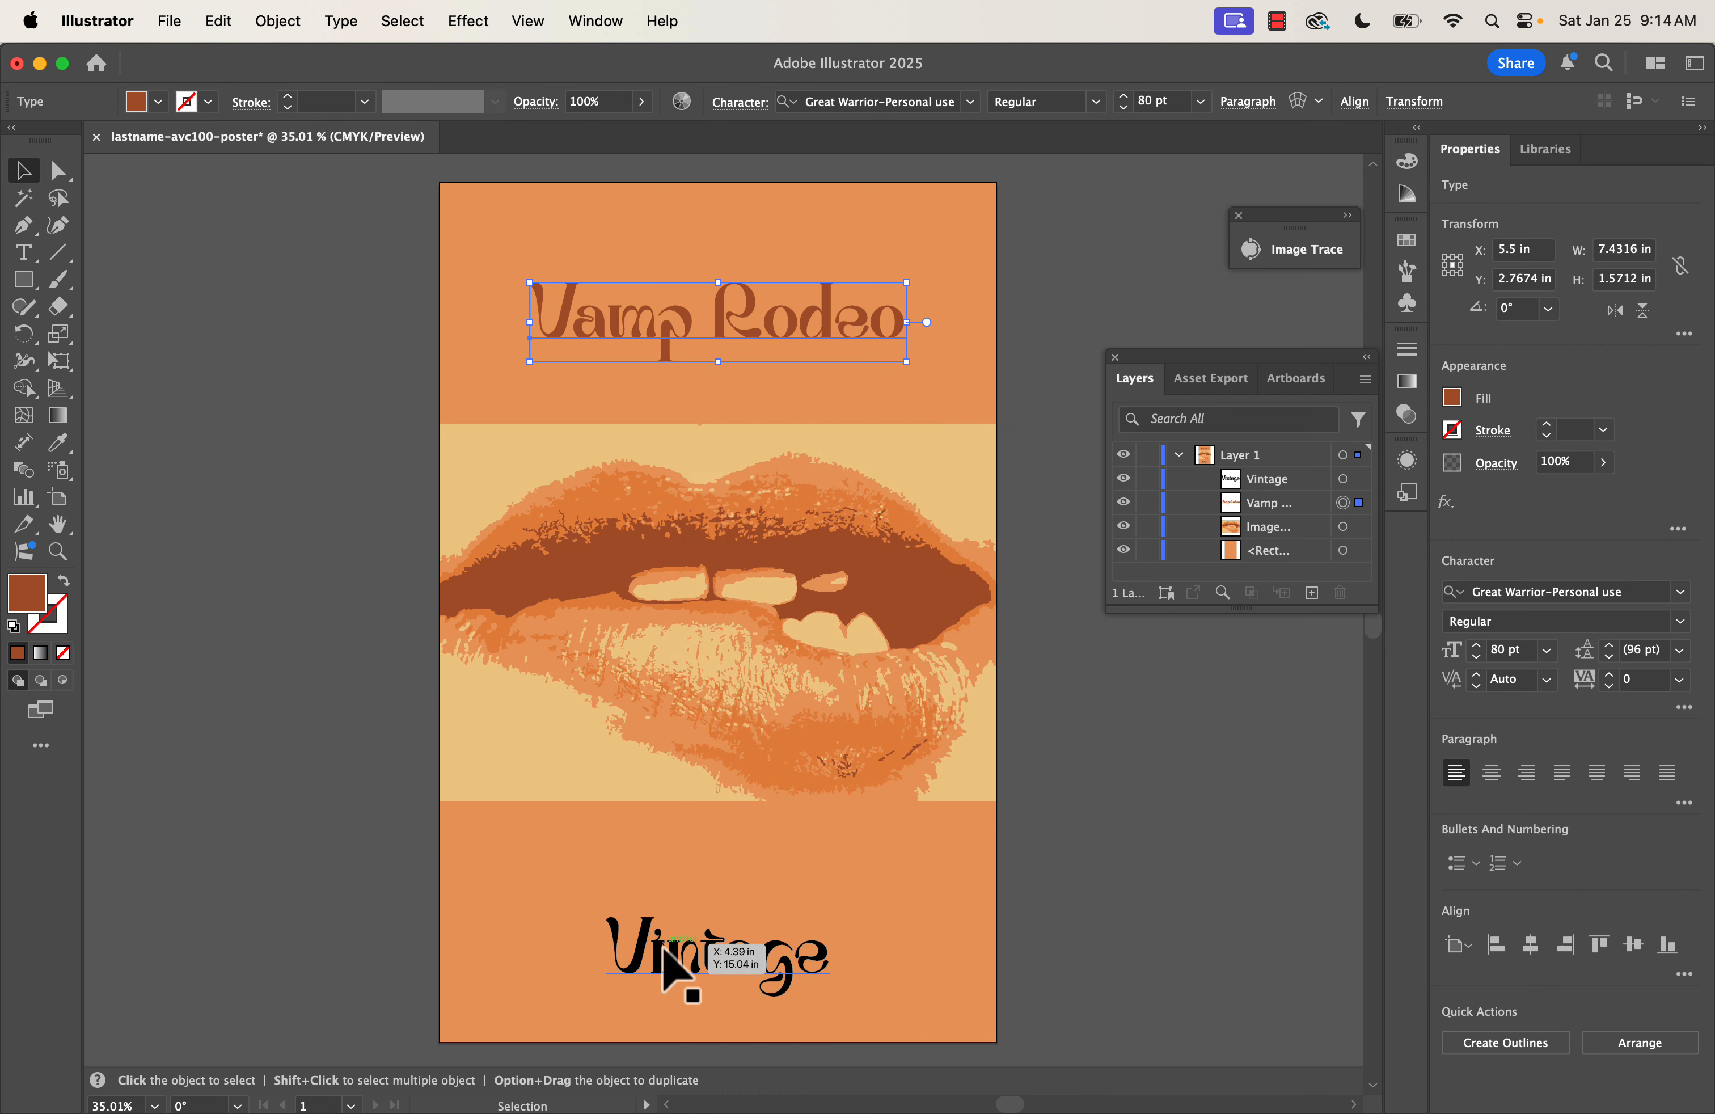
left_click(678, 967)
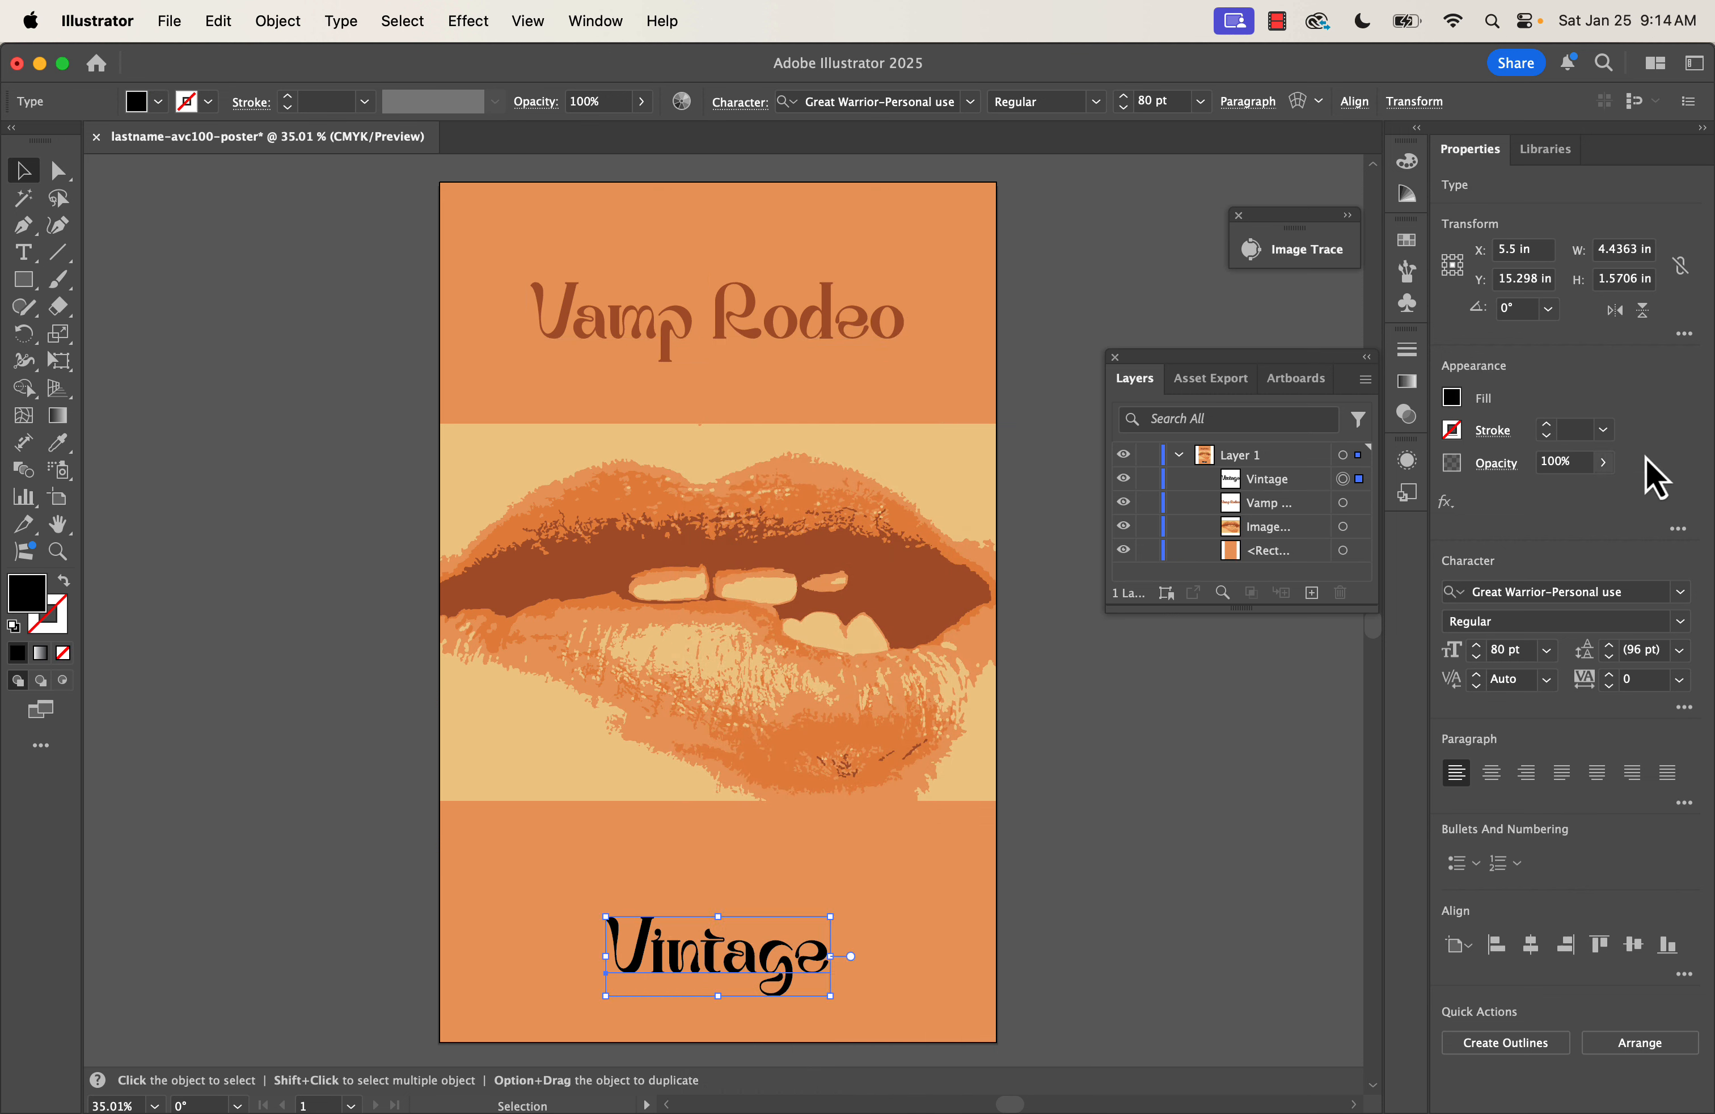
left_click(1453, 398)
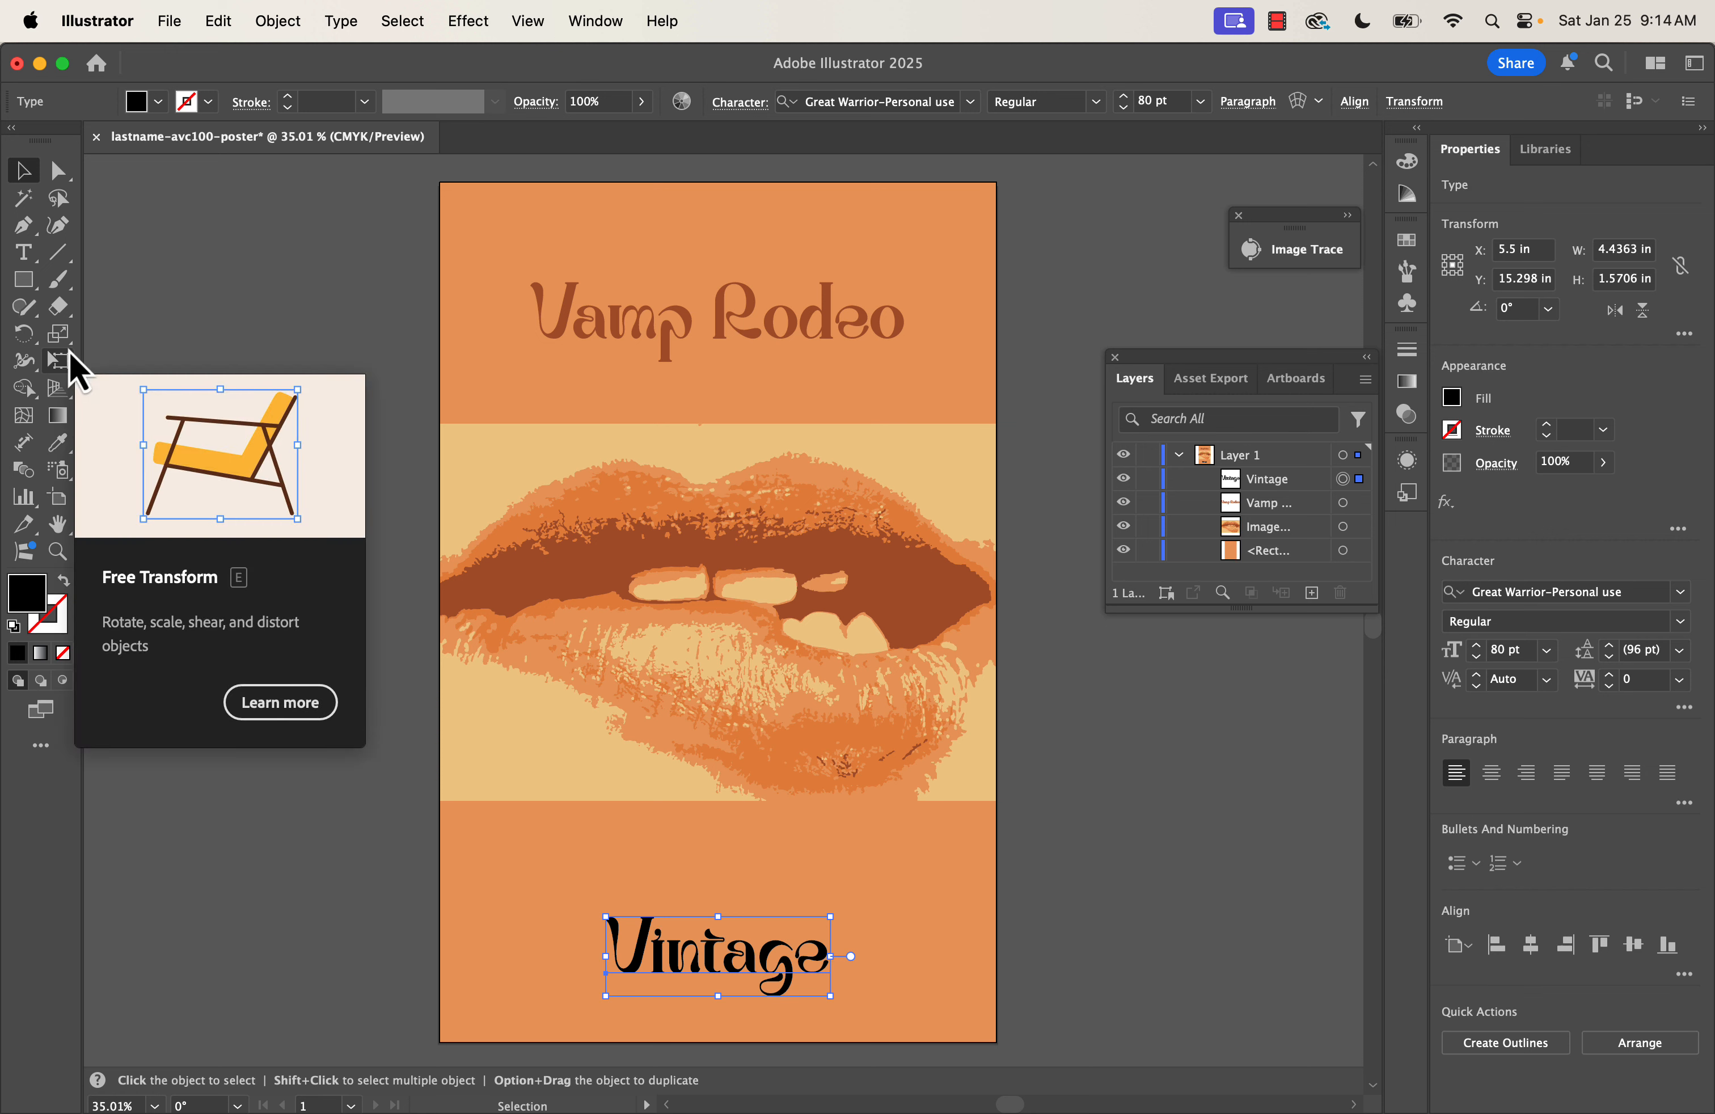
left_click(58, 443)
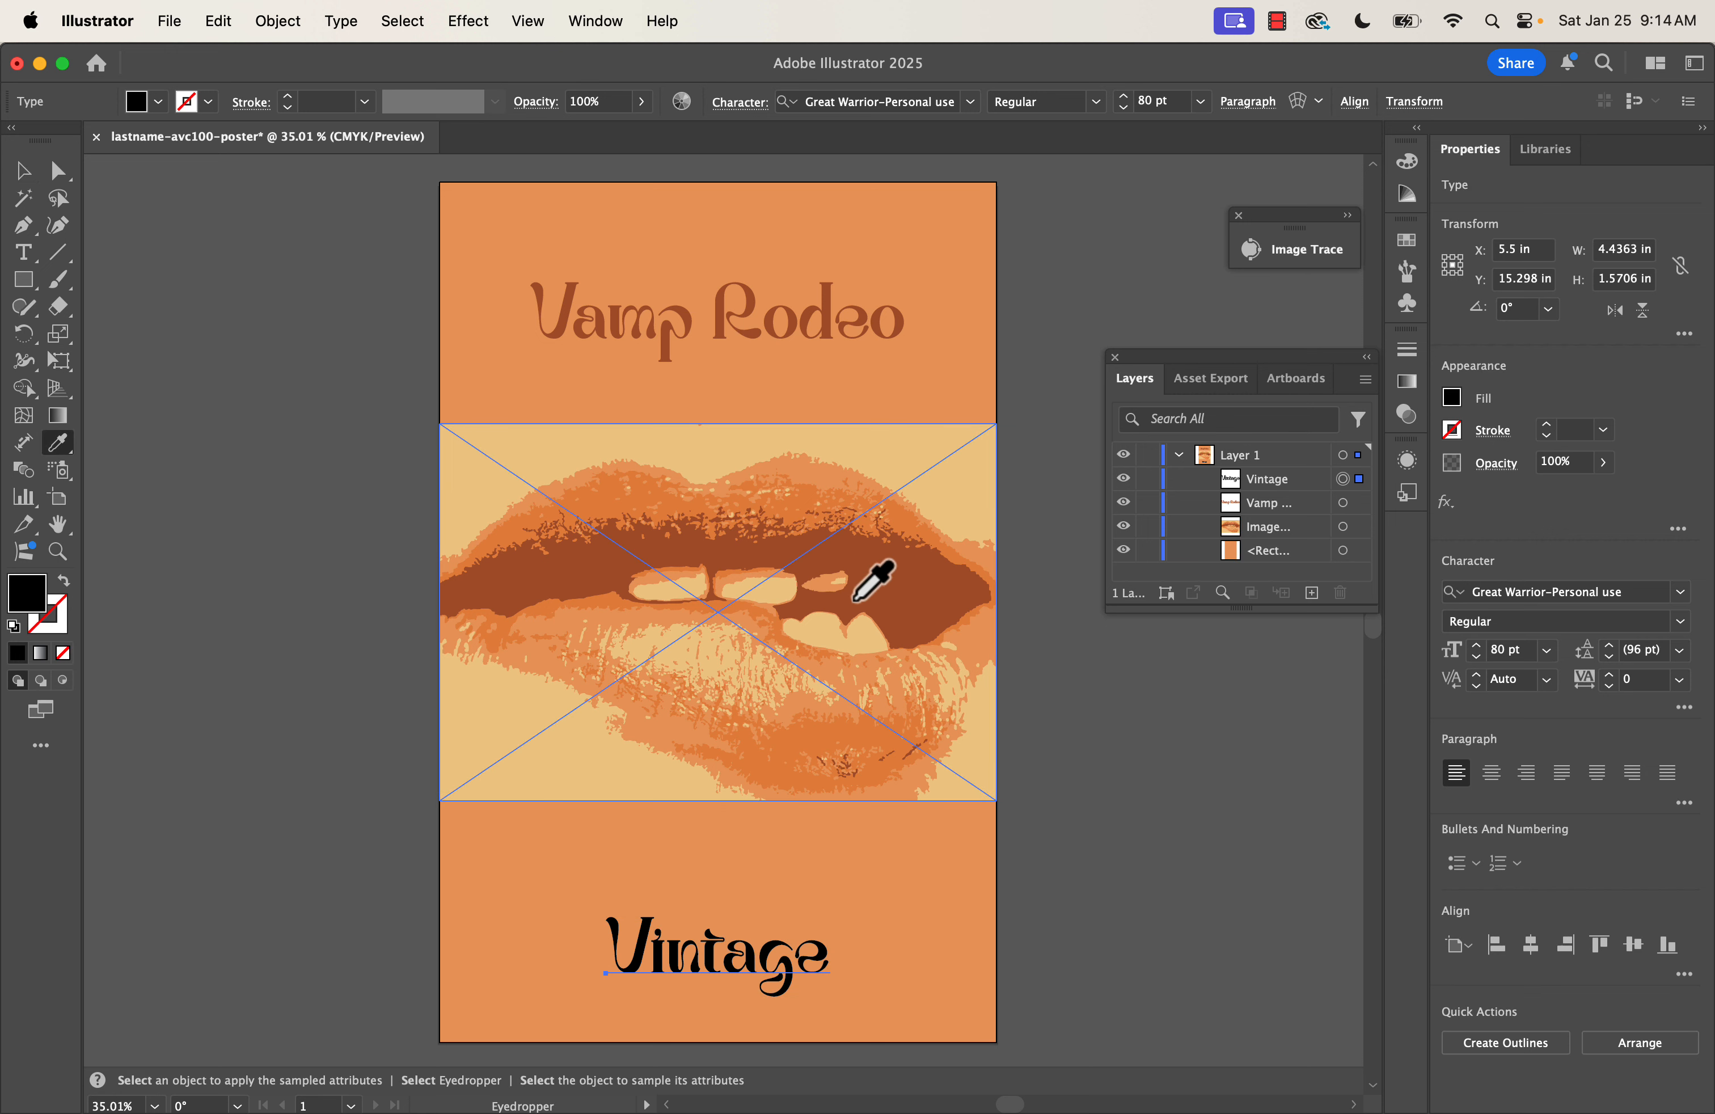
left_click(888, 581)
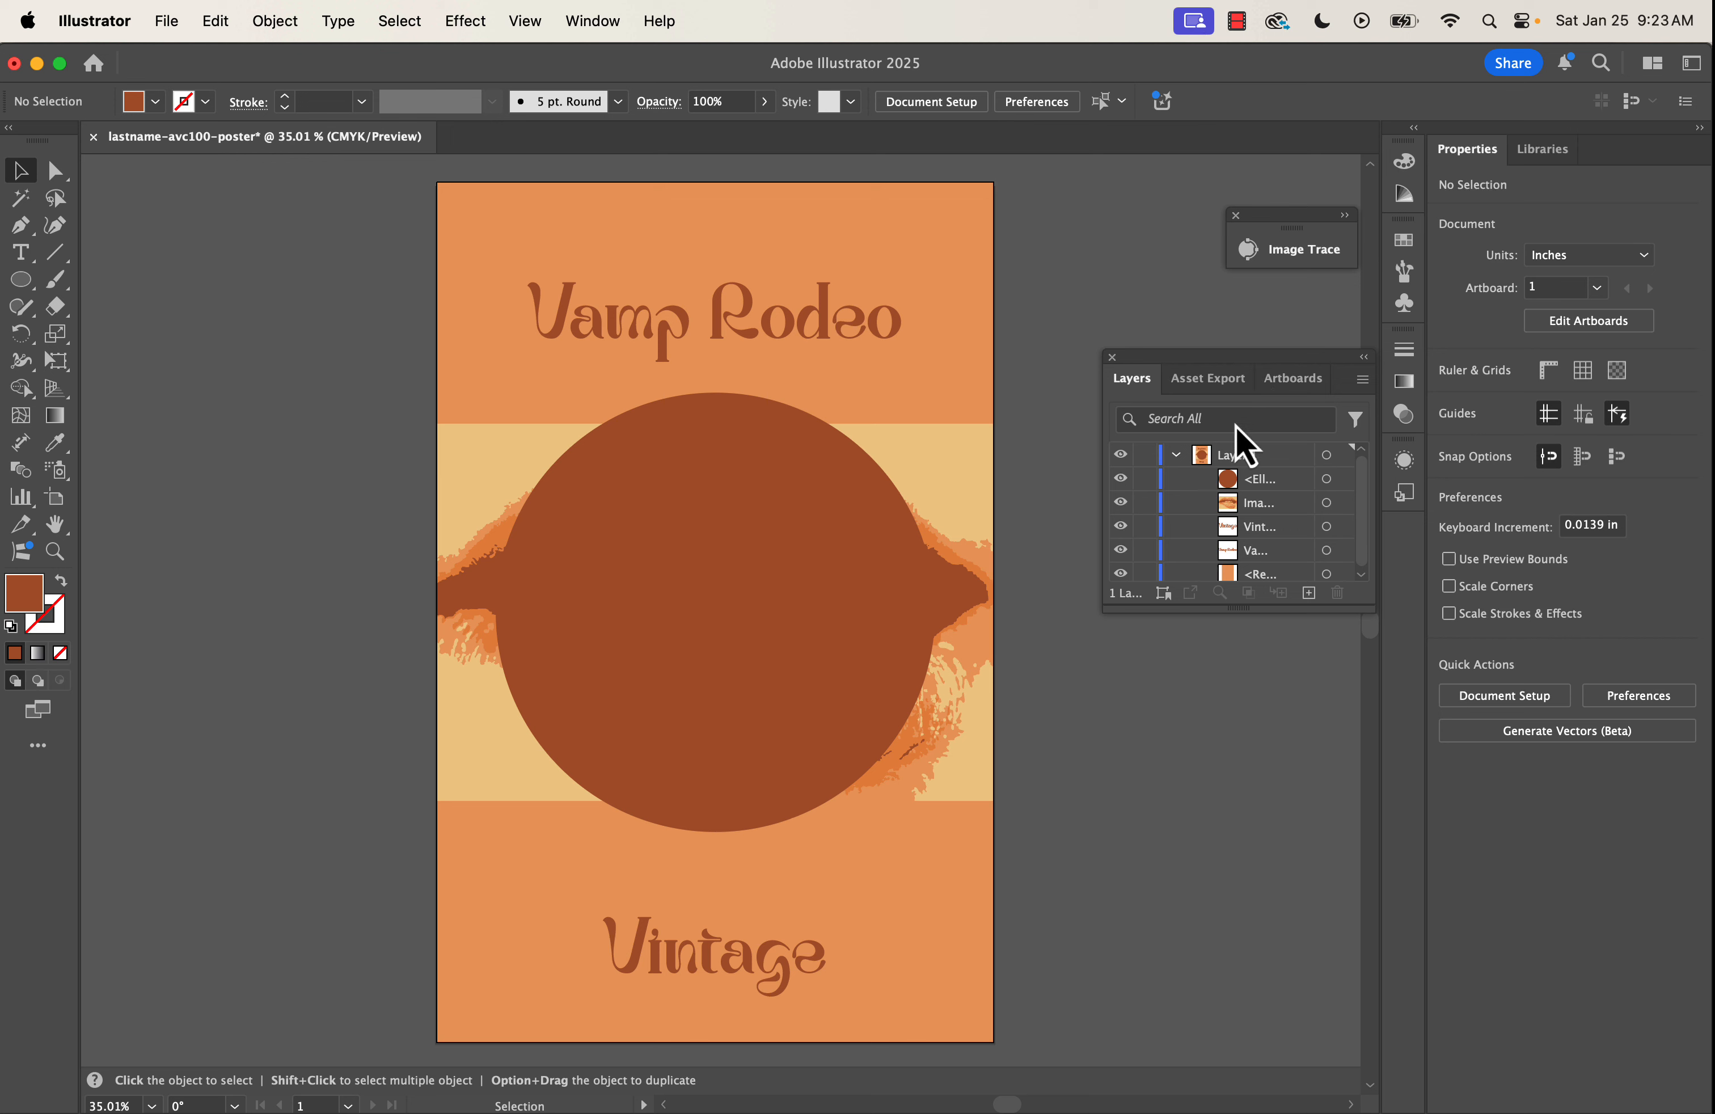
Move the brown ellipse below the lips image in the layer stacking order
left_click(1236, 481)
left_click_drag(1235, 486, 1235, 524)
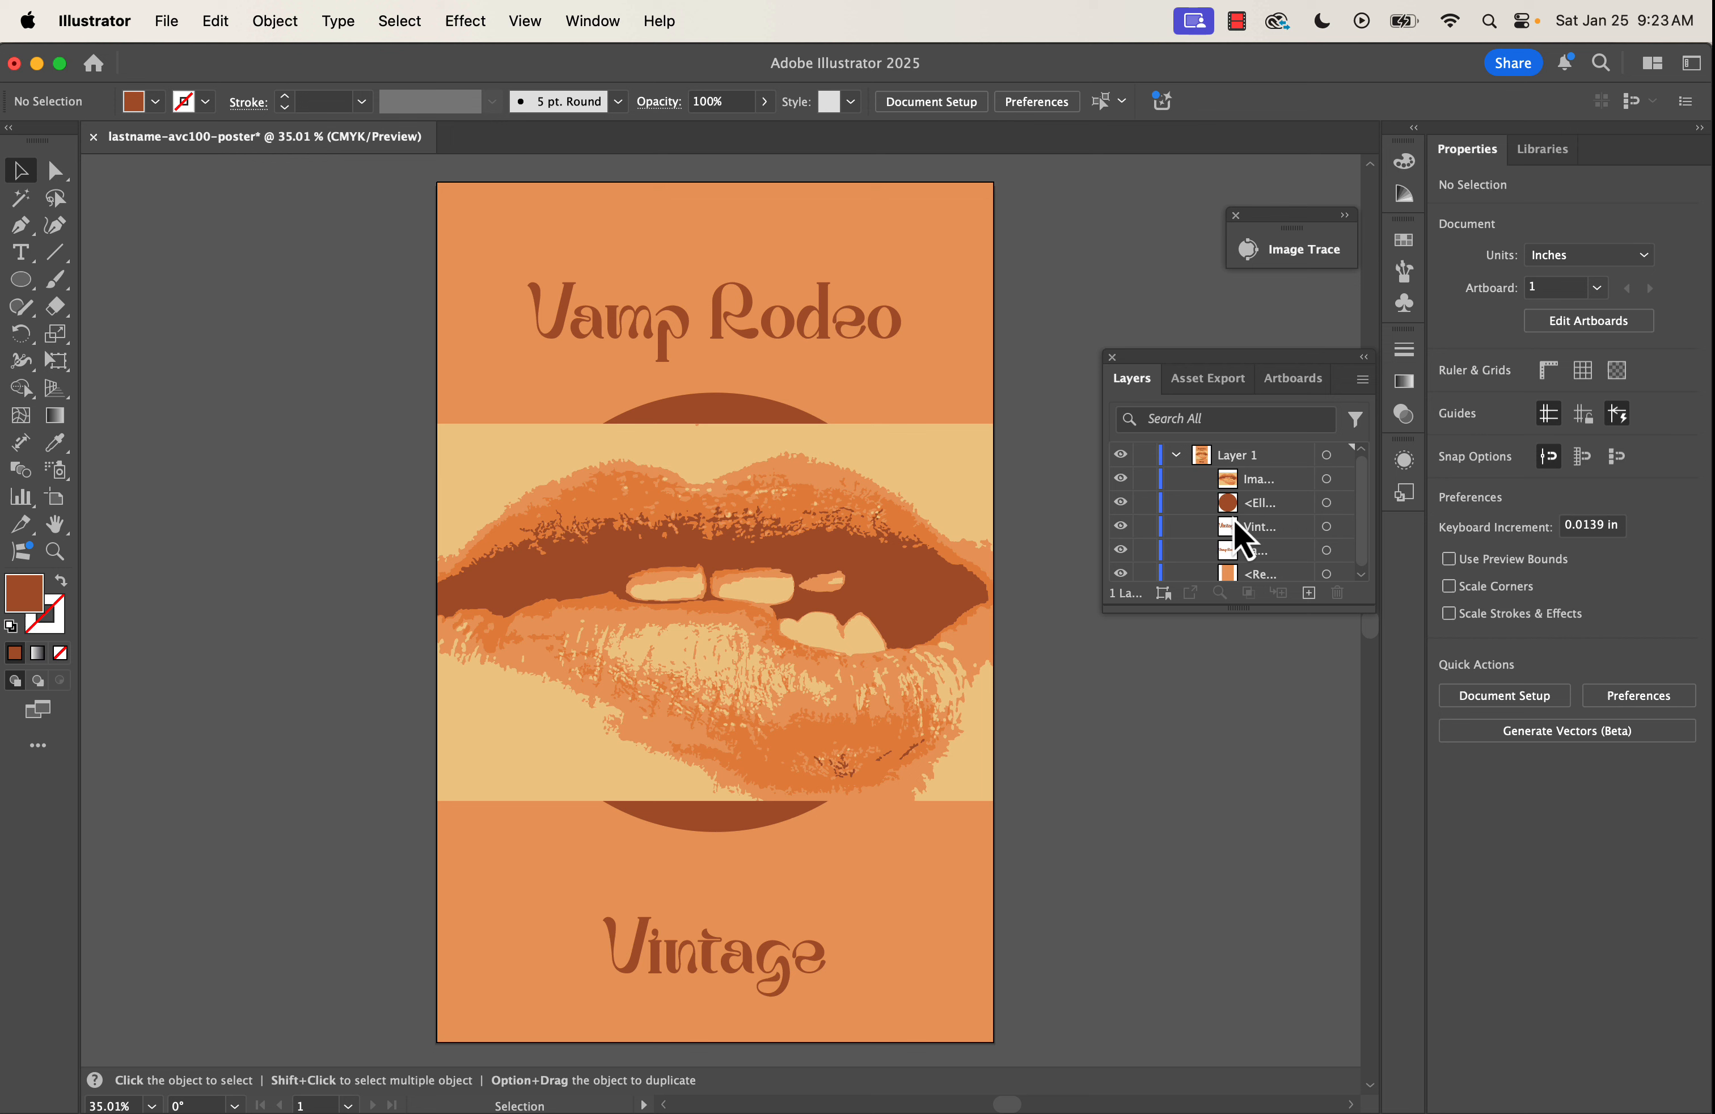
Select the "Vamp Rodeo" title and look through the available Photoshop effects, including Stylize, Pixelate and Brush Strokes
left_click(813, 308)
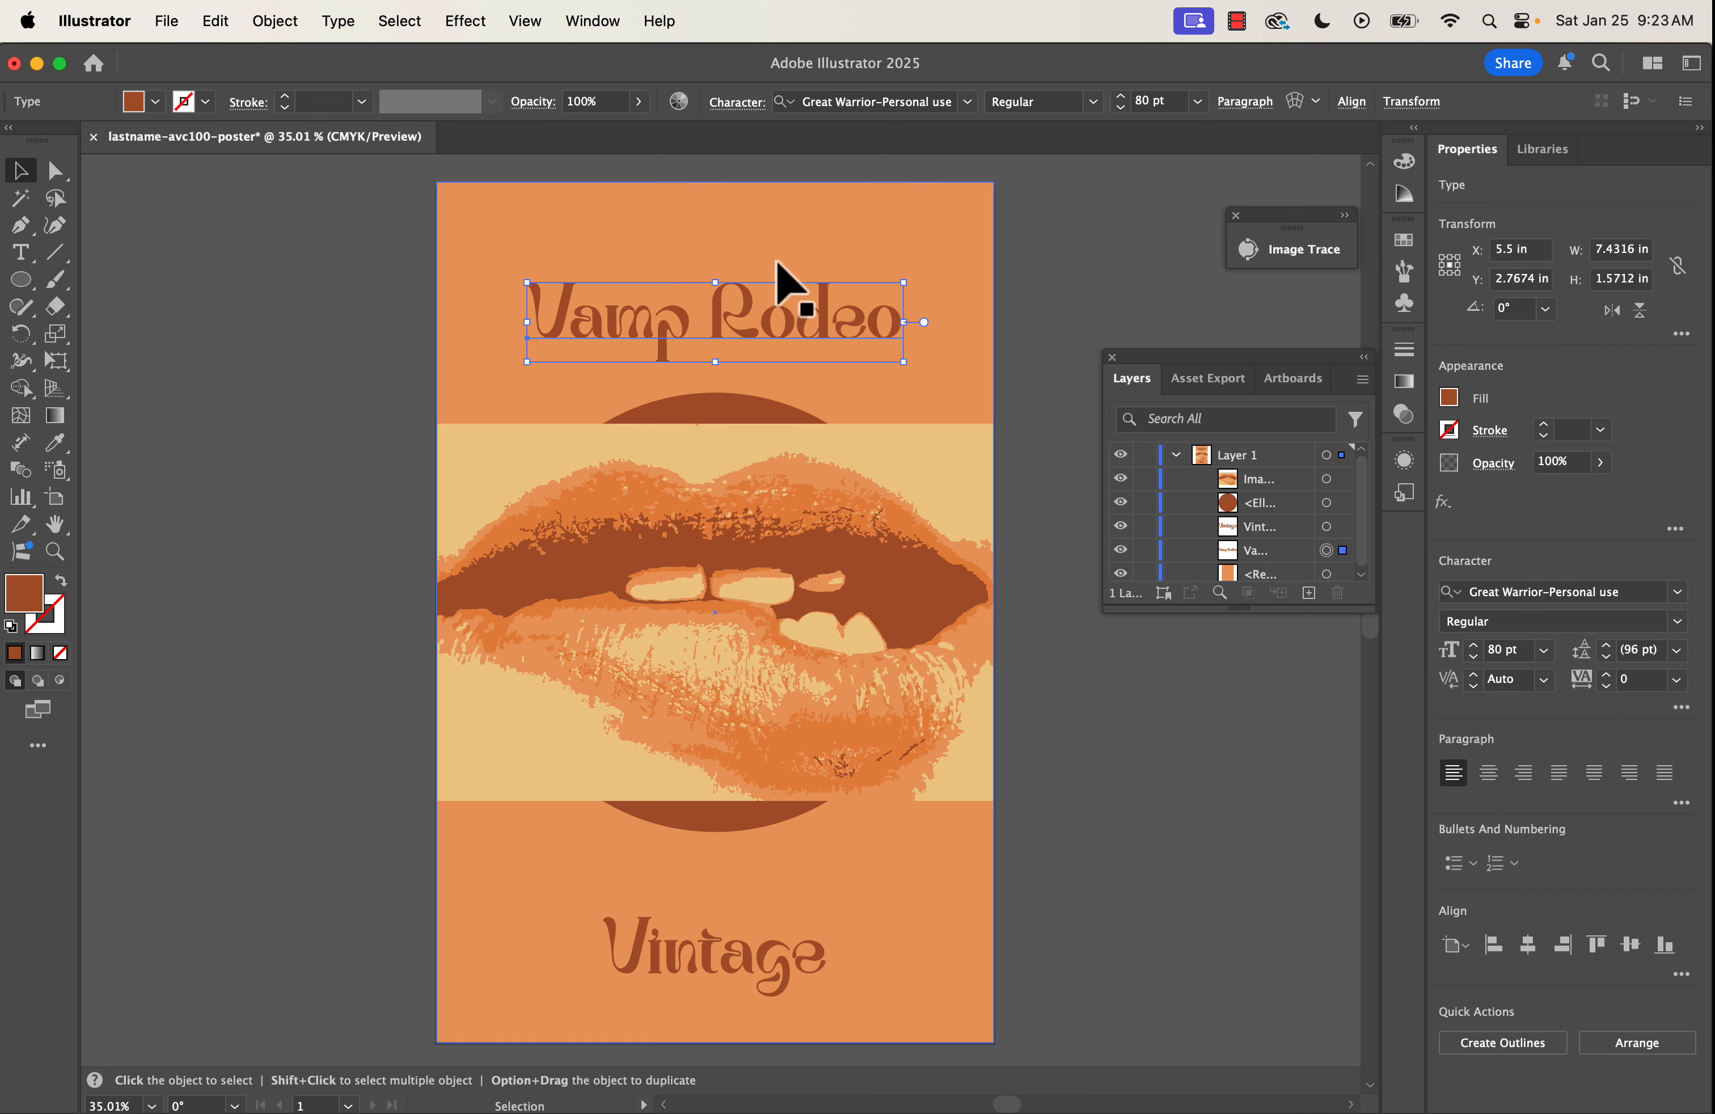
left_click(465, 22)
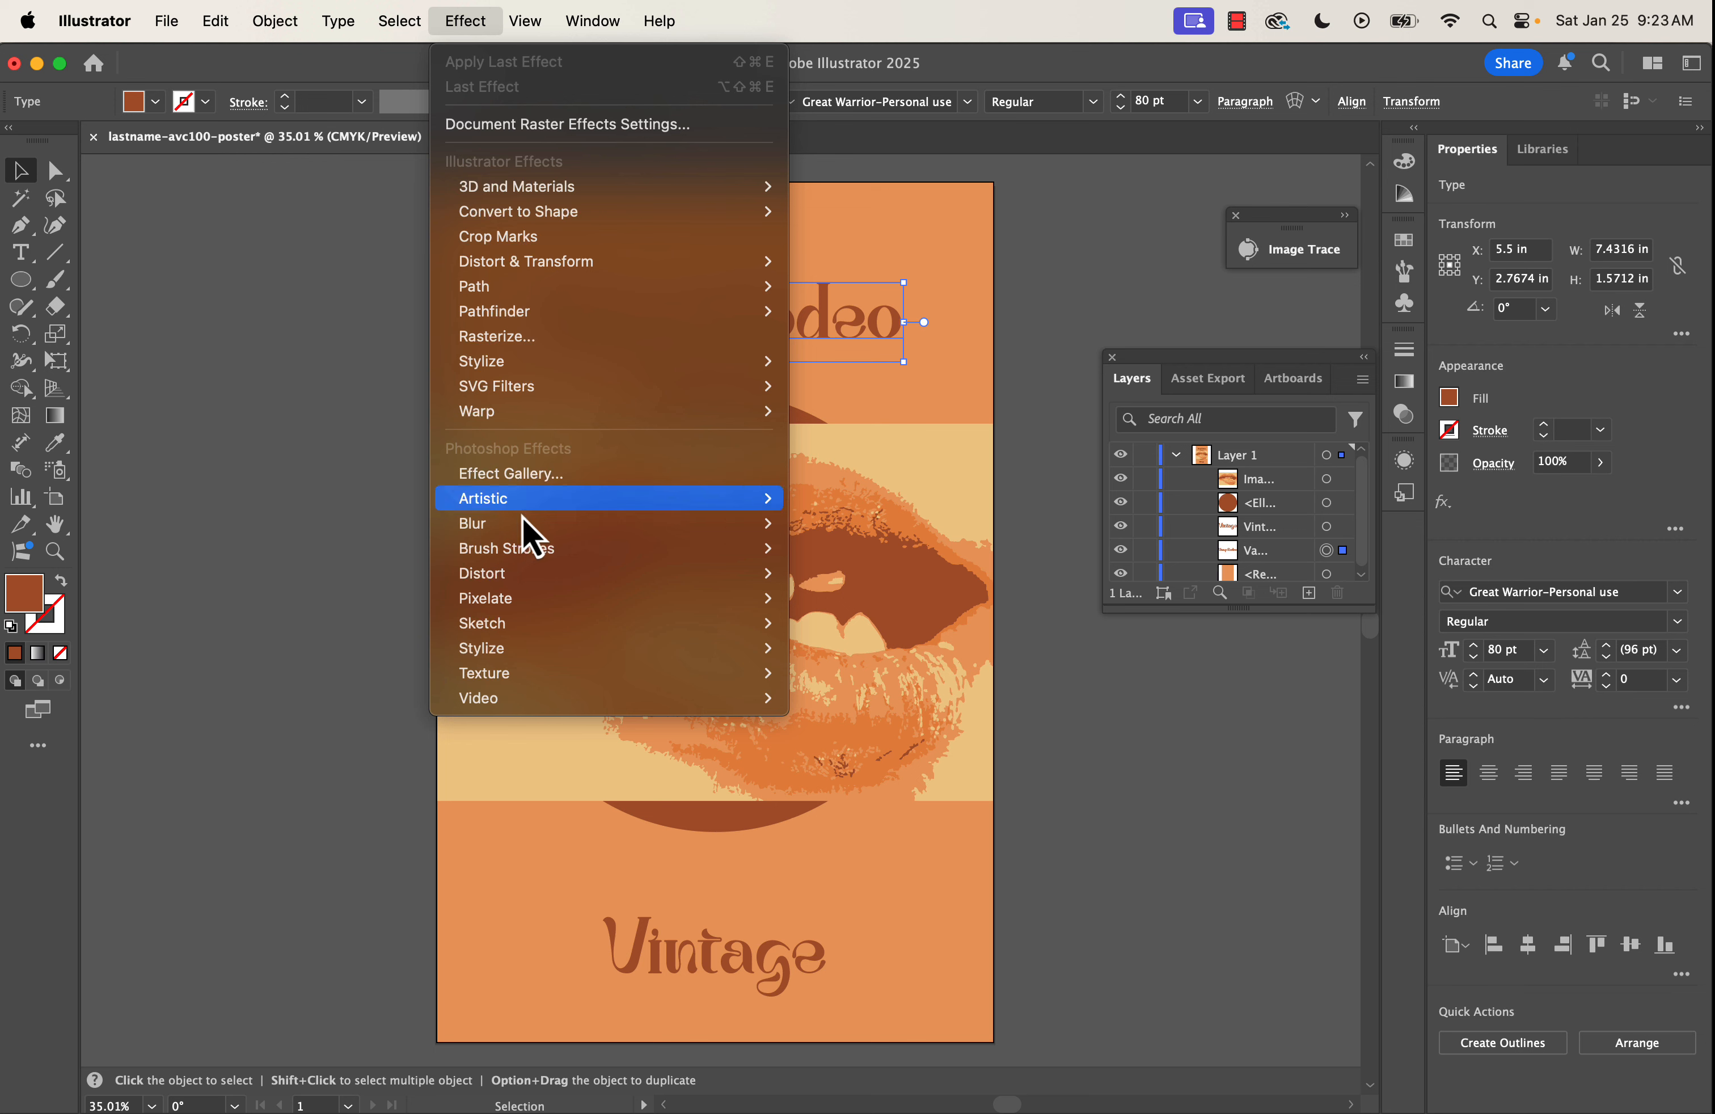
mouse_move(518, 642)
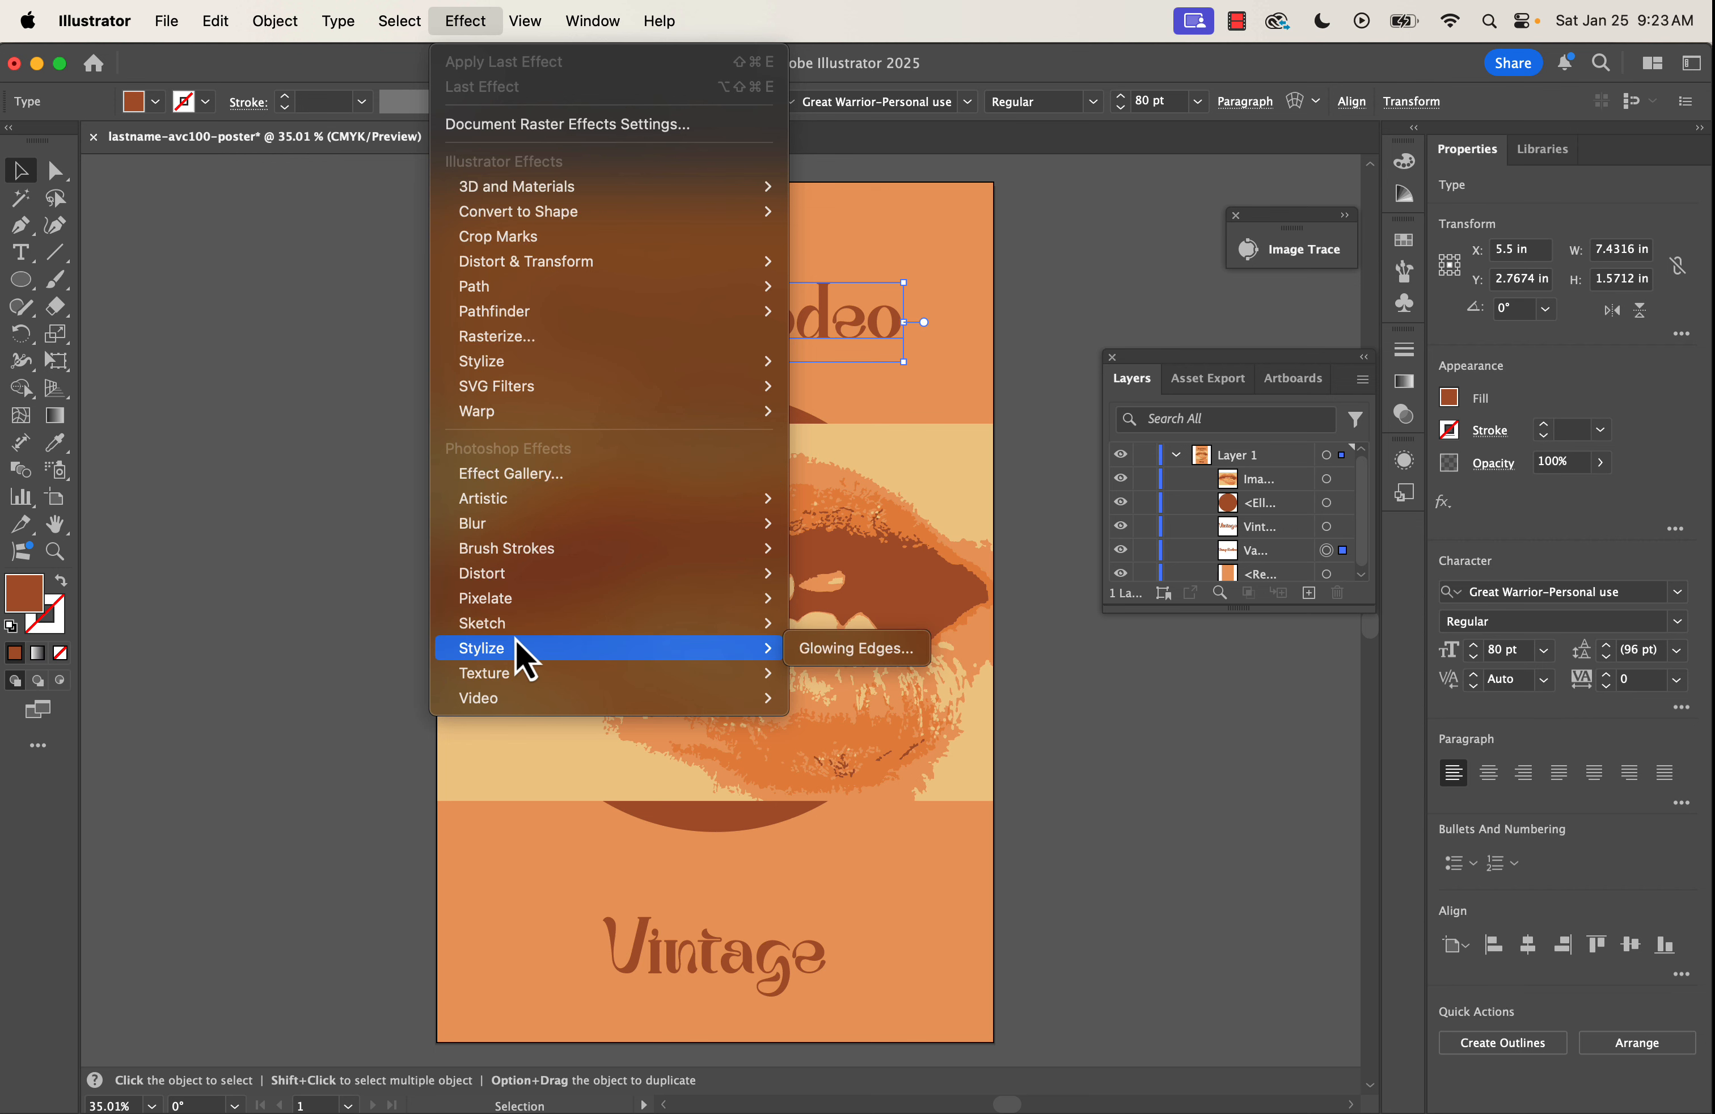
mouse_move(515, 604)
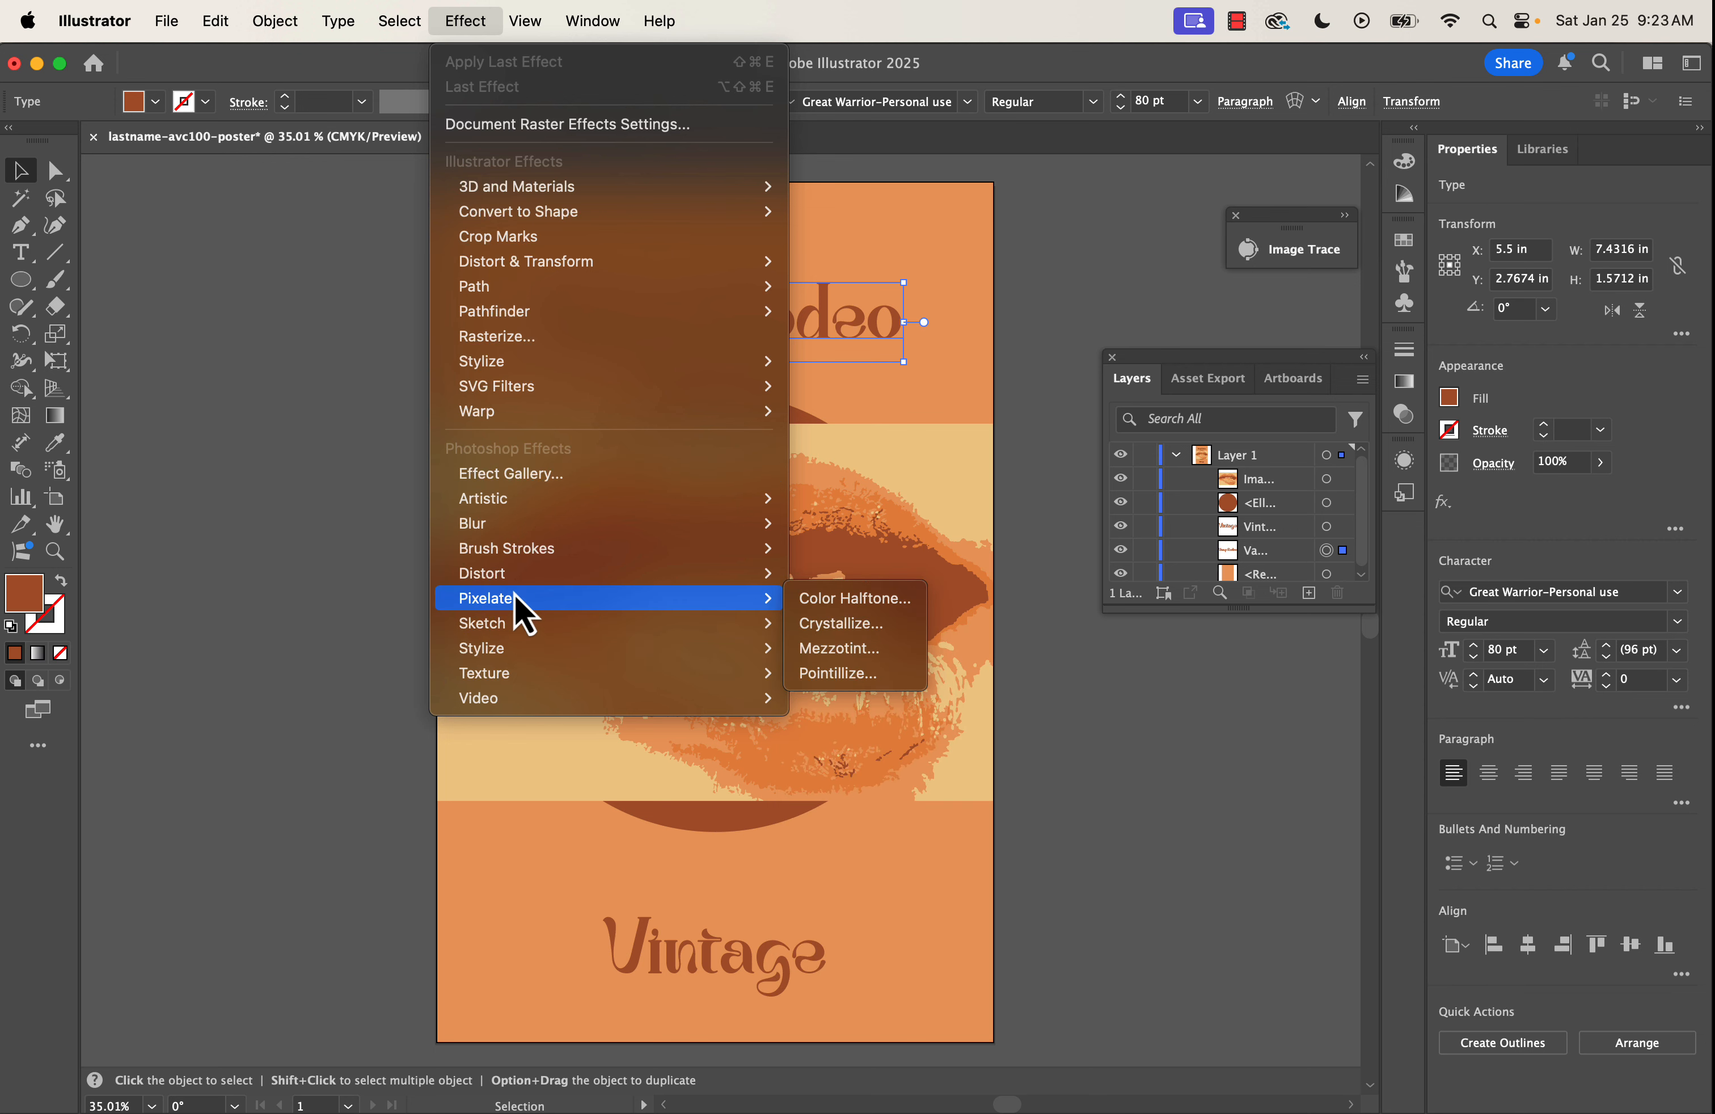
mouse_move(510, 553)
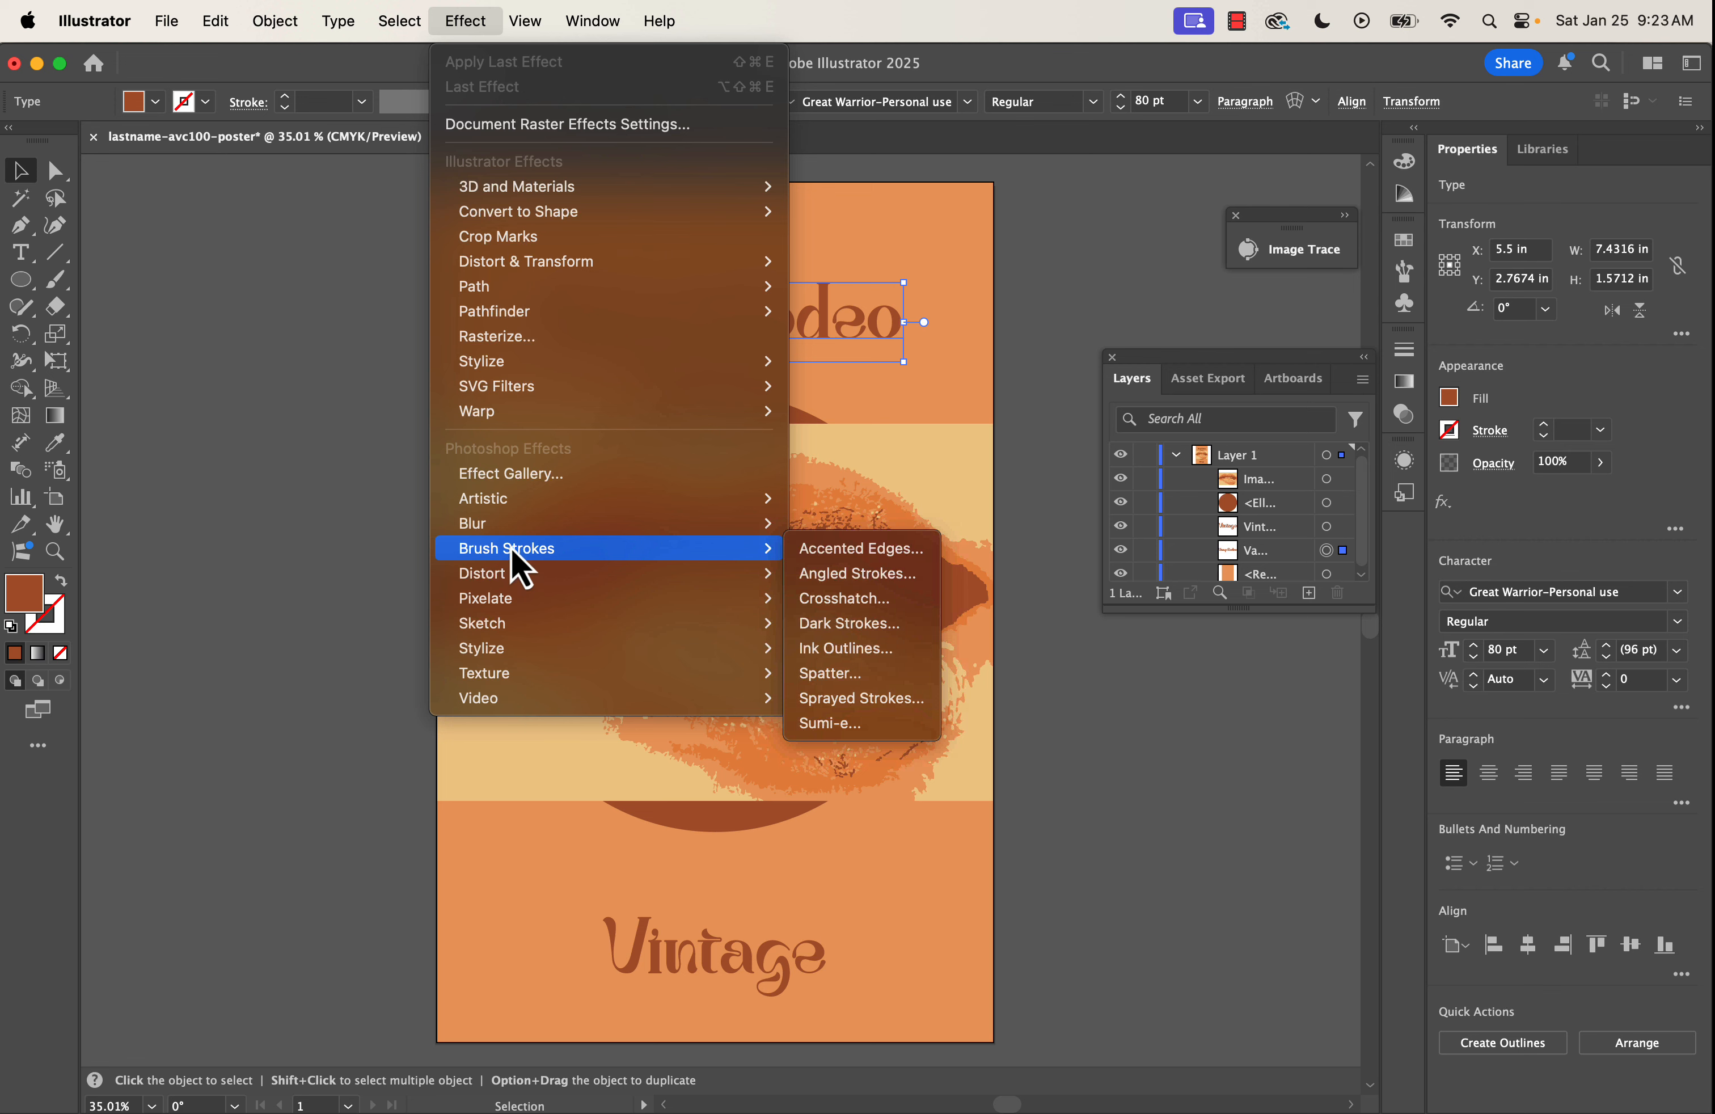
left_click(1117, 266)
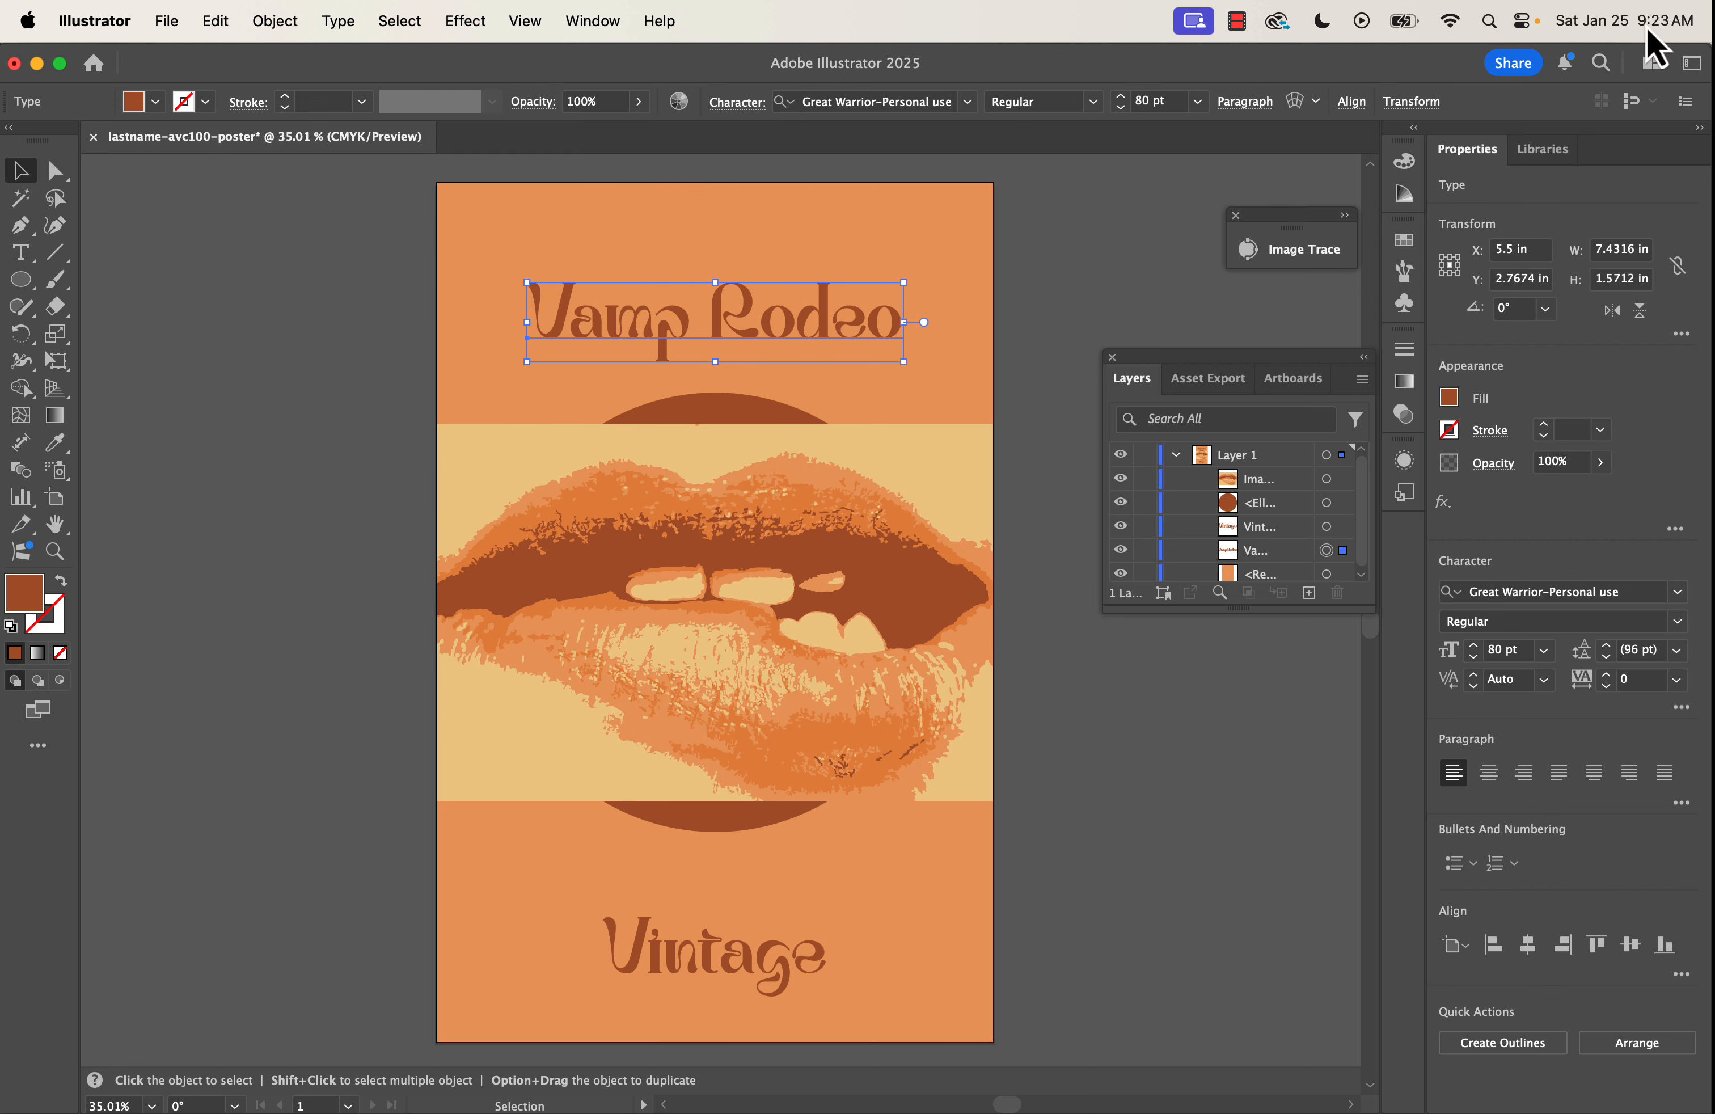
Search for "drop" and apply a Drop Shadow to the "Vamp Rodeo" title: Multiply, 75% opacity, 0.0972 in X and Y offsets, 0.0694 in blur
left_click(1606, 64)
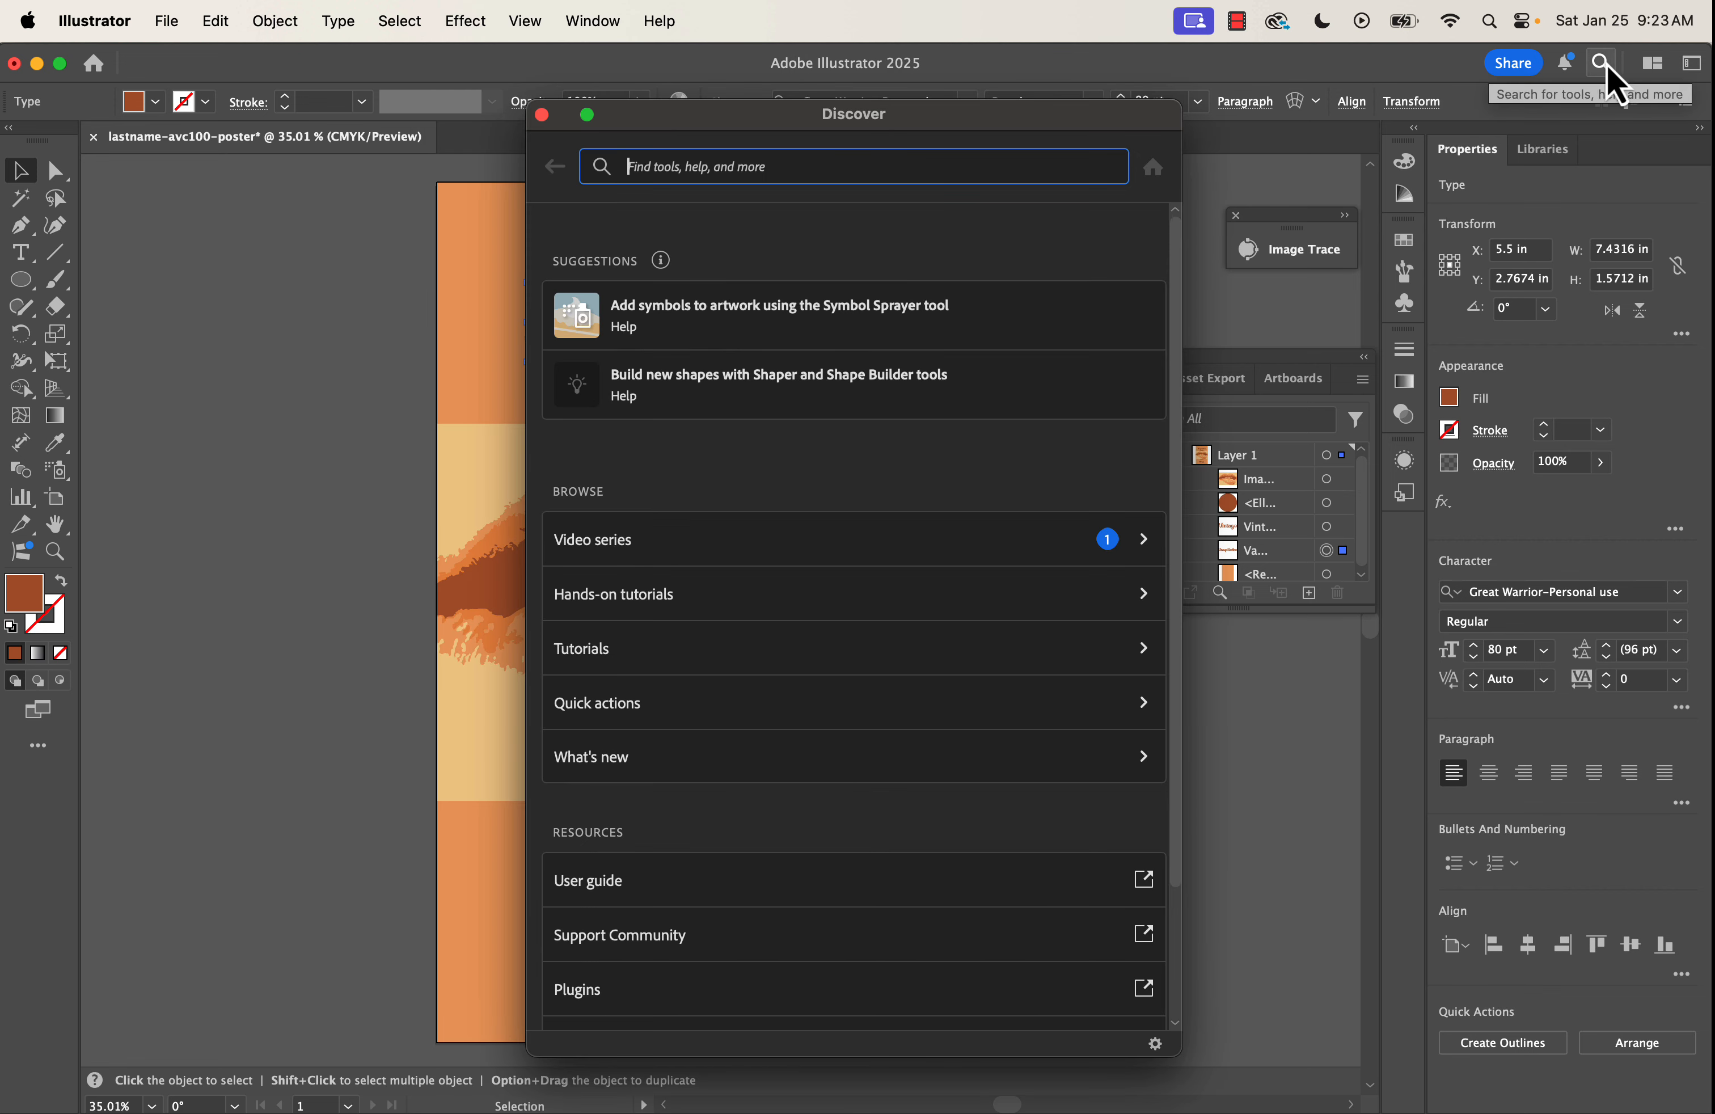
type("drop")
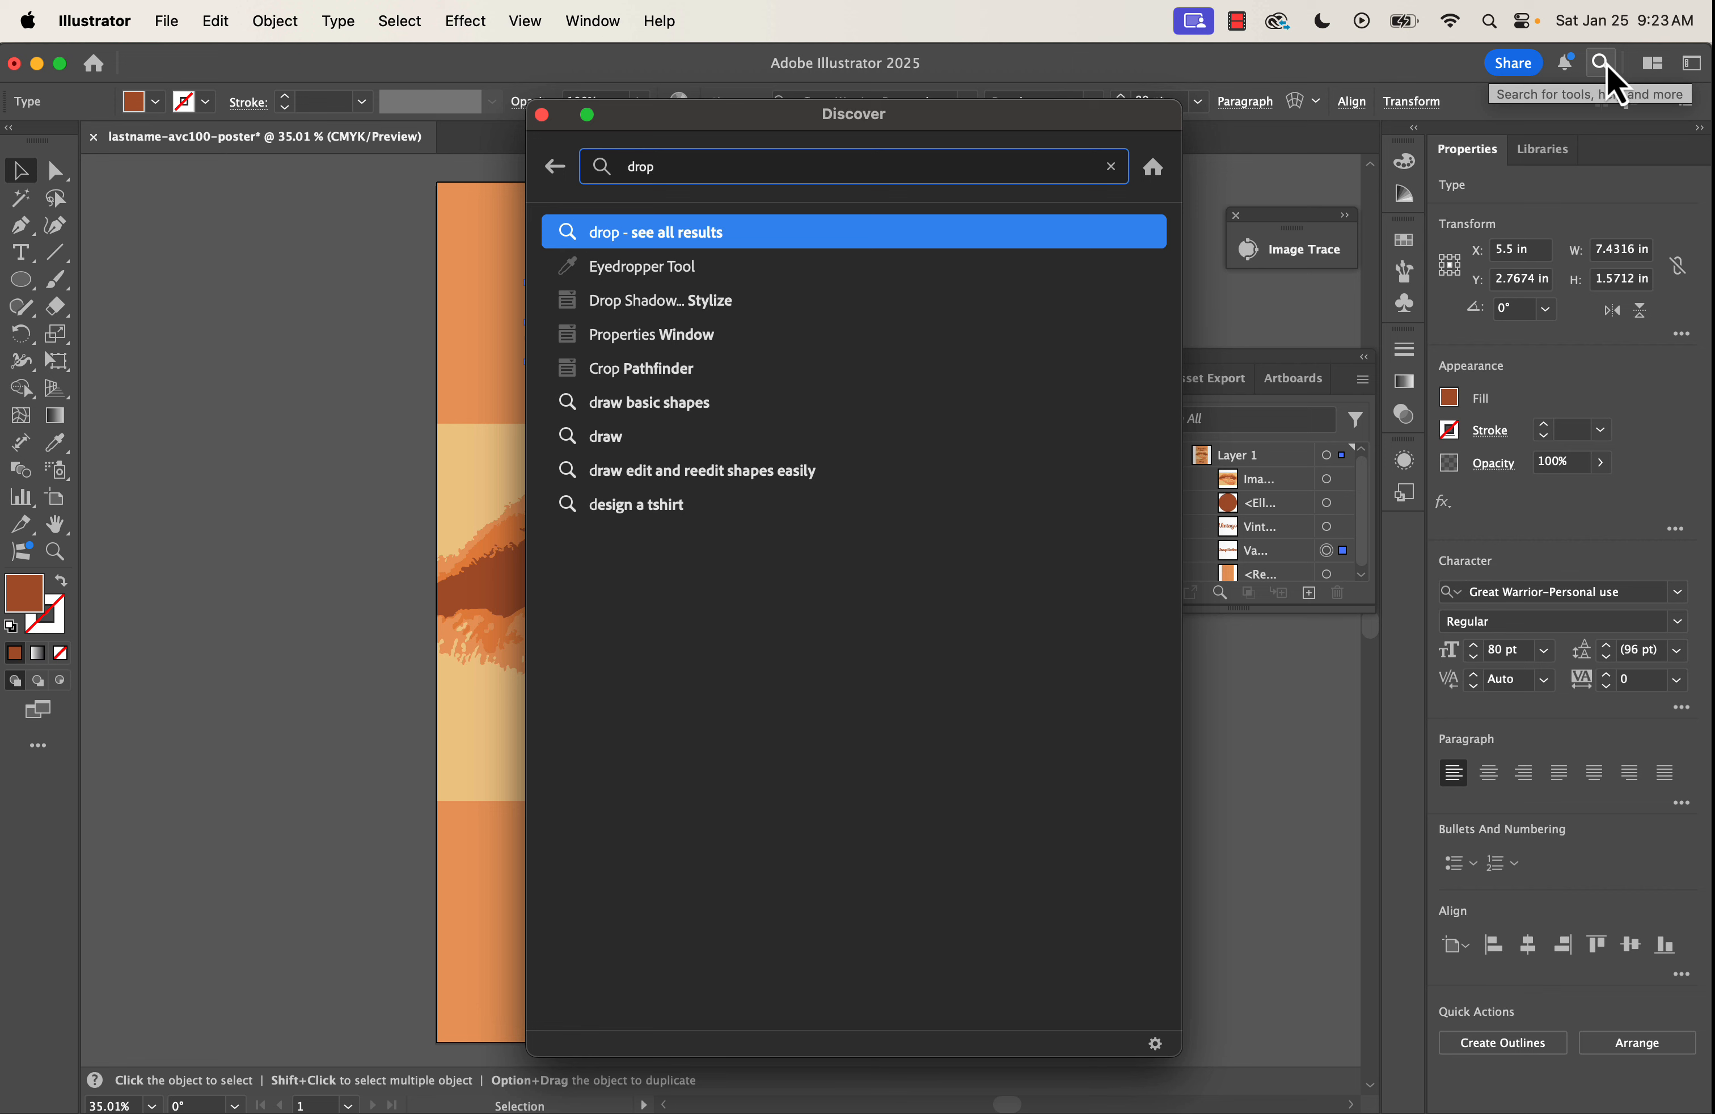
left_click(867, 307)
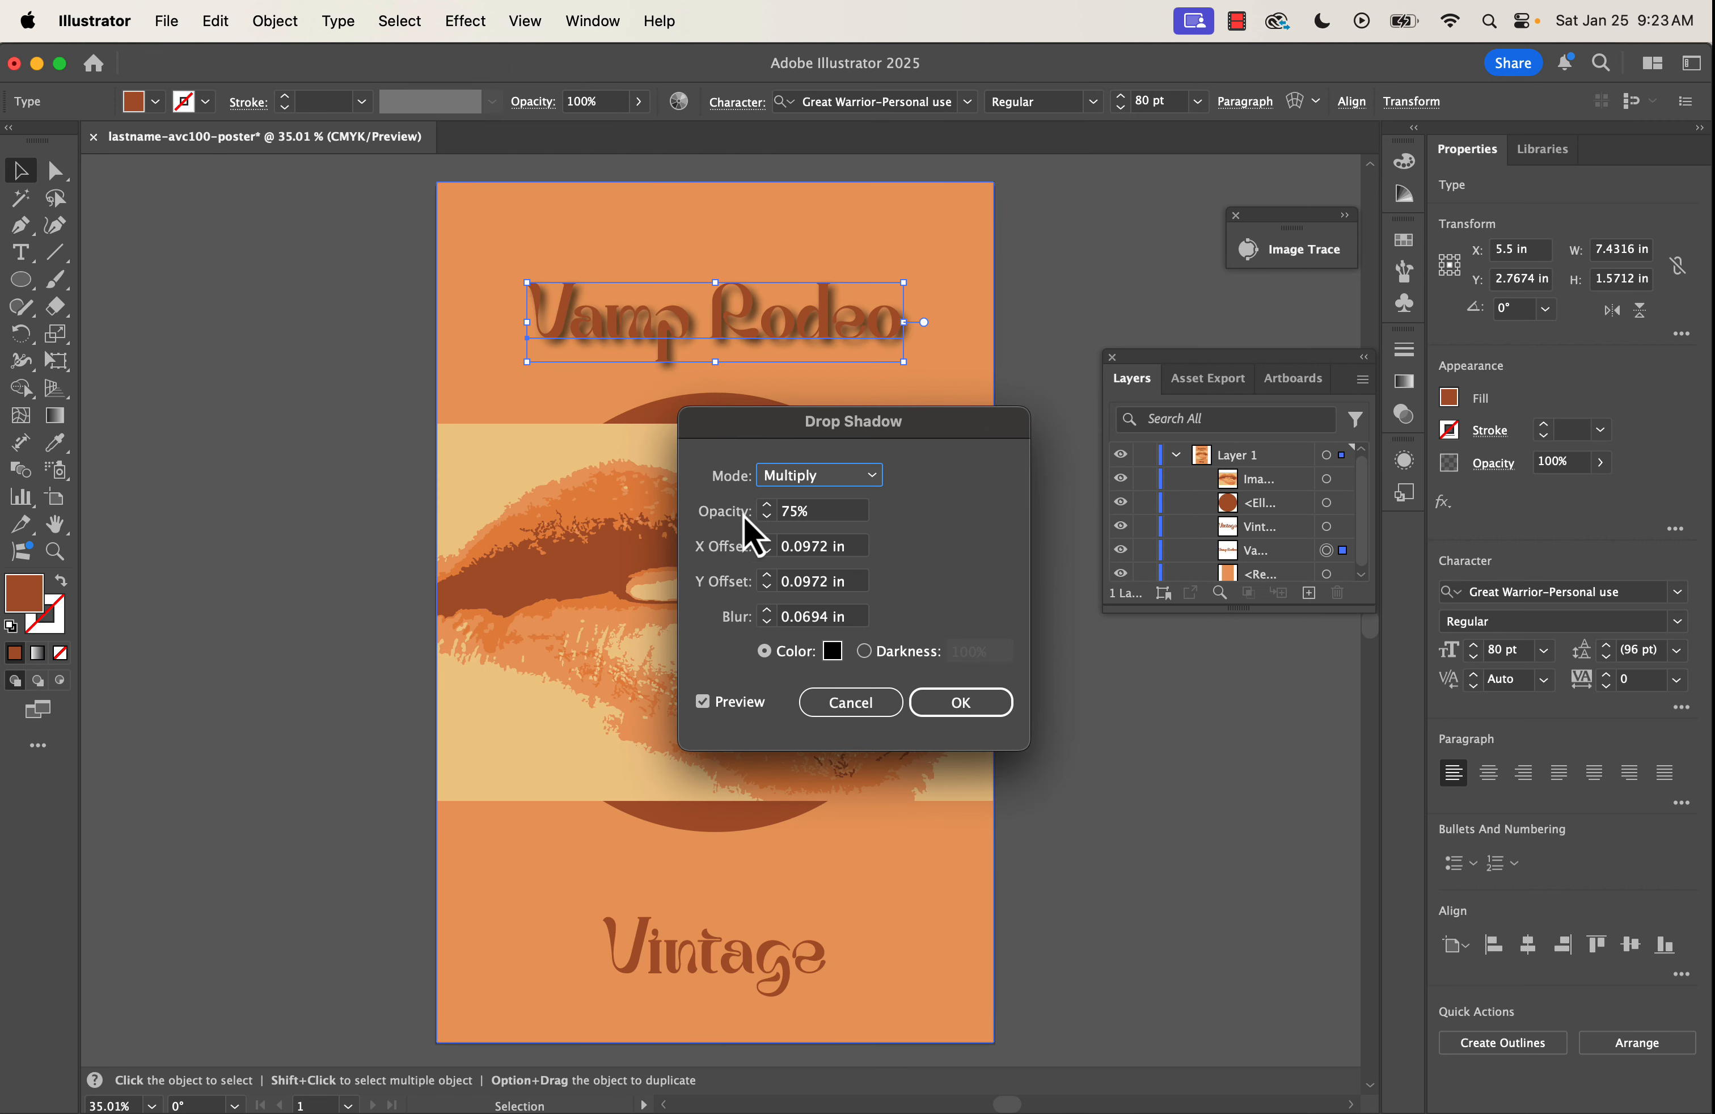
left_click(989, 704)
left_click(1073, 741)
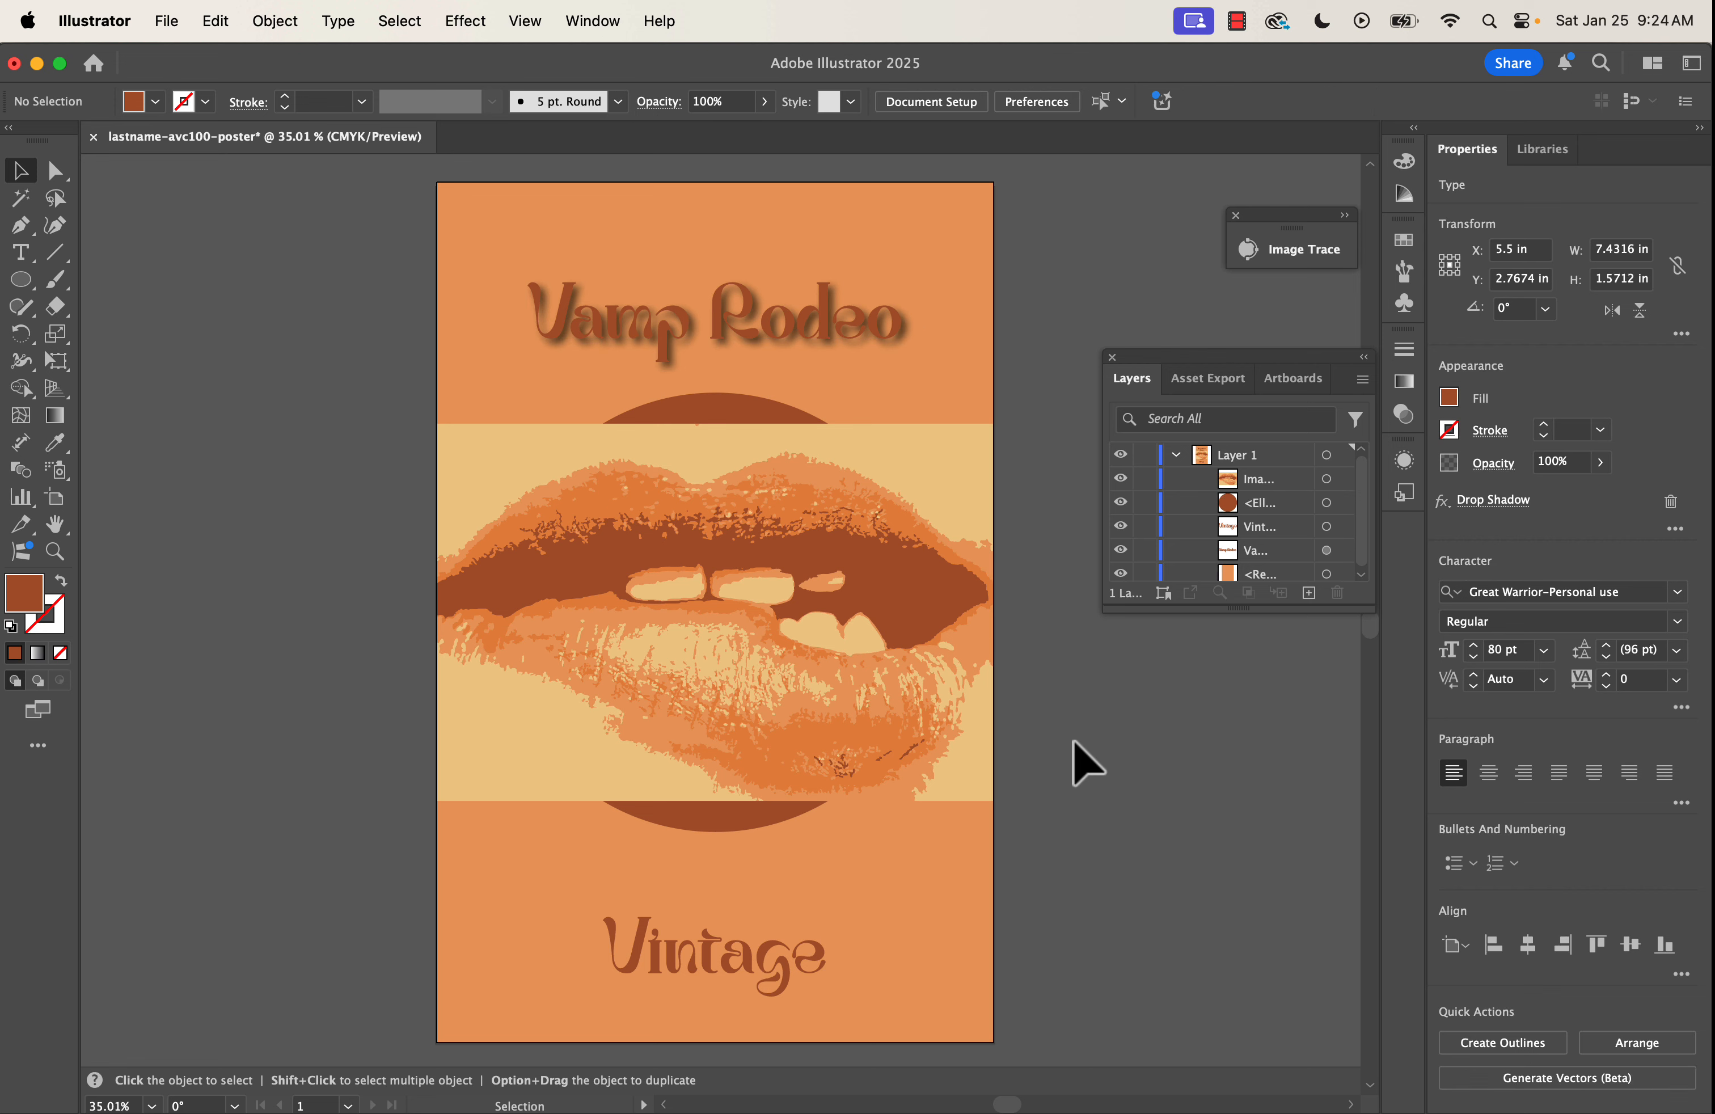
Apply a Drop Shadow to the "Vintage" text with Multiply mode, 75% opacity, 0.0972 in X and Y offsets and 0.0694 in blur
left_click(745, 958)
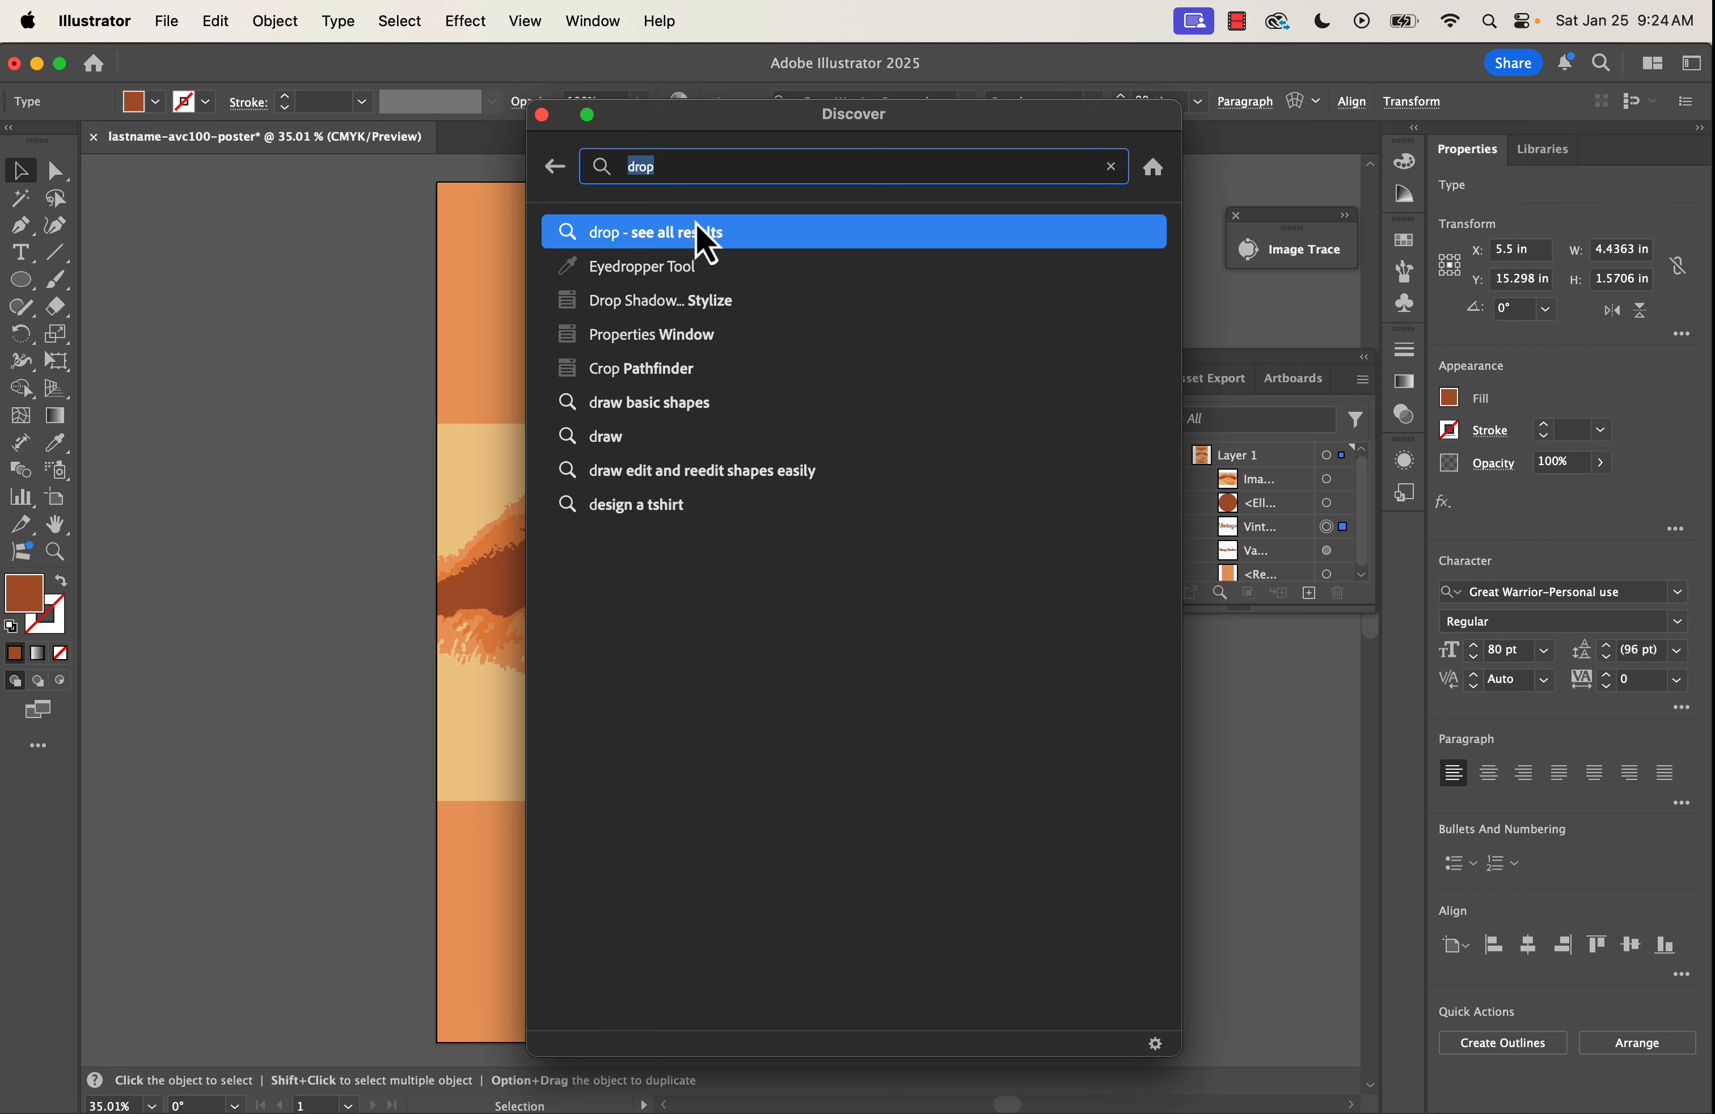
left_click(683, 311)
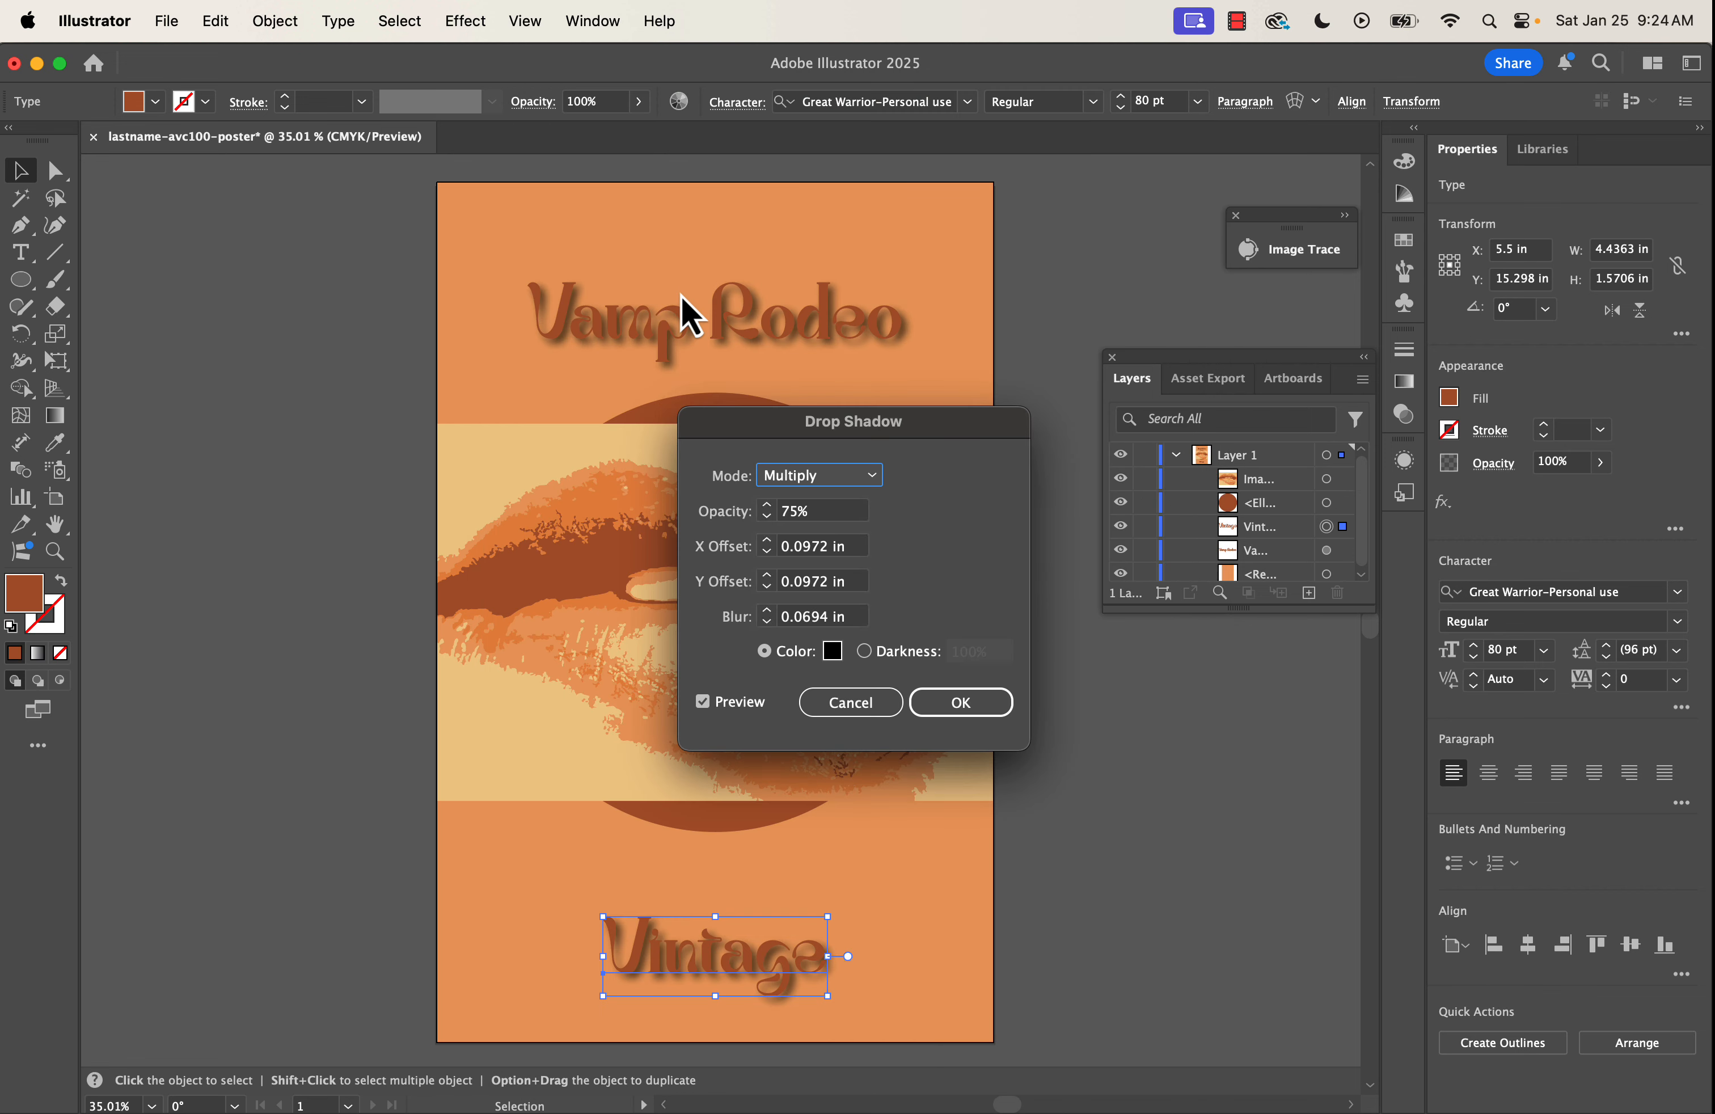
left_click(969, 712)
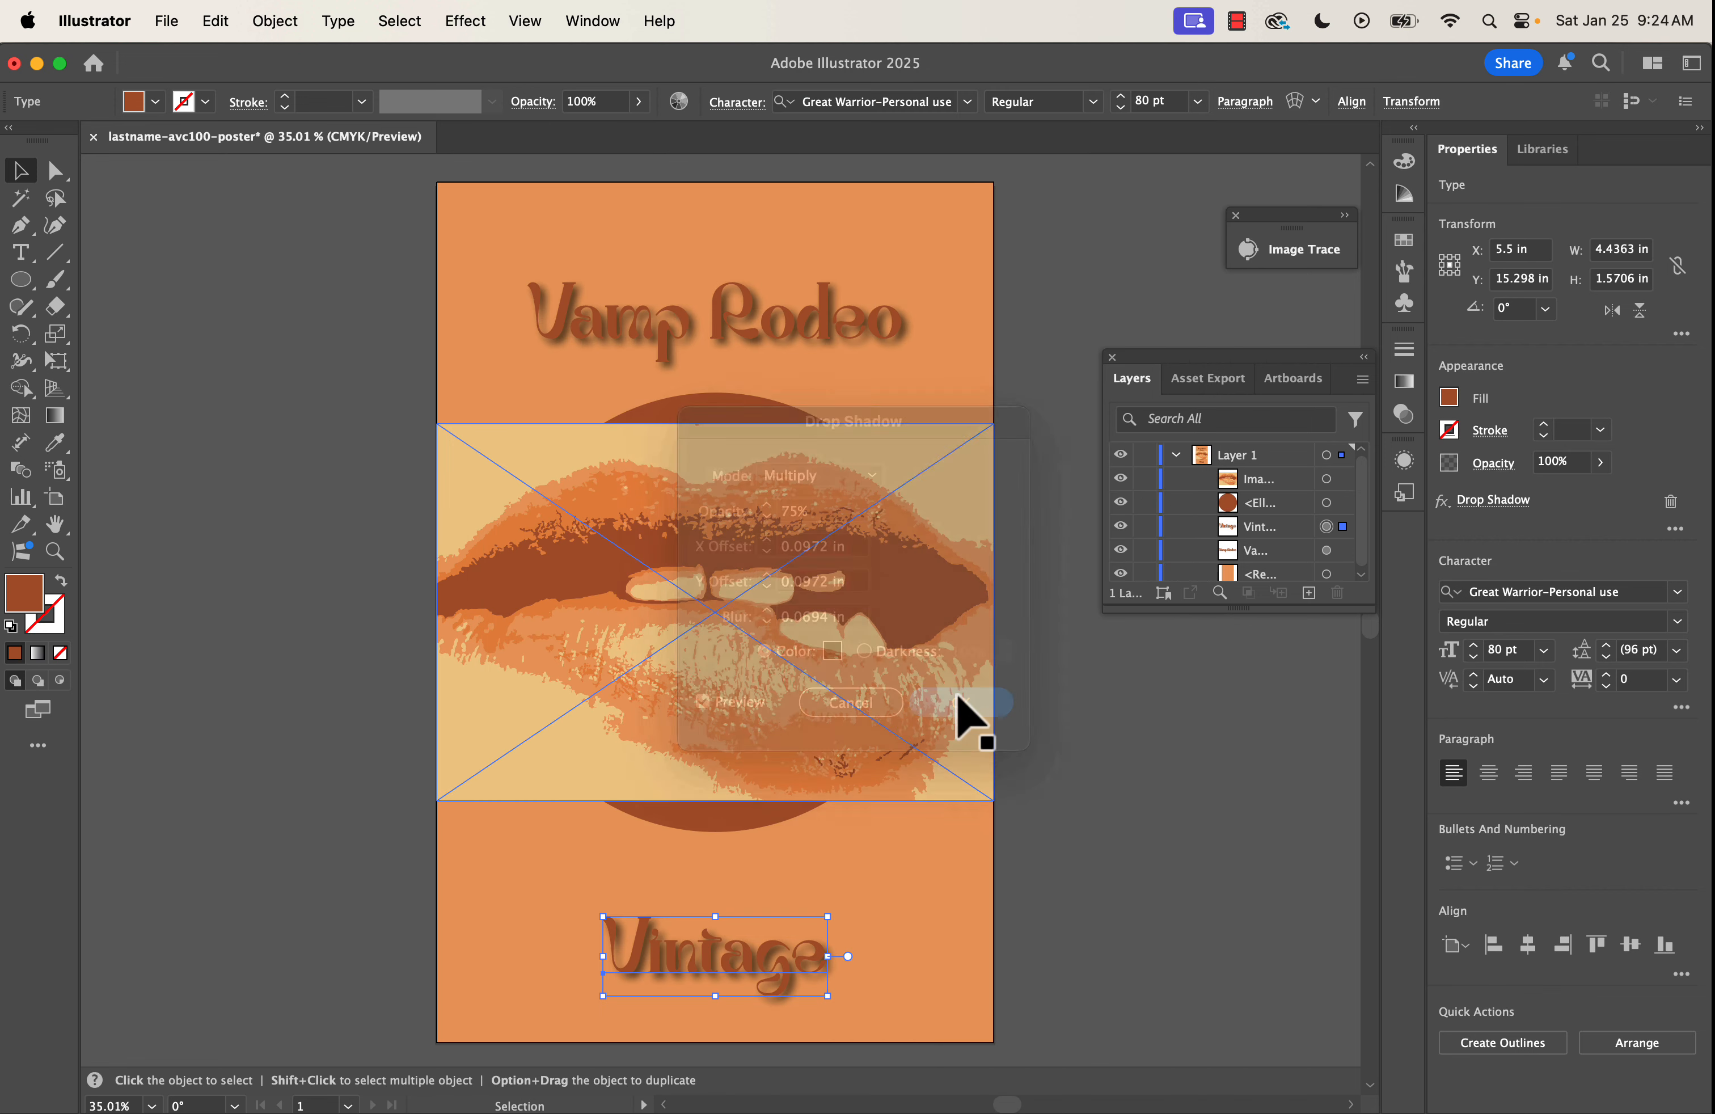
left_click(1066, 841)
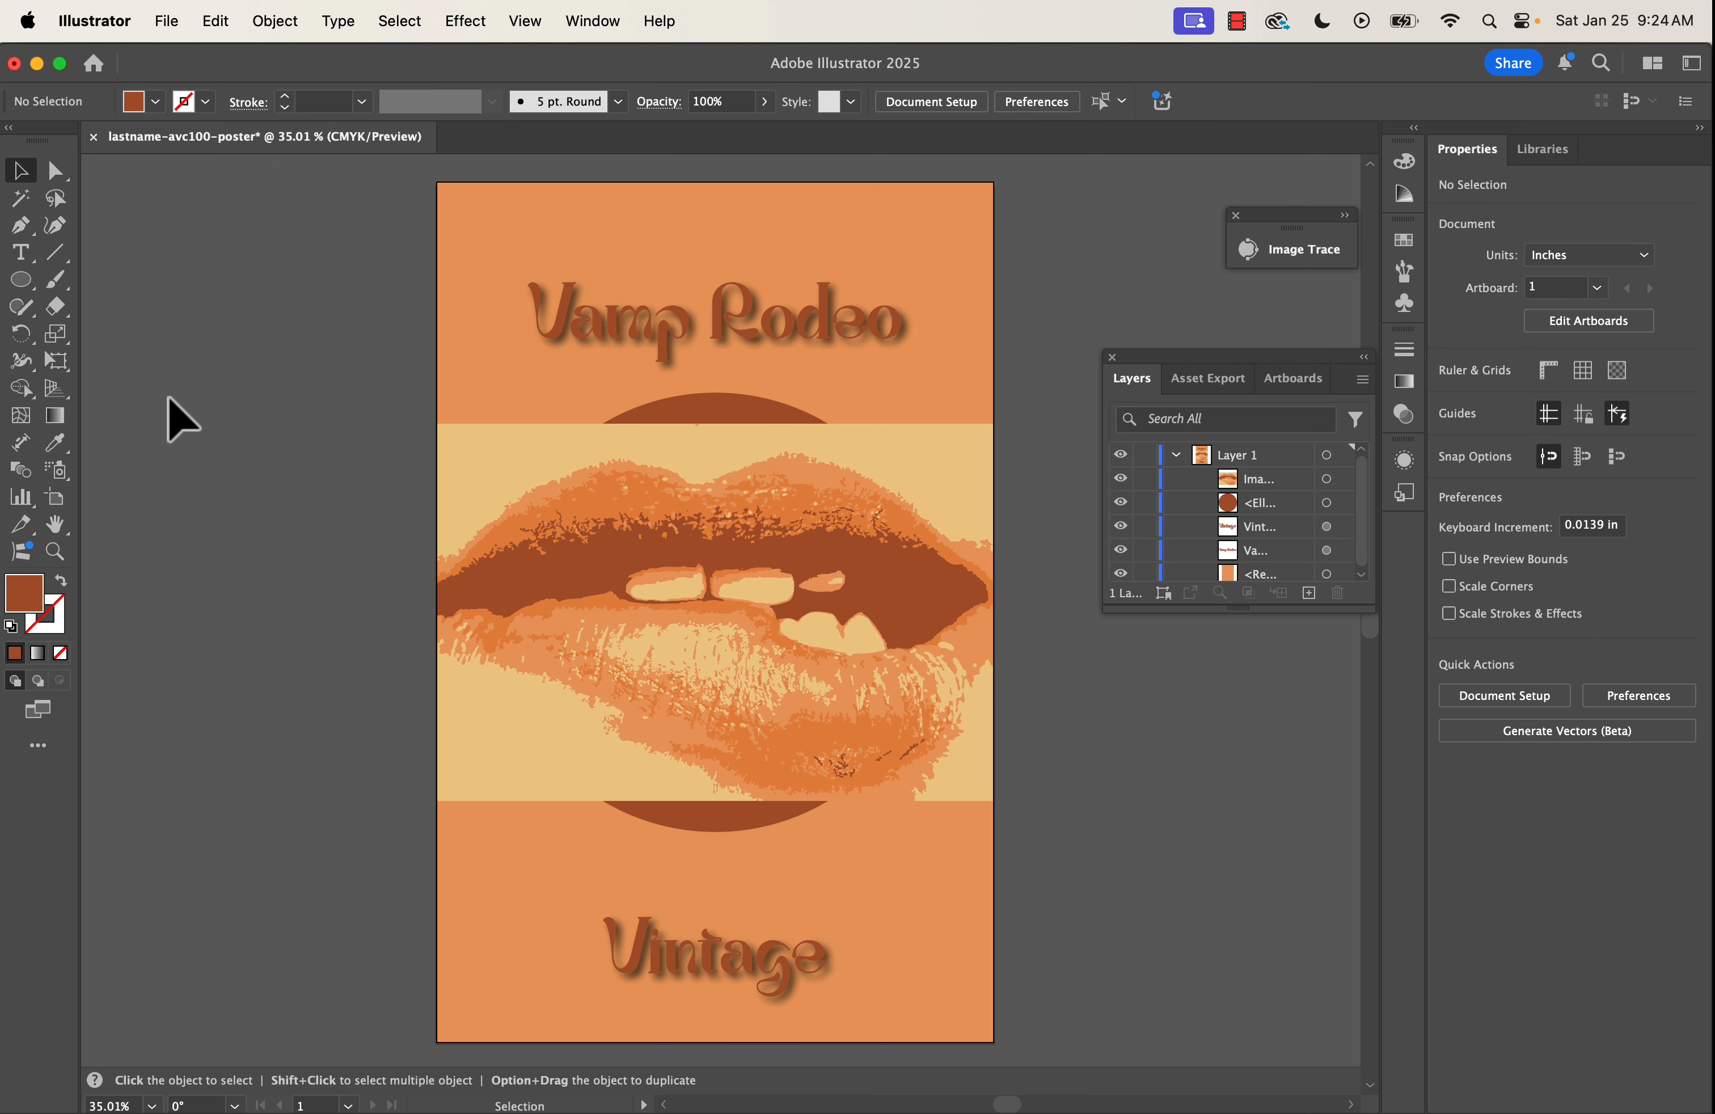
Save the poster to the computer's Desktop as lastname-avc100-poster.ai in Illustrator 2020 format with PDF compatibility
left_click(167, 21)
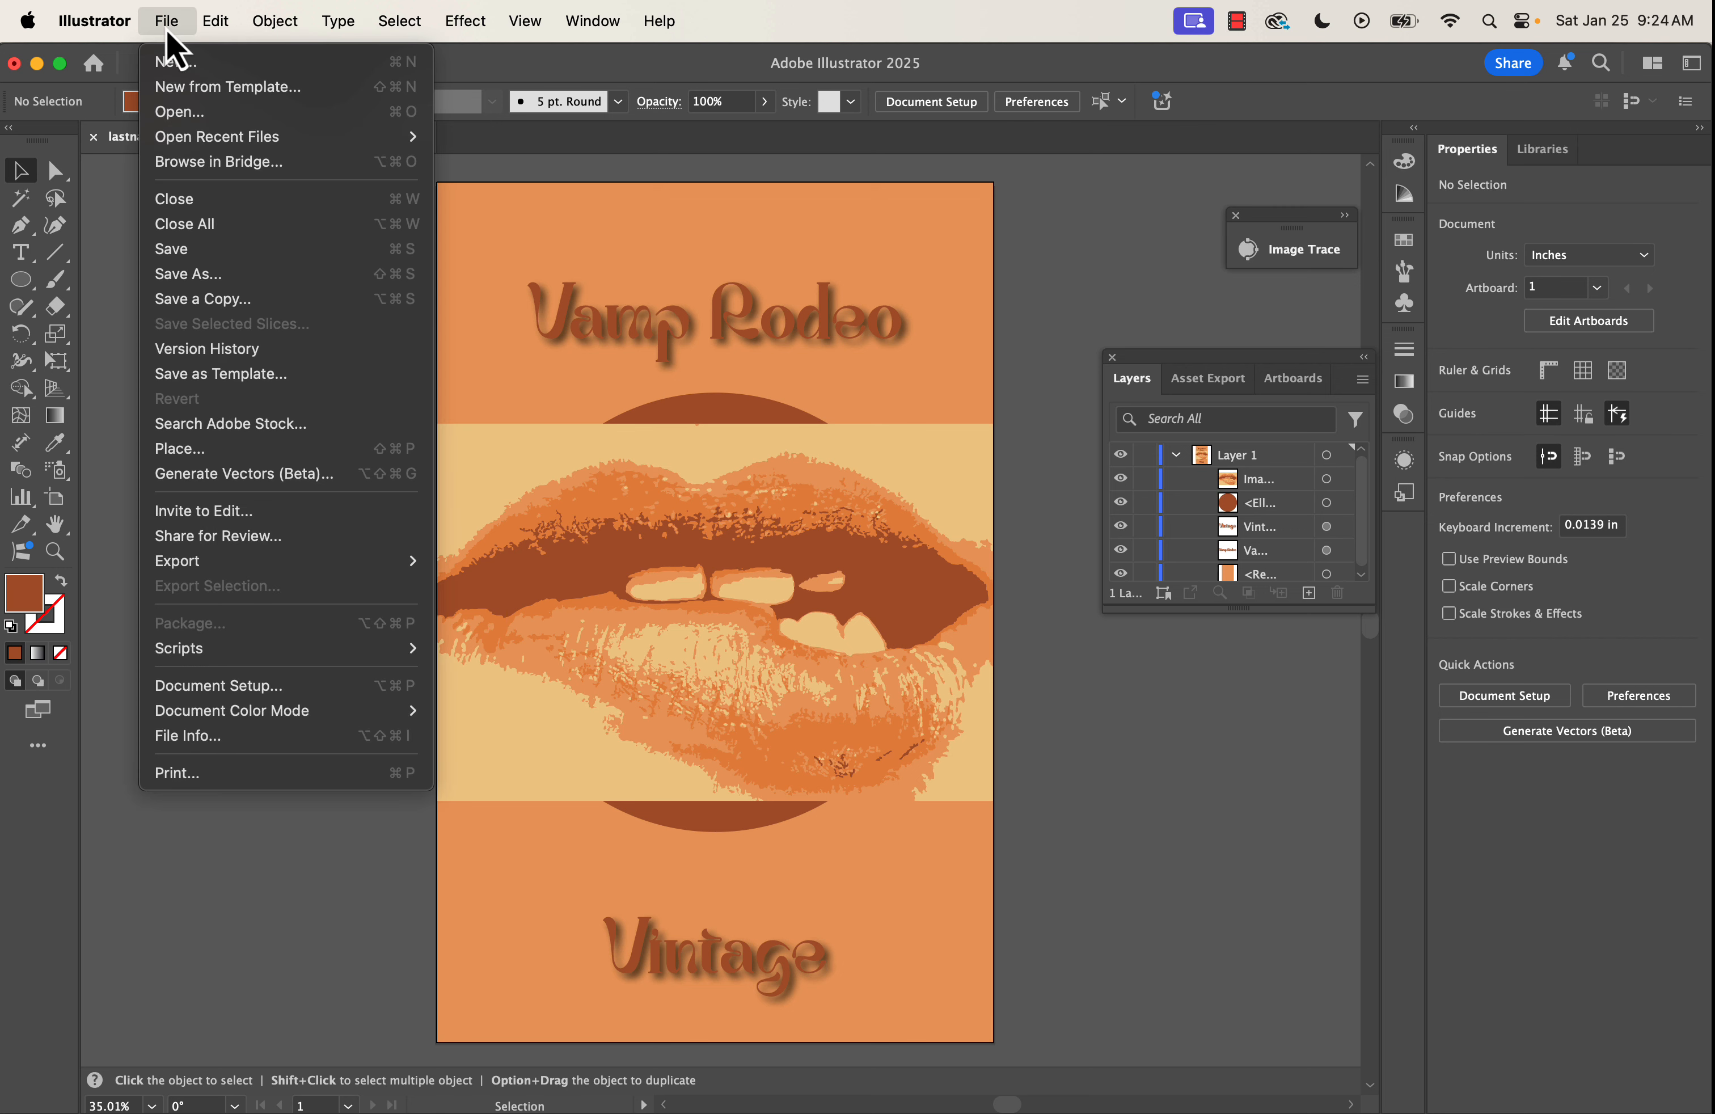
left_click(206, 253)
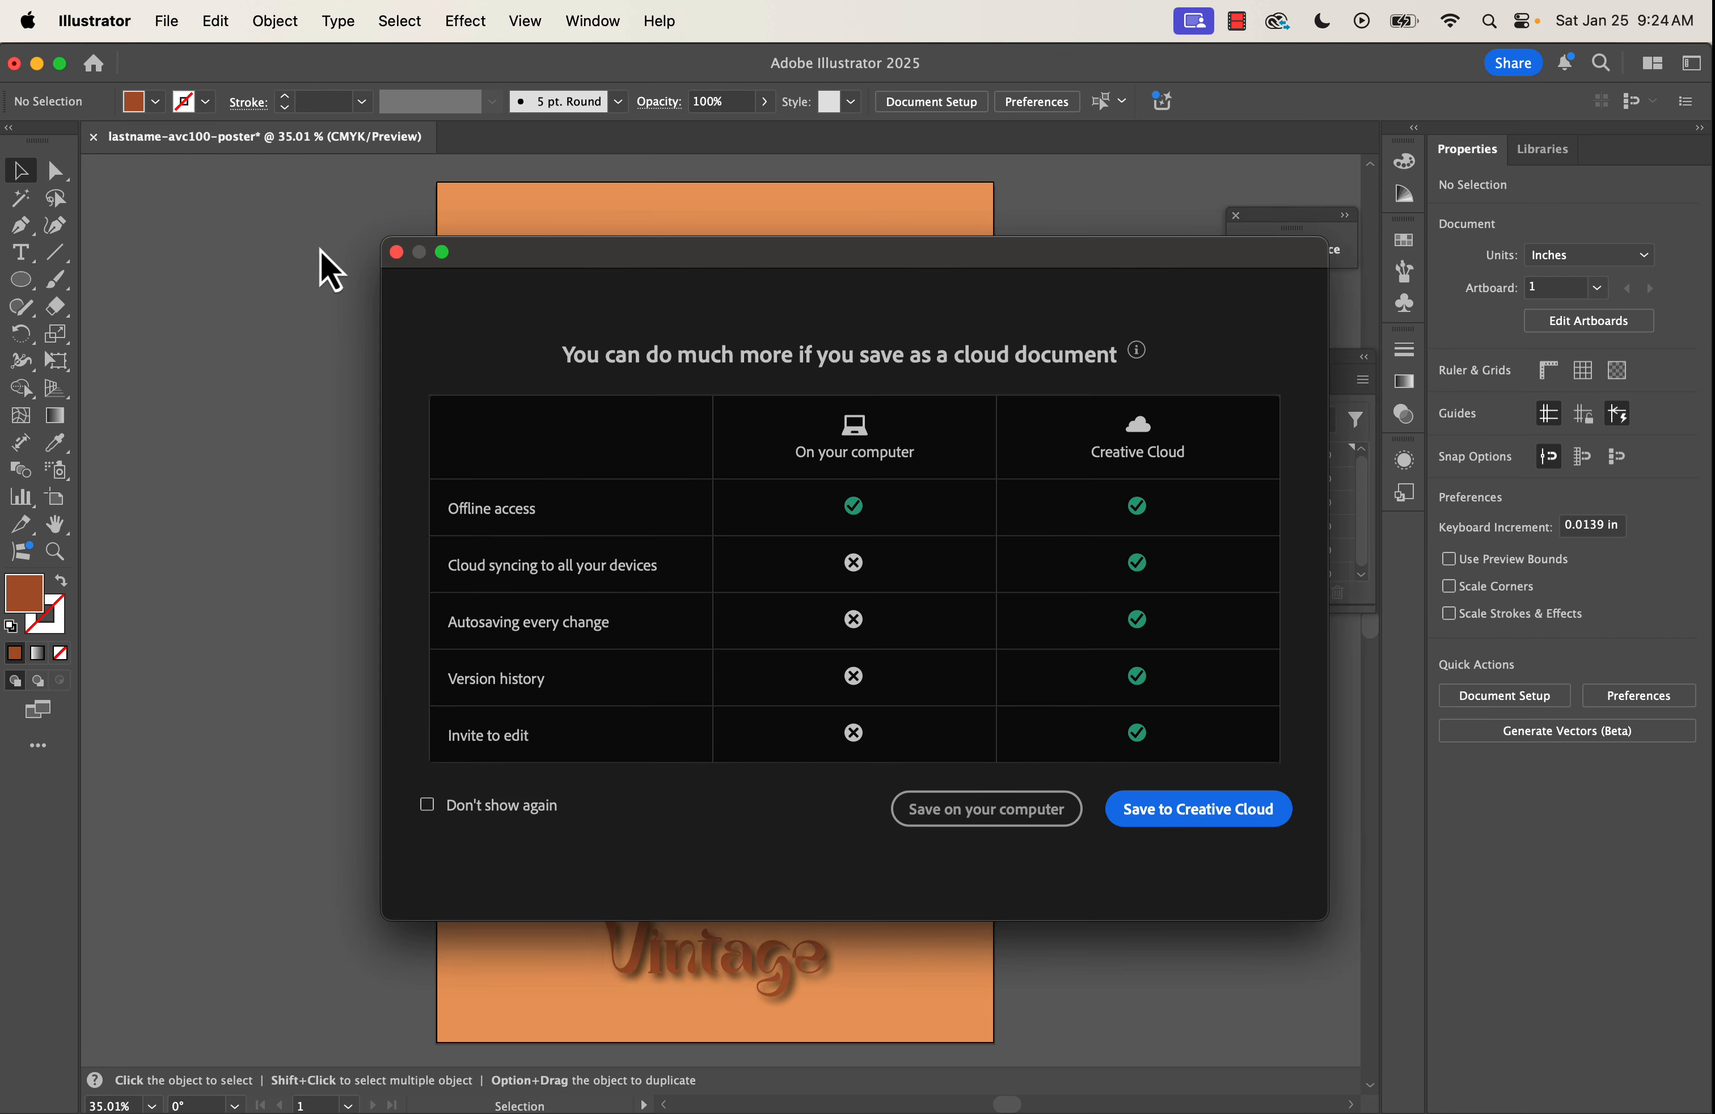
left_click(1036, 821)
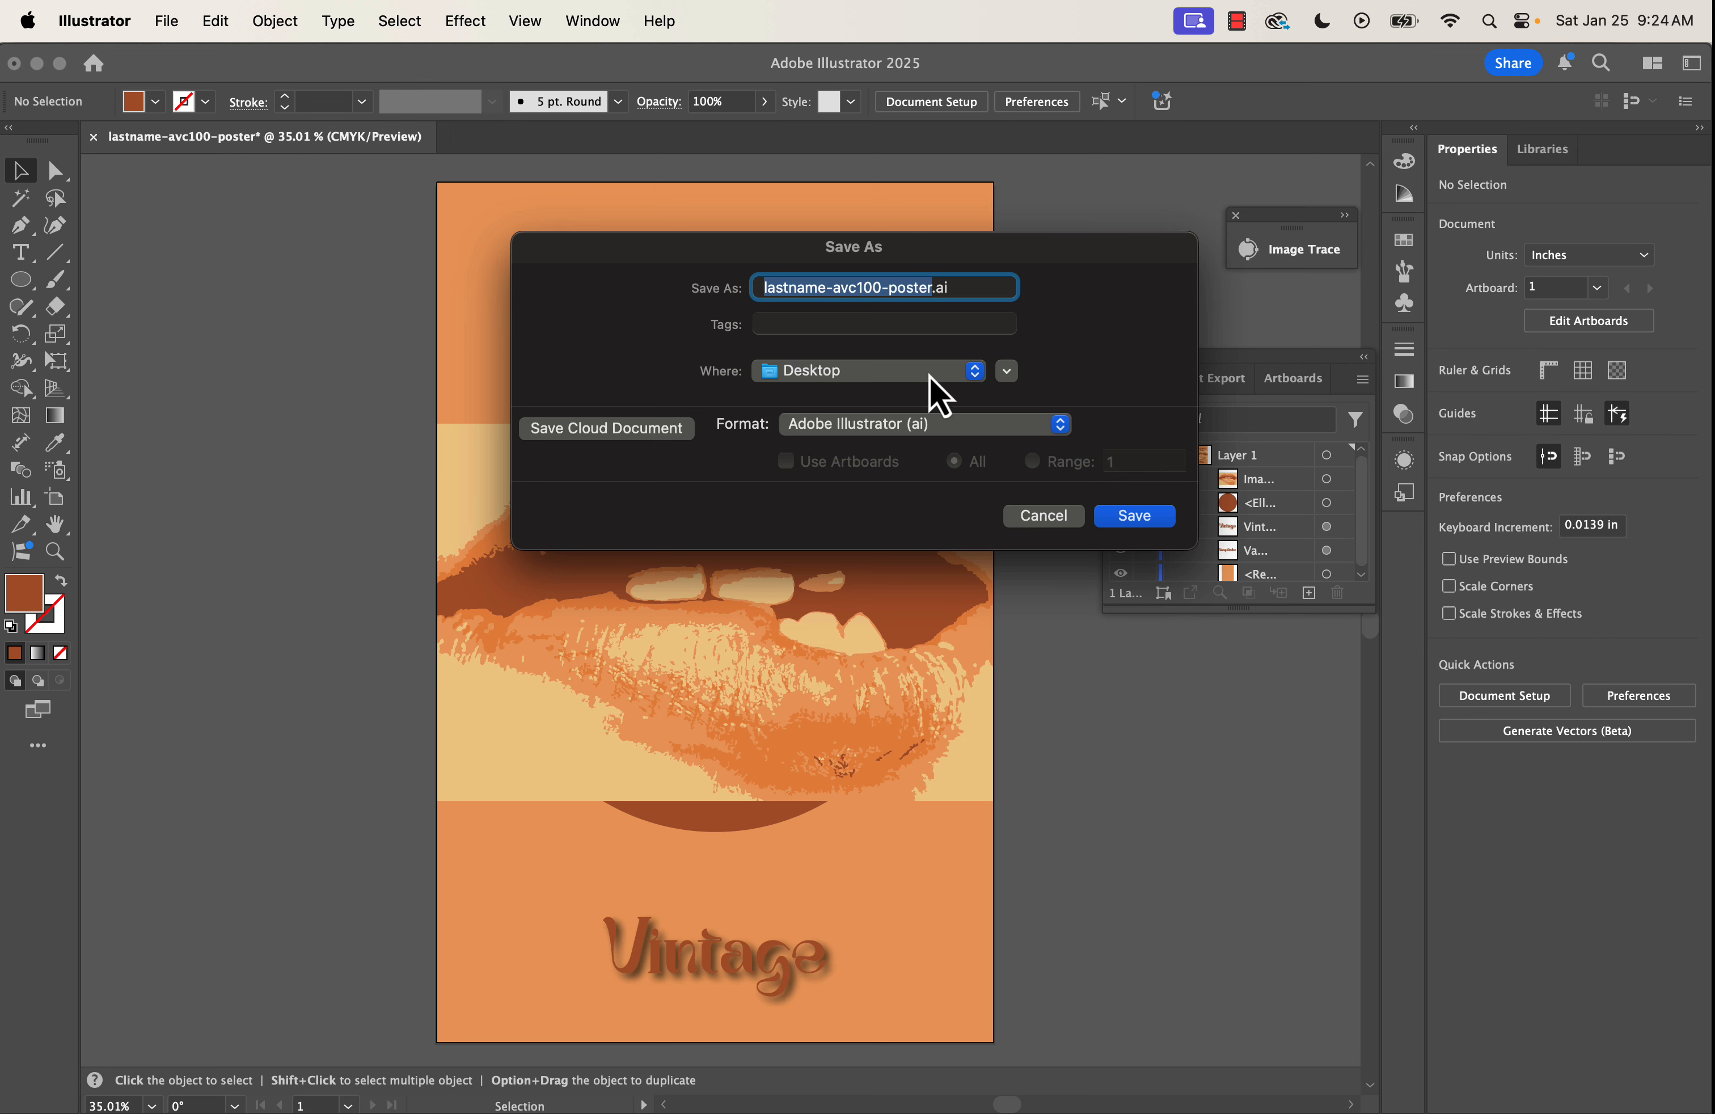
left_click(1141, 516)
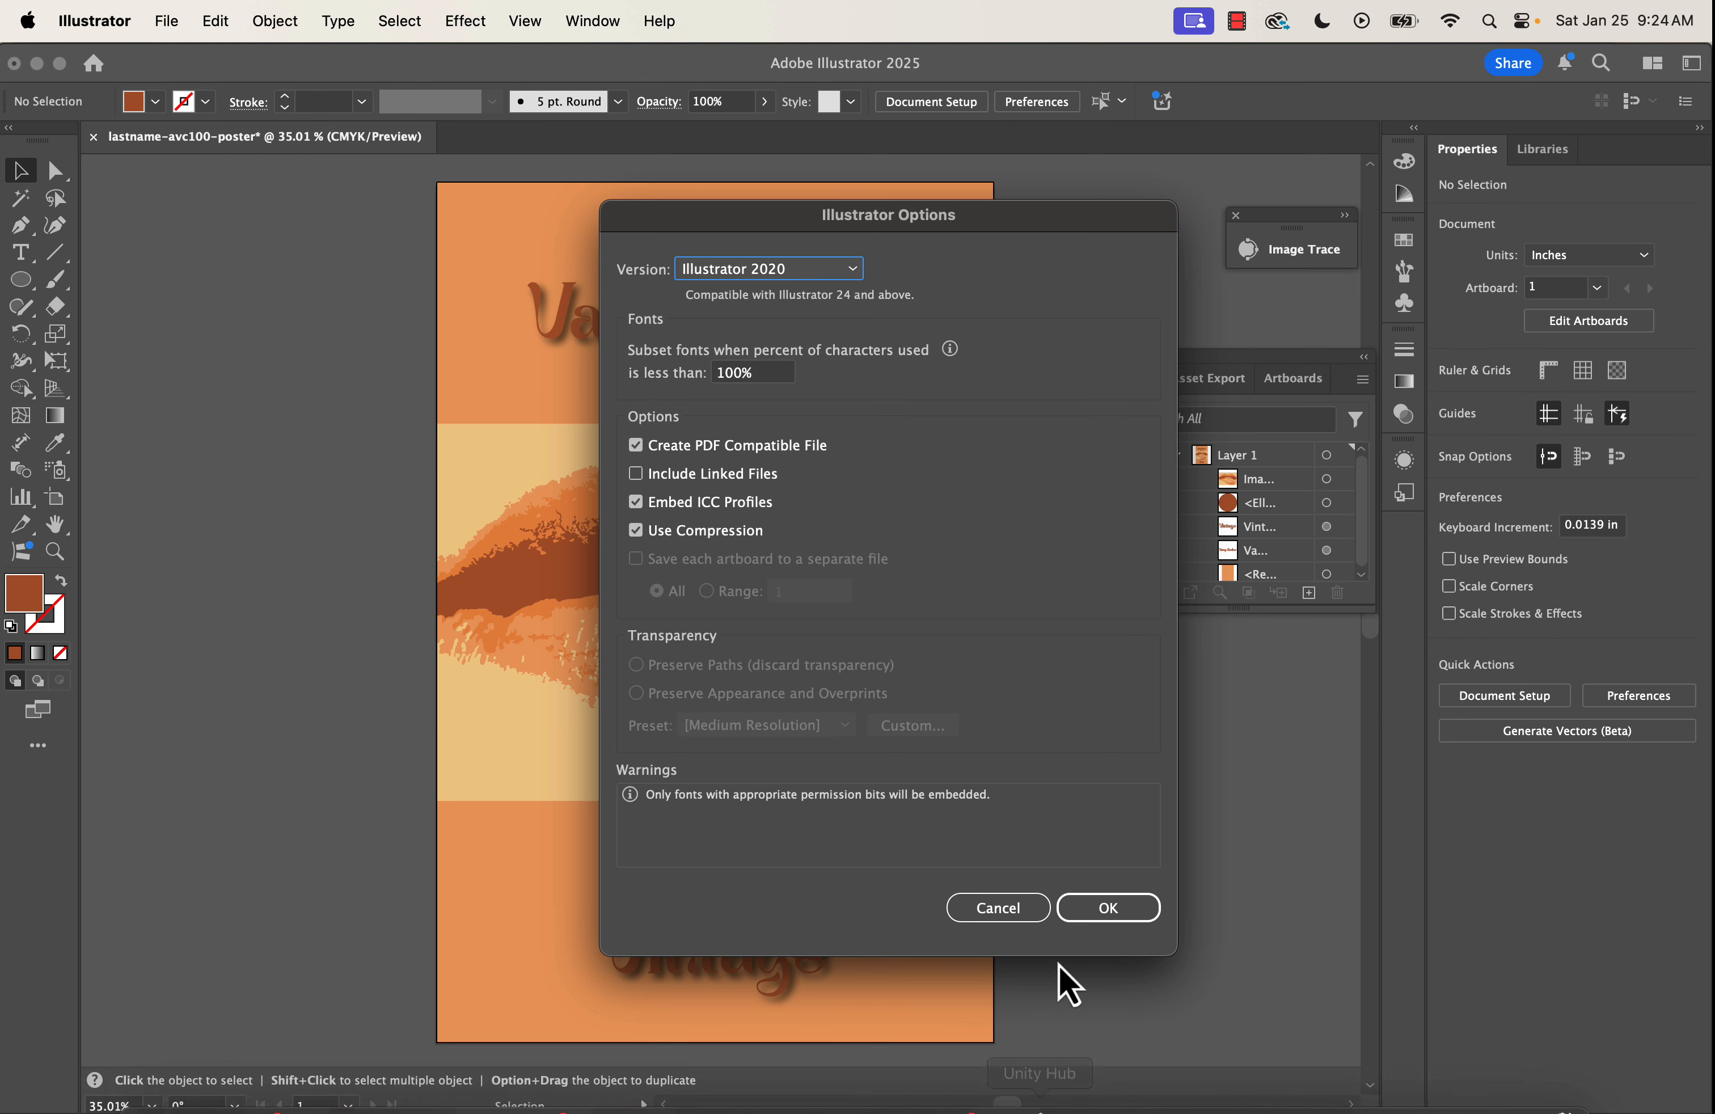
left_click(1078, 910)
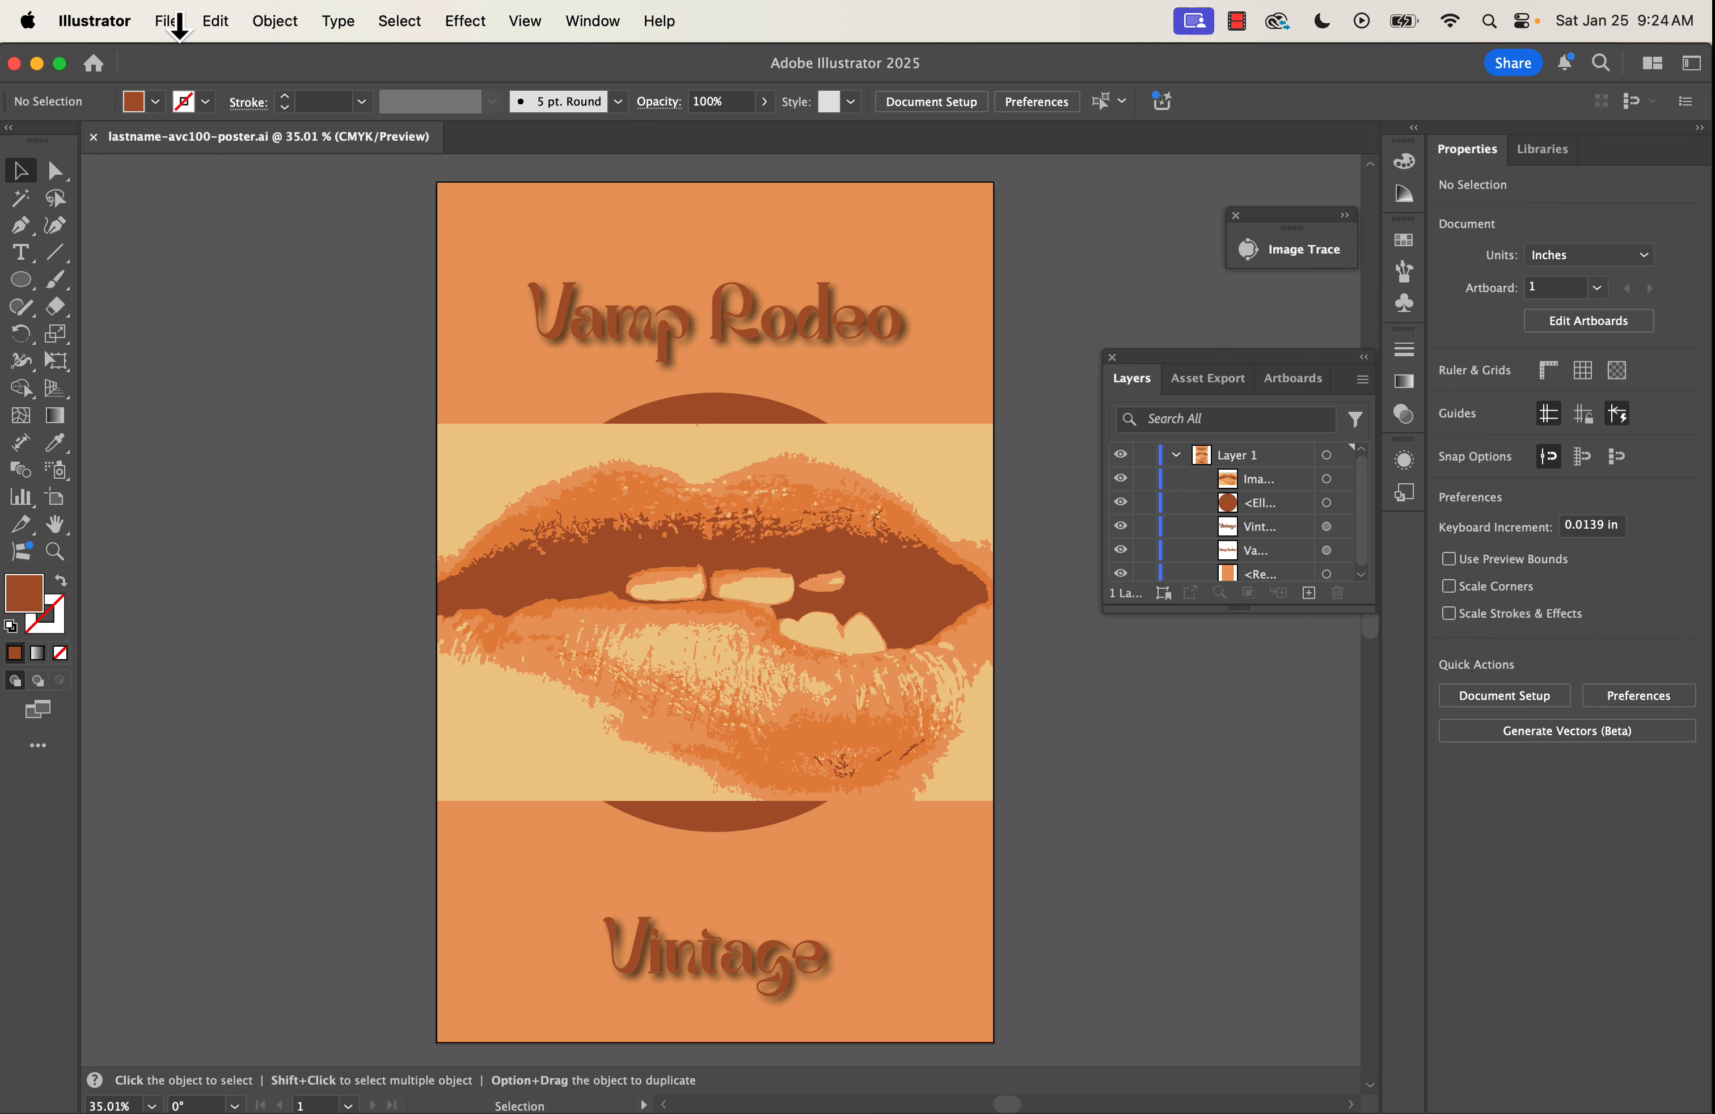
Export the poster to the Desktop as lastname-avc100-poster.png at Screen (72 ppi) resolution with a transparent background
left_click(165, 27)
mouse_move(284, 564)
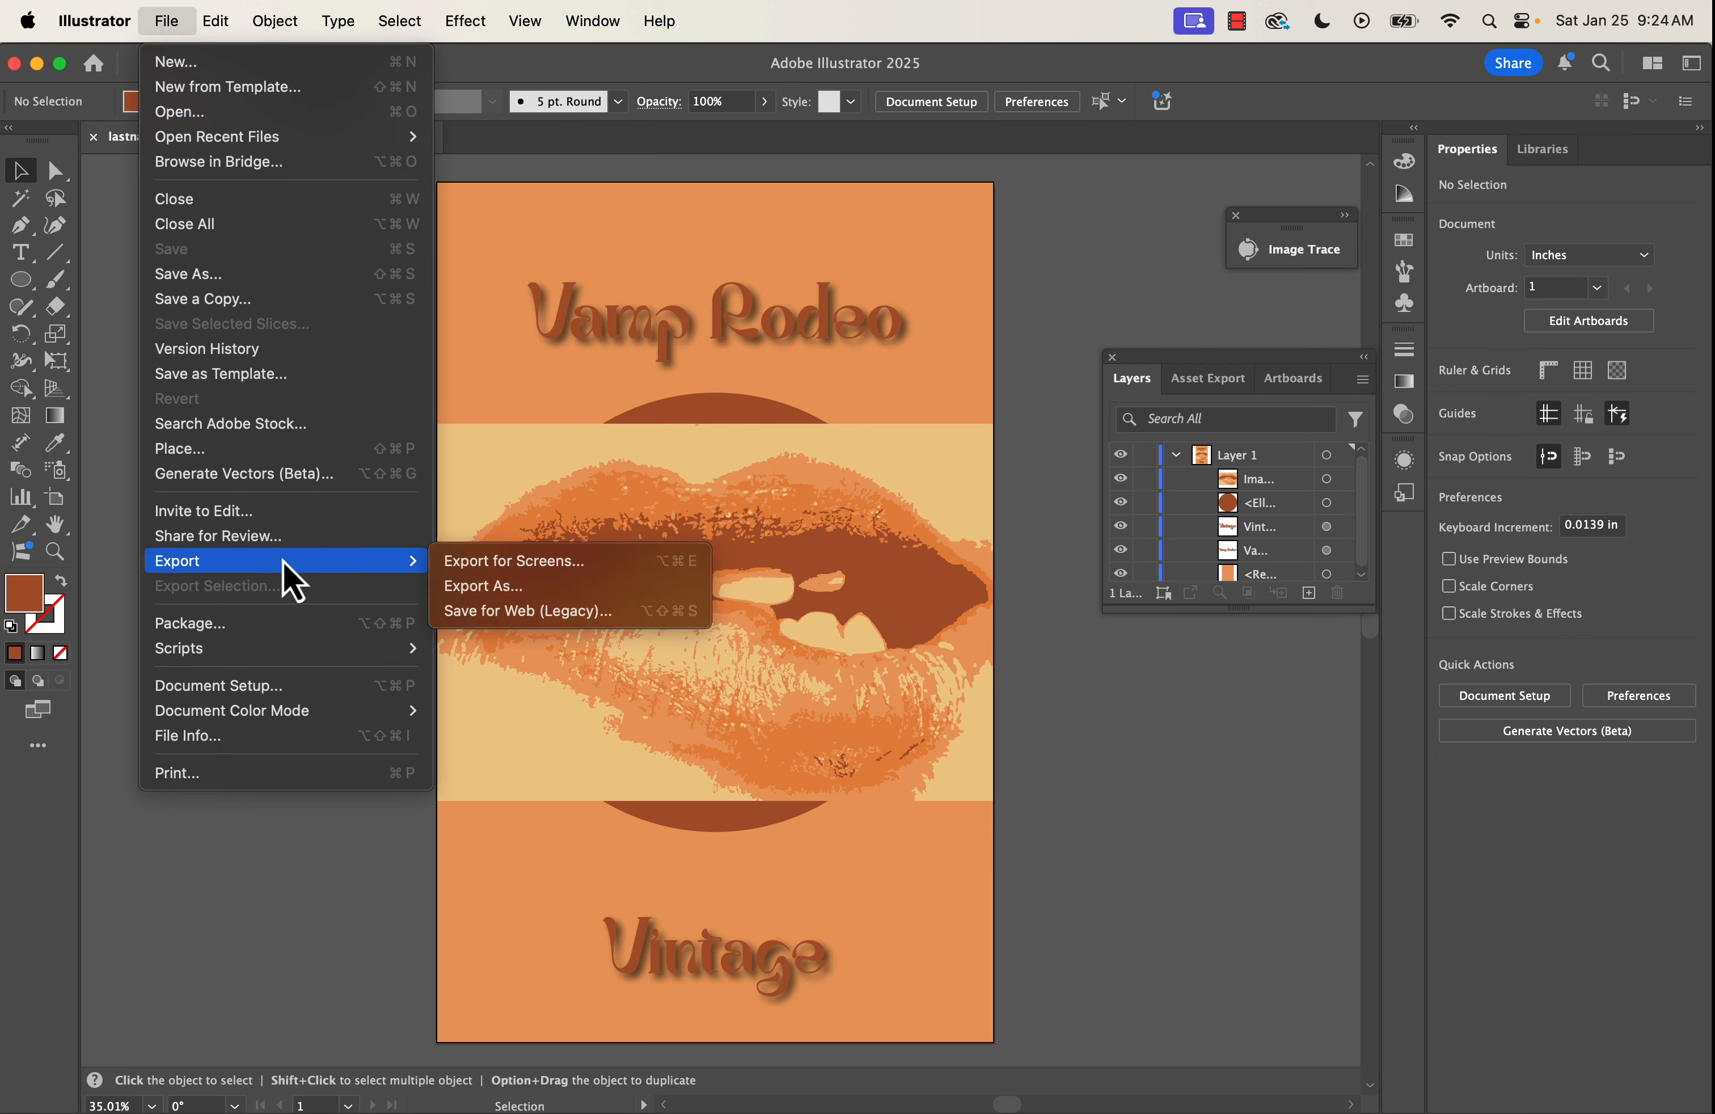
left_click(473, 592)
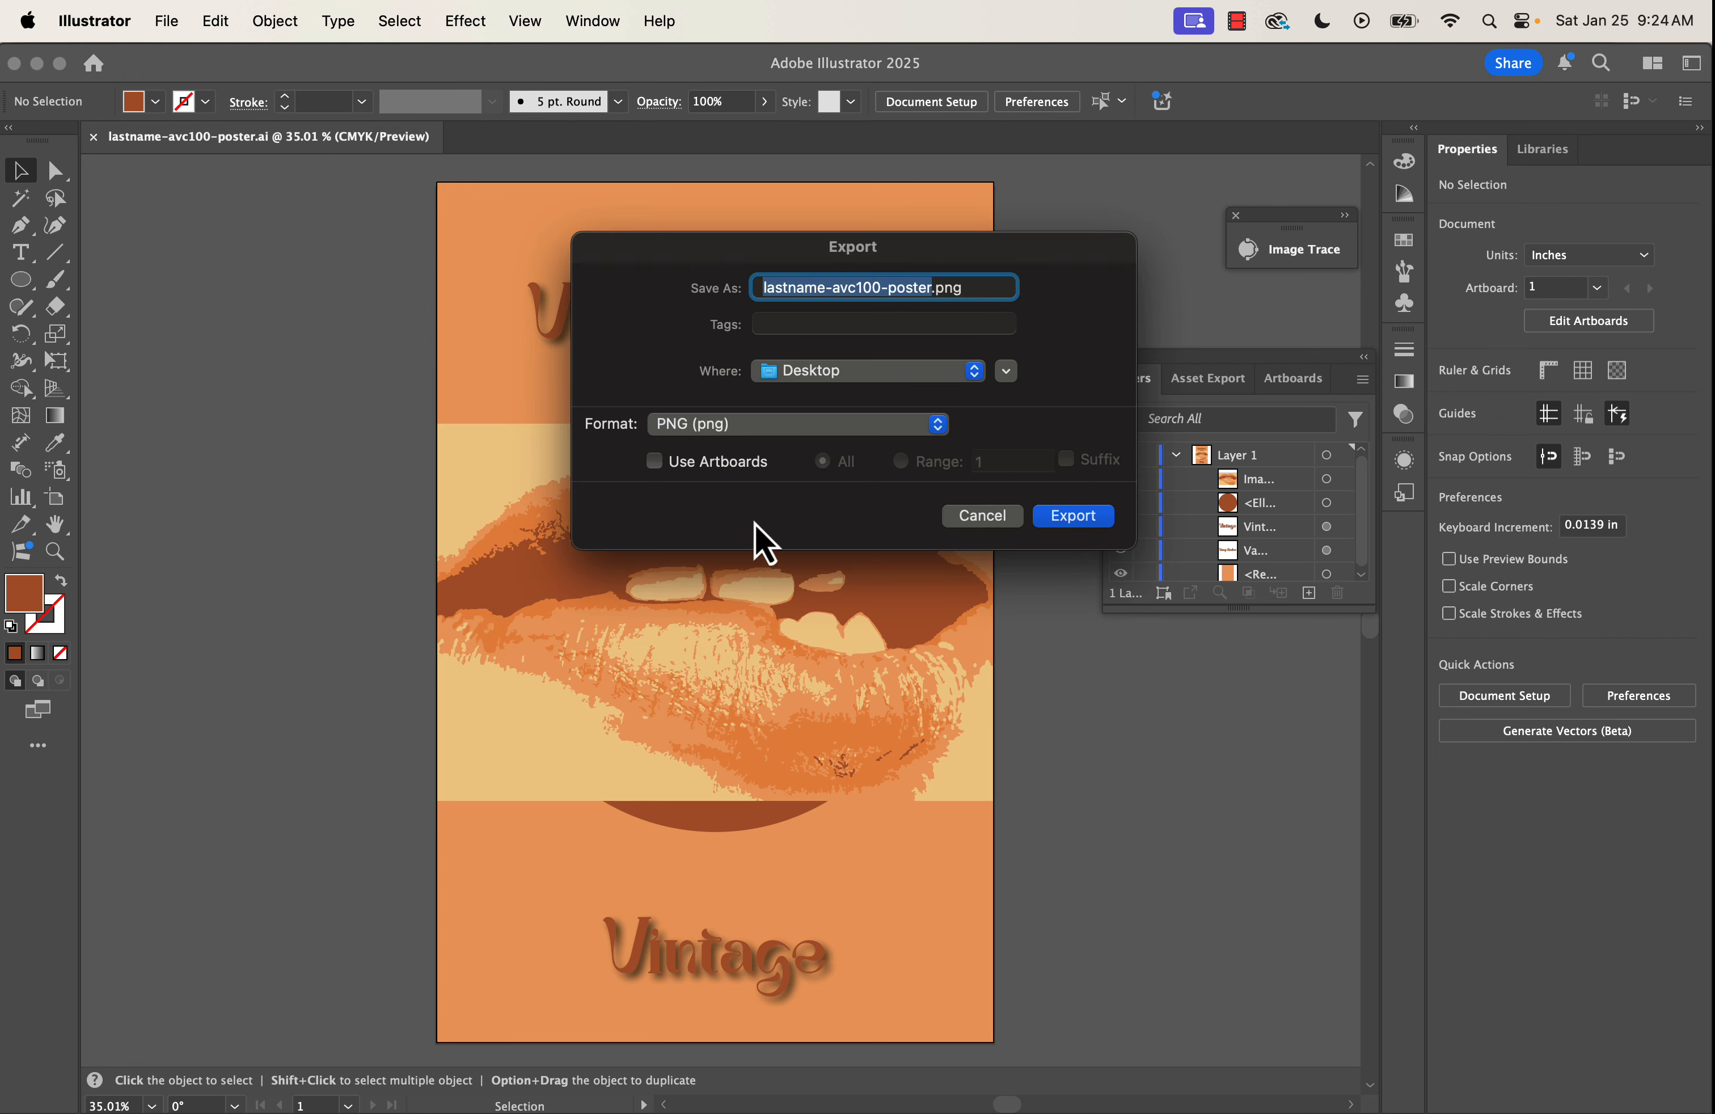
left_click(938, 426)
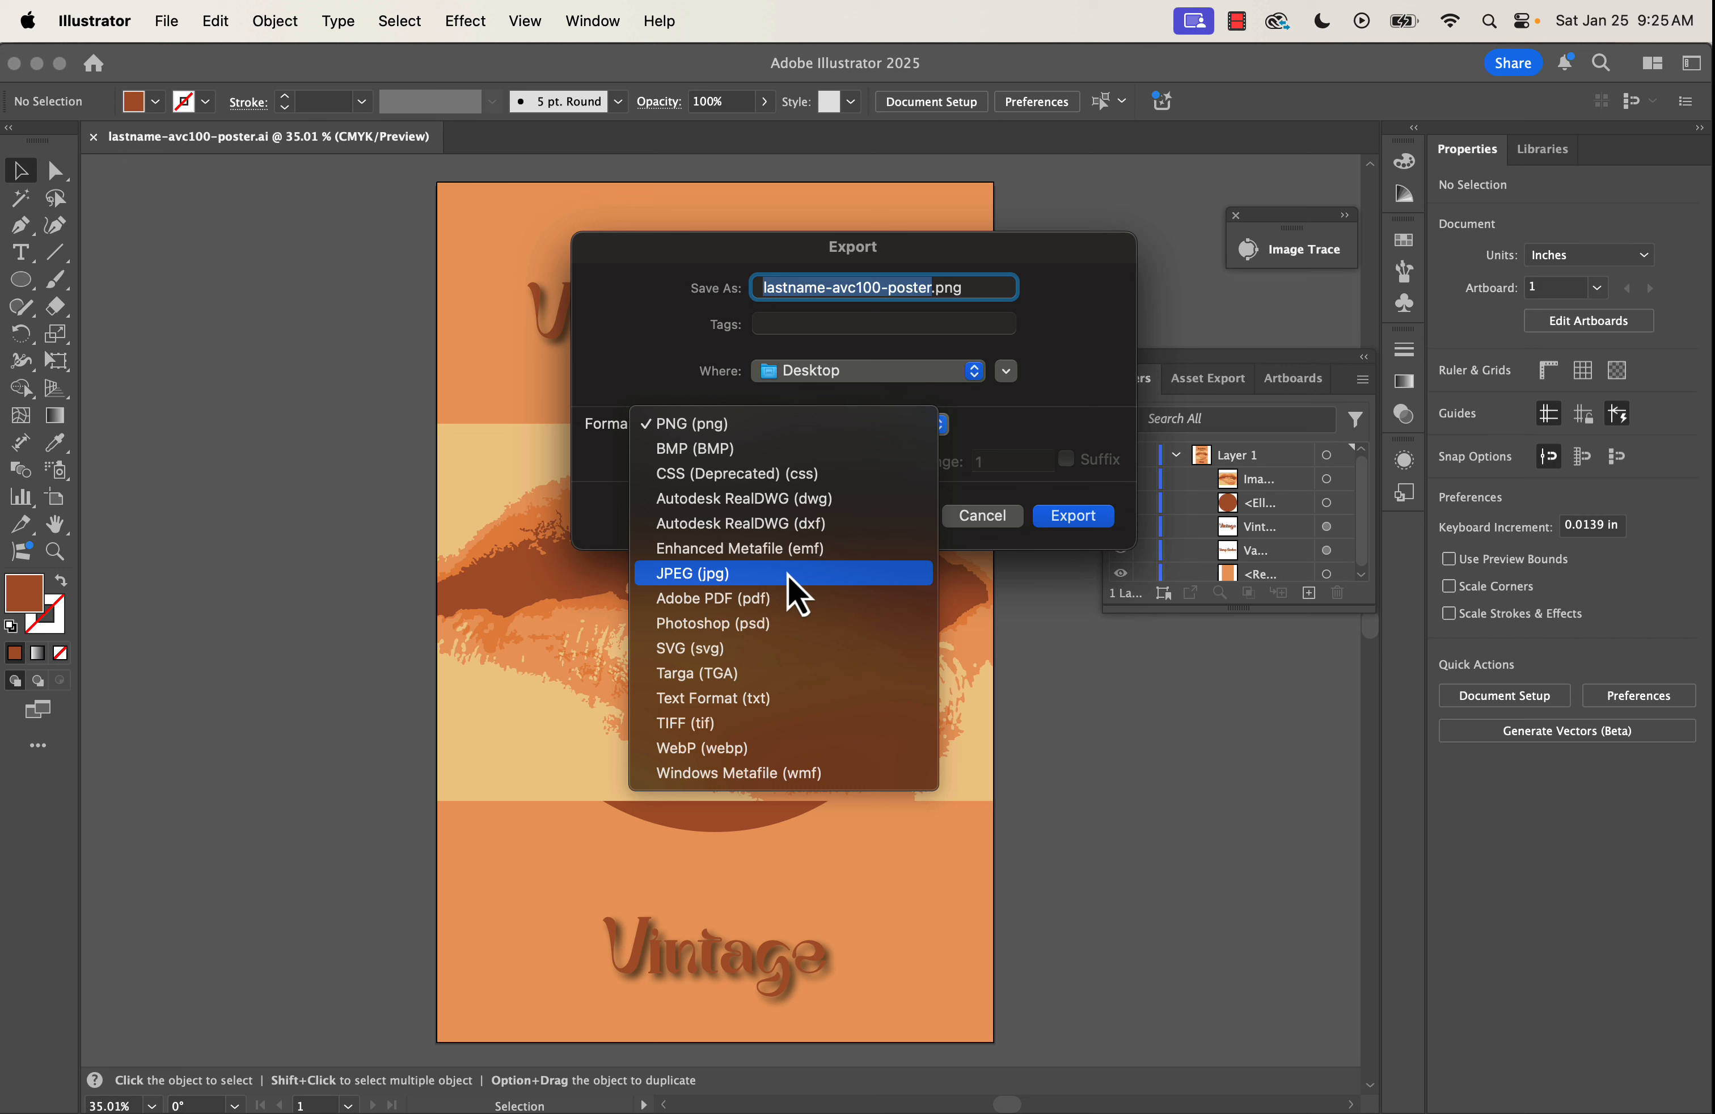
left_click(777, 420)
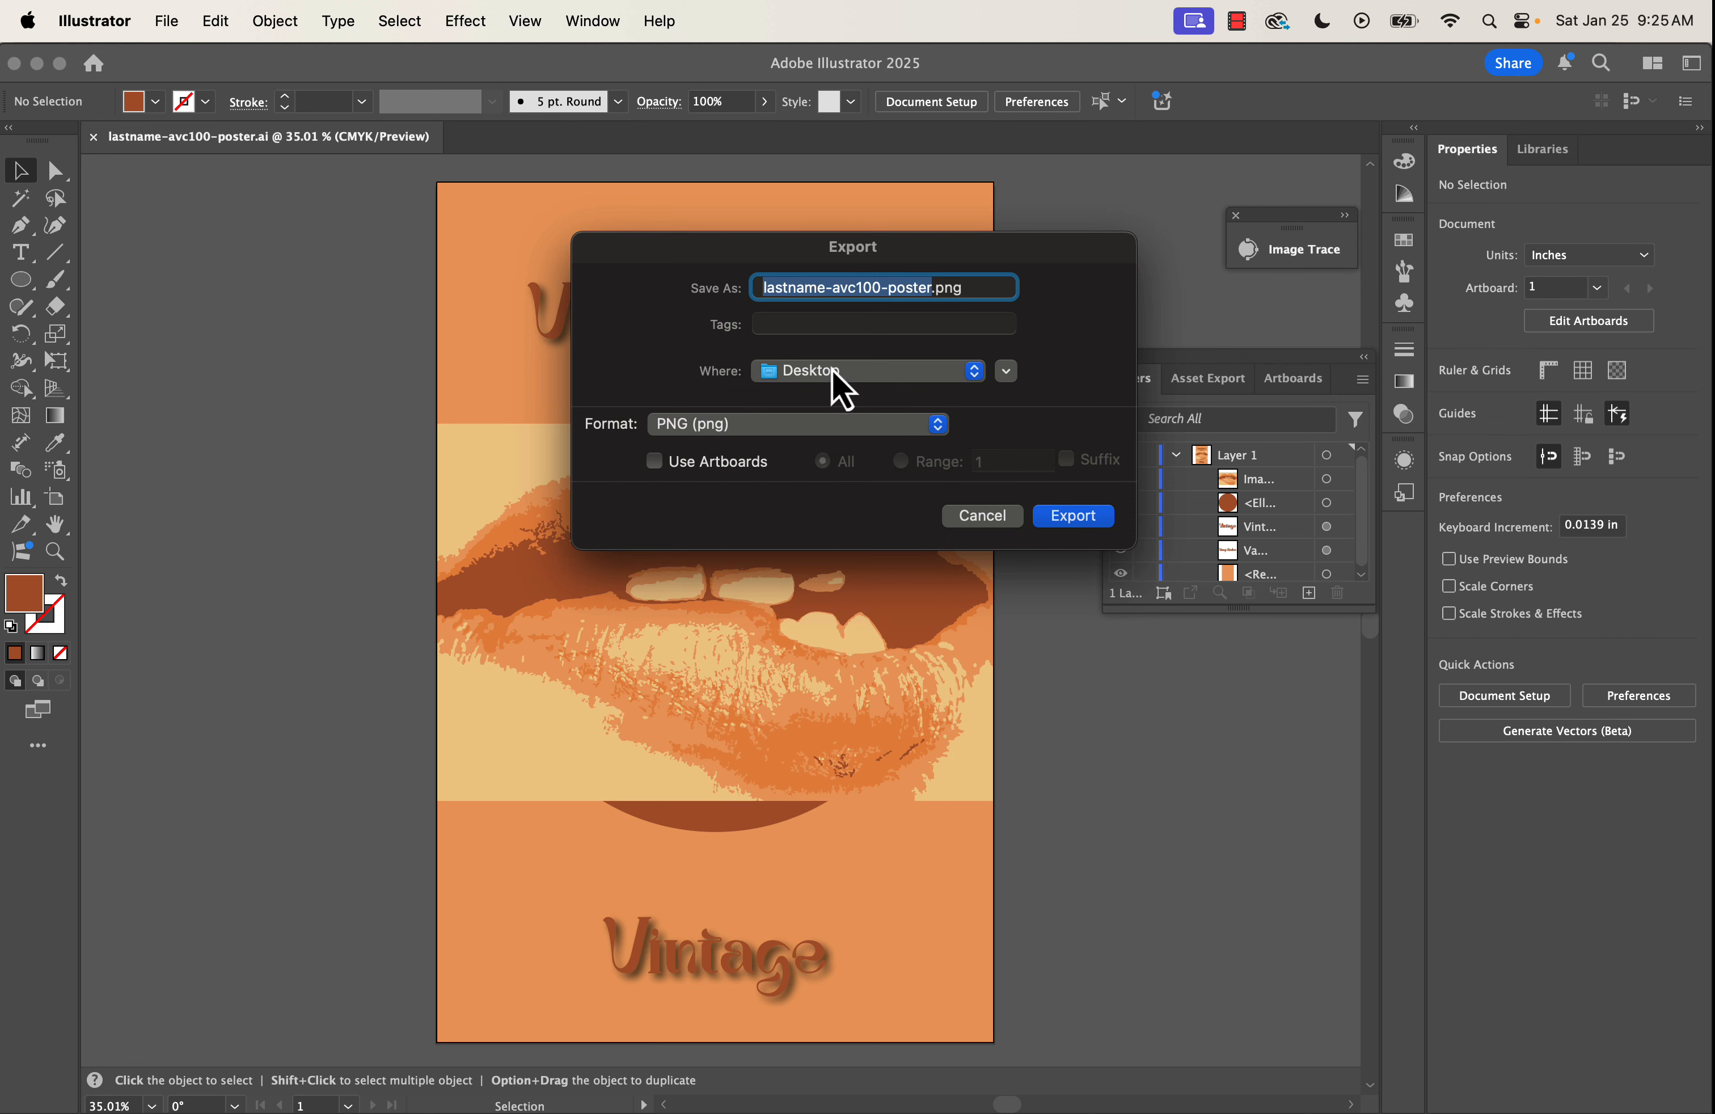
left_click(1073, 515)
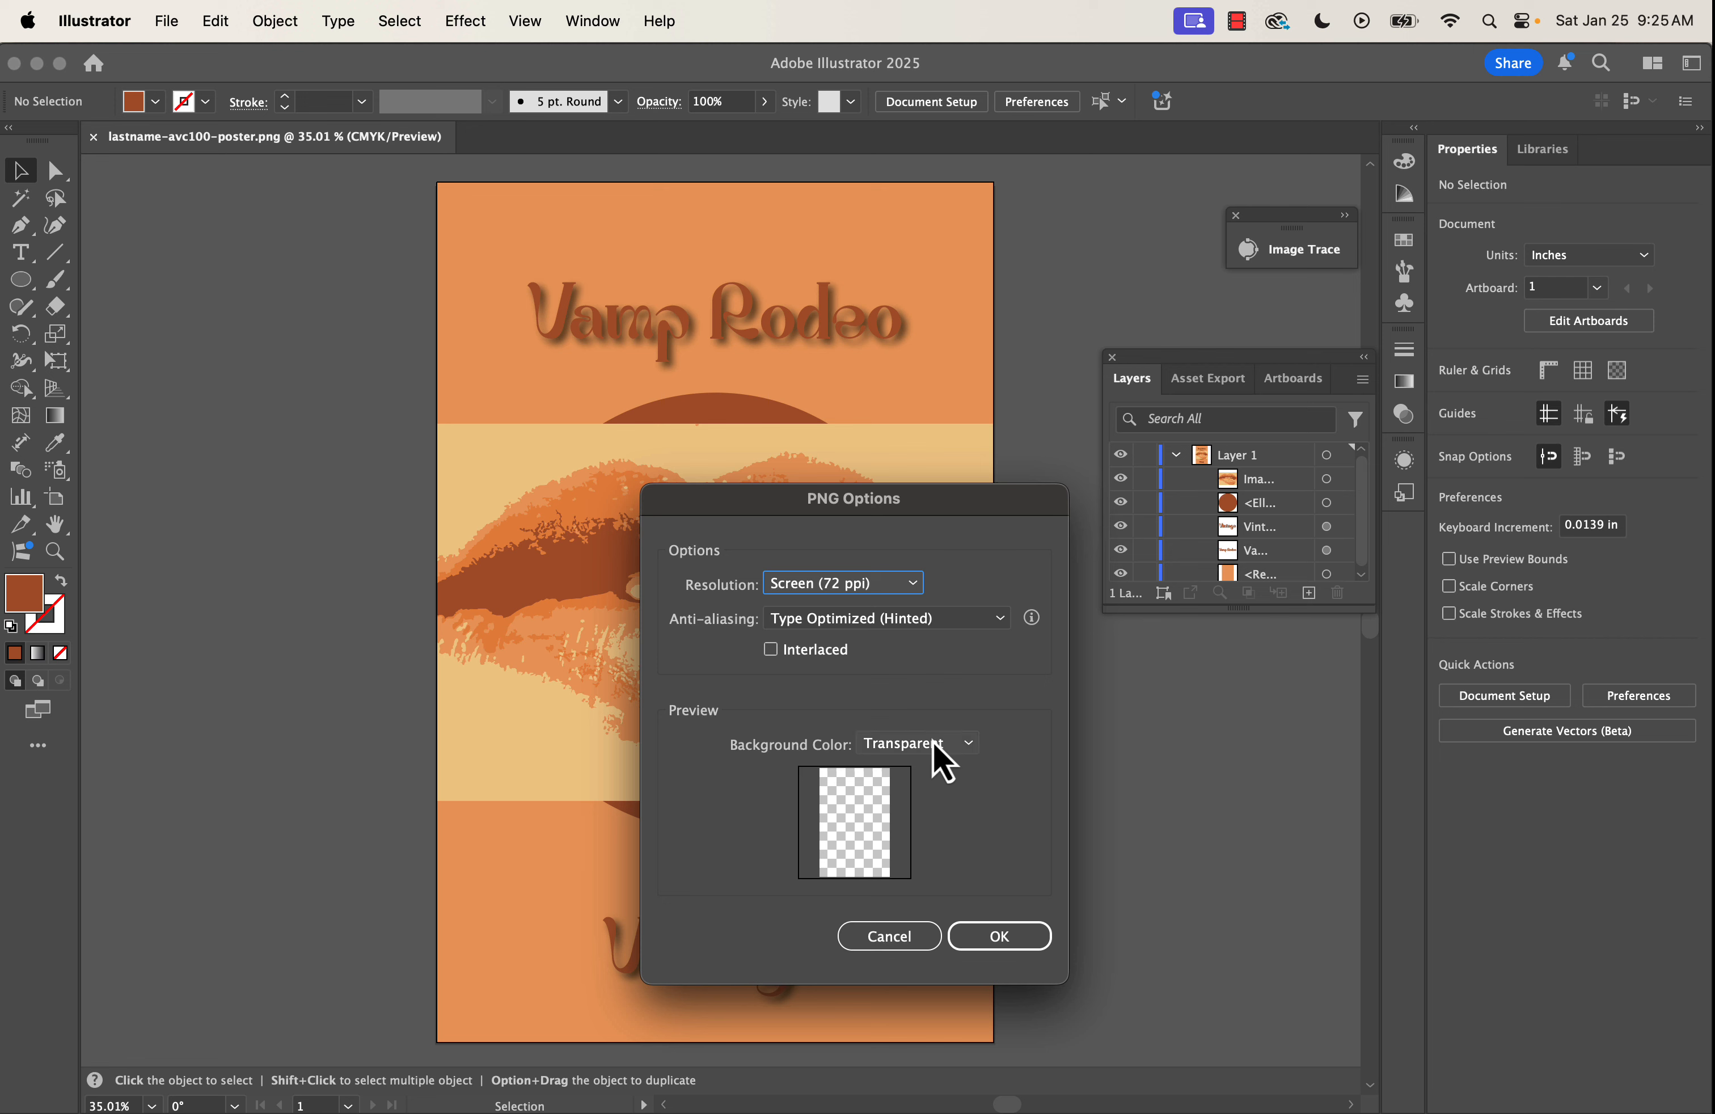
left_click(1001, 940)
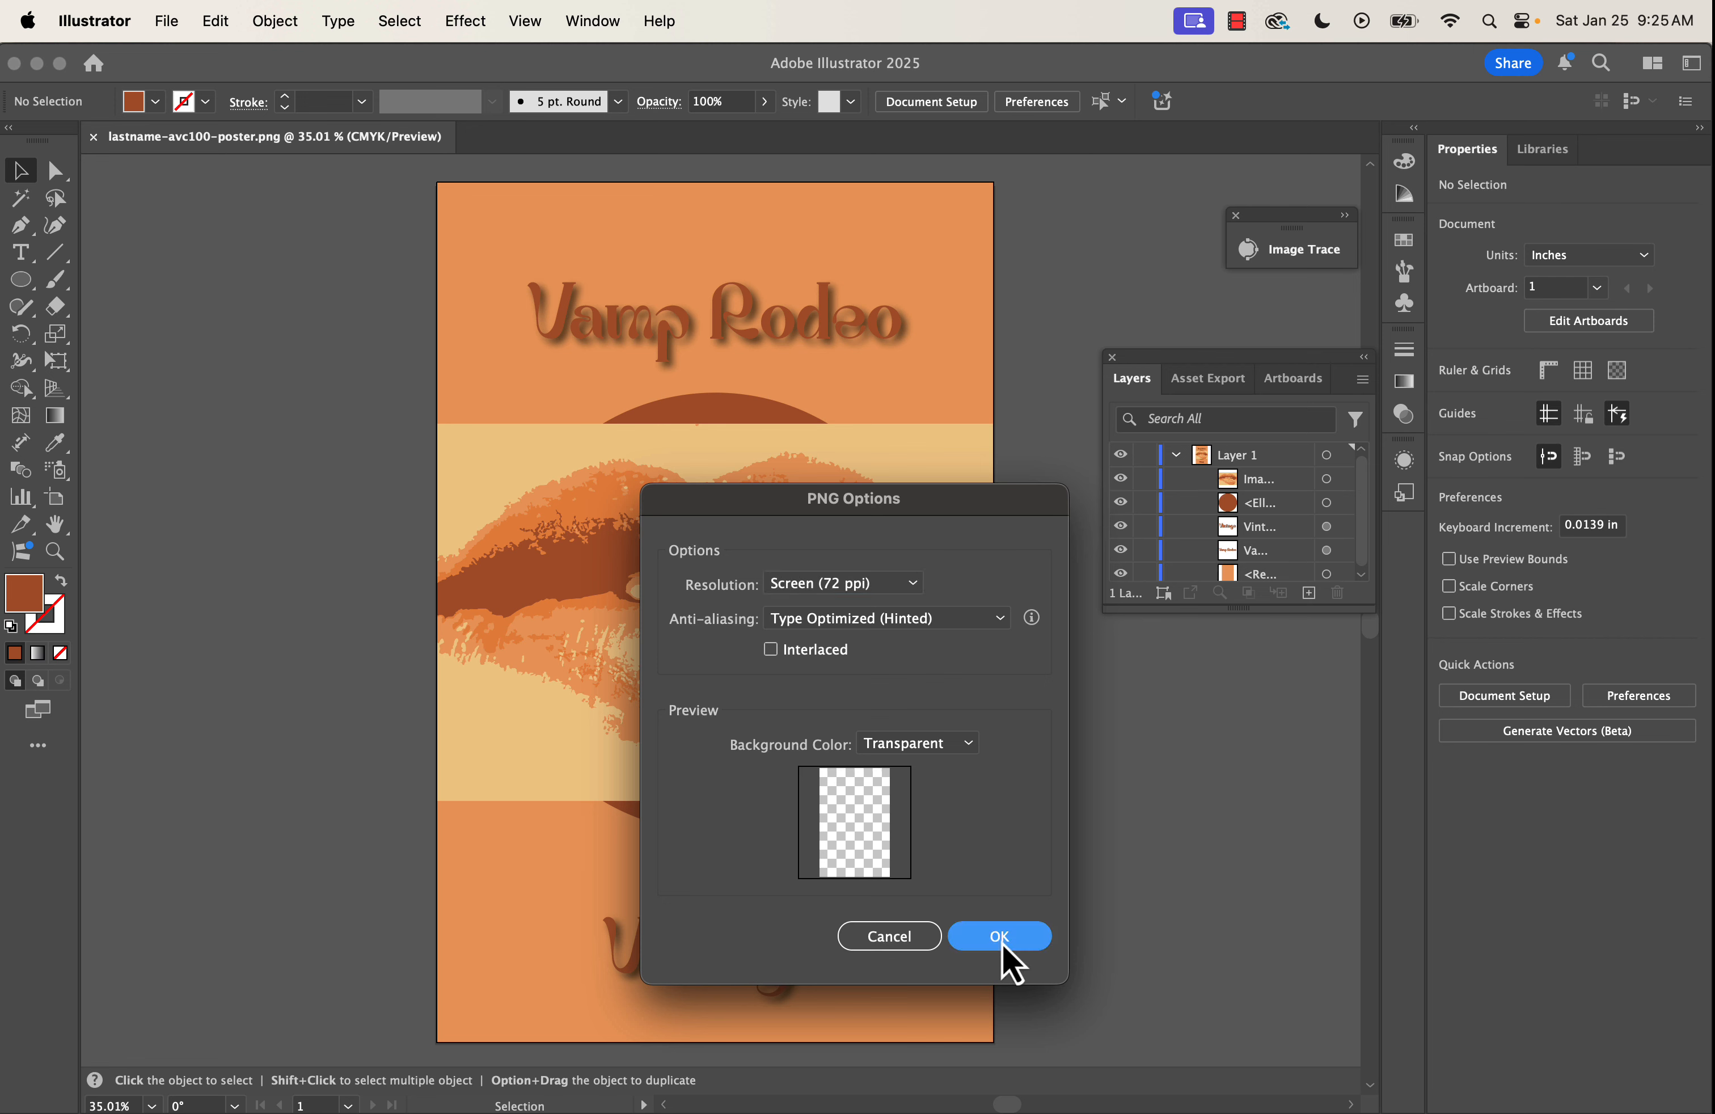
Check which file formats Export As offers for the poster, and leave without exporting
left_click(166, 21)
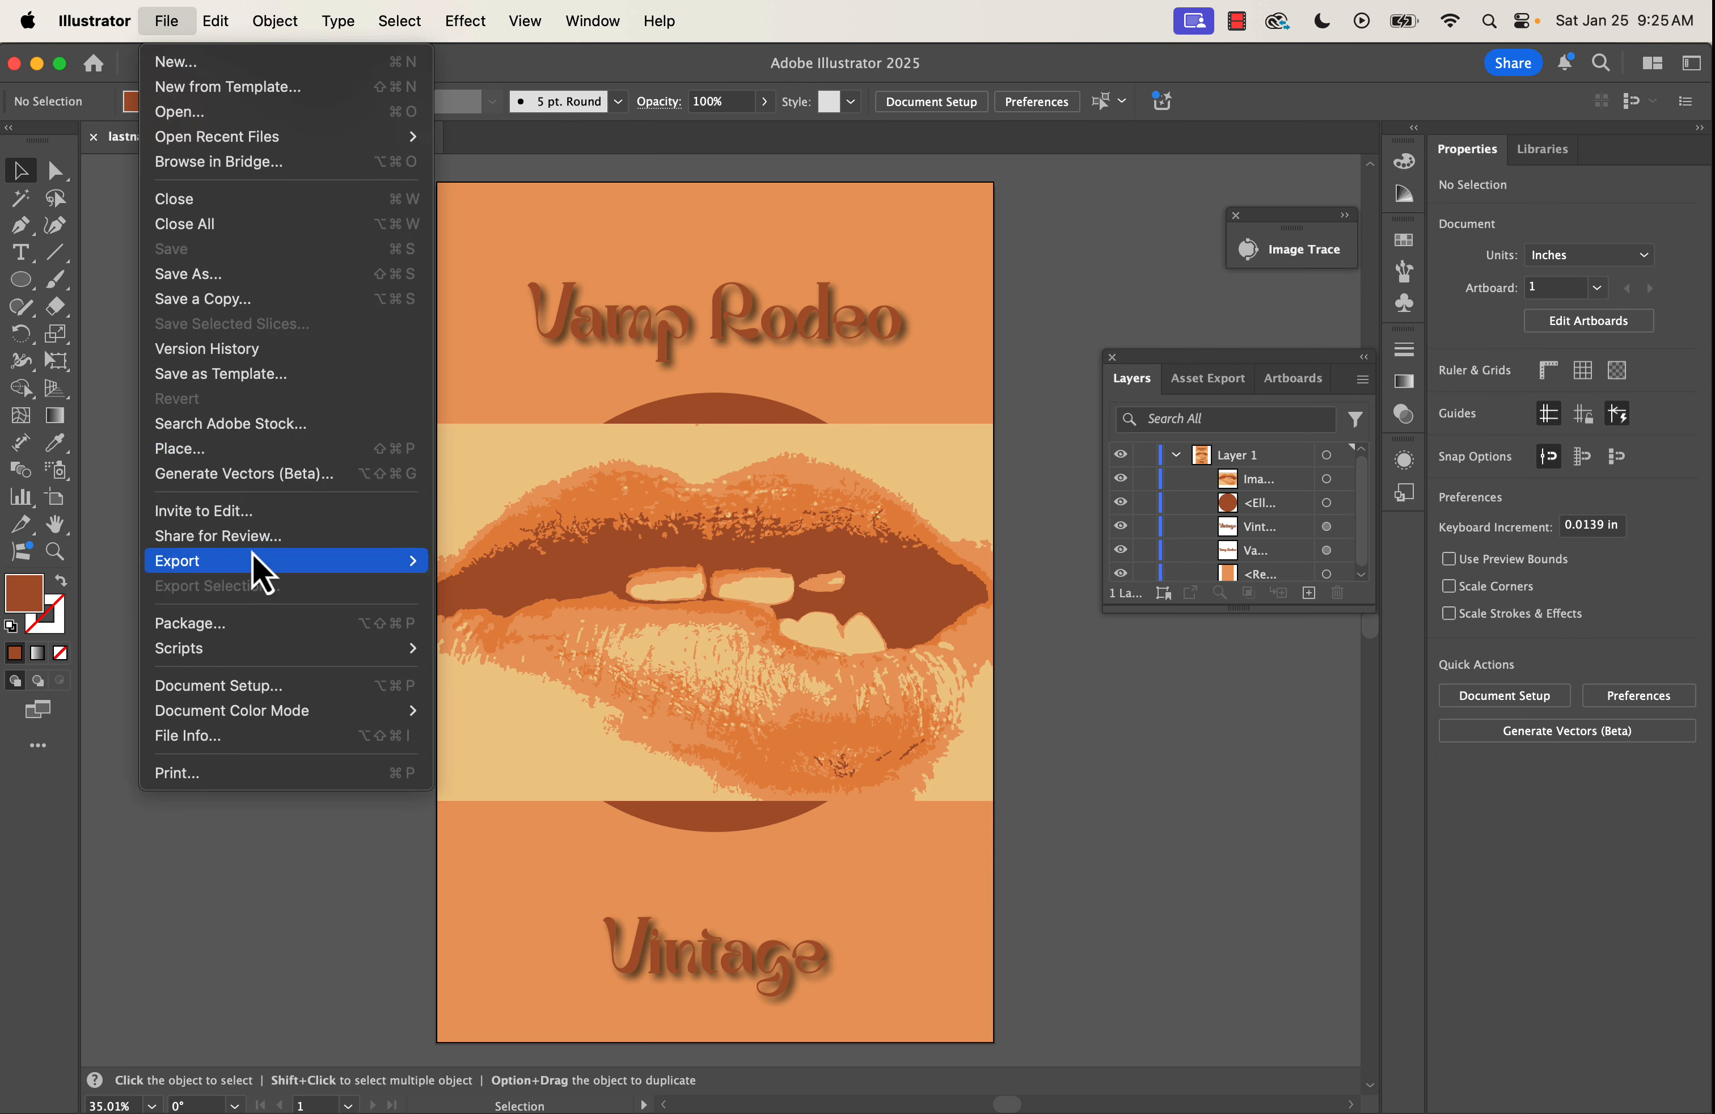
mouse_move(260, 564)
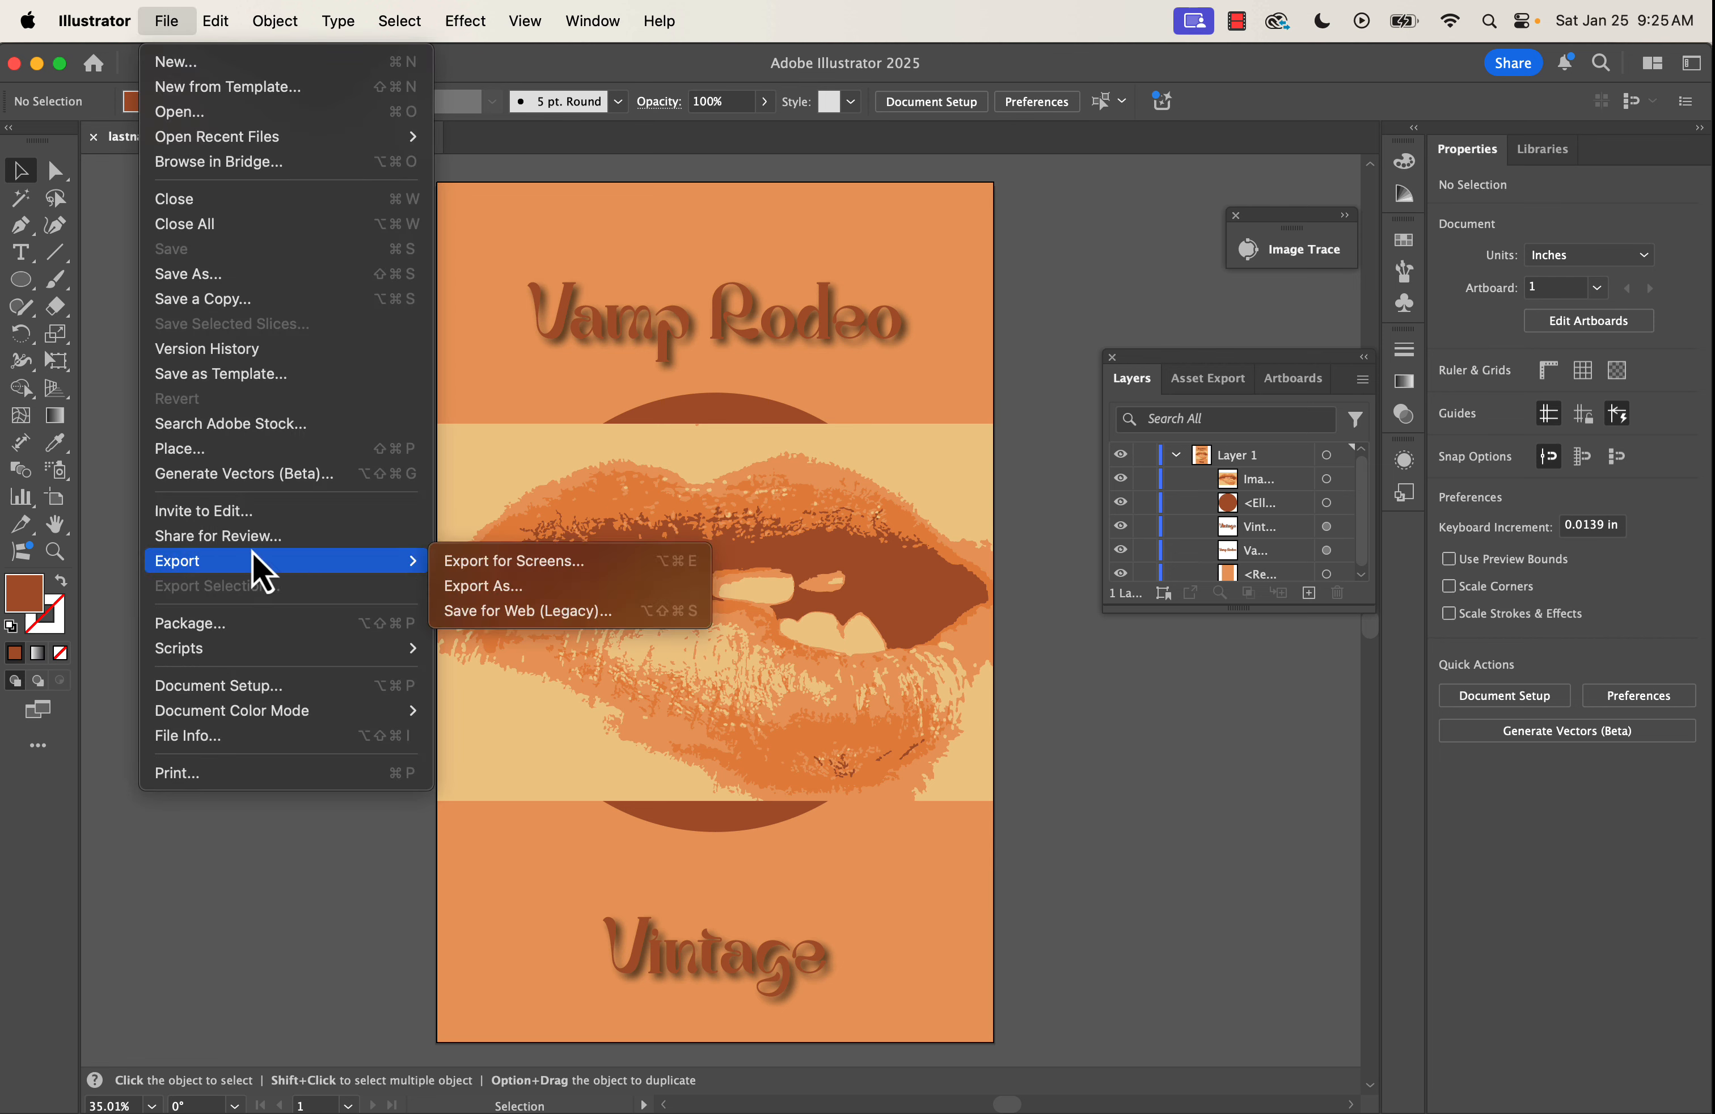
left_click(470, 588)
left_click(883, 426)
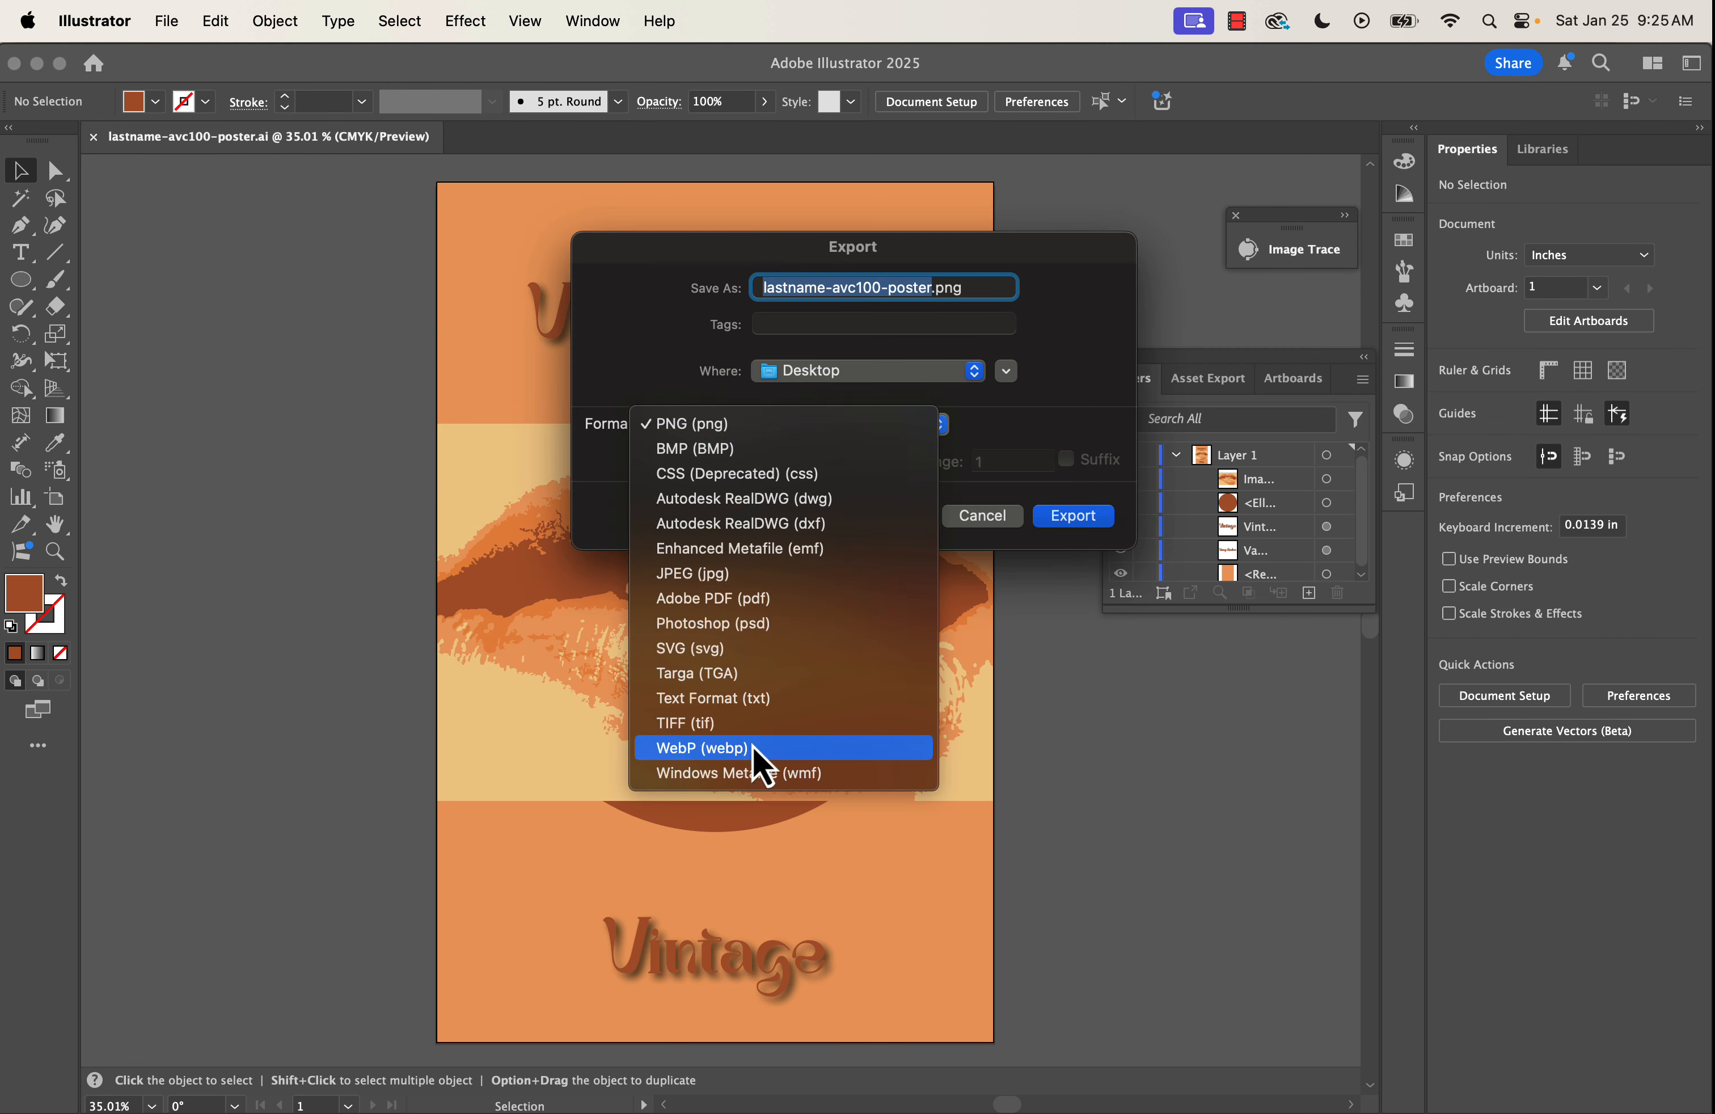
left_click(1017, 578)
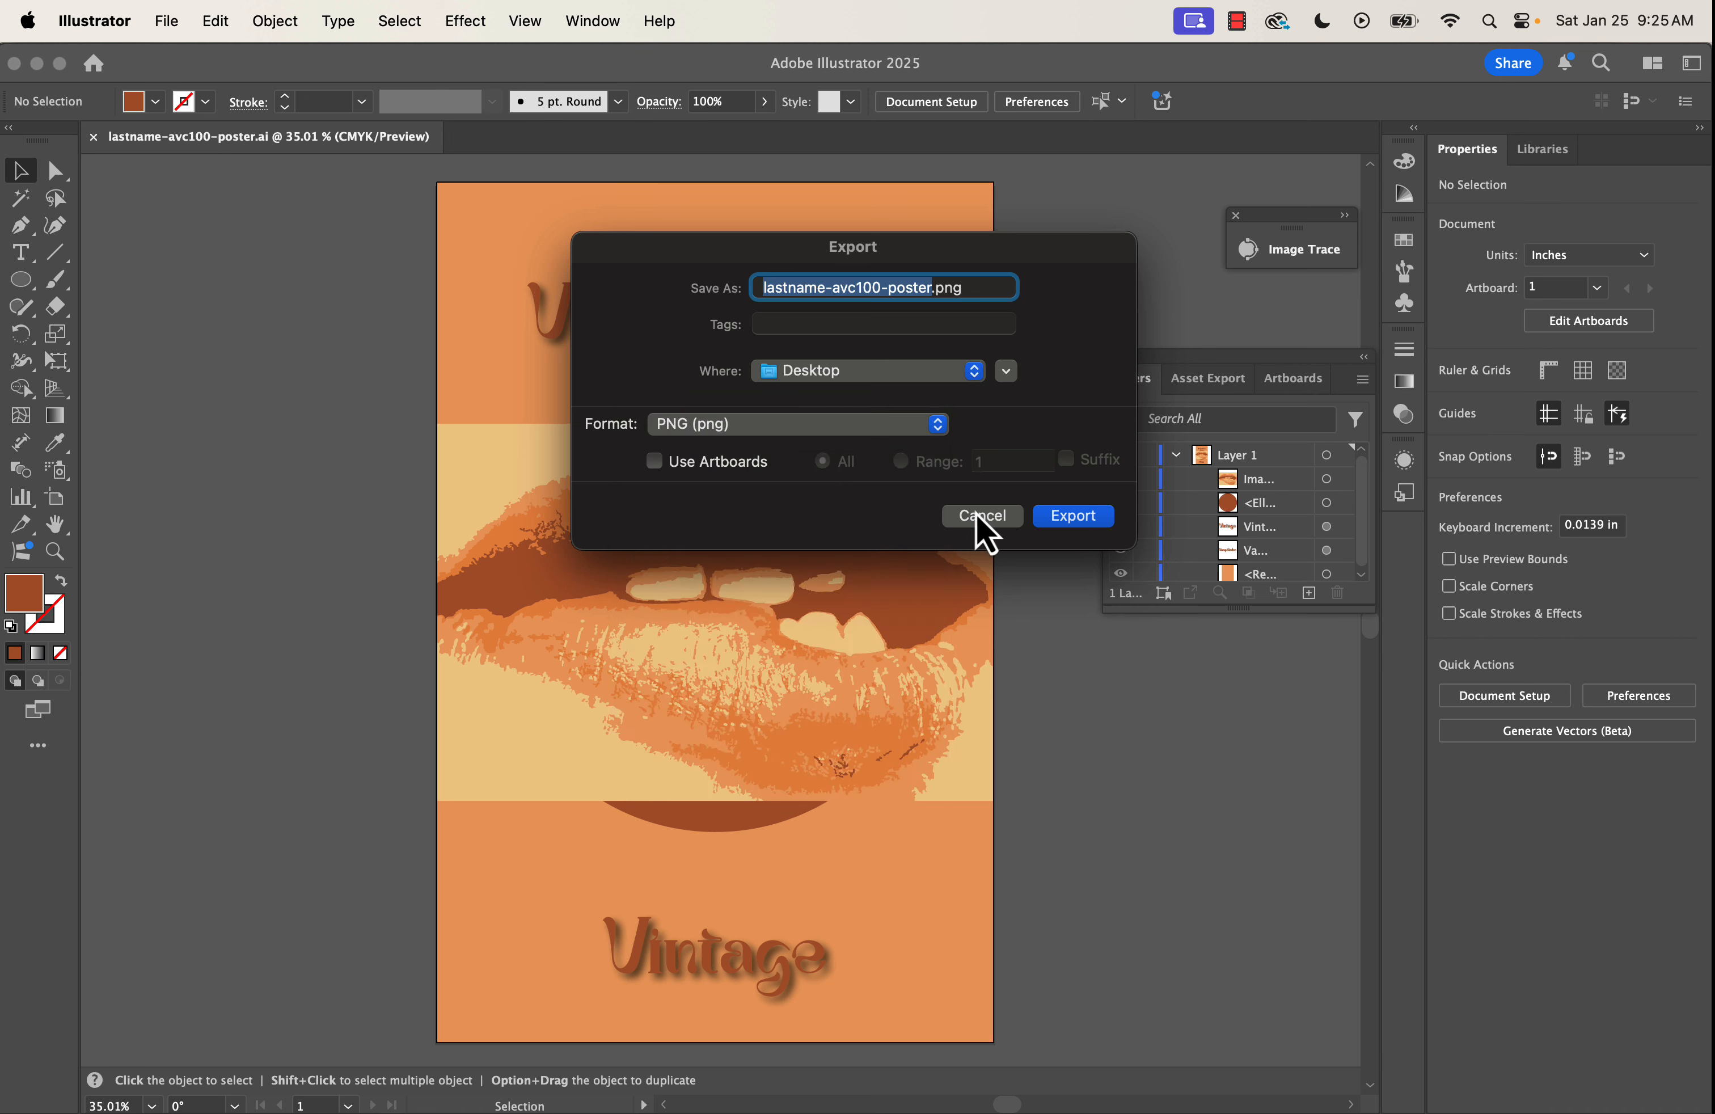
left_click(979, 516)
Check which file formats Save As offers when saving on the computer, and leave without replacing lastname-avc100-poster.ai
left_click(166, 22)
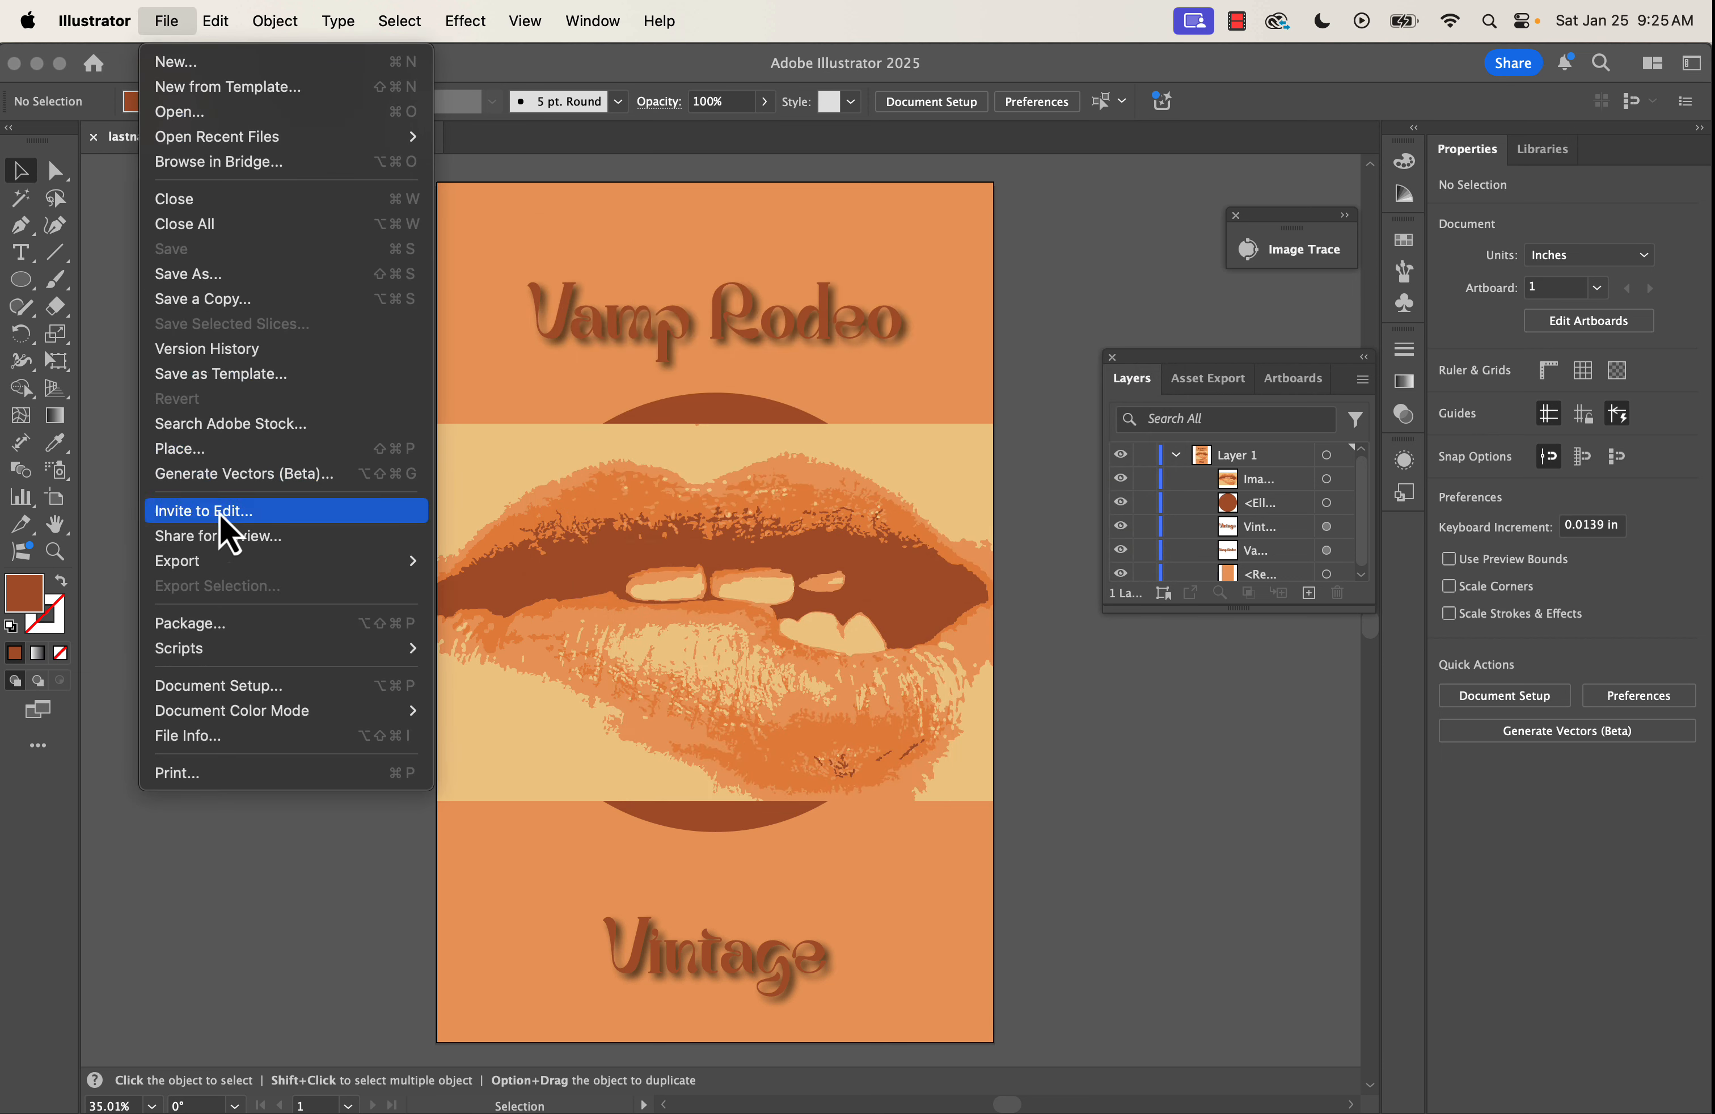
left_click(208, 278)
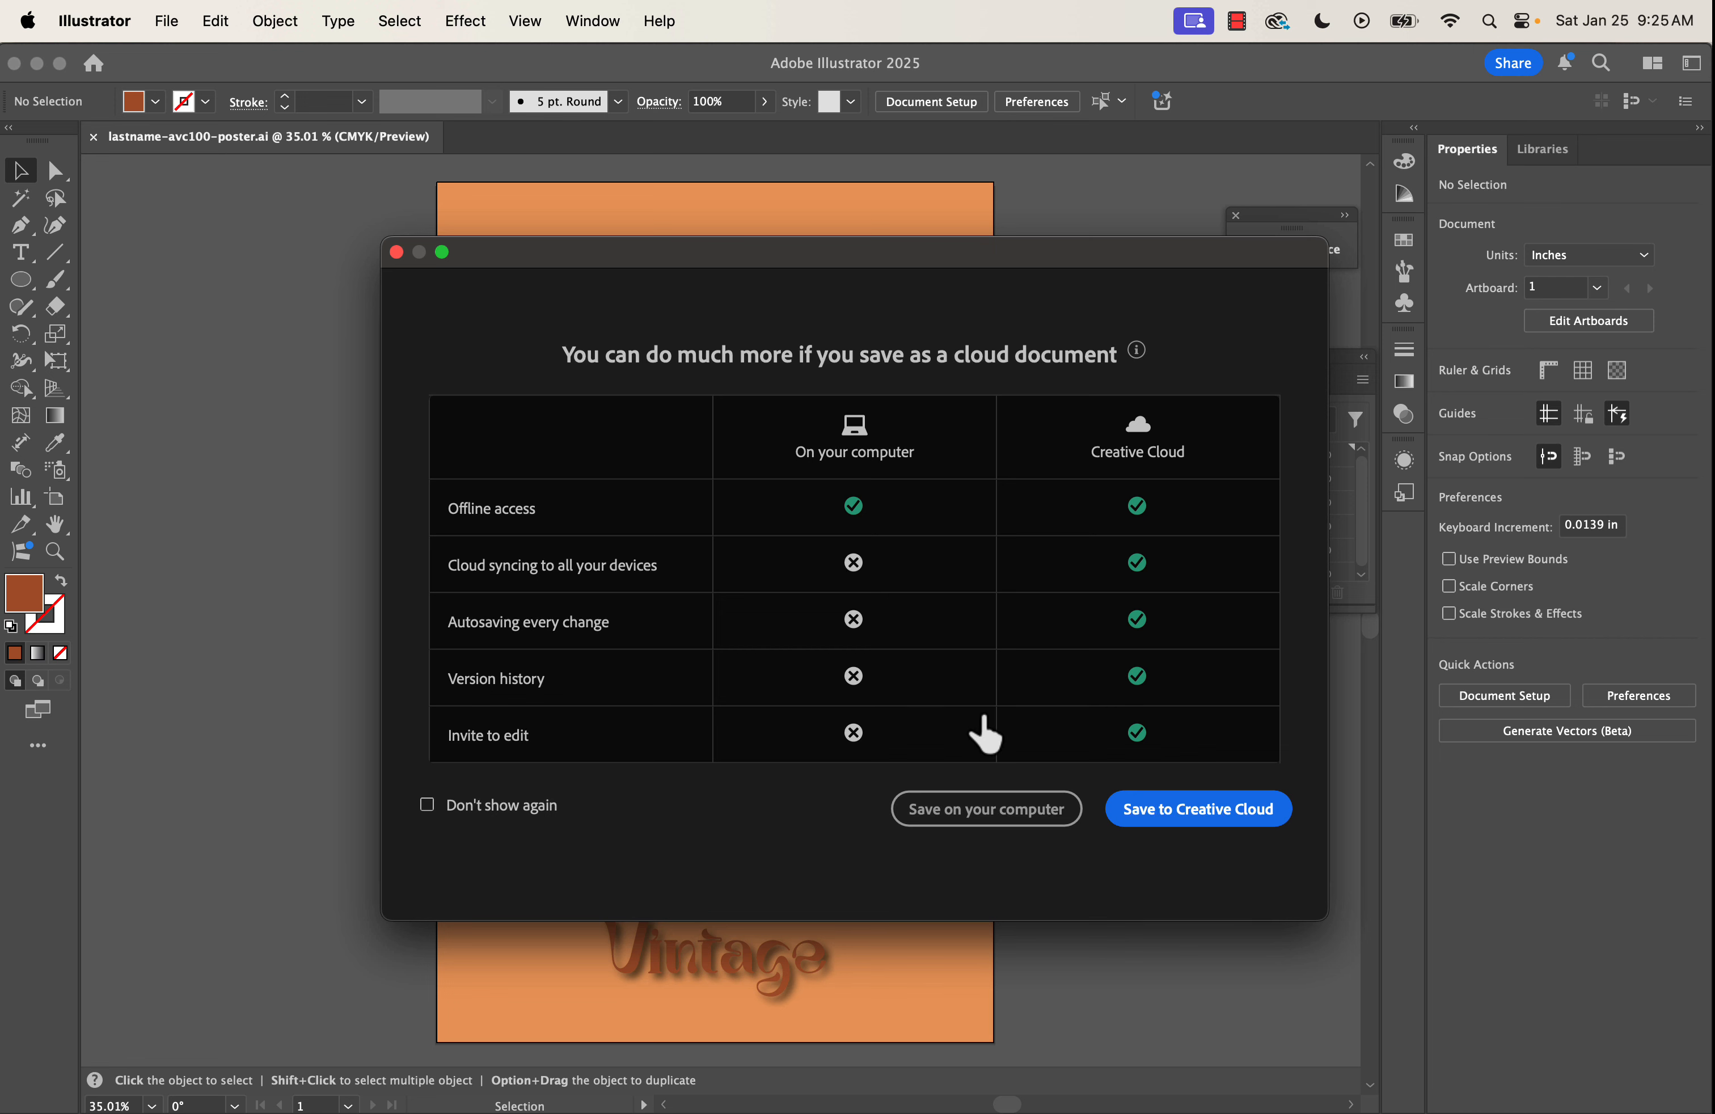
left_click(1041, 814)
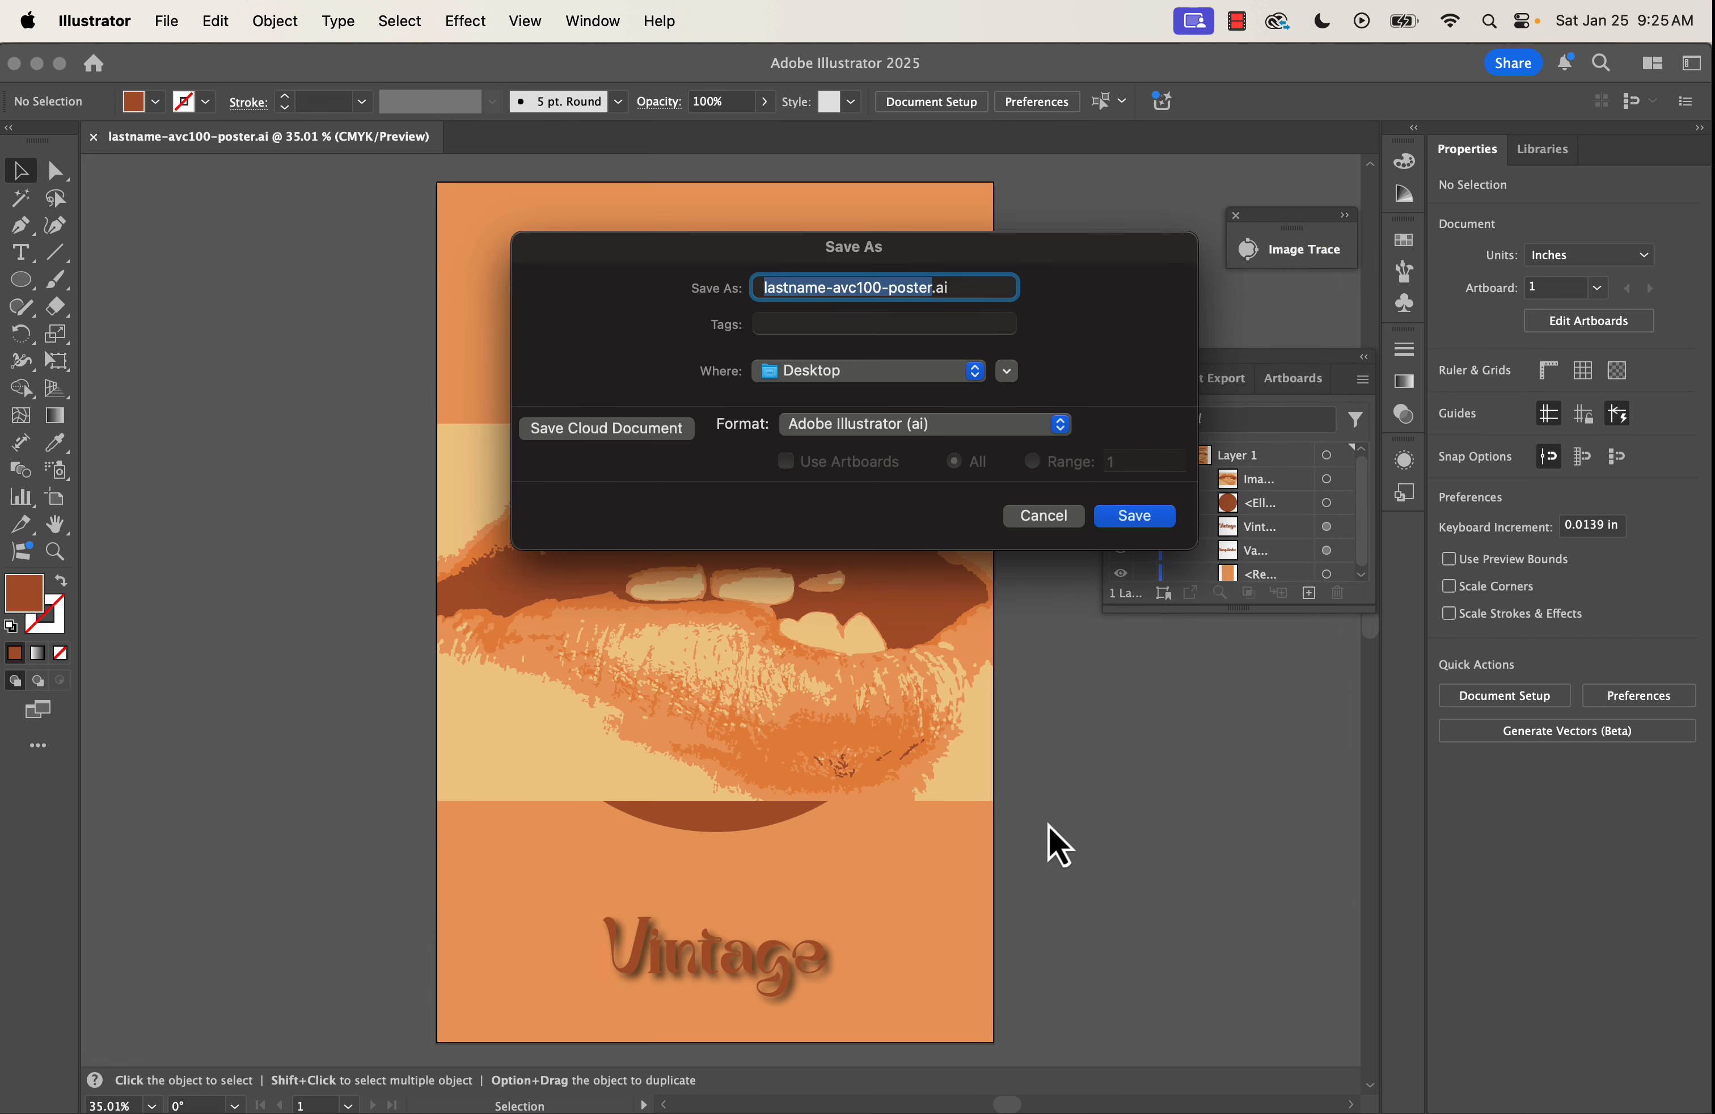
left_click(967, 433)
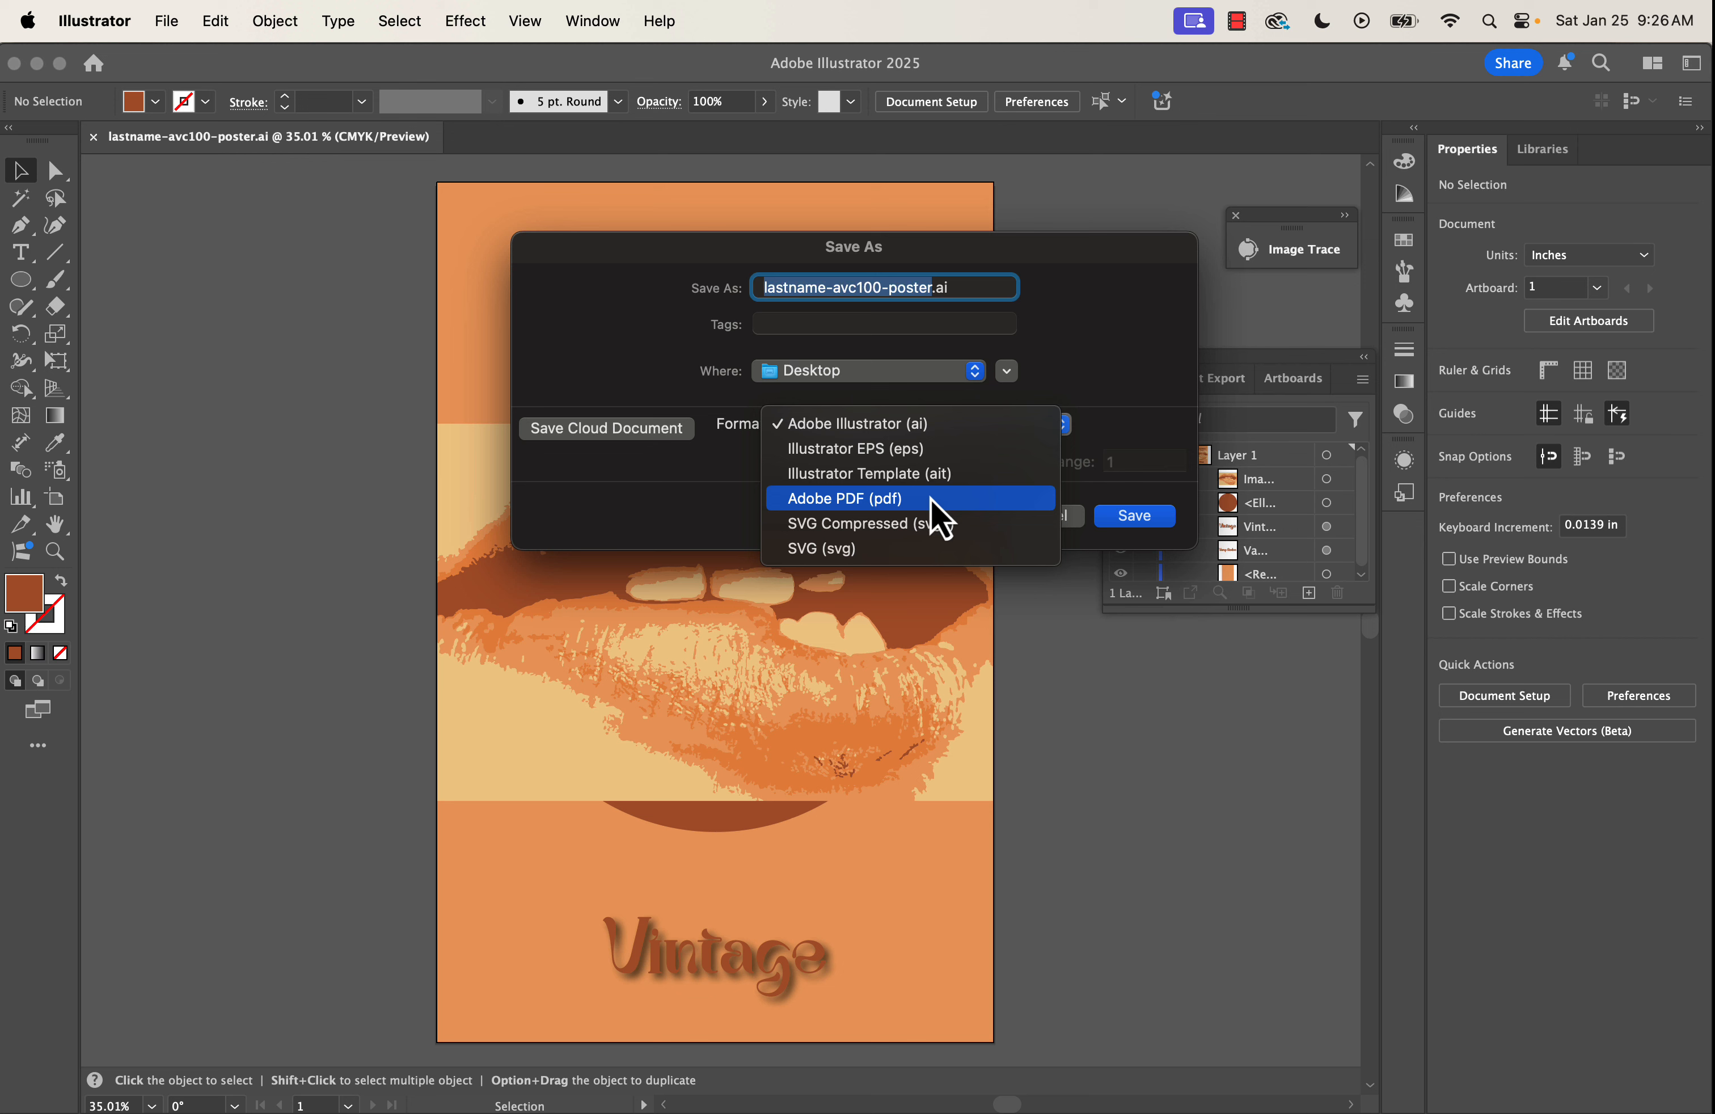
left_click(1110, 522)
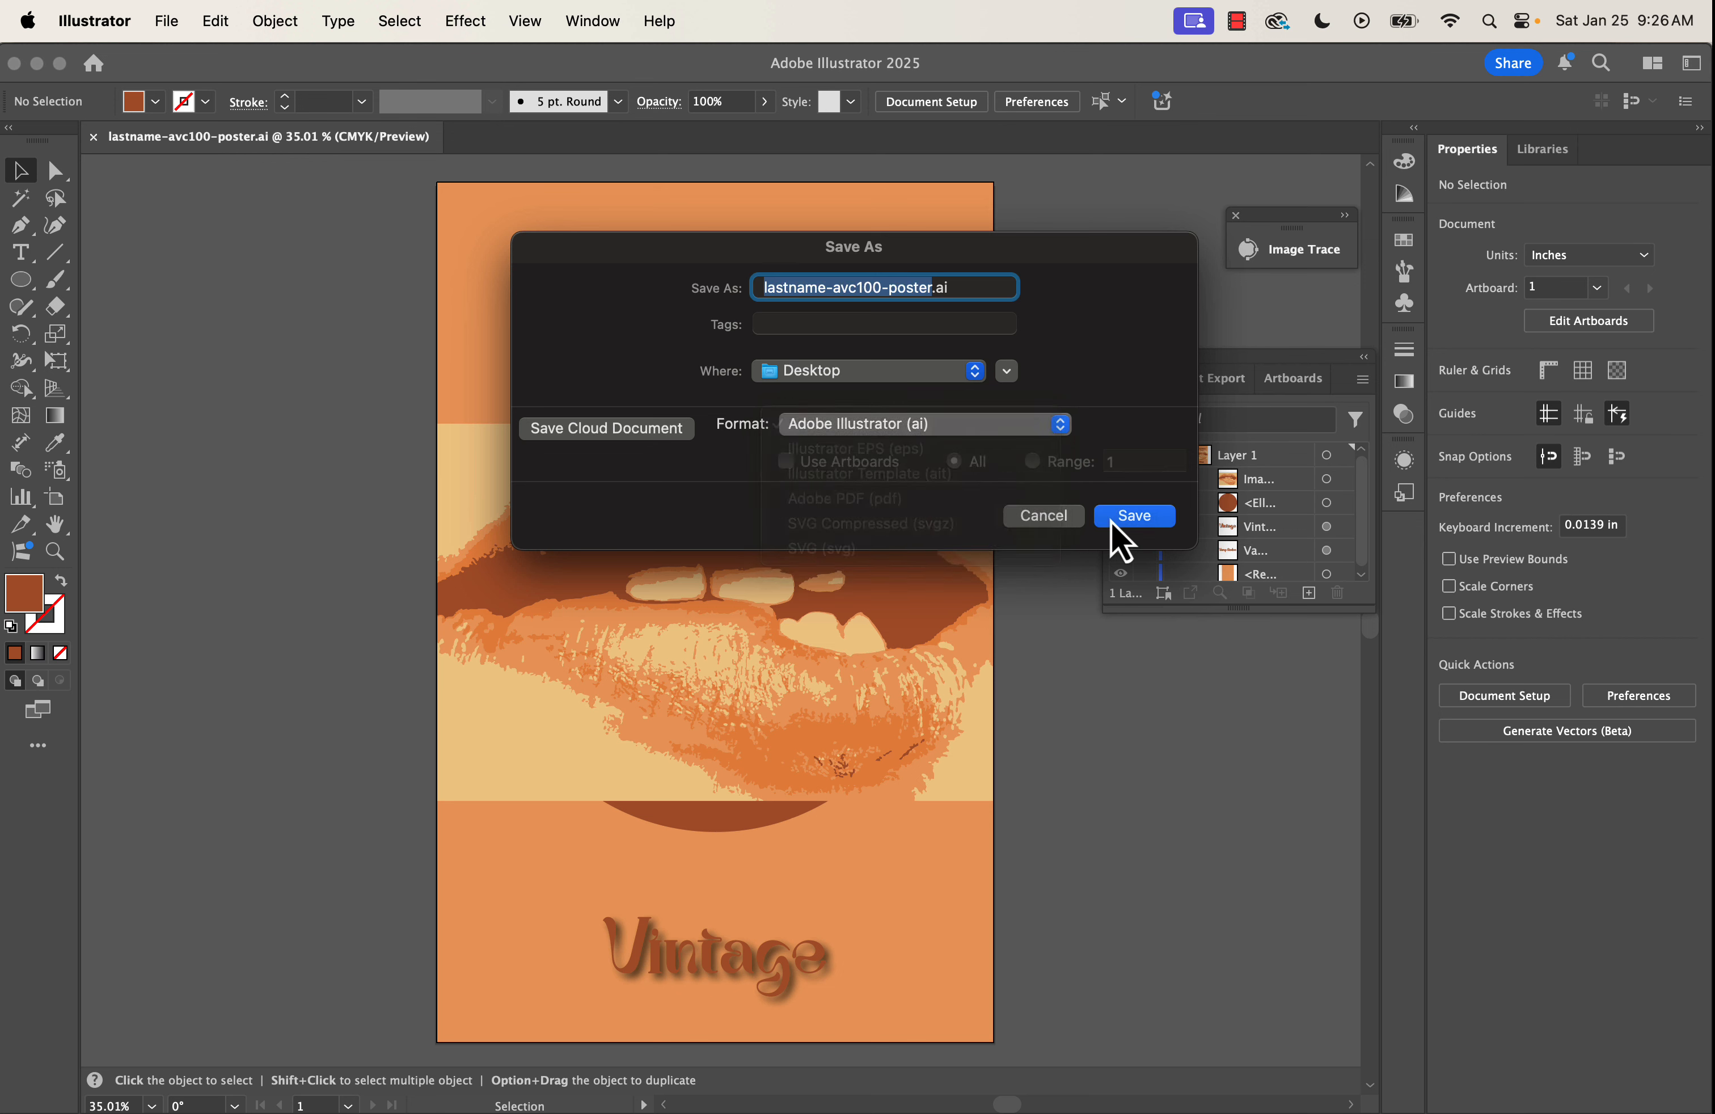
left_click(1110, 522)
left_click(834, 533)
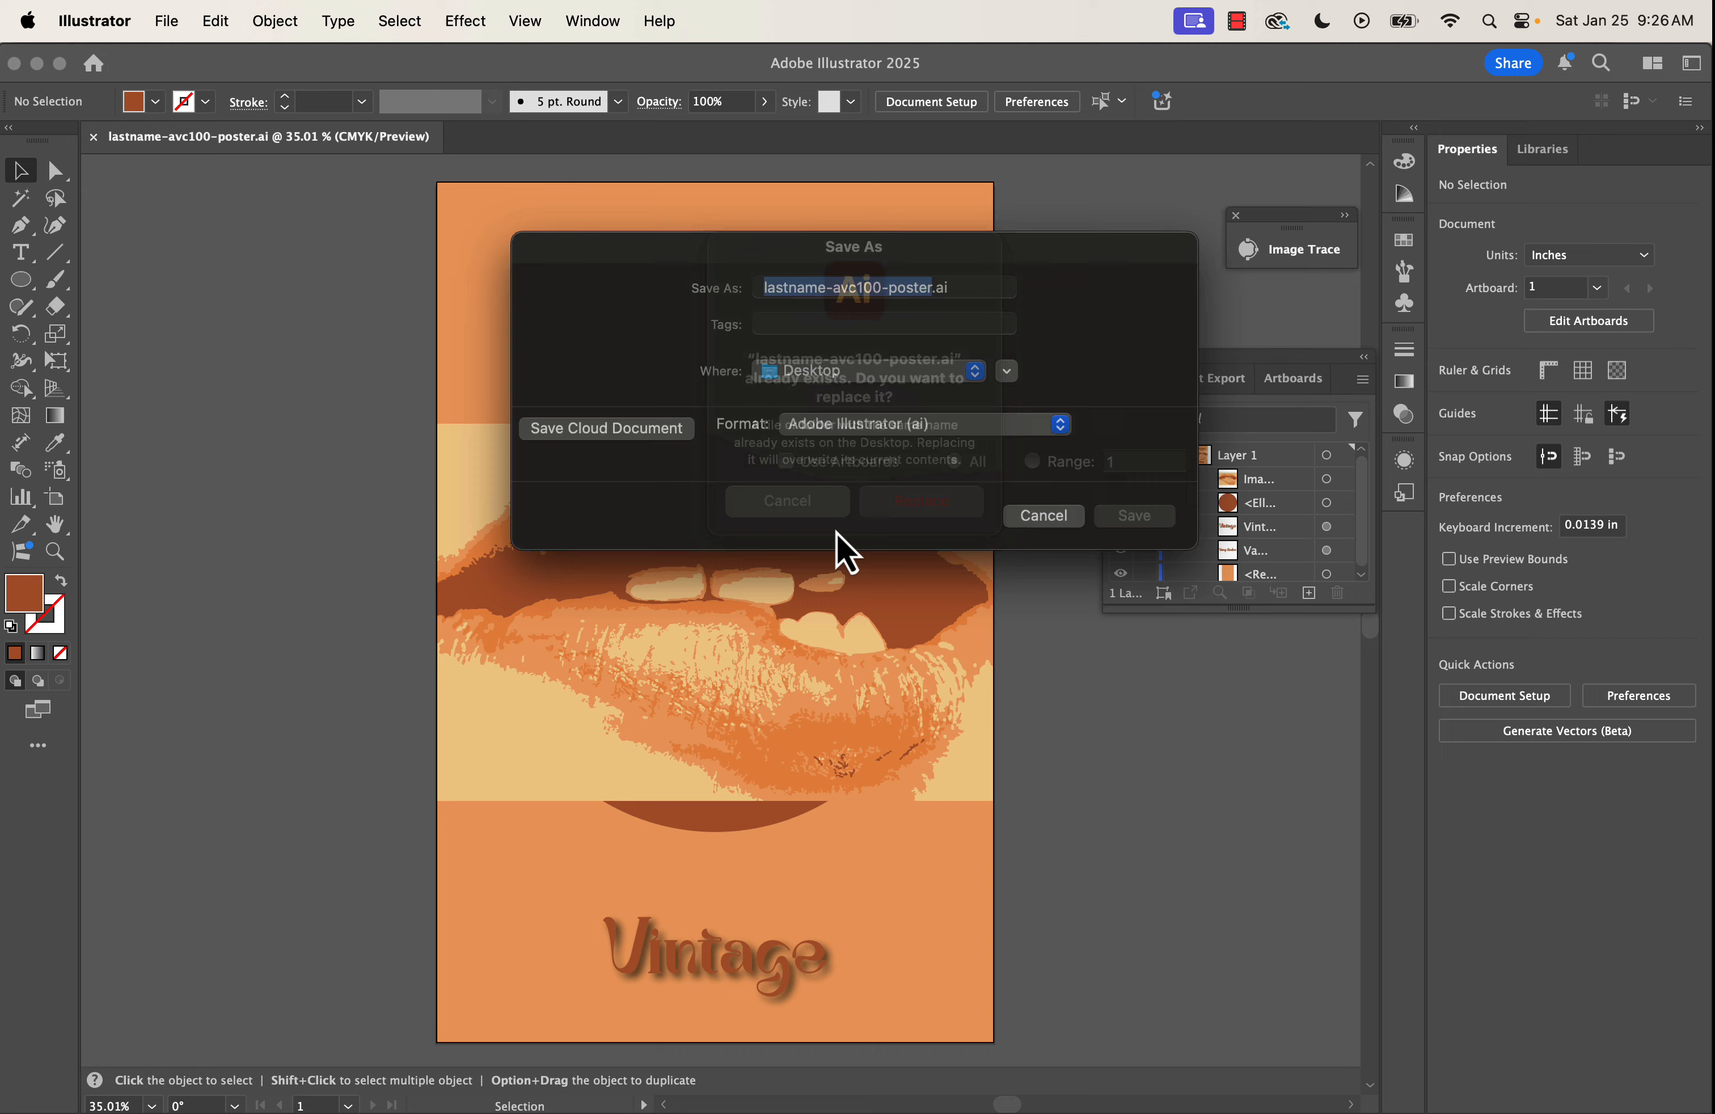
left_click(1048, 528)
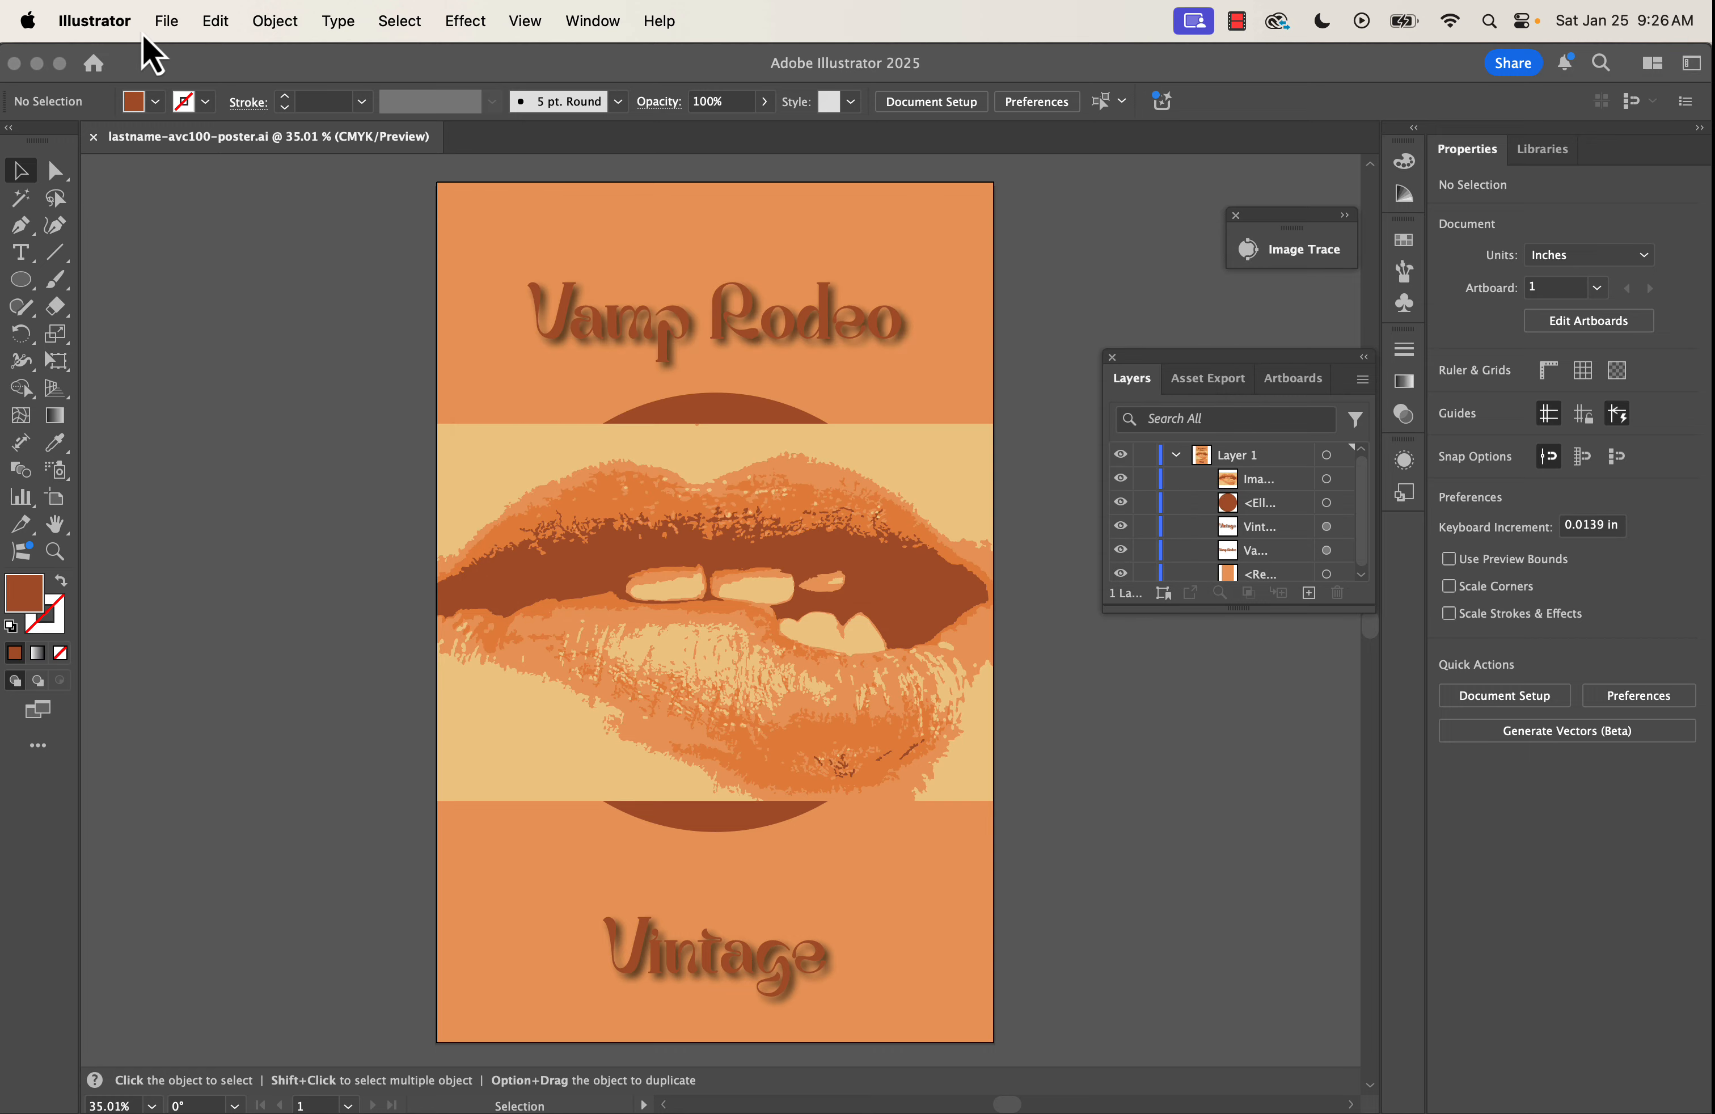
Minimize the open windows and view the exported lastname-avc100-poster.png from the Desktop in Preview, with its window centred on the screen
left_click(38, 65)
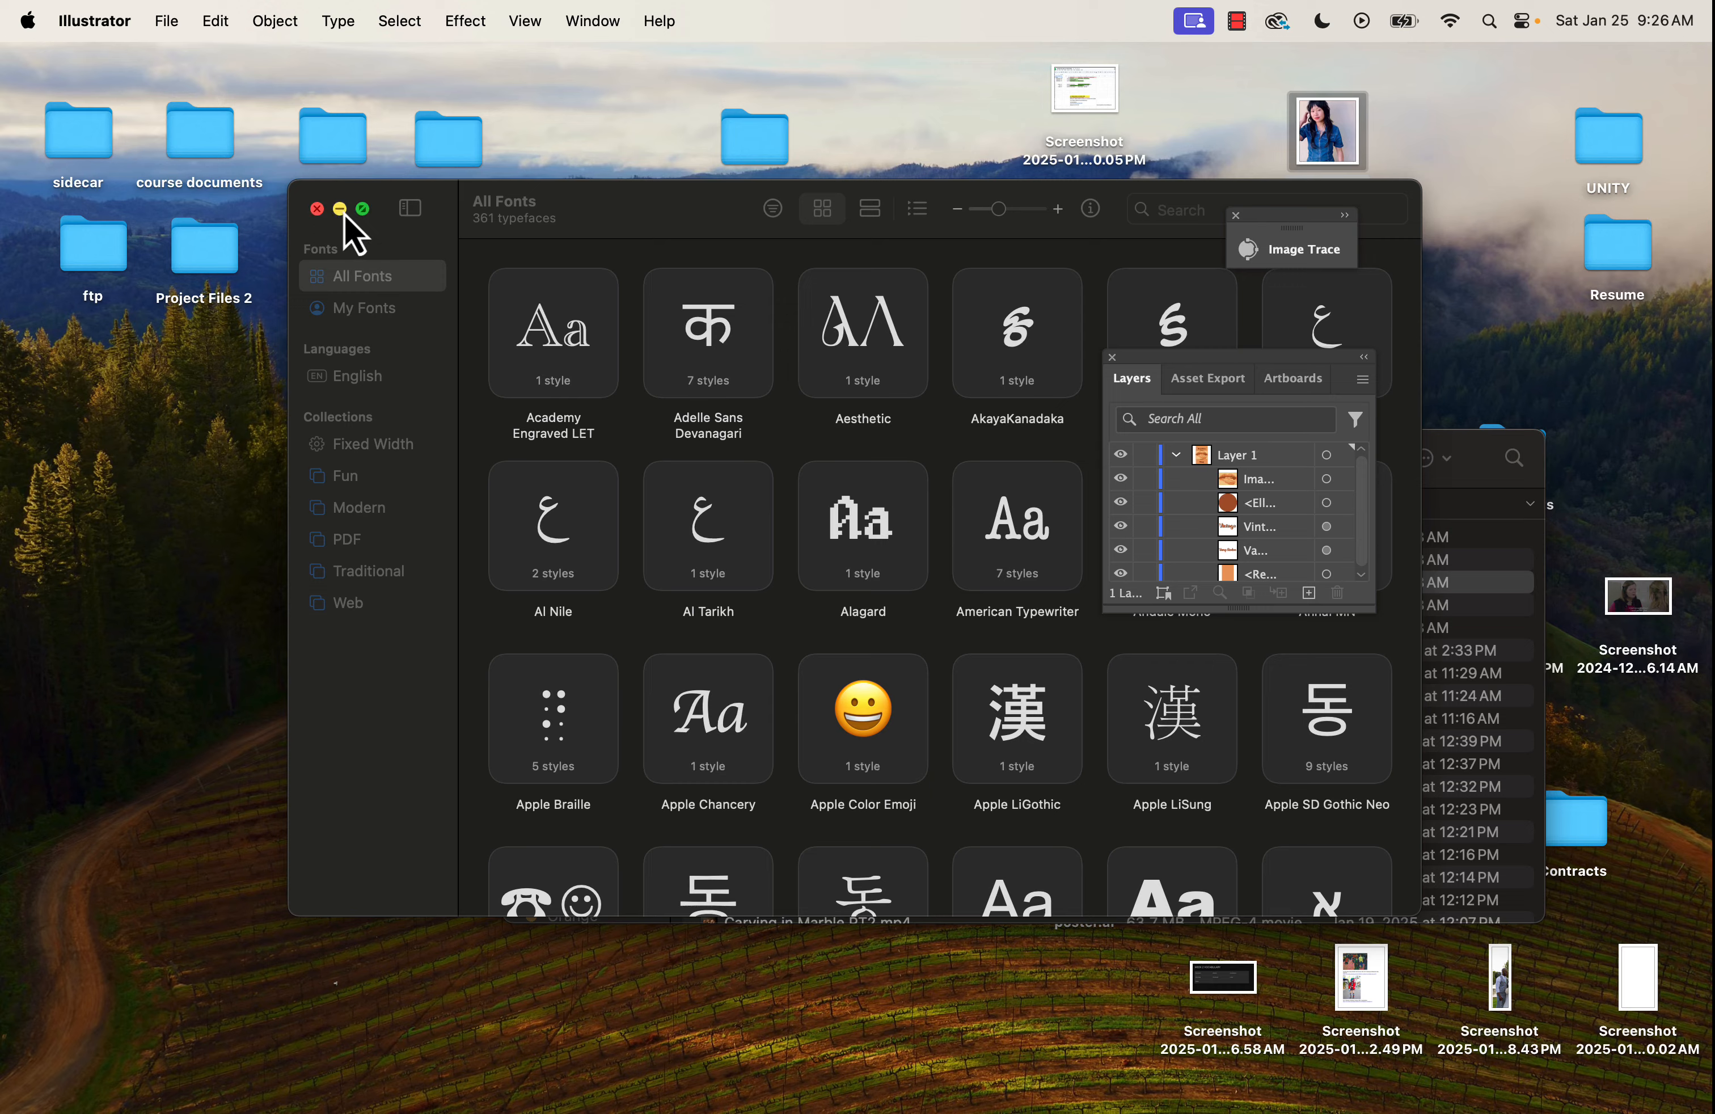
left_click(339, 209)
left_click(554, 458)
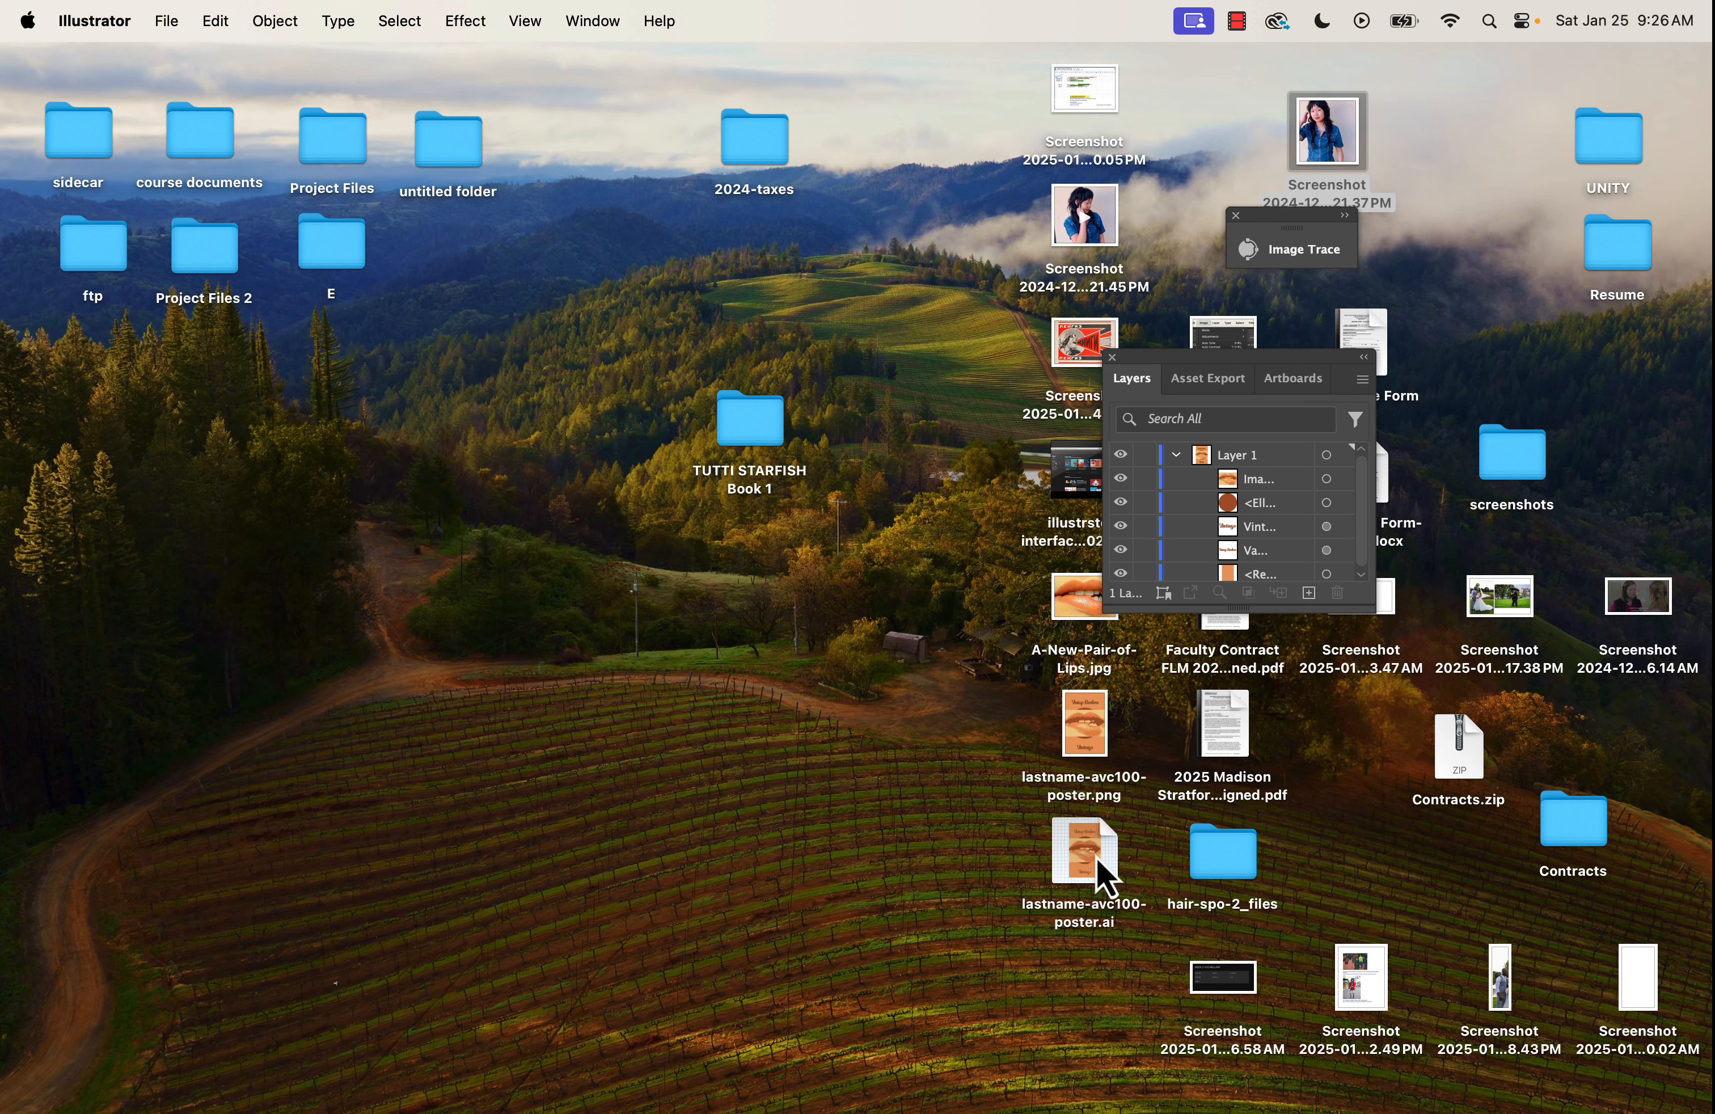
left_click(1097, 756)
double_click(1097, 756)
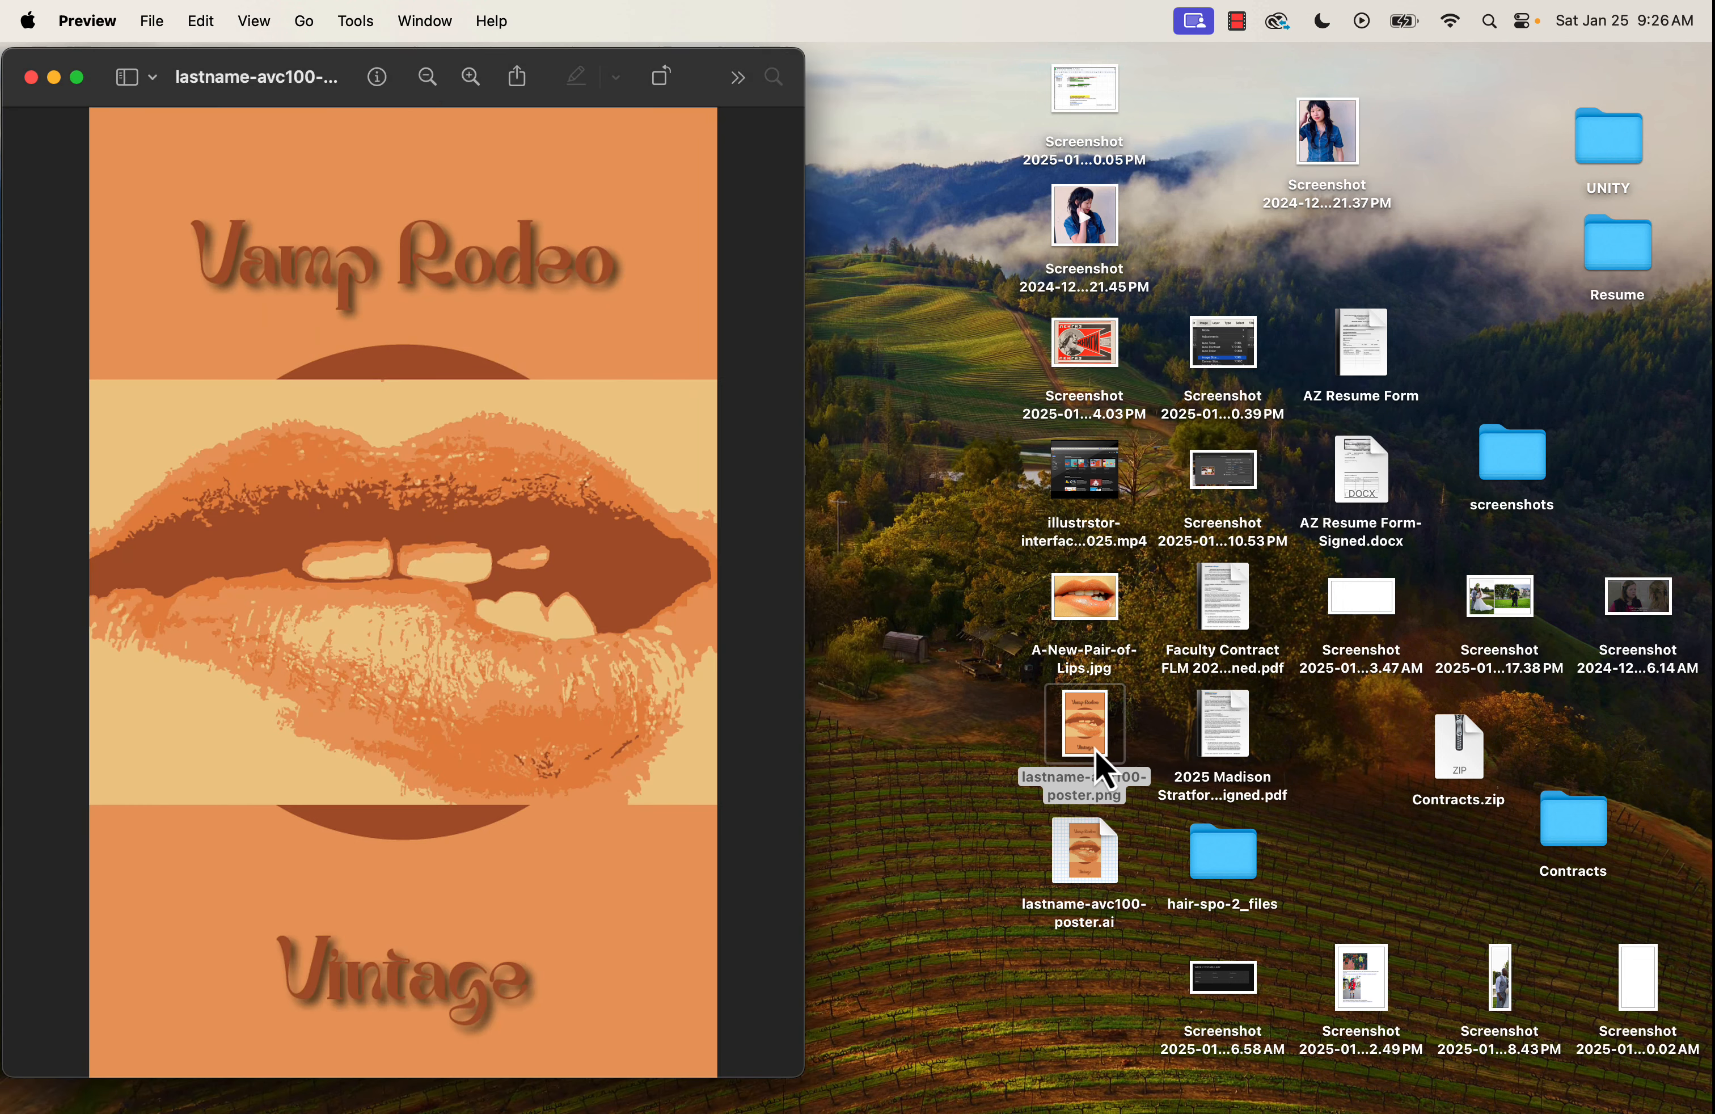
left_click_drag(329, 90, 793, 26)
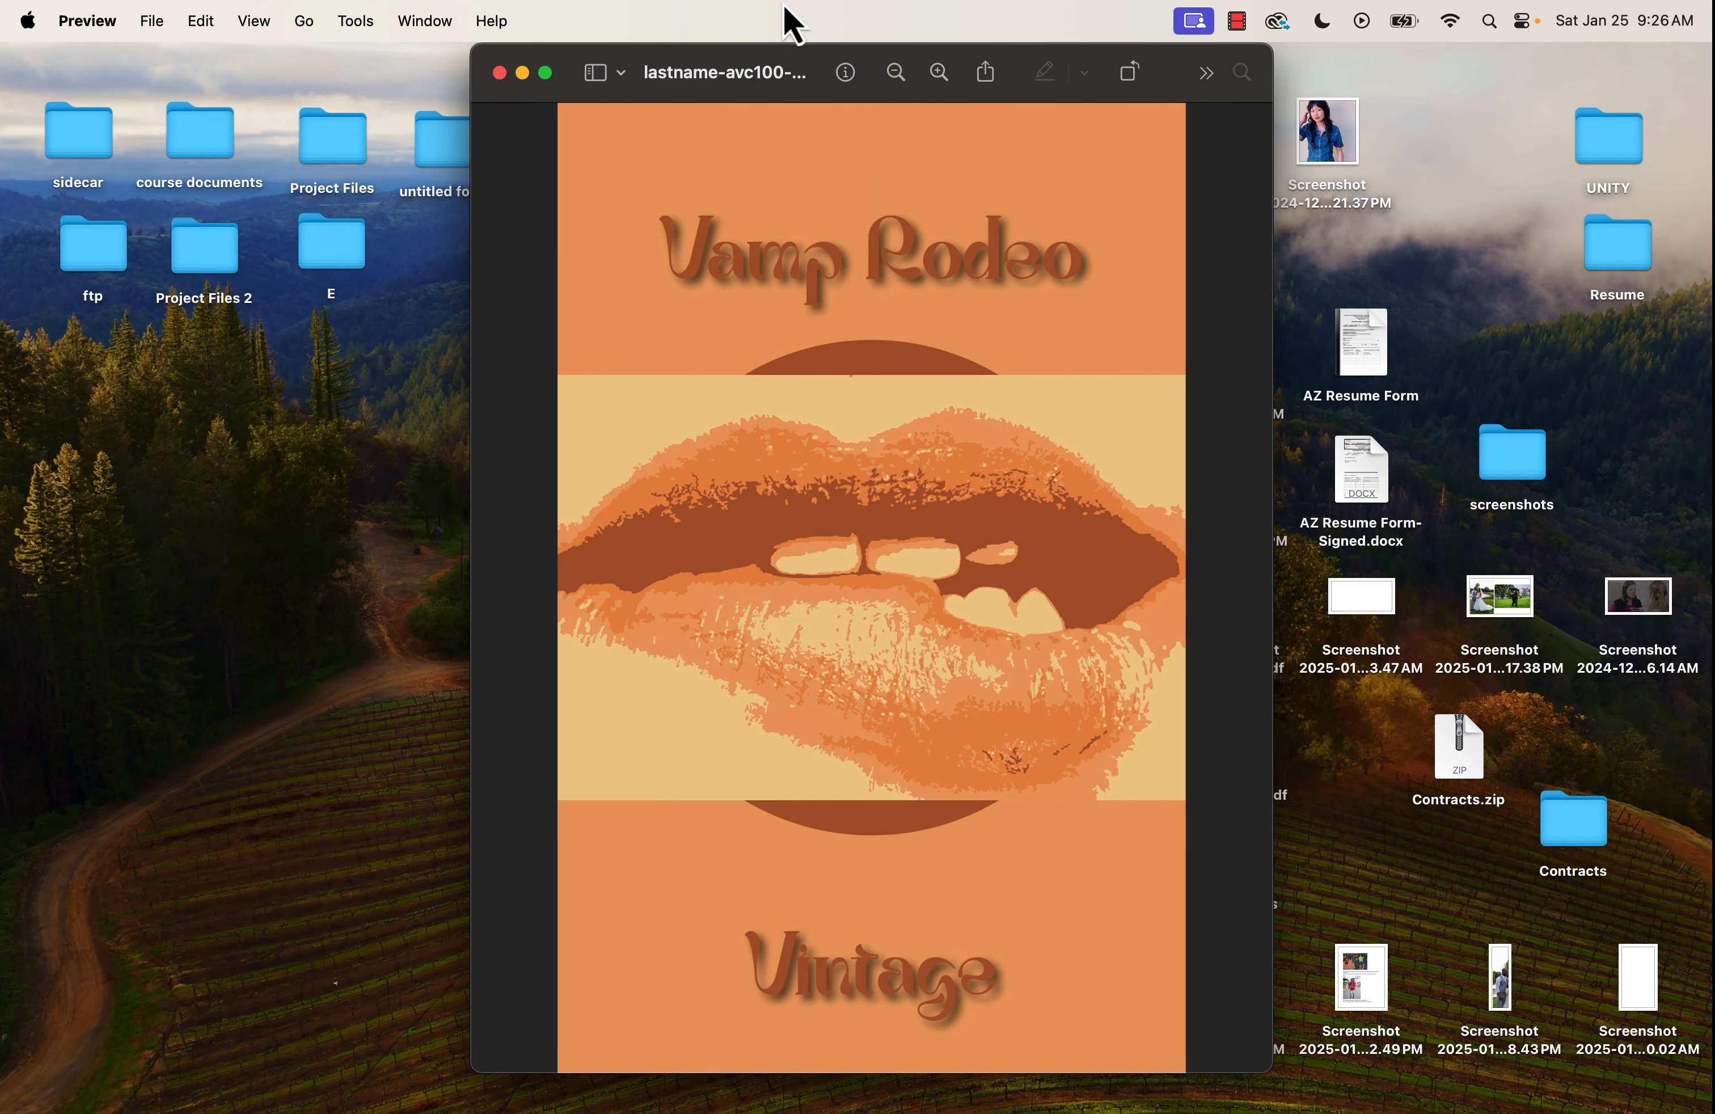
Switch back to Illustrator, and hide and reshow the orange background rectangle to compare the poster with and without it
mouse_move(1284, 1079)
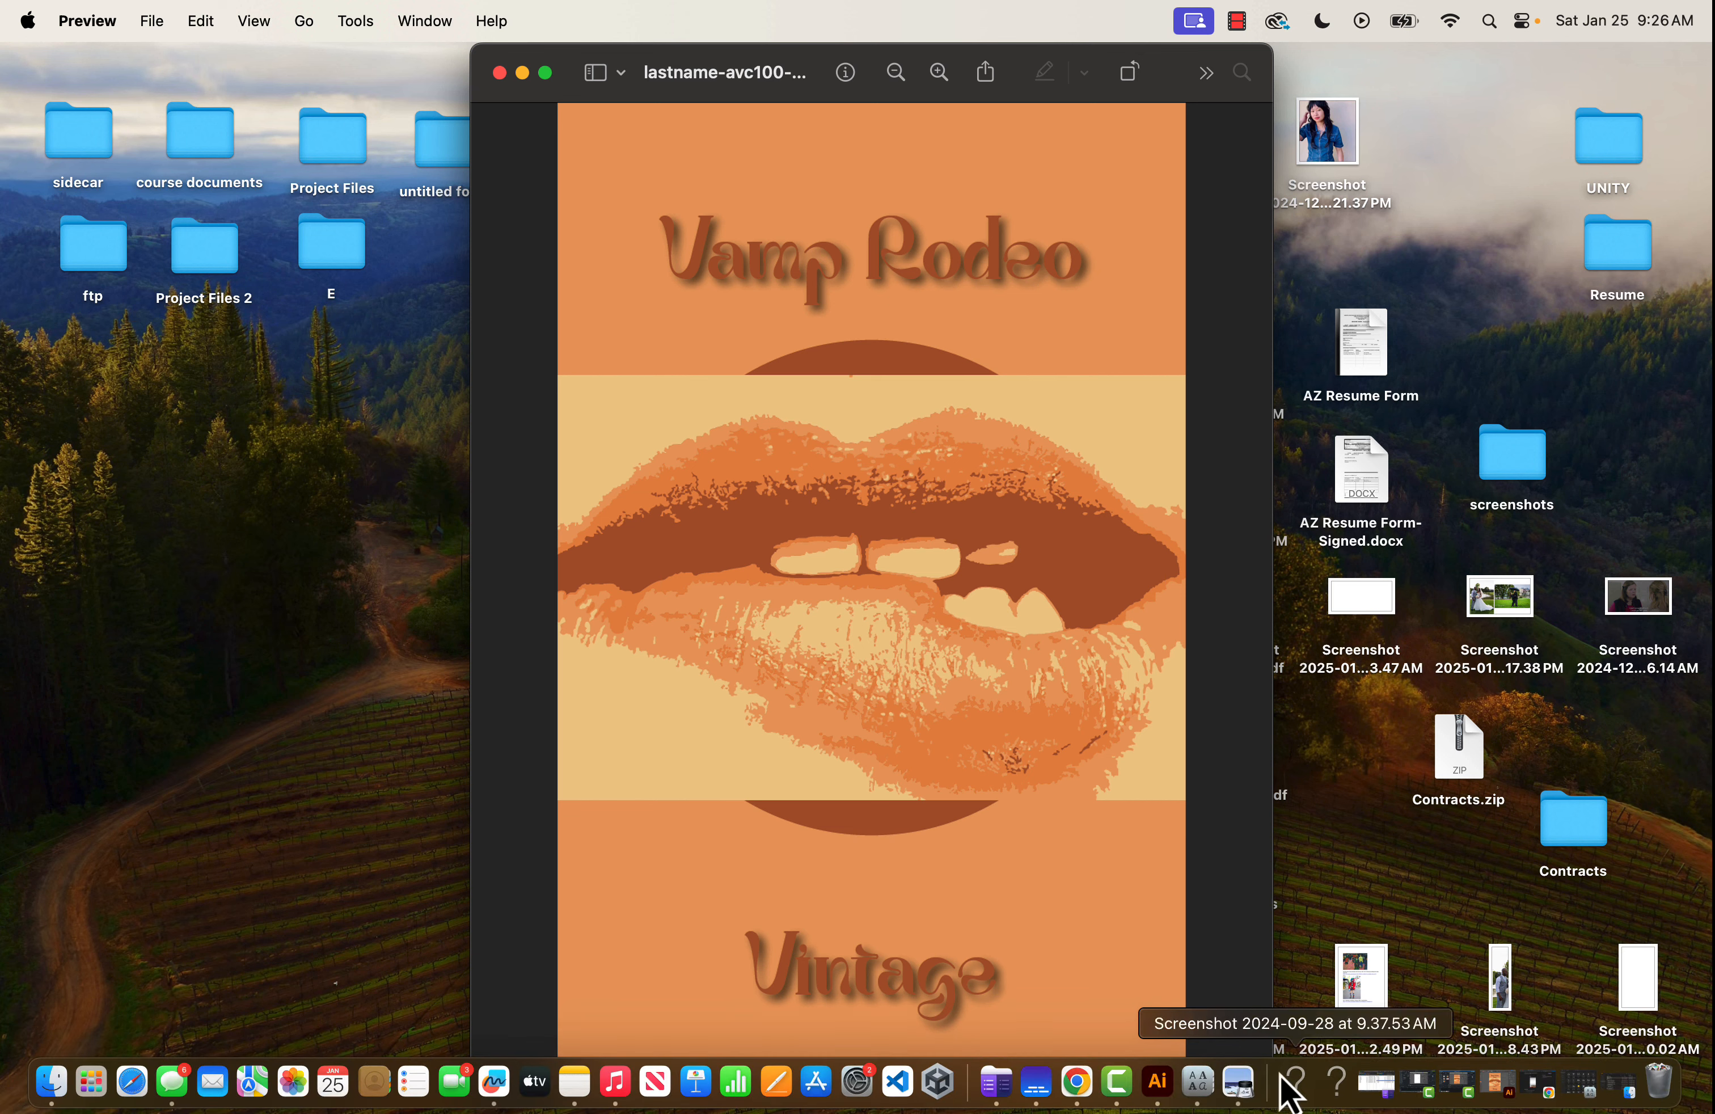
left_click(1160, 1083)
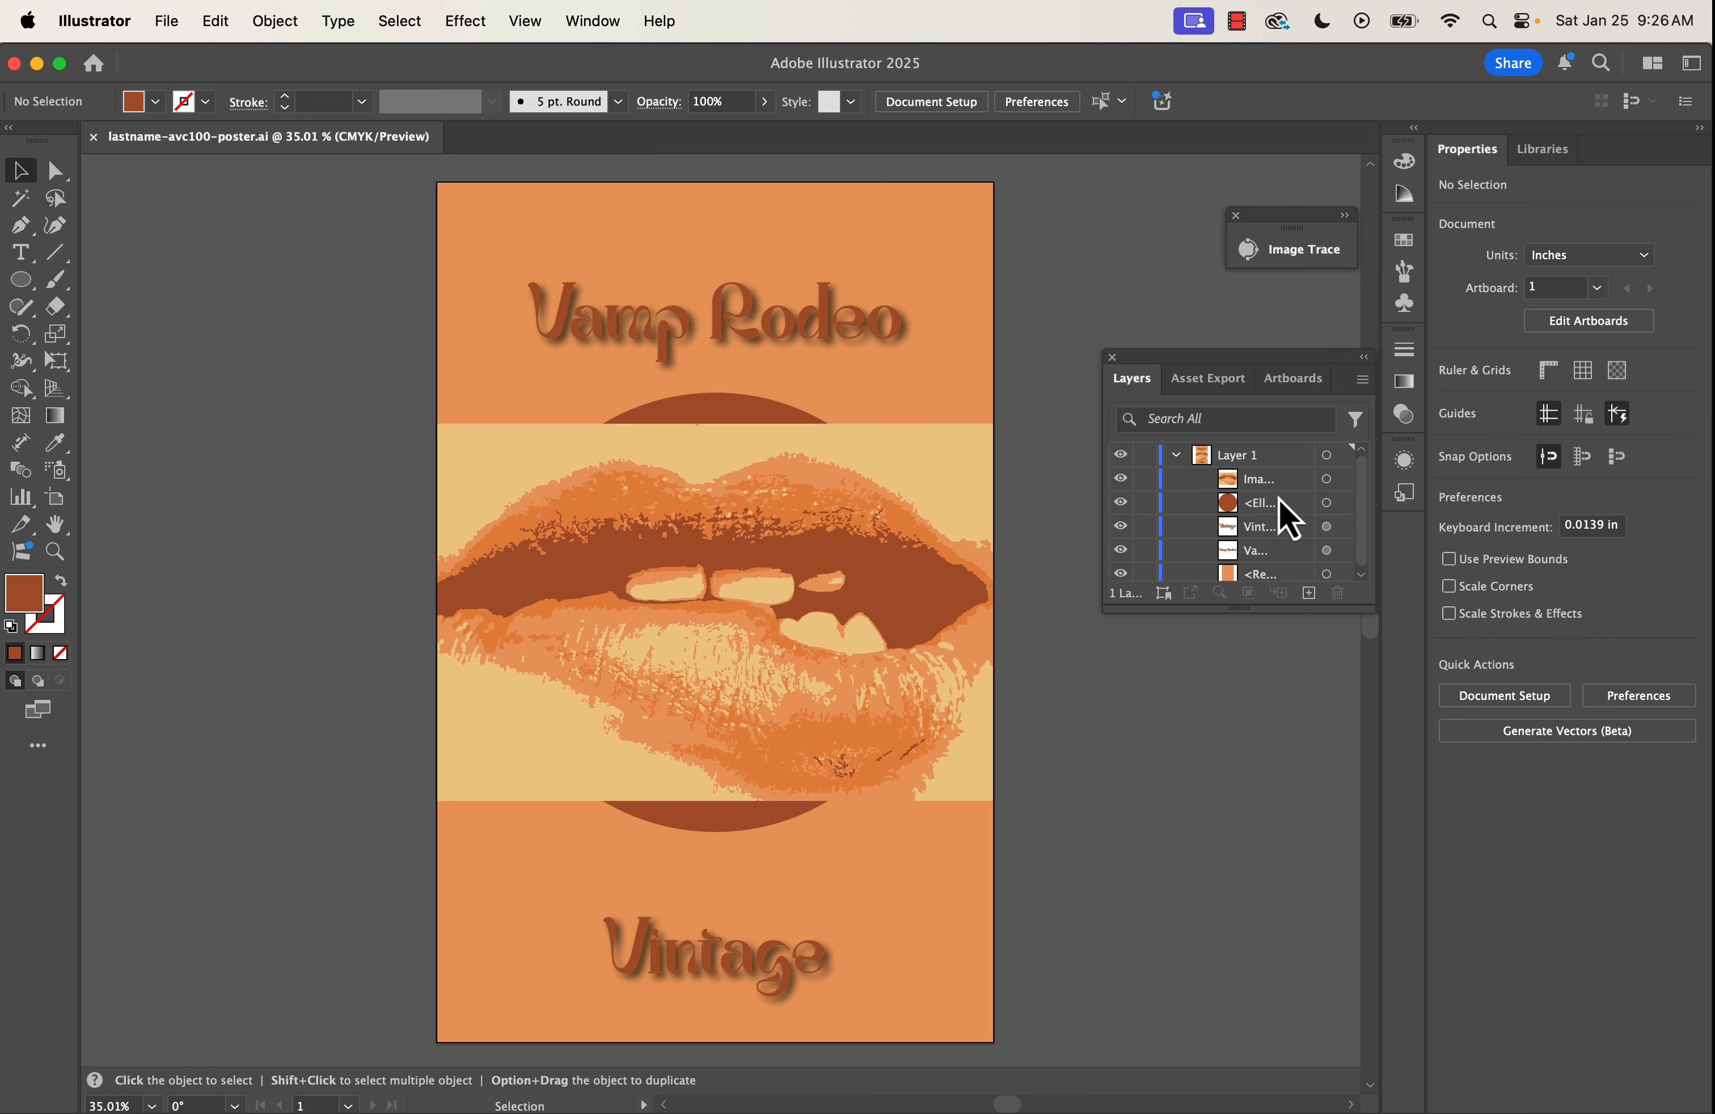
left_click(1121, 573)
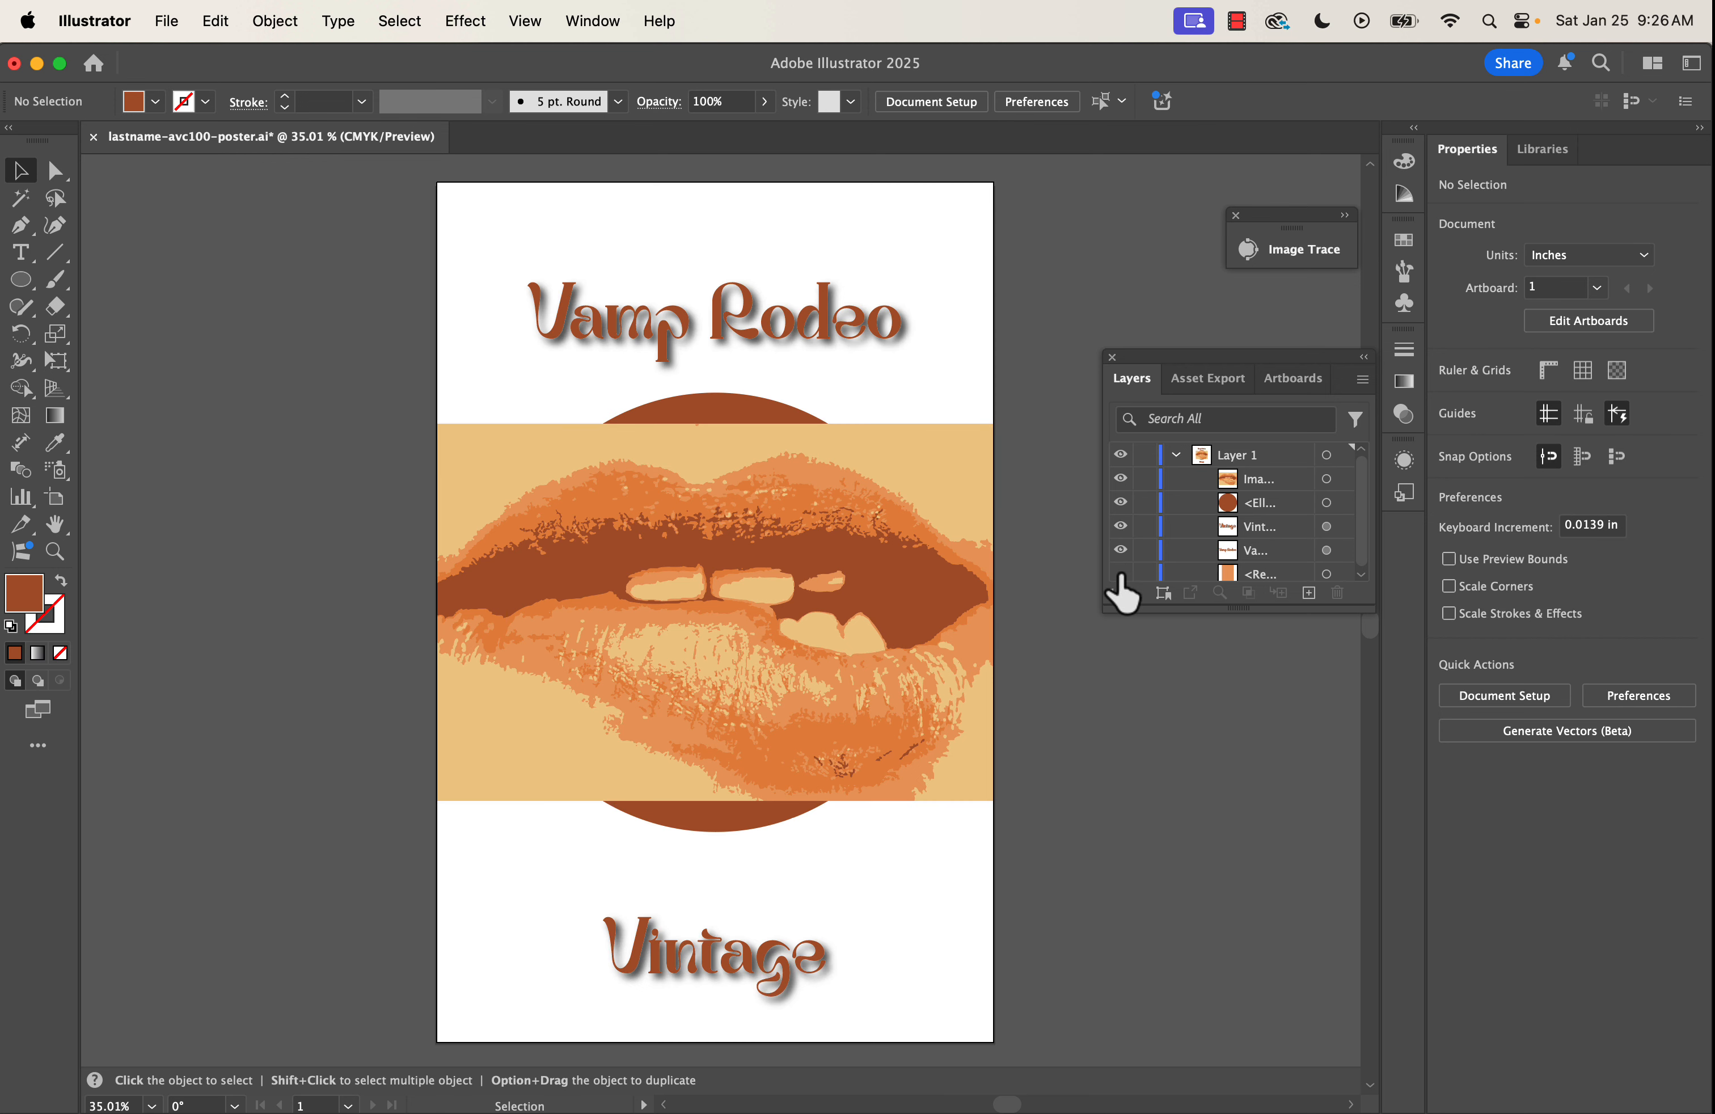
left_click(1120, 573)
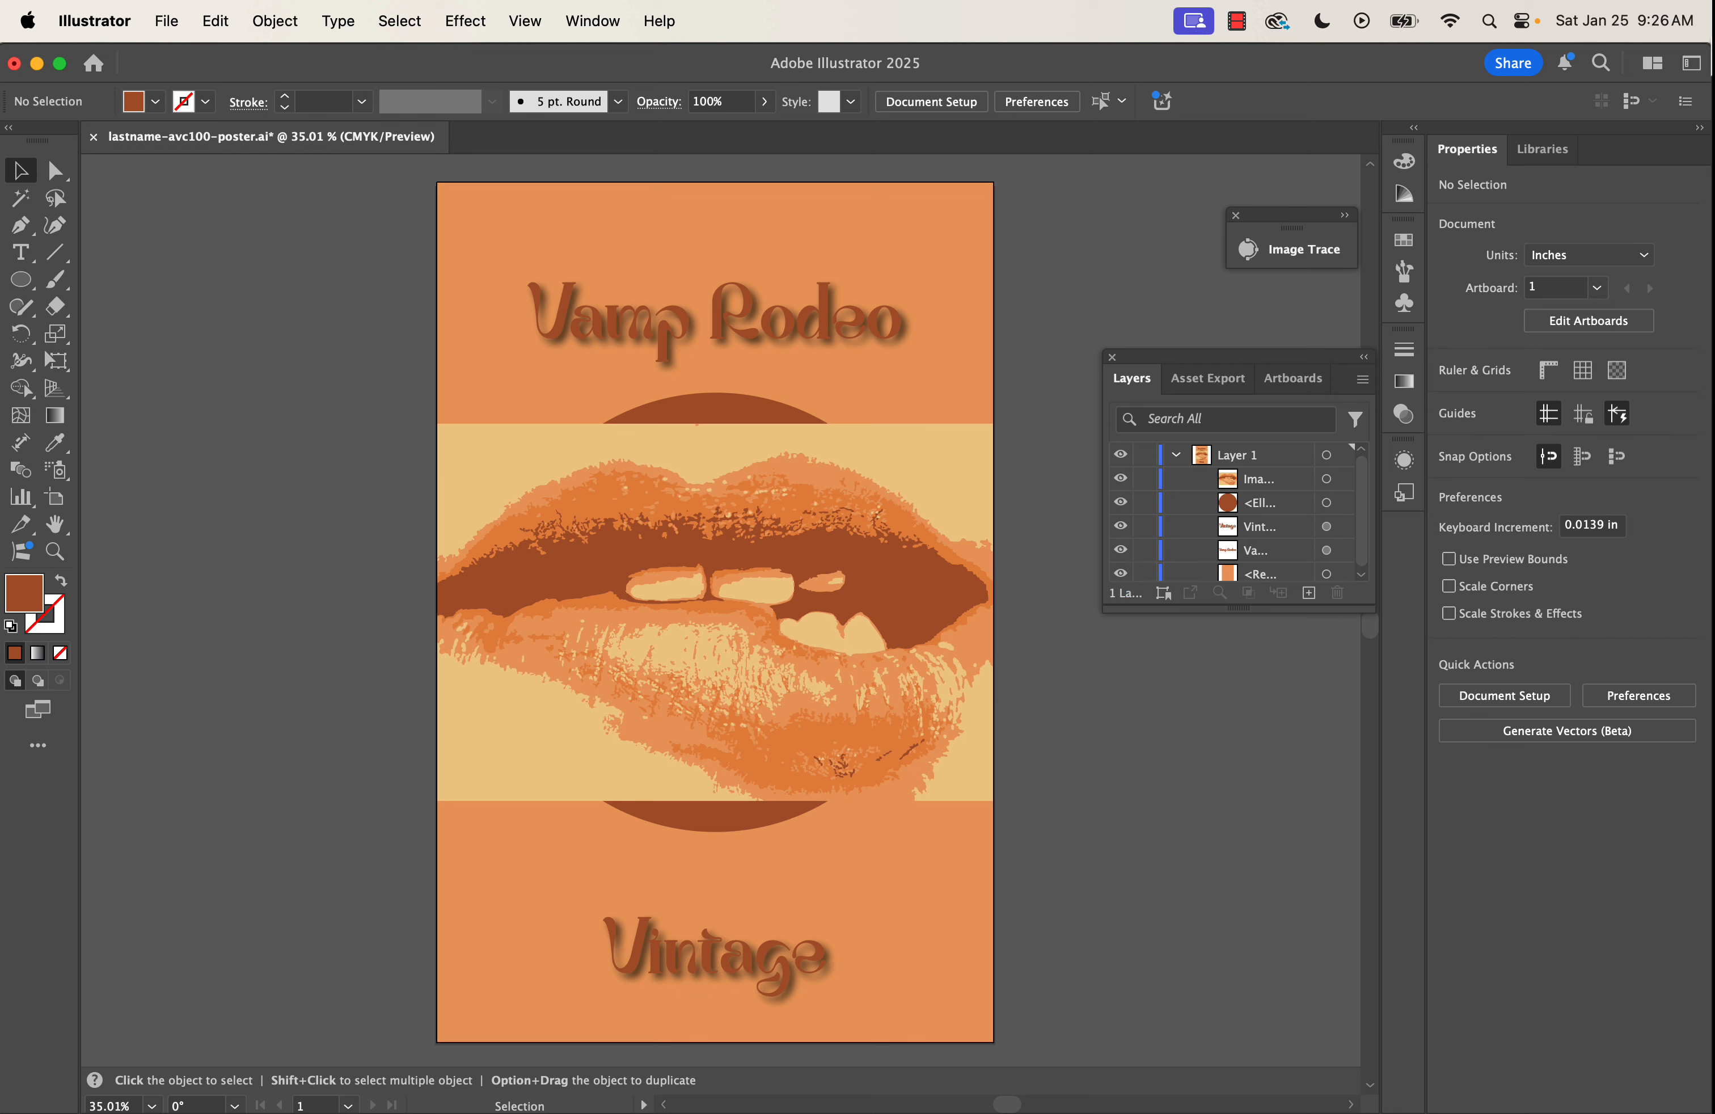
left_click(1240, 24)
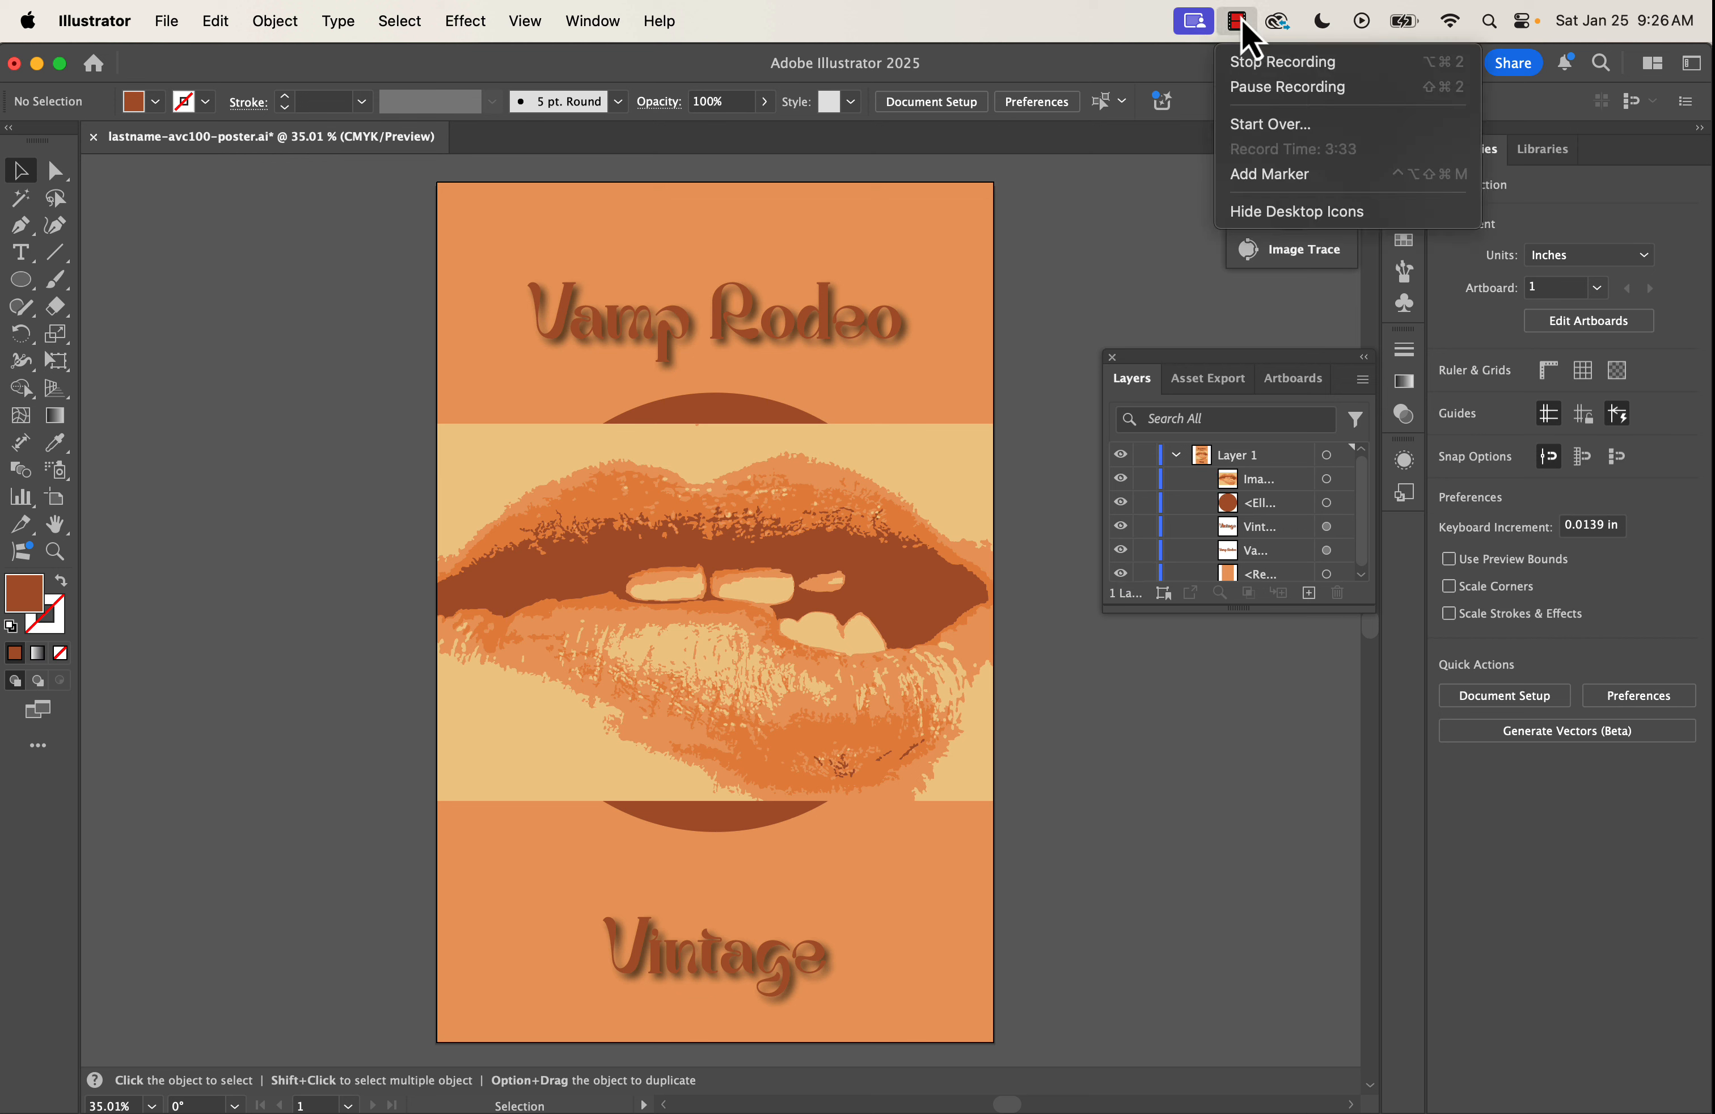